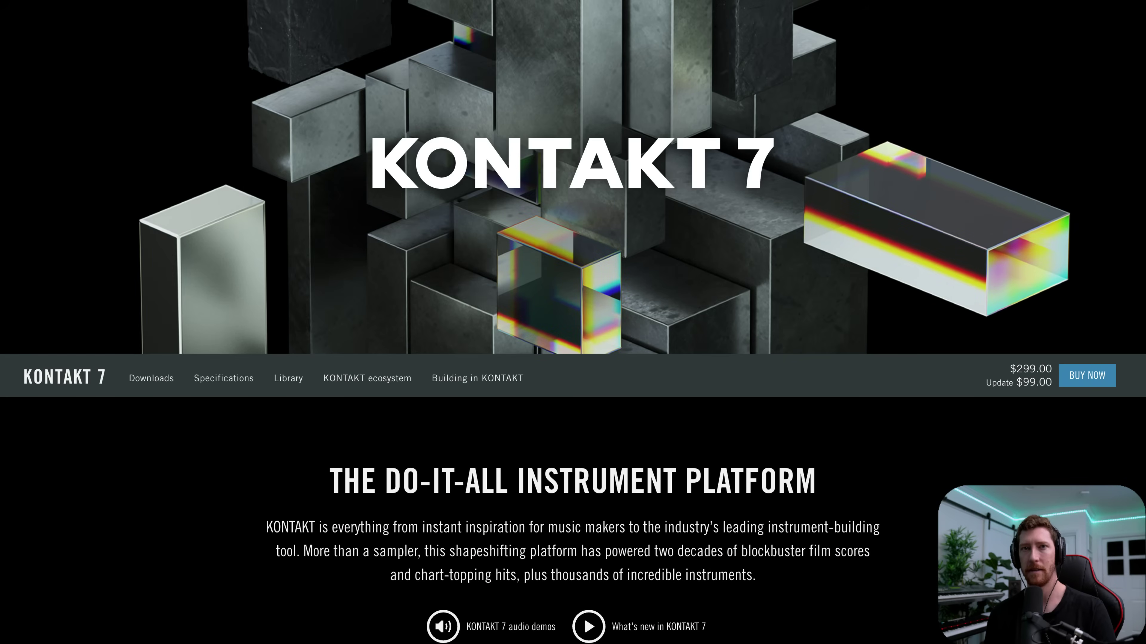
# - Read through the Kontakt 7 product page from the introduction to the section on the virtual instrument collection
pyautogui.scroll(-6, 573, 322)
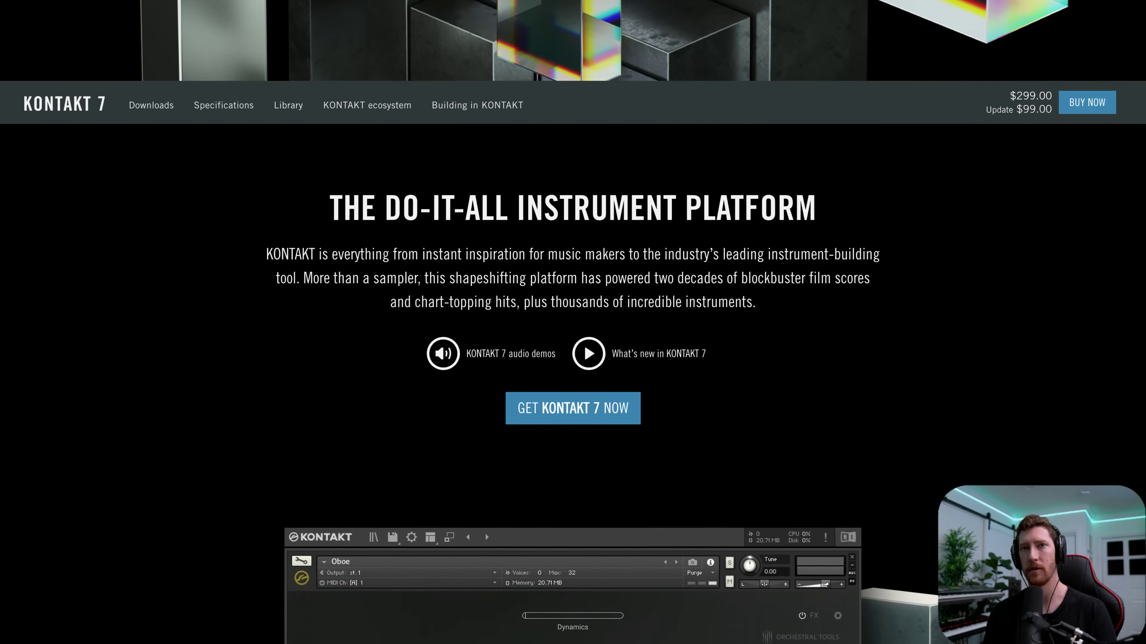
pyautogui.scroll(-7, 573, 322)
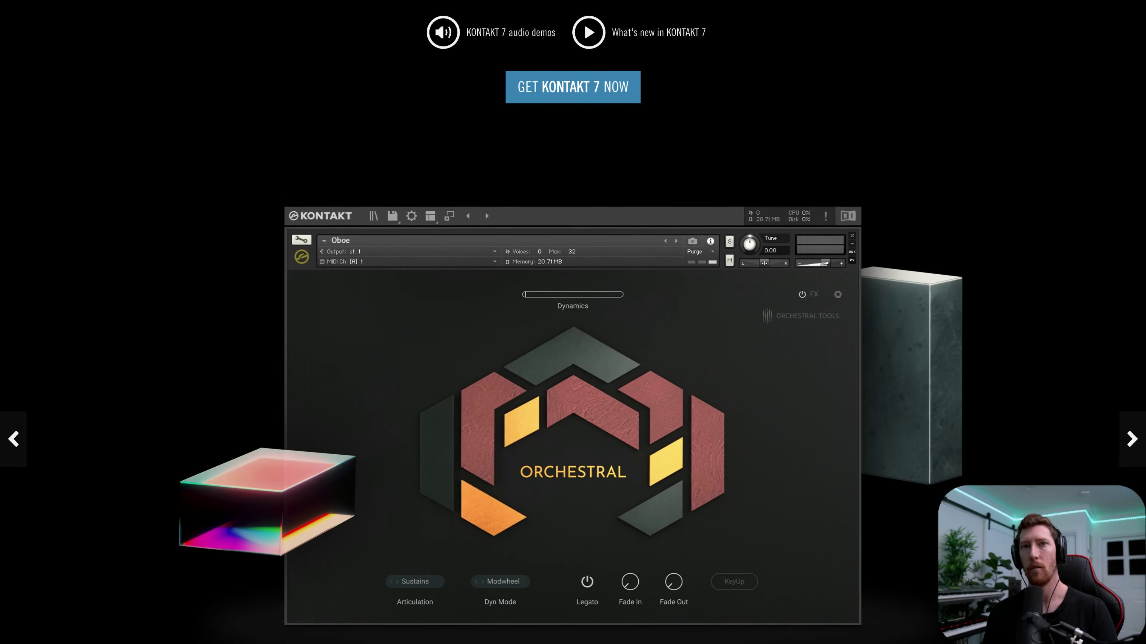
pyautogui.scroll(-3, 573, 323)
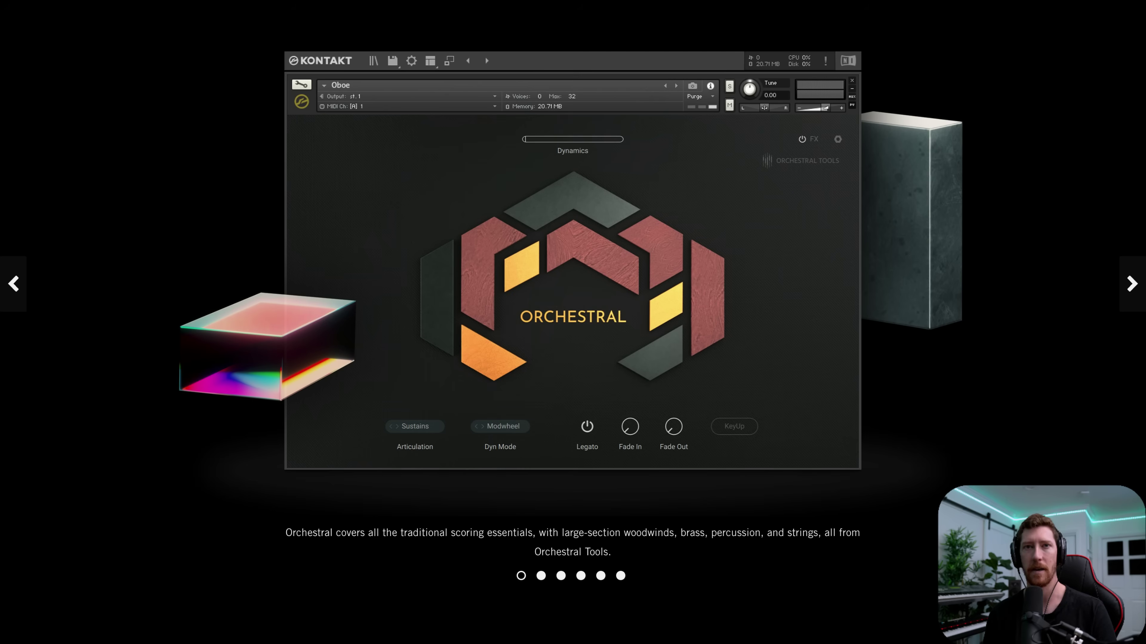
pyautogui.scroll(-6, 573, 323)
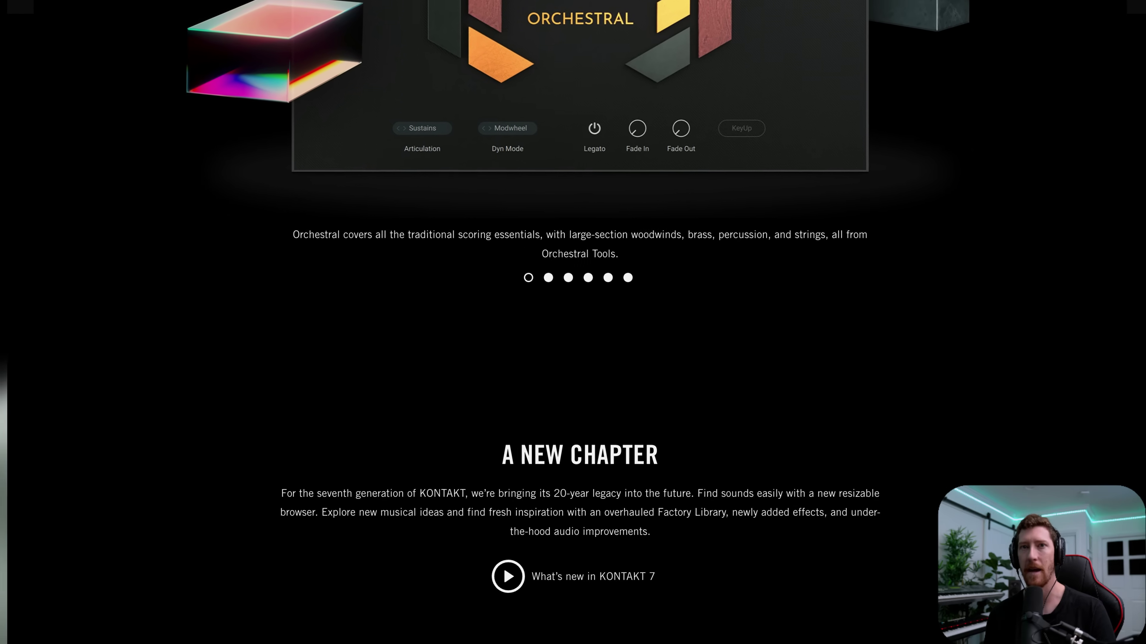
pyautogui.scroll(-7, 572, 322)
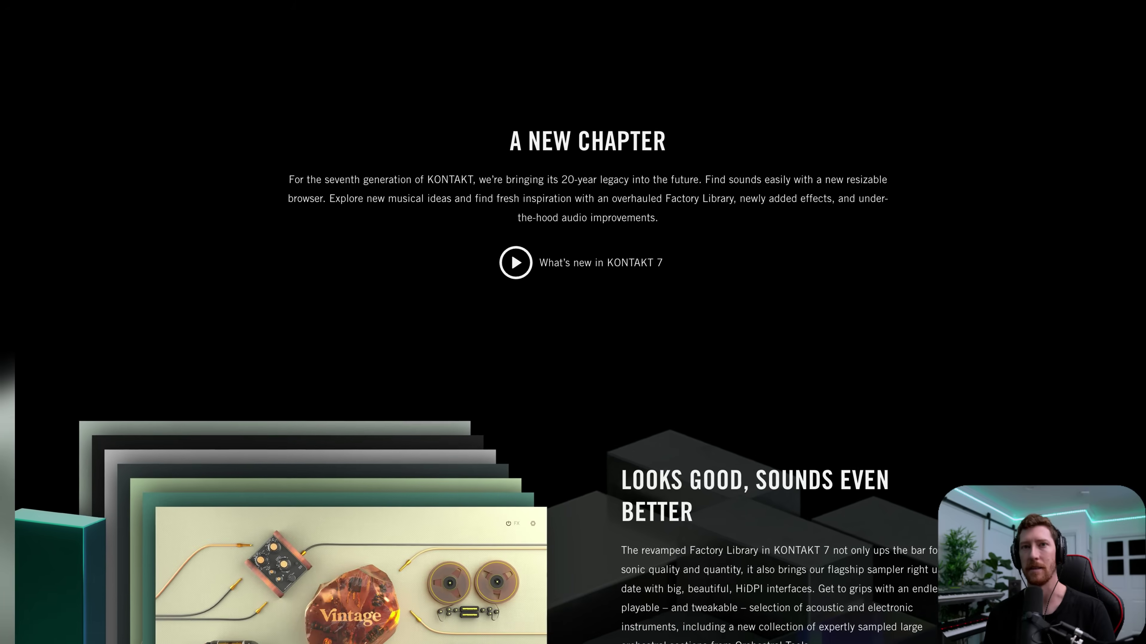
pyautogui.scroll(-3, 573, 322)
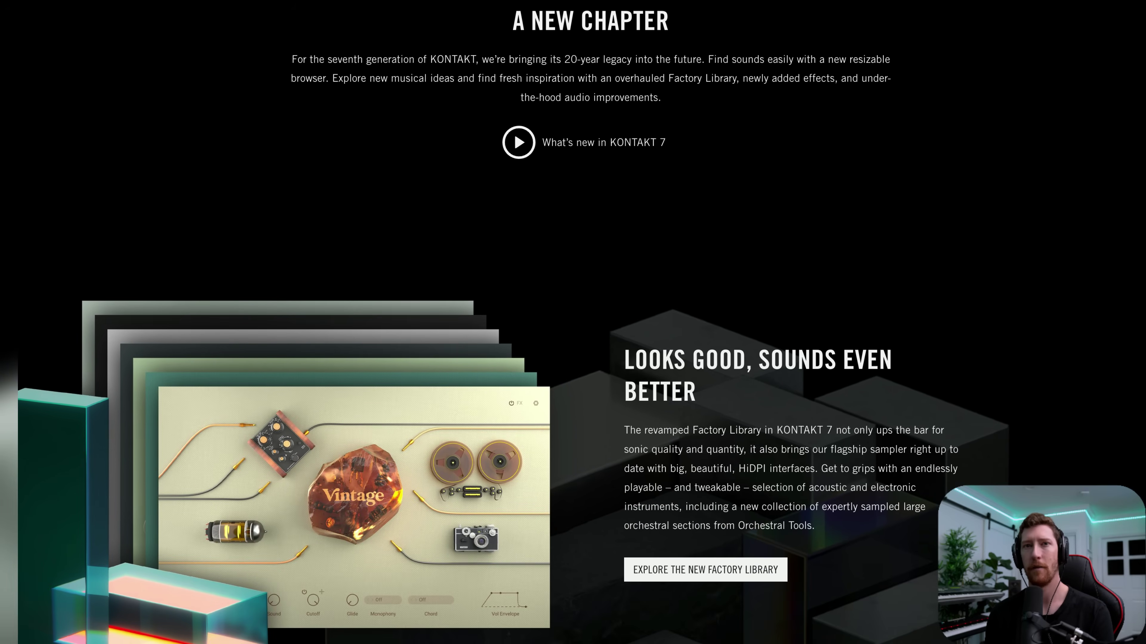
pyautogui.scroll(-6, 573, 322)
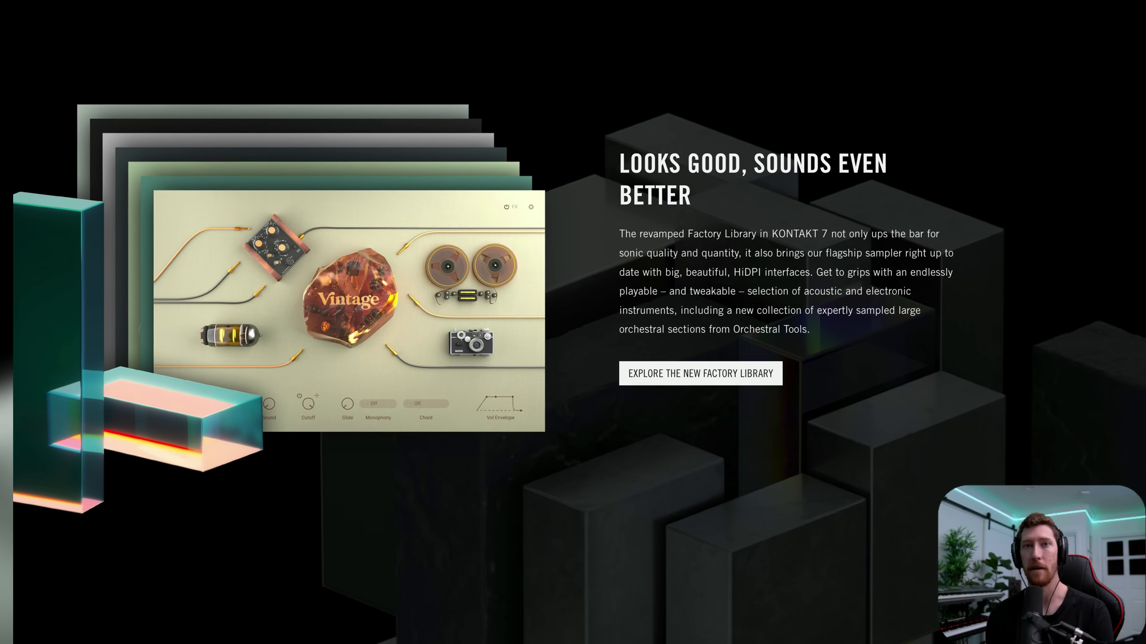
pyautogui.scroll(-7, 573, 323)
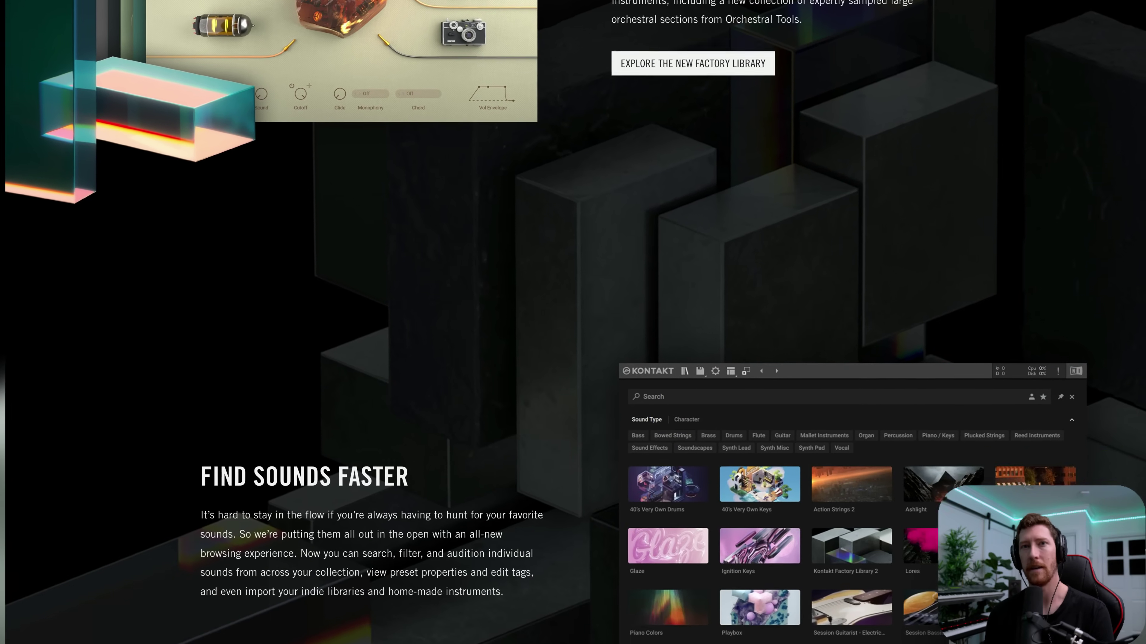
pyautogui.scroll(-3, 572, 322)
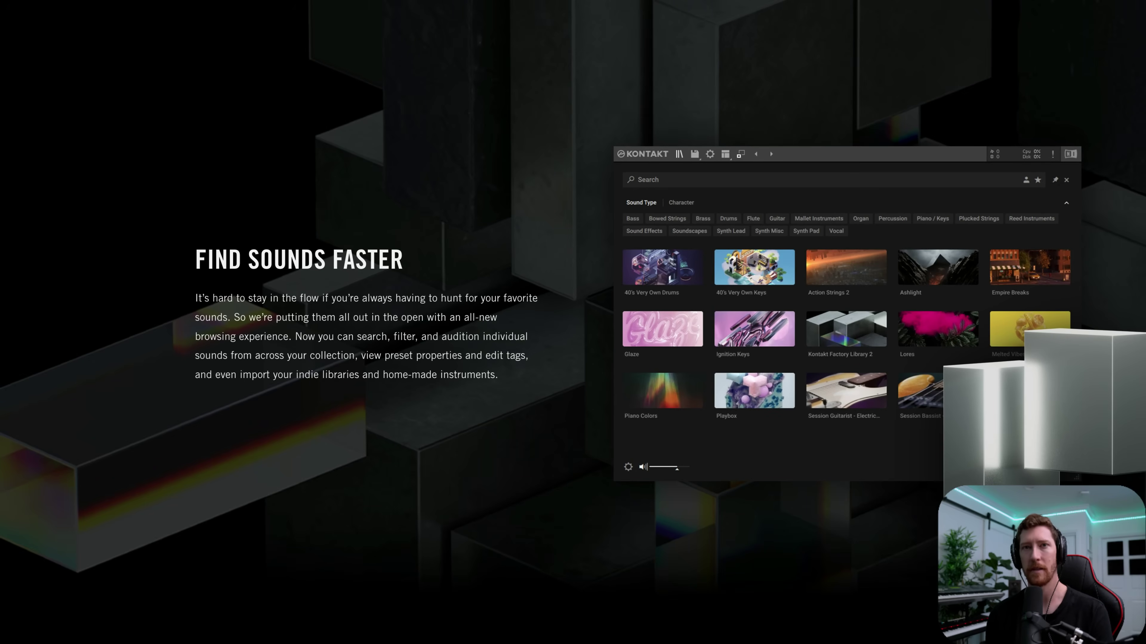
pyautogui.scroll(-5, 572, 322)
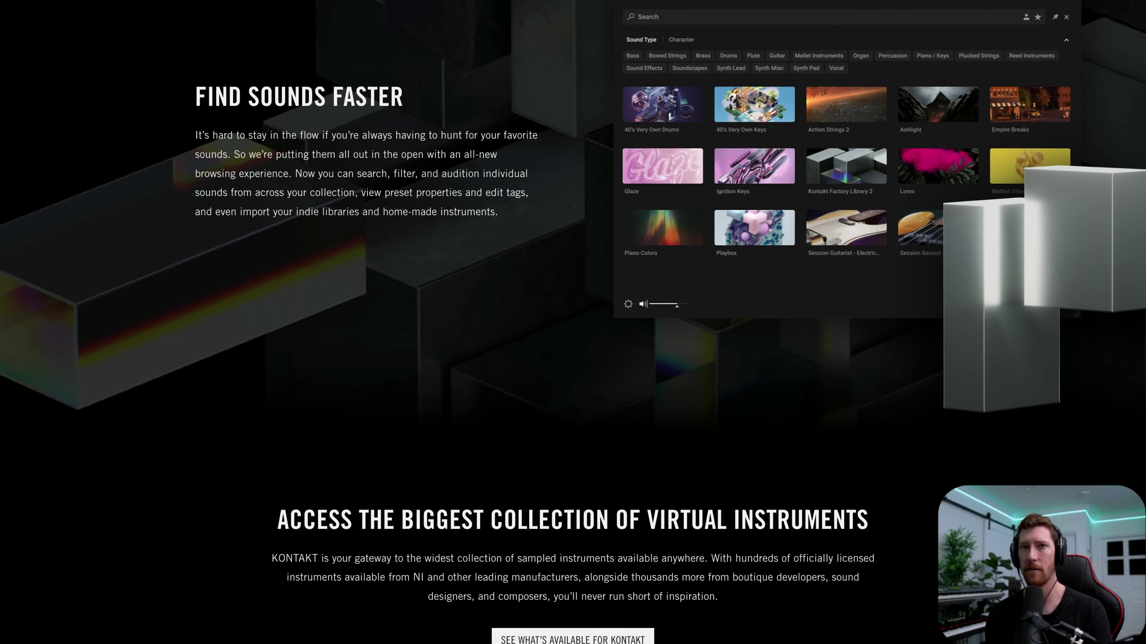
pyautogui.scroll(-6, 573, 322)
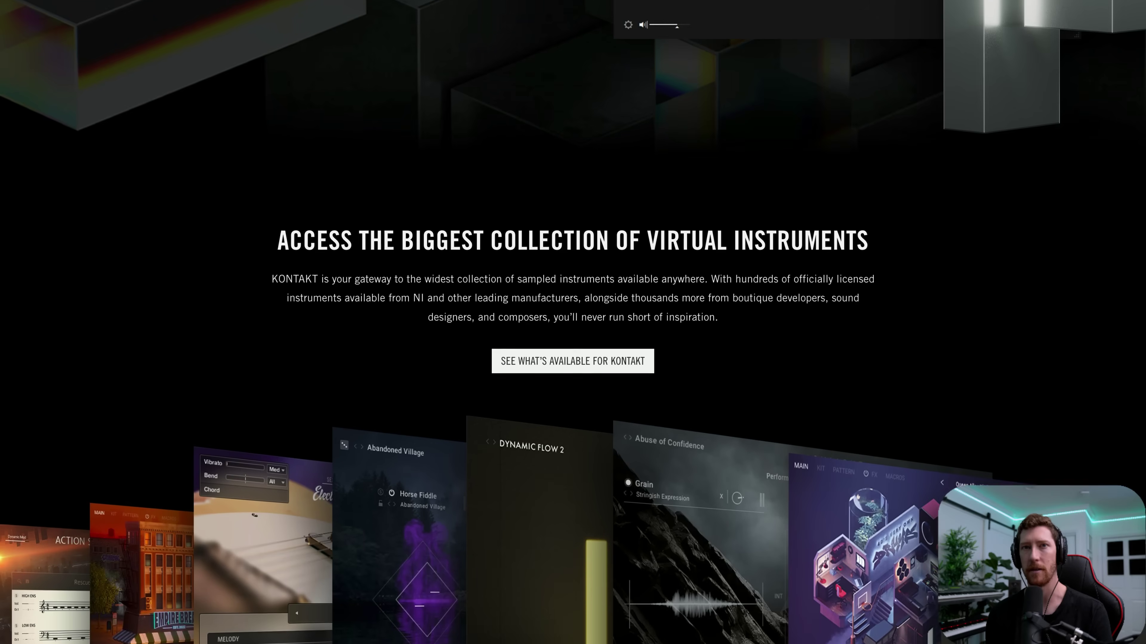
pyautogui.scroll(-3, 573, 322)
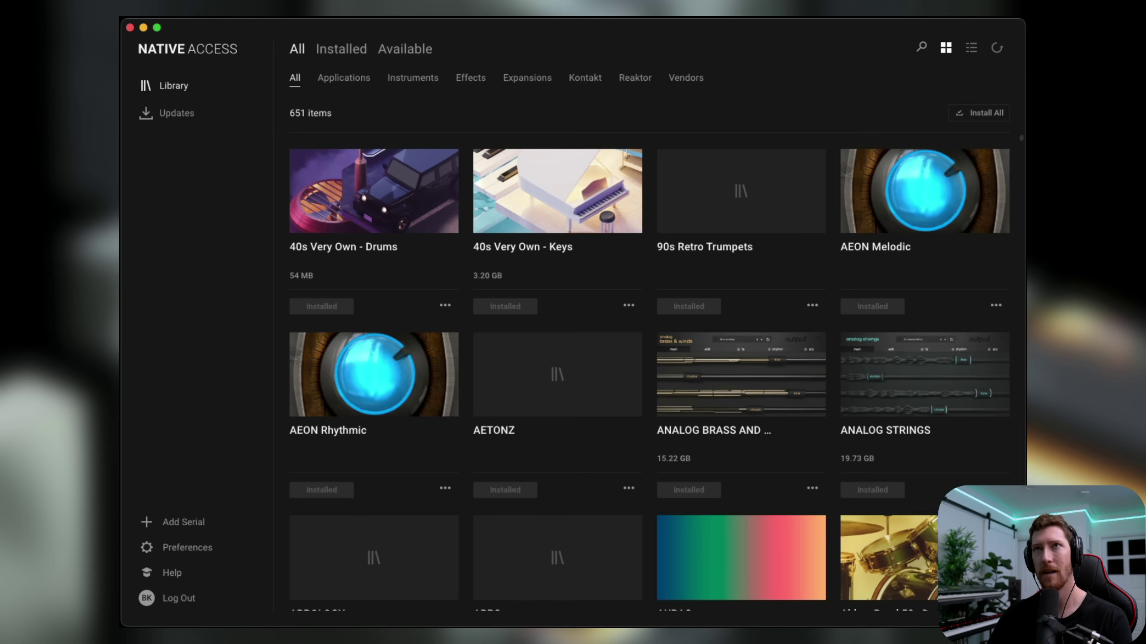
# - In Native Access, filter the library to available applications and install Kontakt 7
pyautogui.click(407, 53)
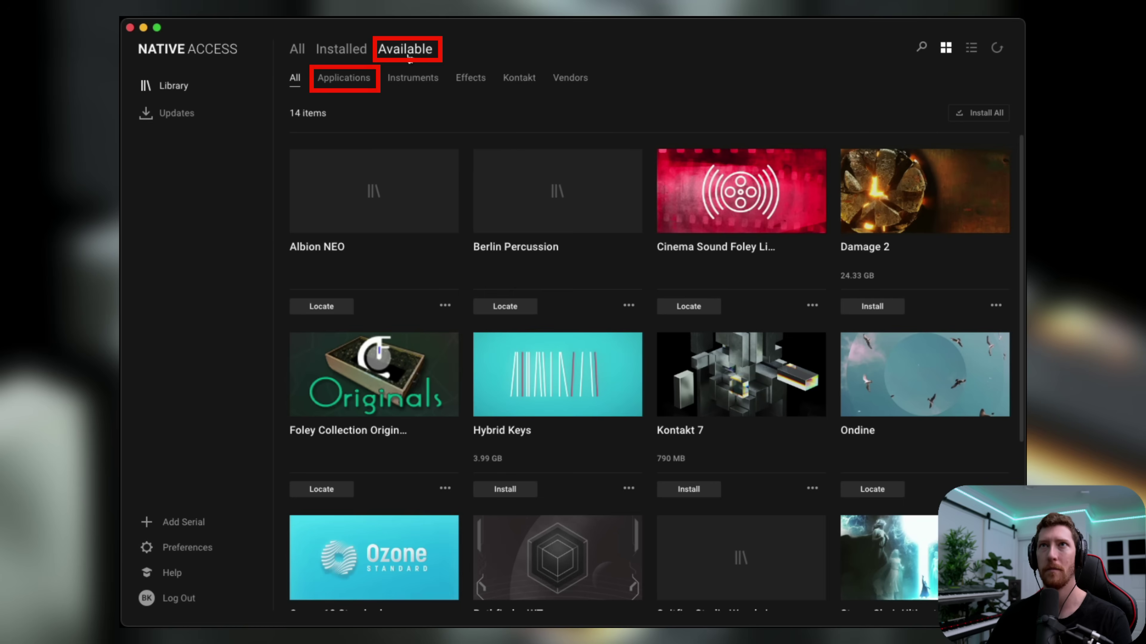
pyautogui.click(358, 84)
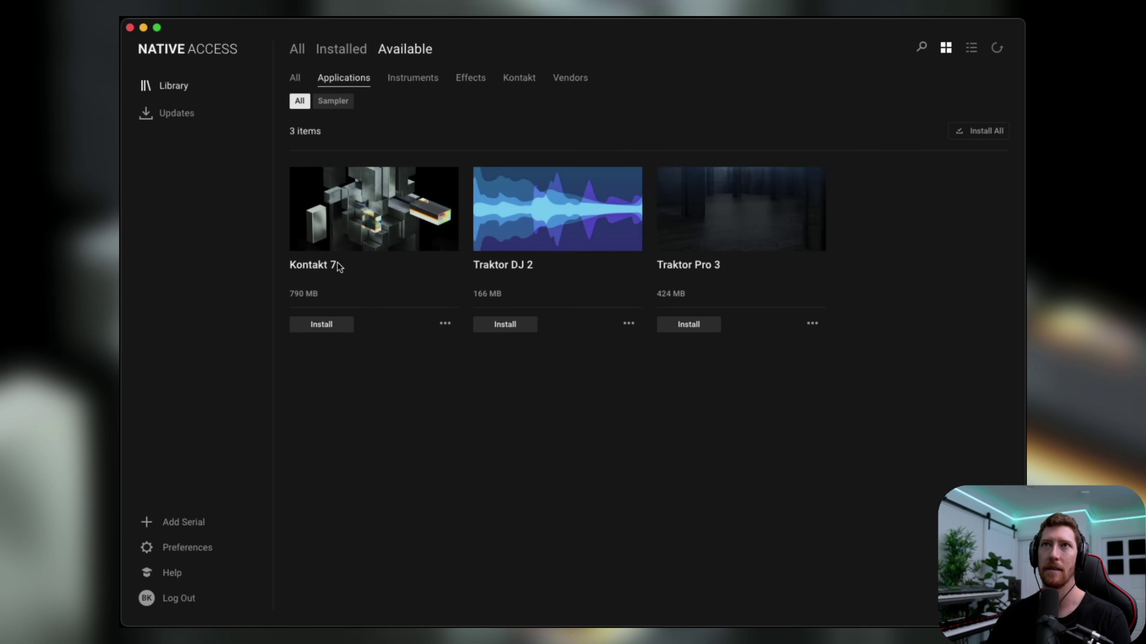
pyautogui.click(328, 331)
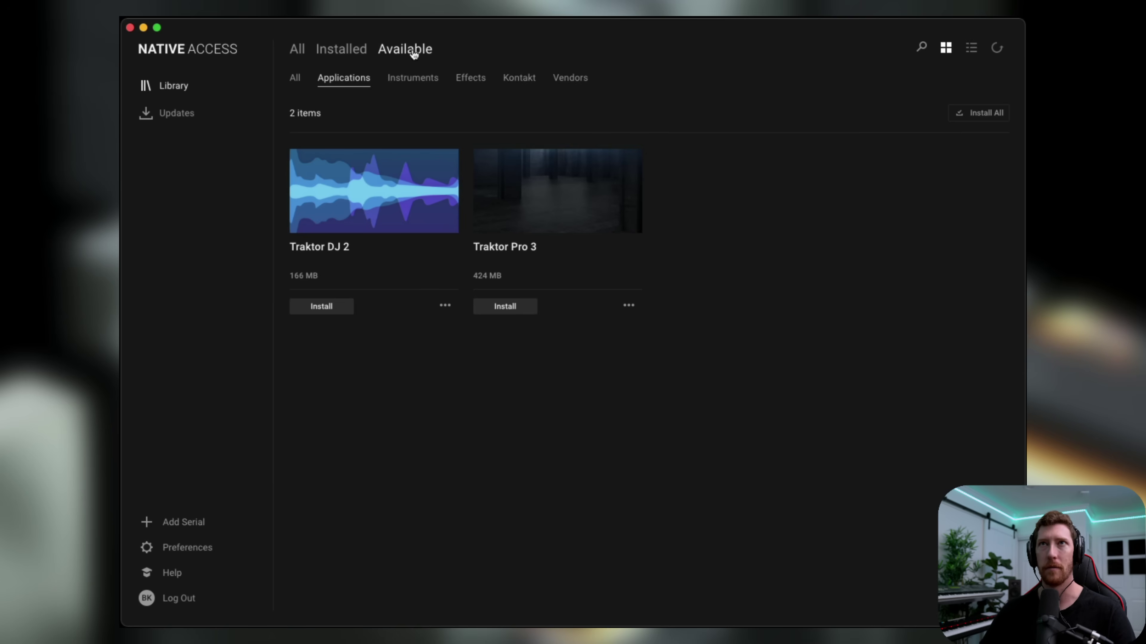
# - List the available Kontakt products and set the content location preference to the Native Library folder on the Sound Library drive
pyautogui.click(520, 80)
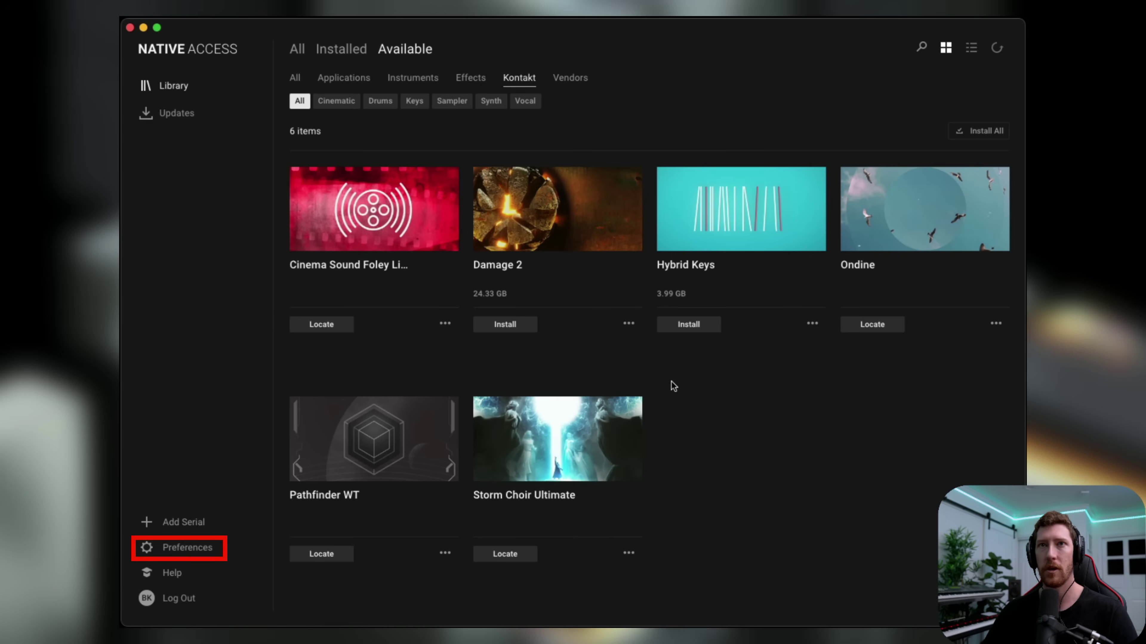
pyautogui.click(213, 548)
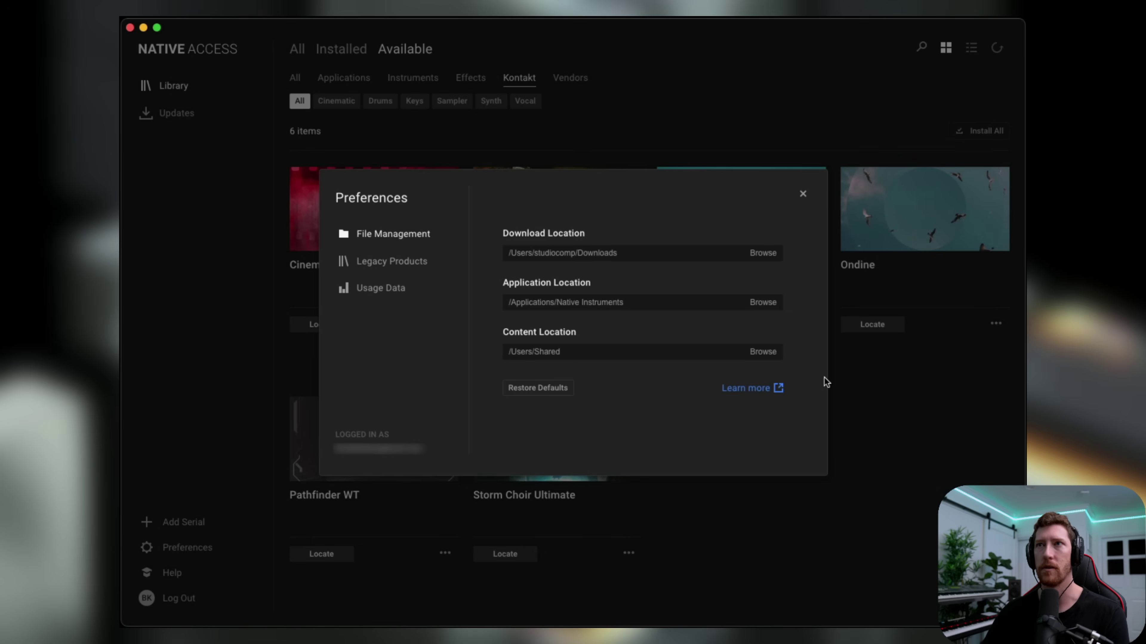
pyautogui.click(762, 354)
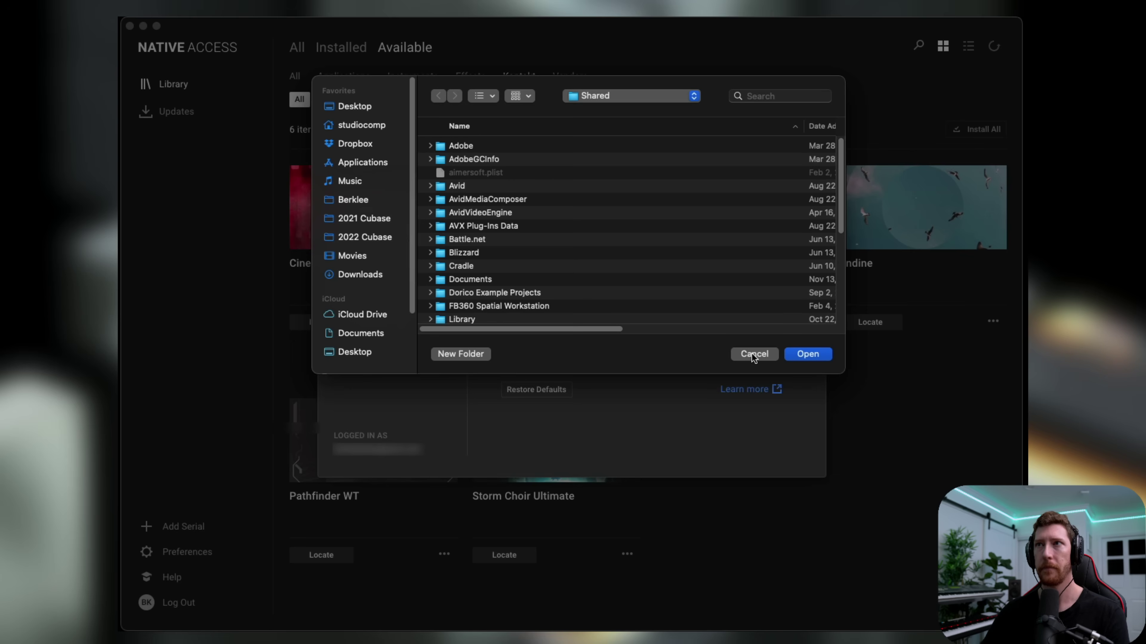
pyautogui.scroll(-5, 353, 303)
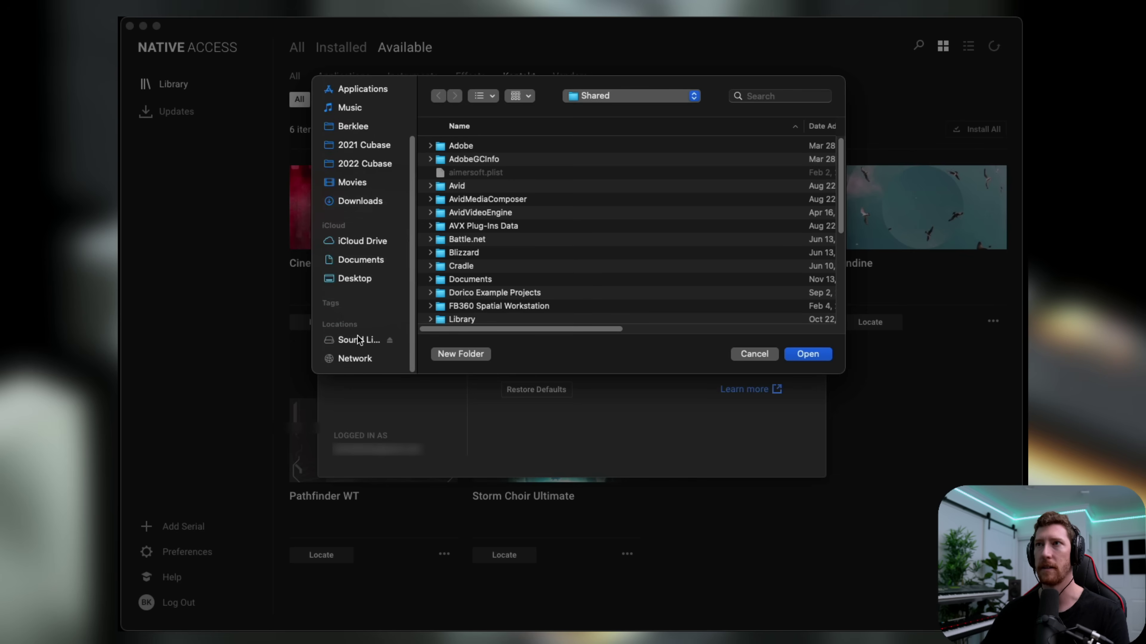
pyautogui.click(356, 341)
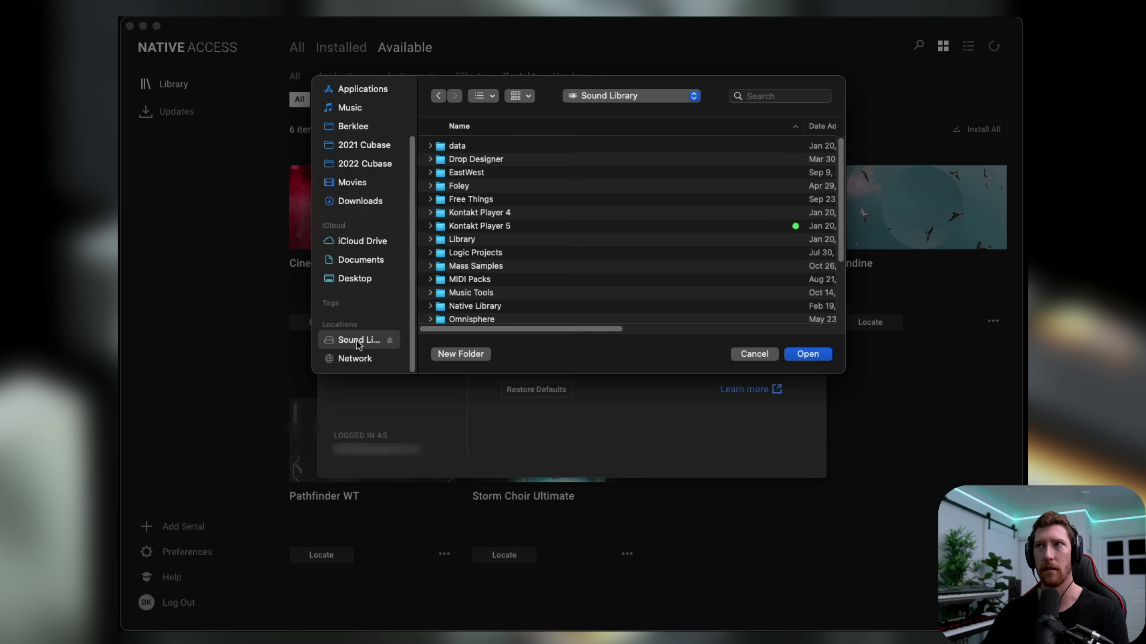
pyautogui.scroll(-3, 498, 276)
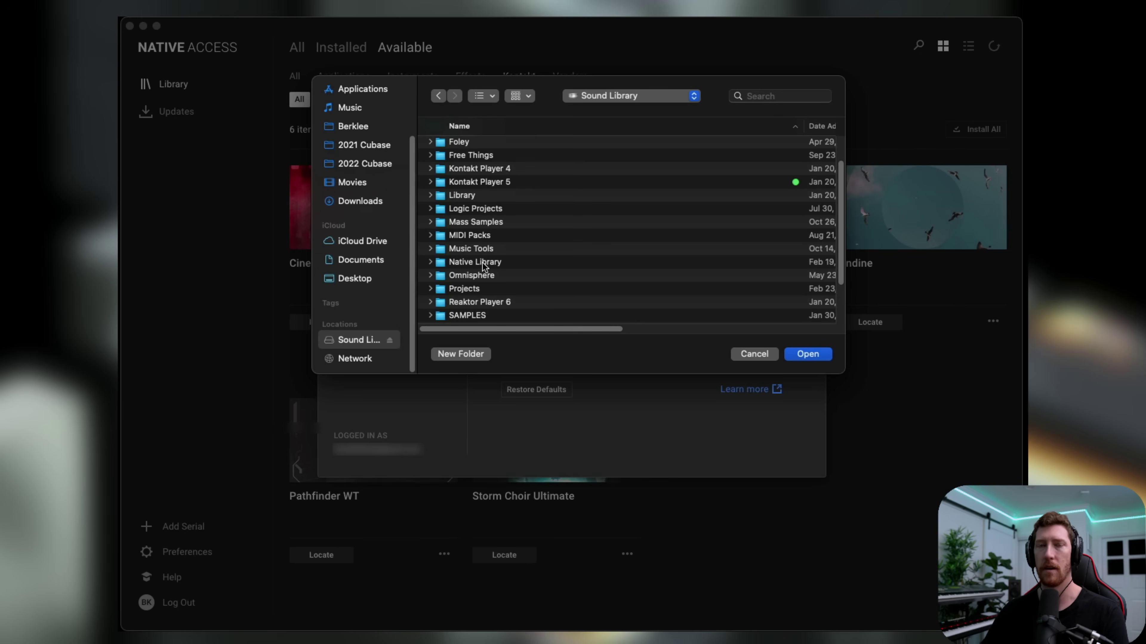
pyautogui.click(483, 263)
pyautogui.doubleClick(484, 265)
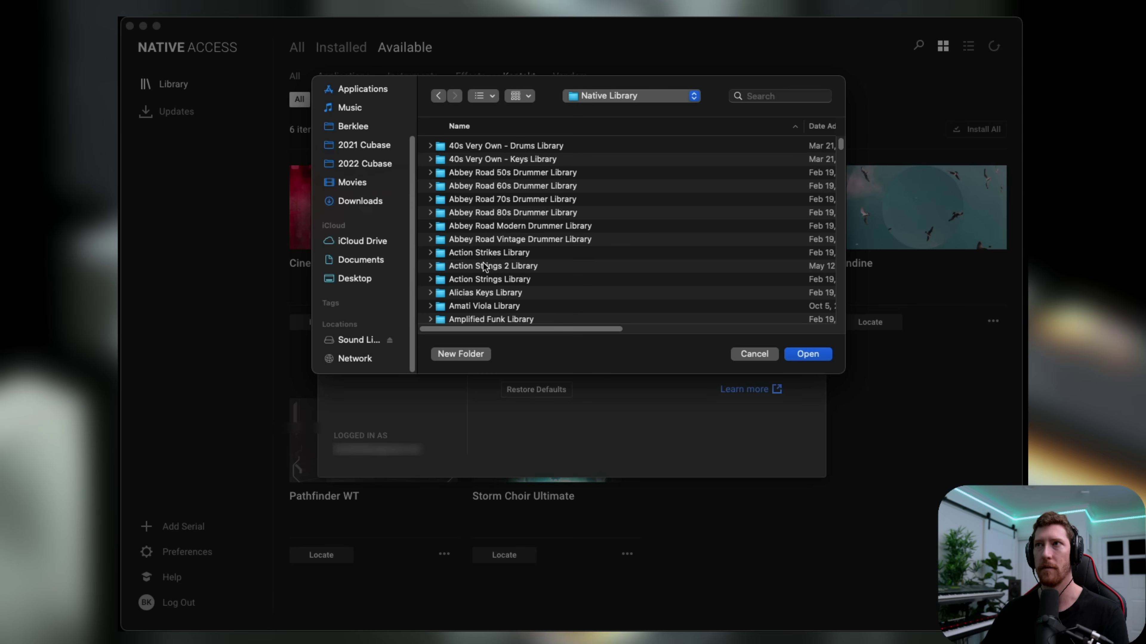
pyautogui.click(808, 354)
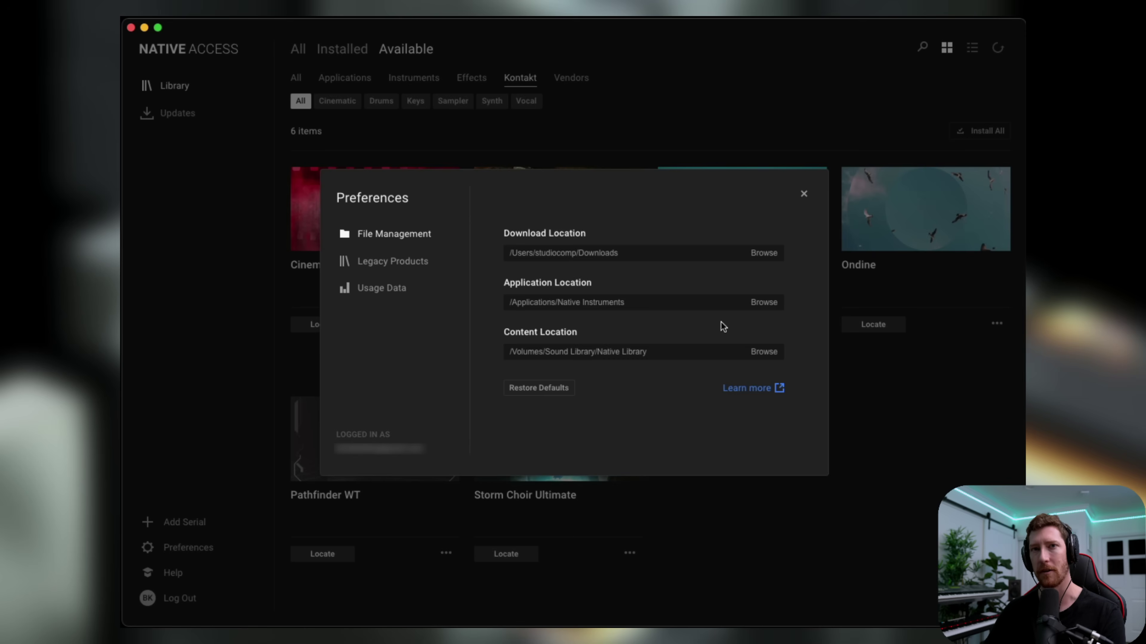
pyautogui.click(803, 194)
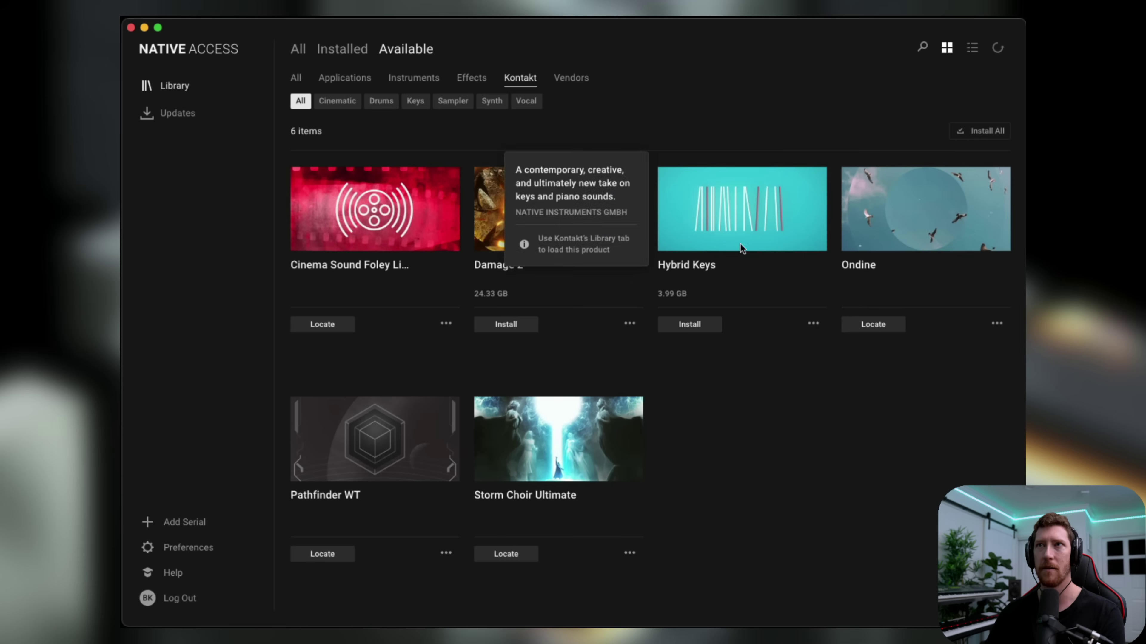
# - Install the Damage 2 library
pyautogui.click(519, 328)
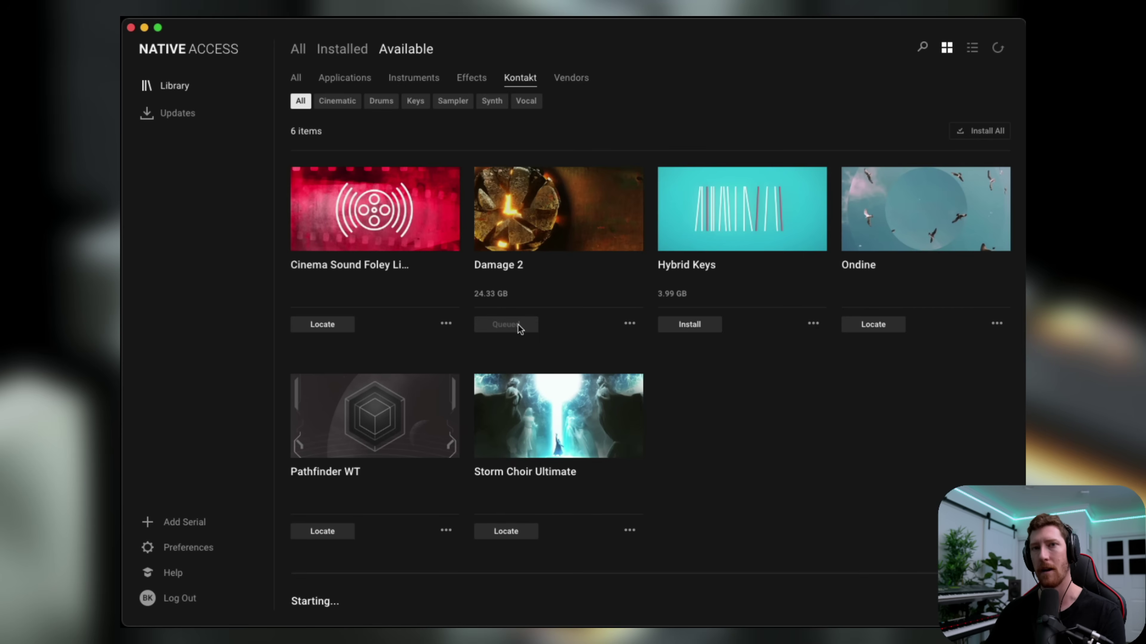
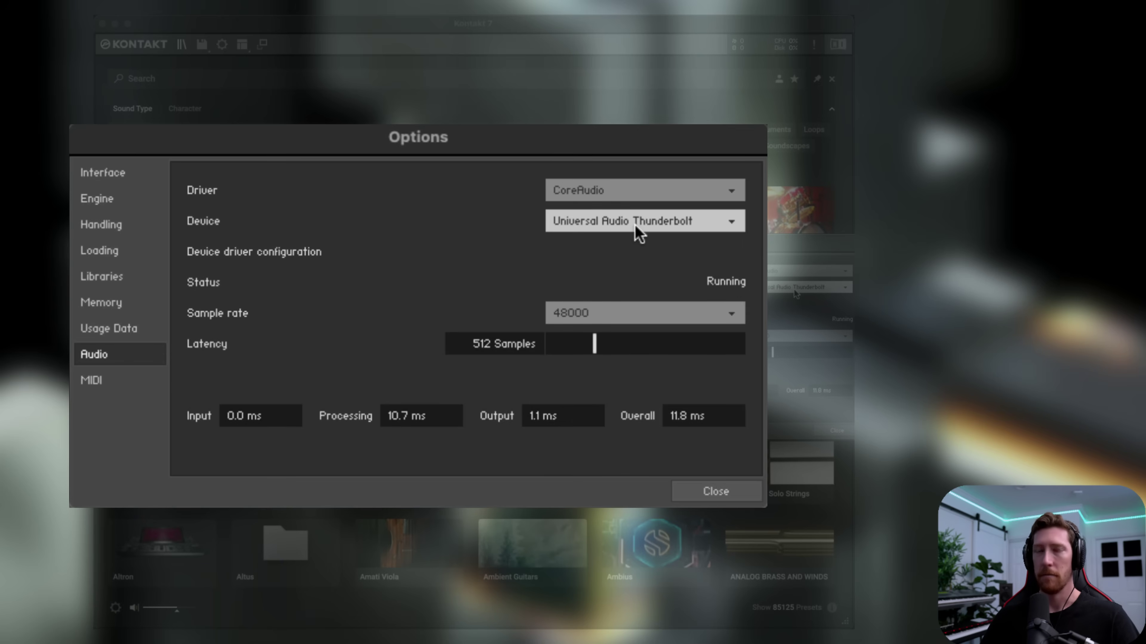
# - In Kontakt 7's audio options, review the selectable audio devices and sample rates without changing them
pyautogui.click(674, 231)
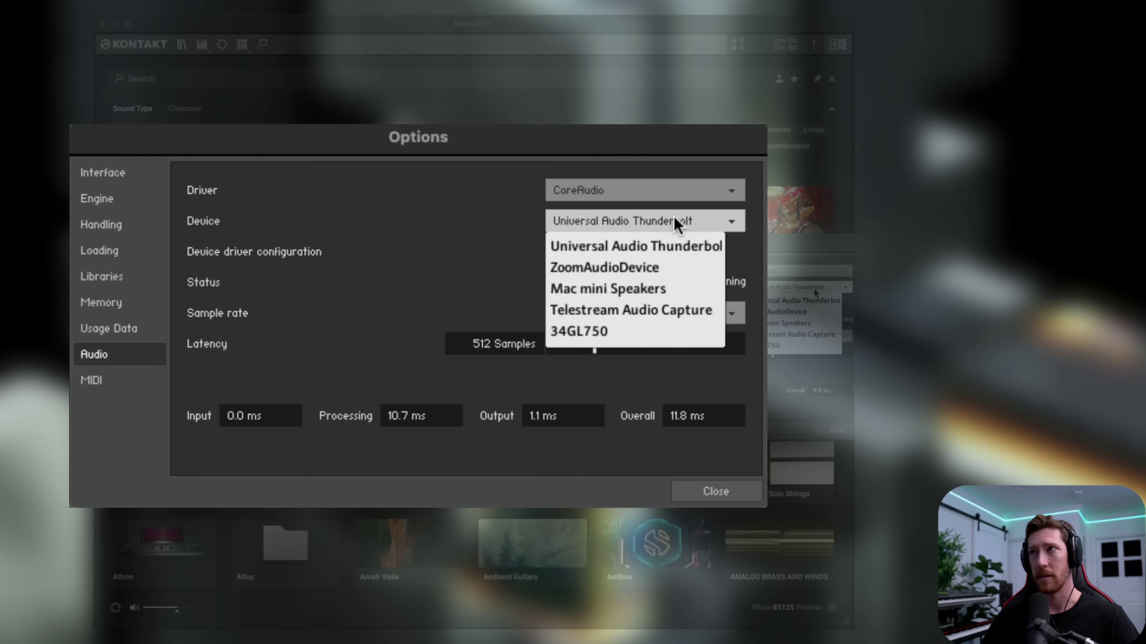
pyautogui.click(674, 217)
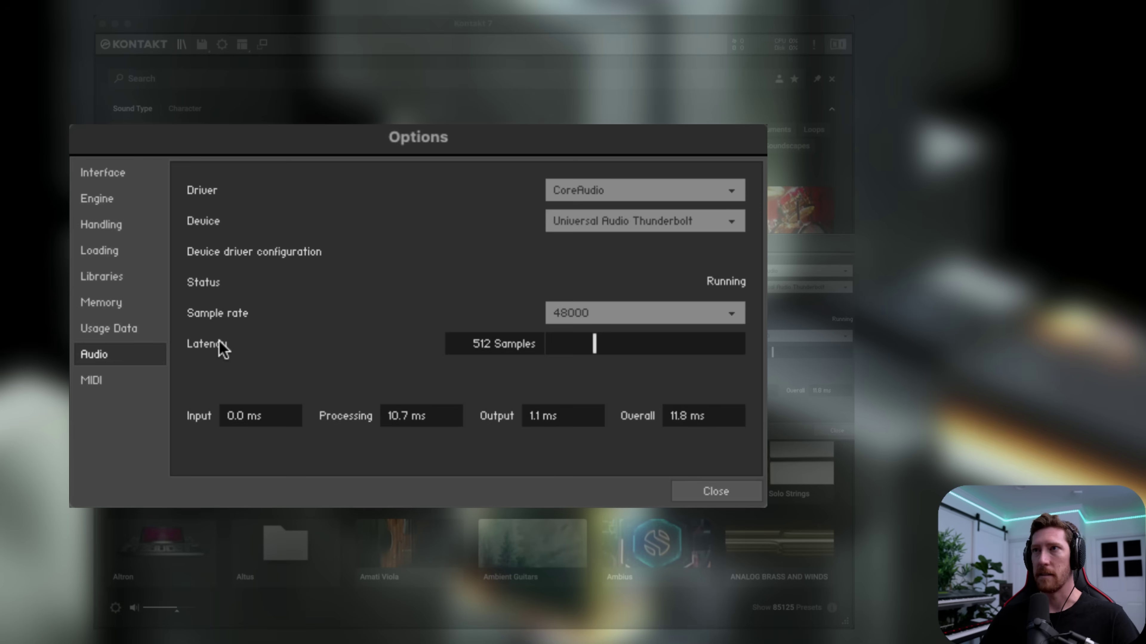
pyautogui.click(569, 318)
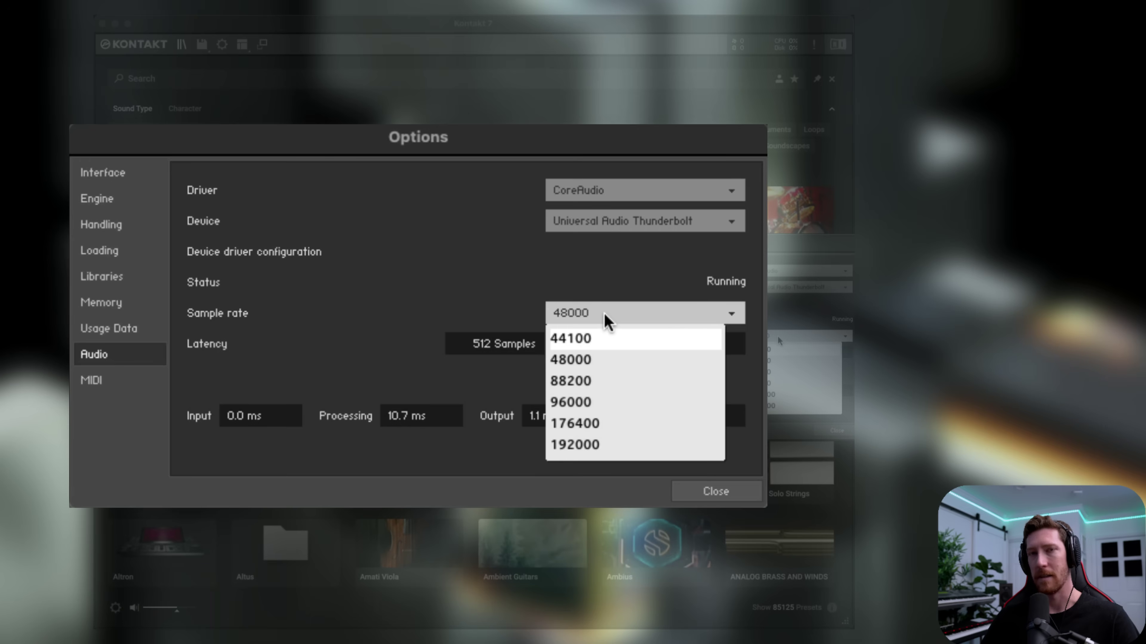
pyautogui.click(524, 303)
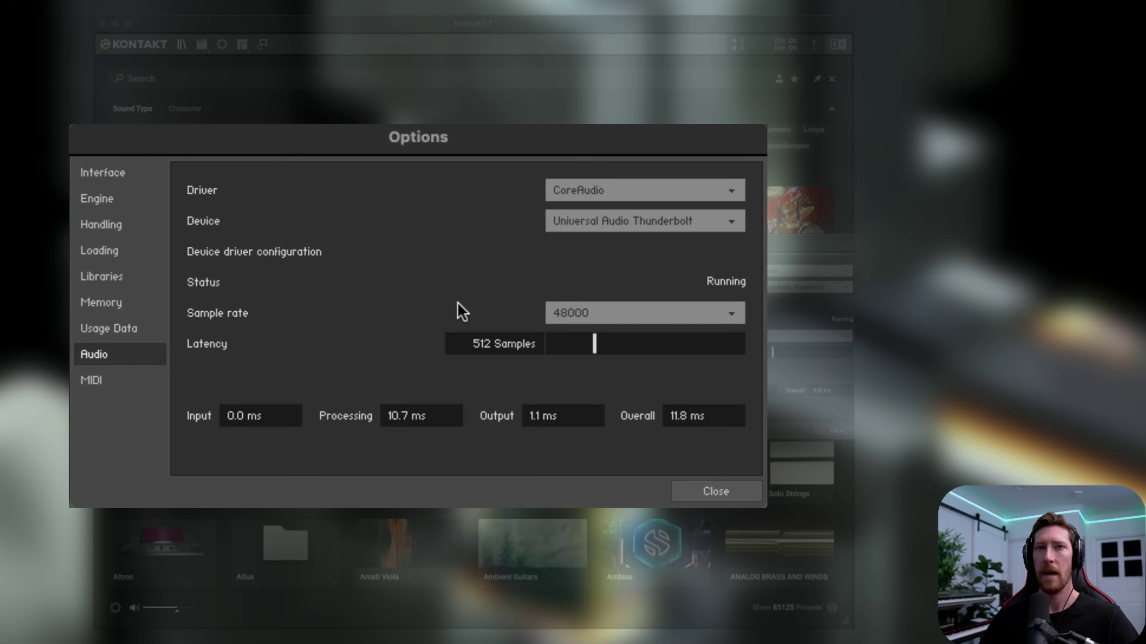
# - In the MIDI input options, turn KOMPLETE KONTROL S61 MK2 (Port 1) off and reassign it to Port A
pyautogui.click(96, 390)
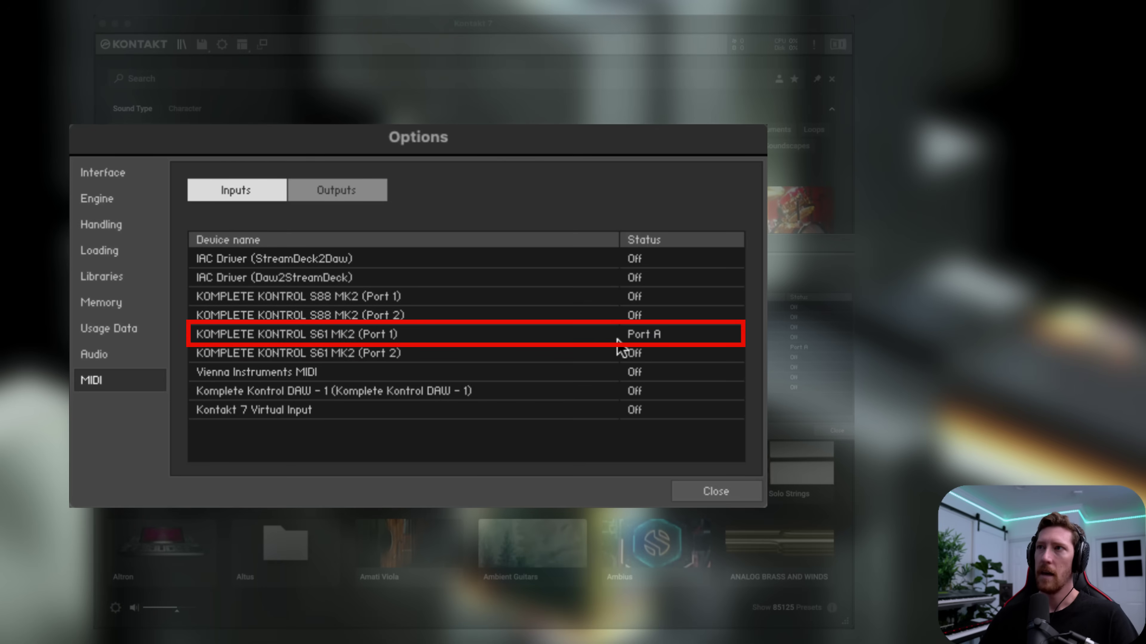
pyautogui.click(649, 342)
pyautogui.click(663, 358)
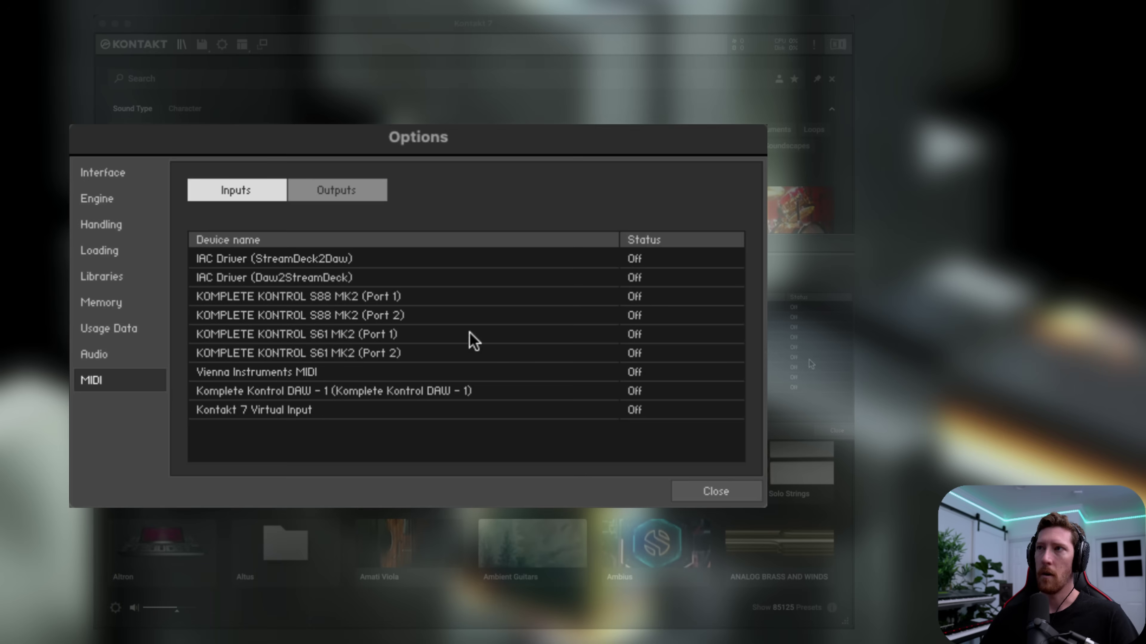
pyautogui.click(636, 336)
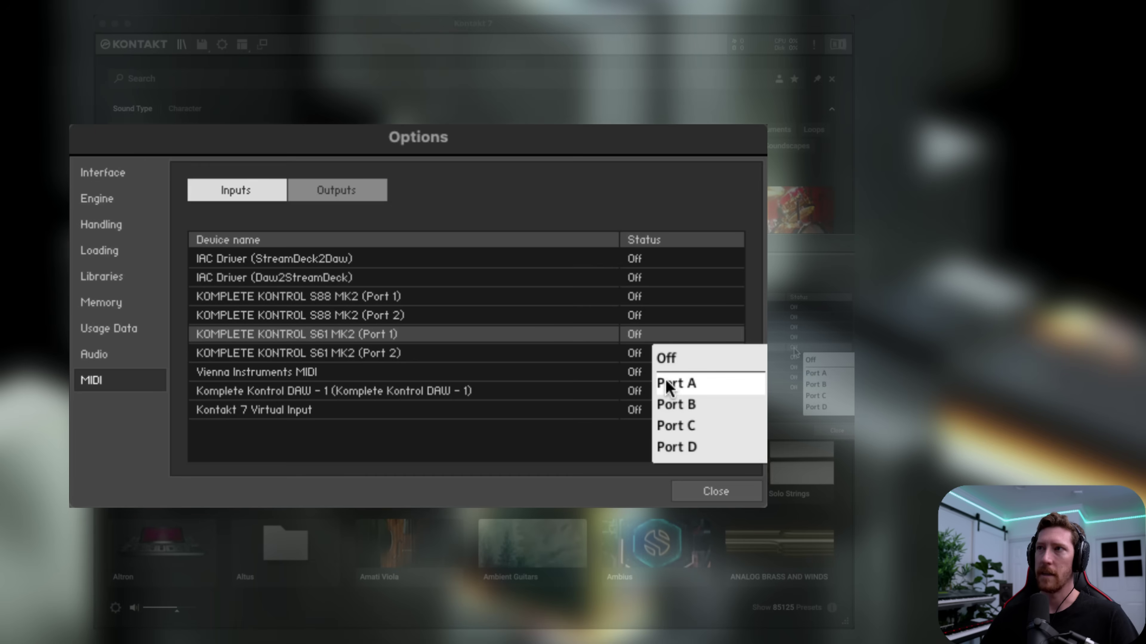
pyautogui.click(666, 384)
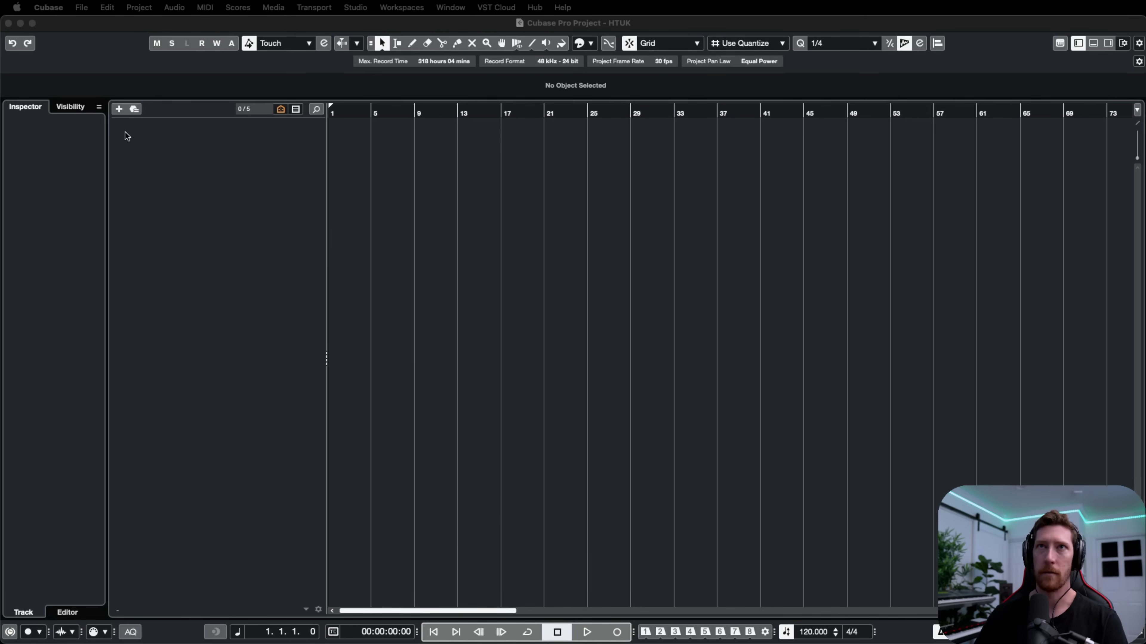
# - Add an instrument track named Kontakt that uses Kontakt 7 with Stereo Out as its audio output
pyautogui.click(118, 111)
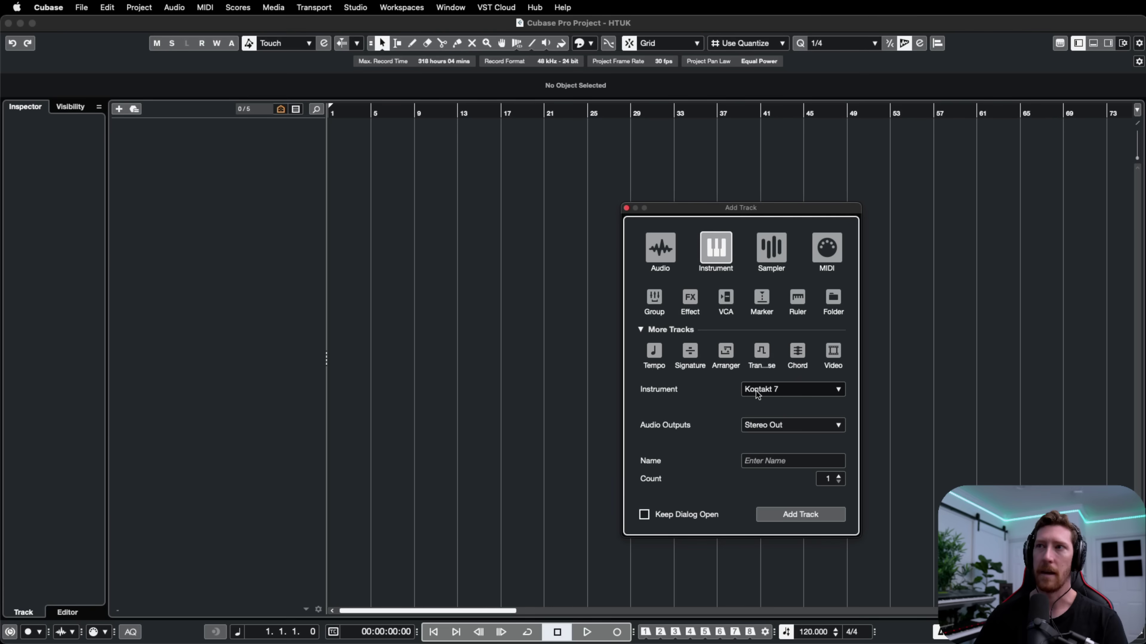
pyautogui.click(776, 461)
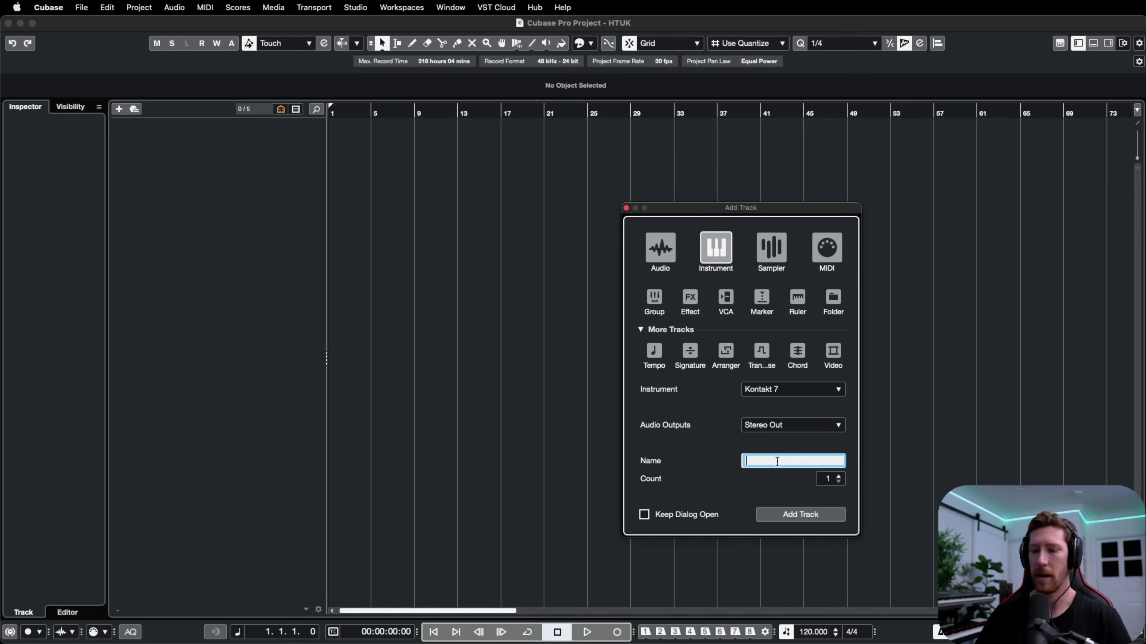
pyautogui.write('Kontakt')
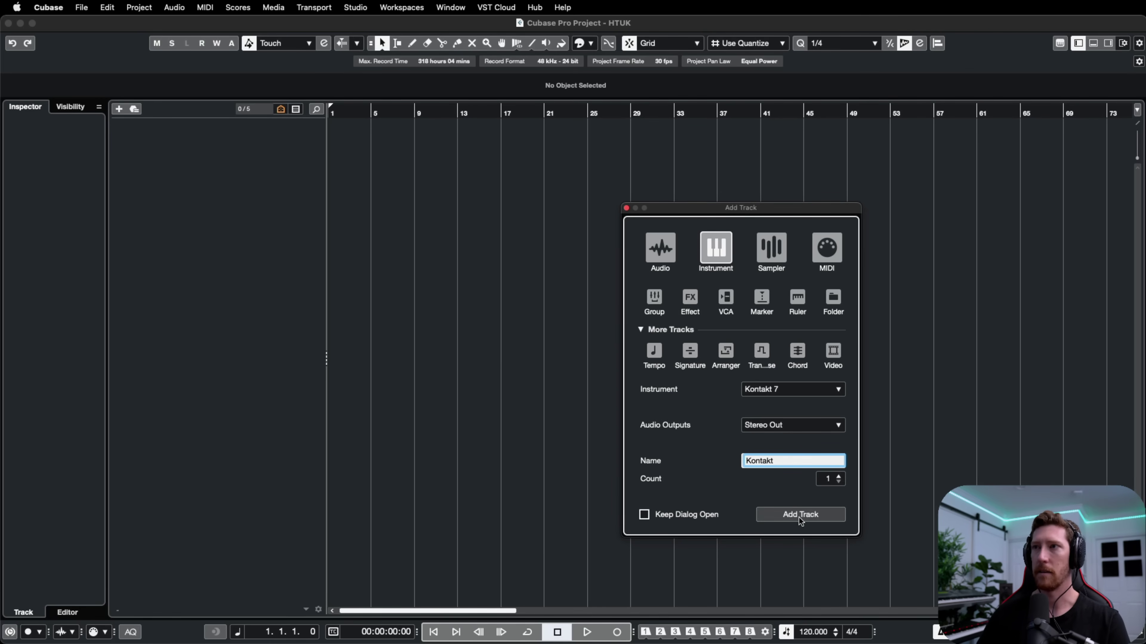
pyautogui.click(800, 521)
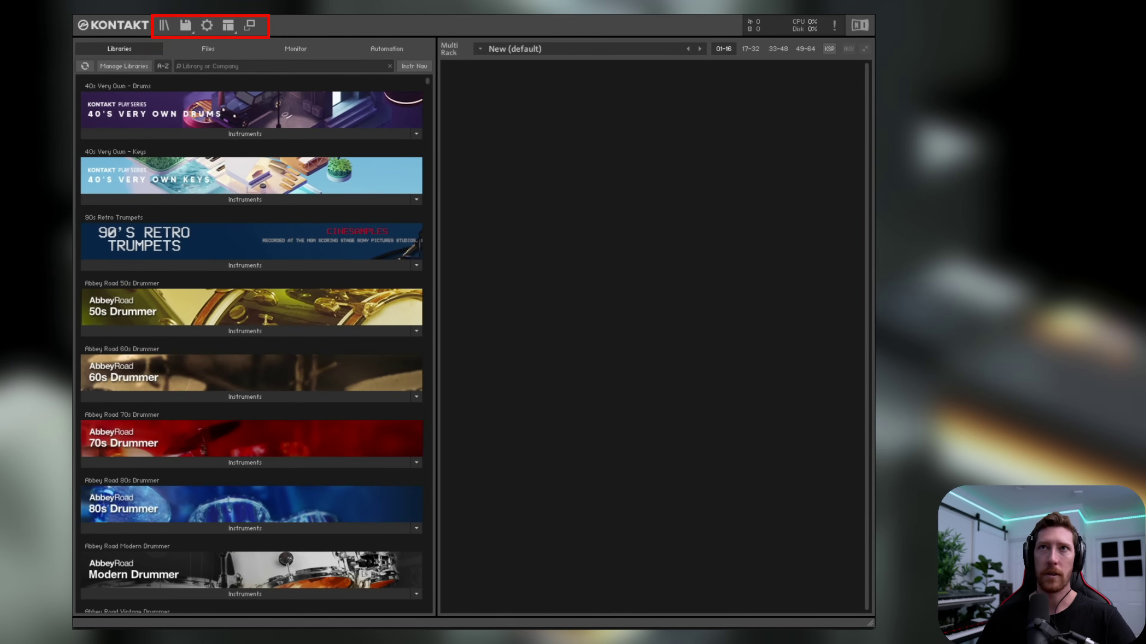
# - Look through Kontakt's library browser, its file commands and its options window, closing each one again
pyautogui.click(165, 26)
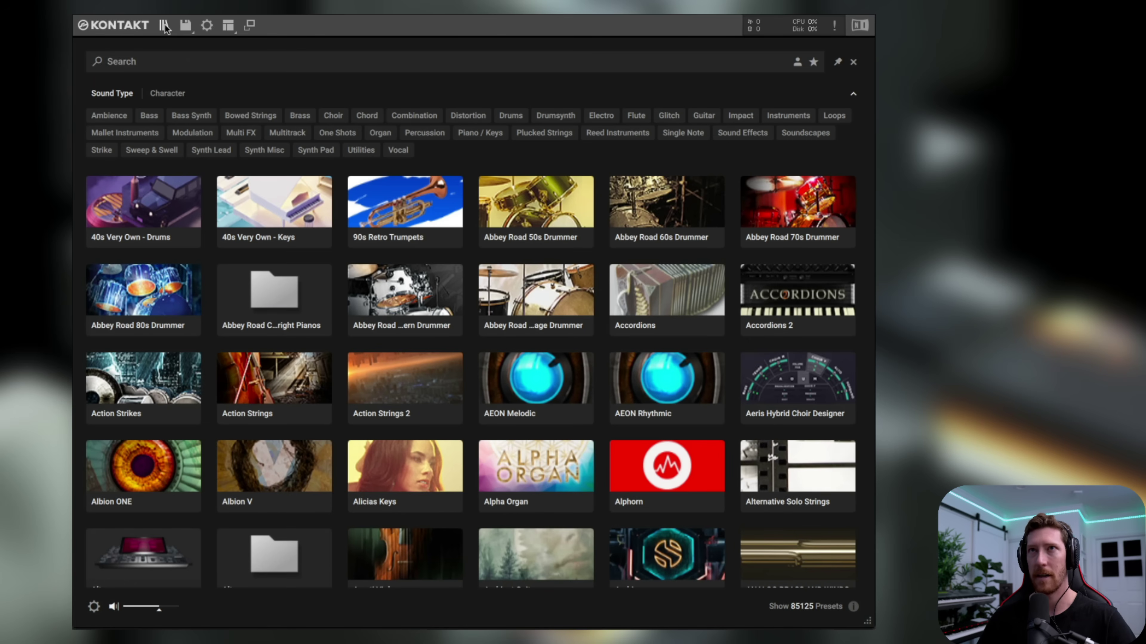
pyautogui.click(165, 26)
pyautogui.click(186, 27)
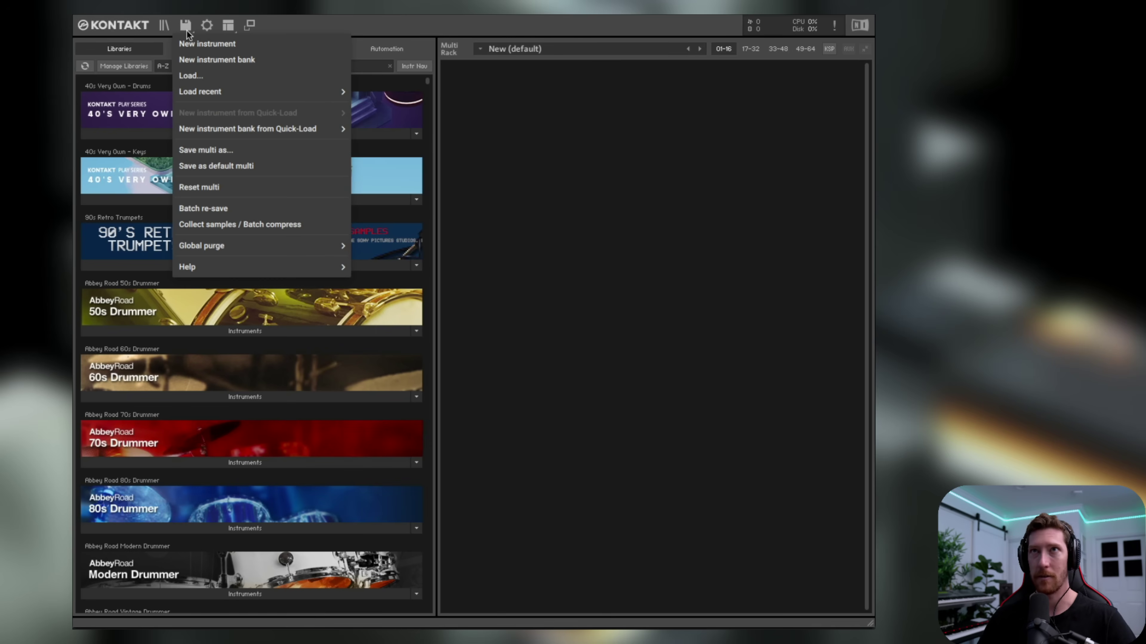
pyautogui.click(186, 28)
pyautogui.click(207, 28)
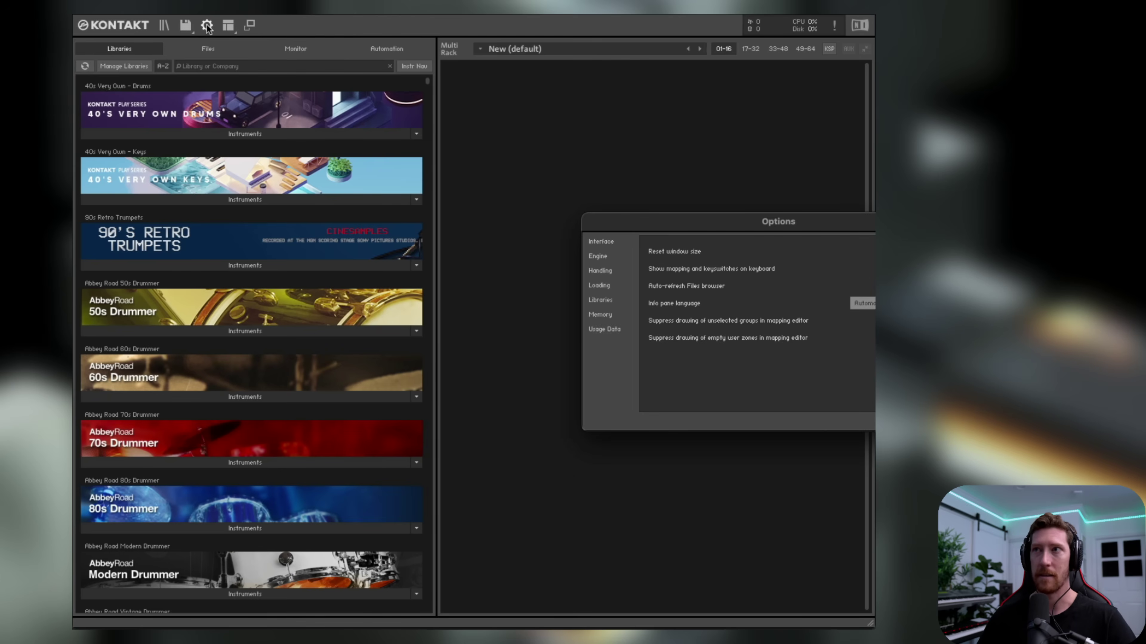
pyautogui.click(208, 28)
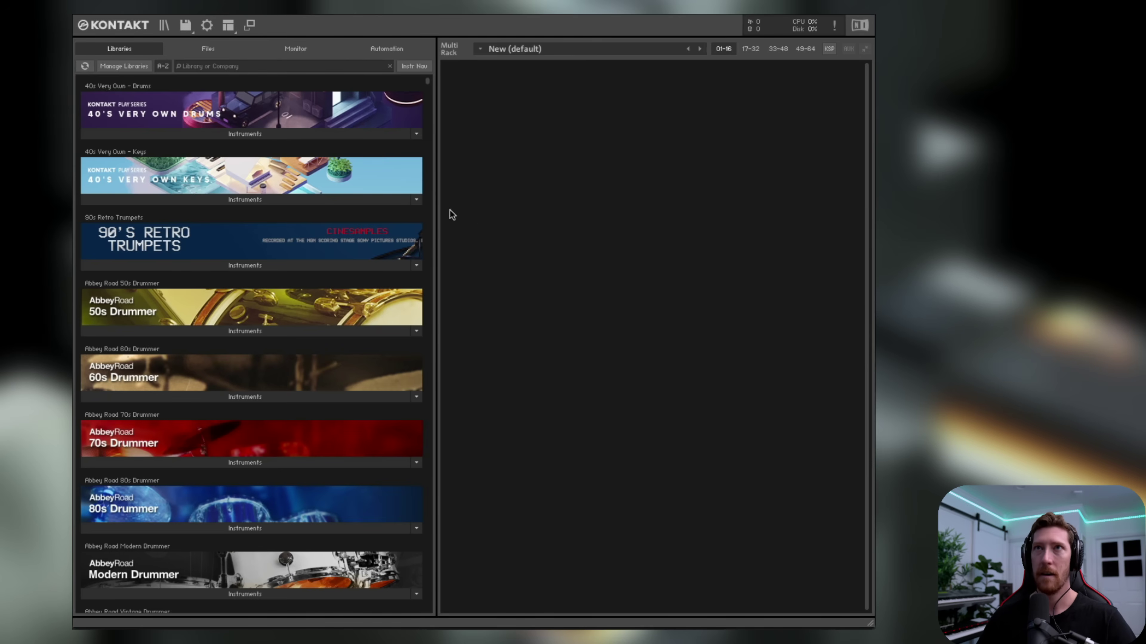
# - Show the Info pane in the Kontakt window
pyautogui.click(230, 27)
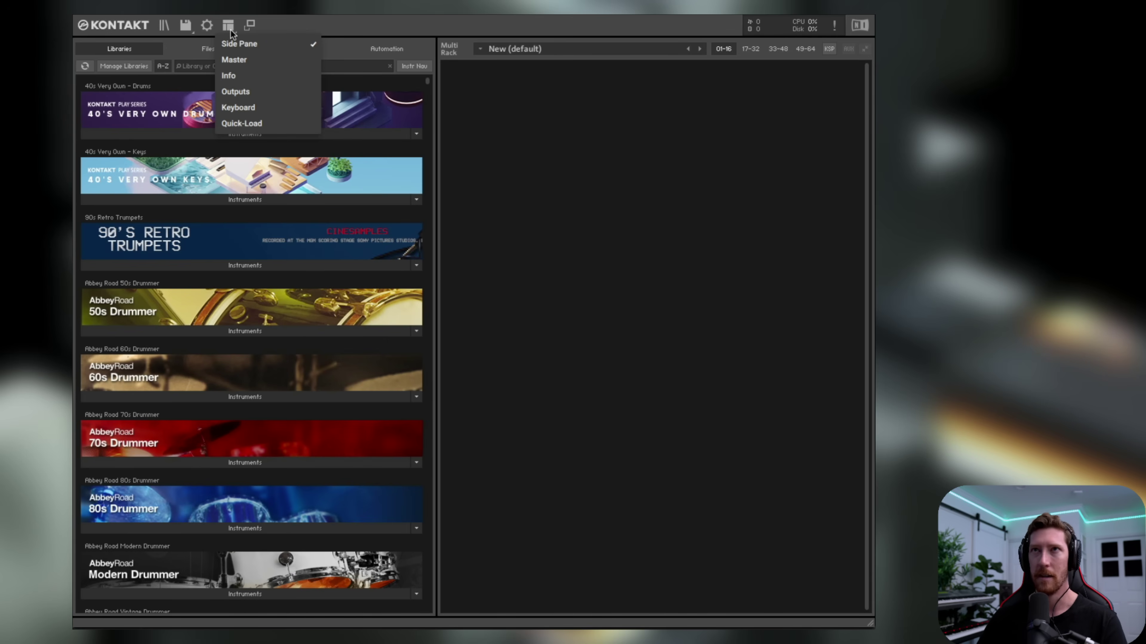
pyautogui.click(243, 73)
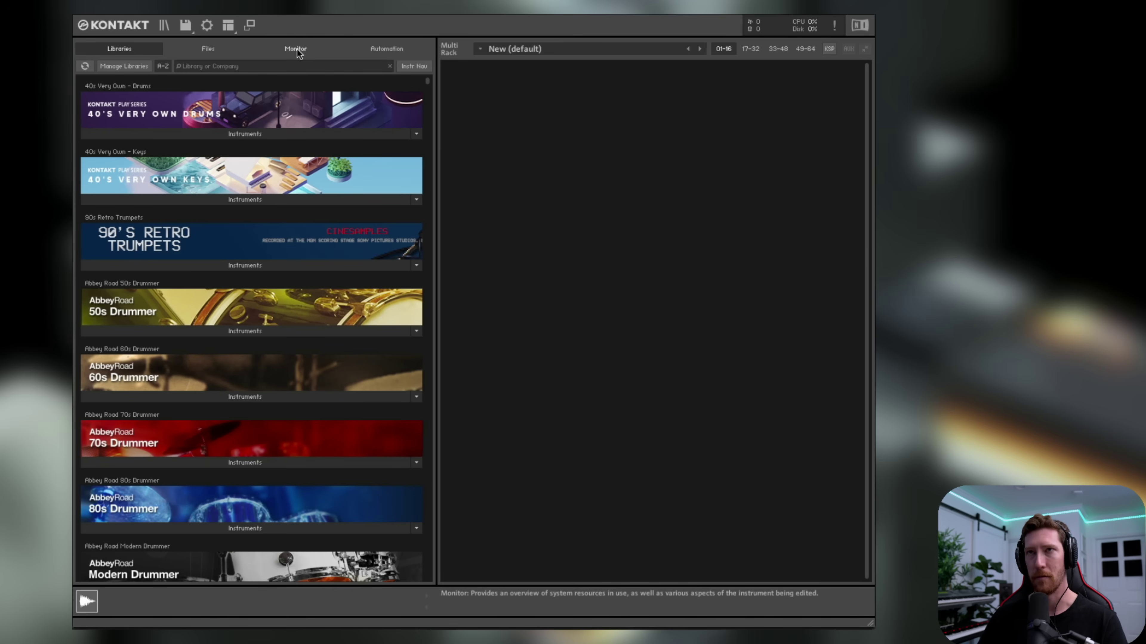
# - Show Kontakt's on-screen keyboard and hide it again
pyautogui.click(238, 28)
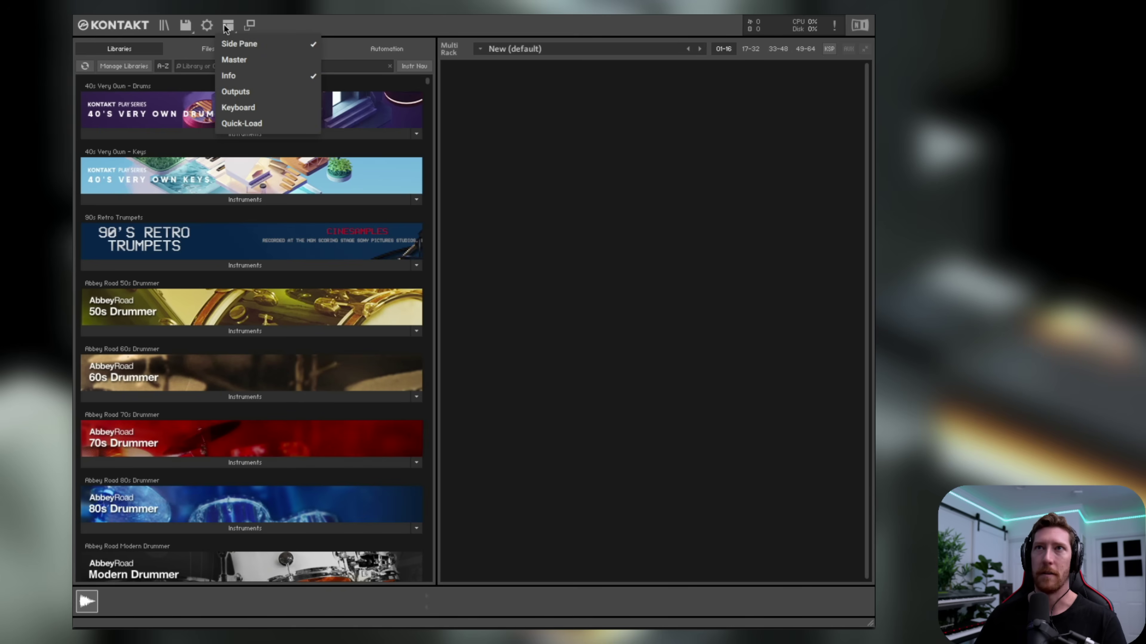
pyautogui.click(253, 111)
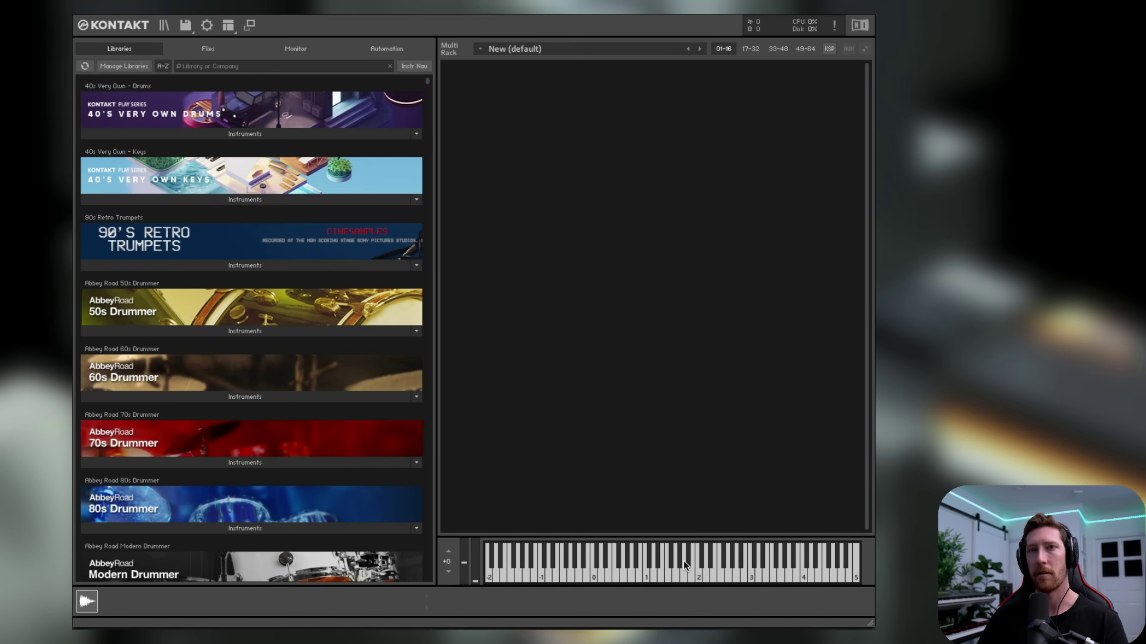
pyautogui.click(228, 25)
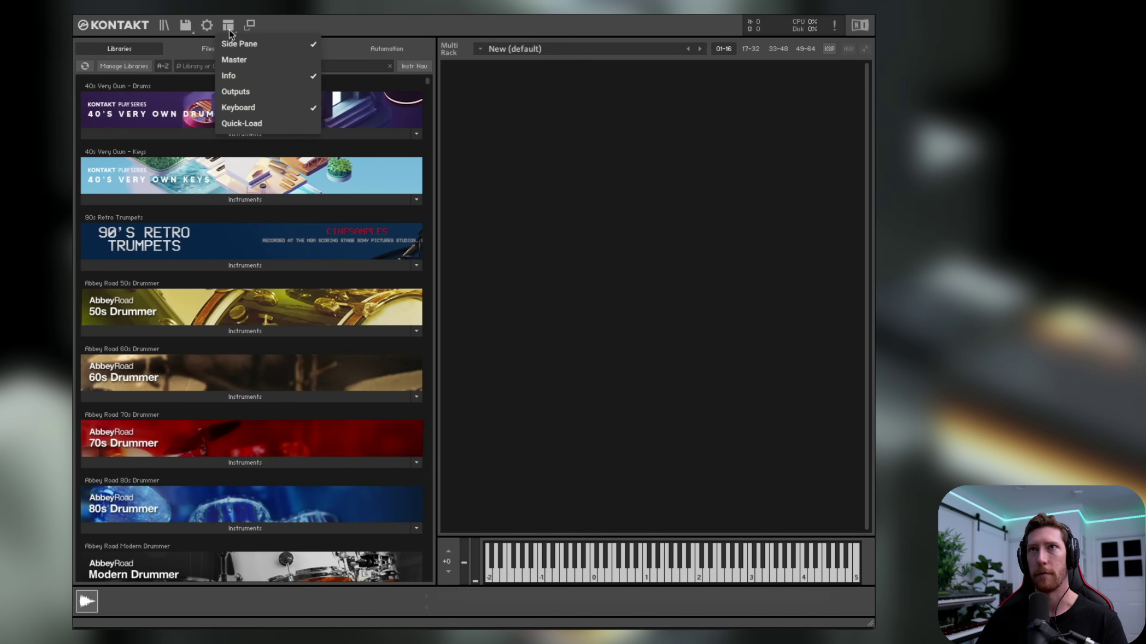
pyautogui.click(252, 110)
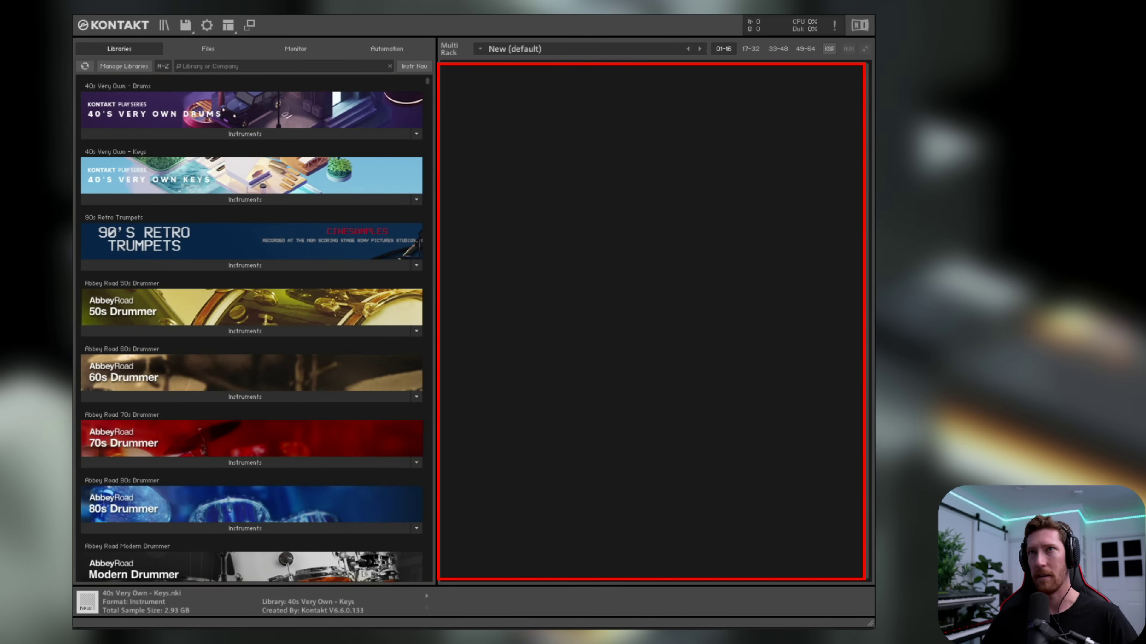
# - Load the 40s Very Own - Keys.nki instrument from its library into the multi rack
pyautogui.scroll(-10, 428, 84)
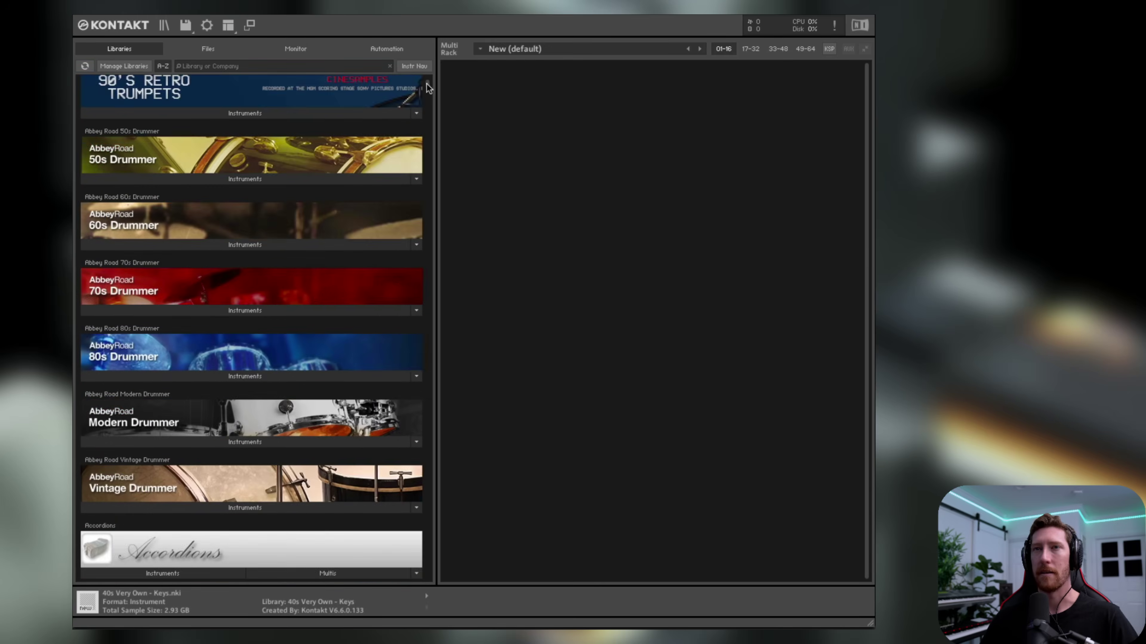
pyautogui.scroll(-15, 428, 91)
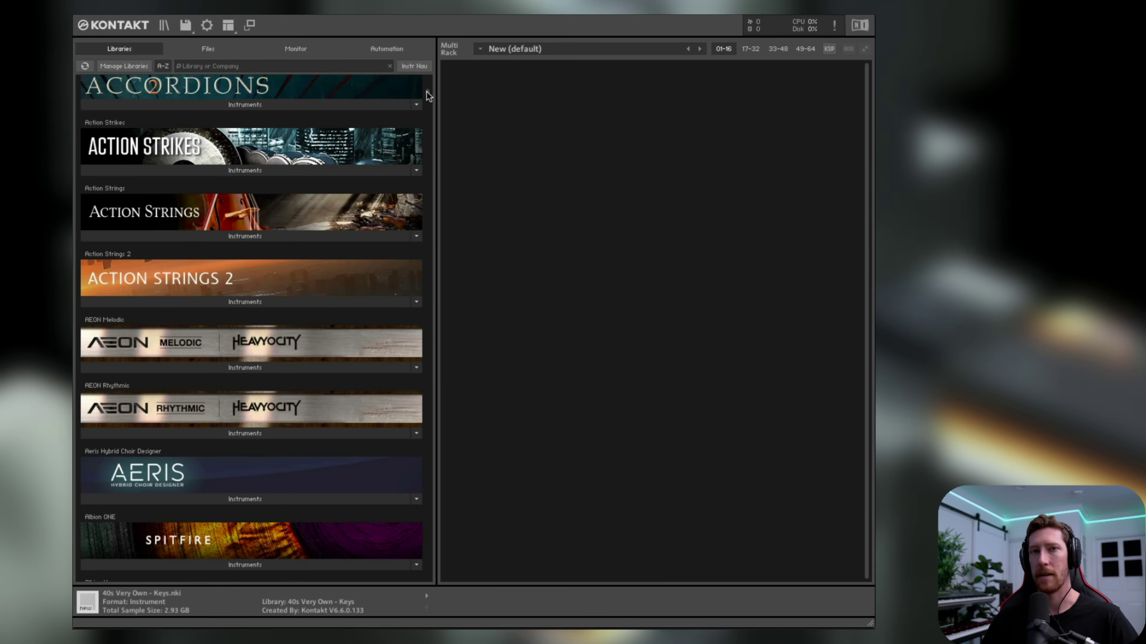
pyautogui.scroll(-18, 428, 103)
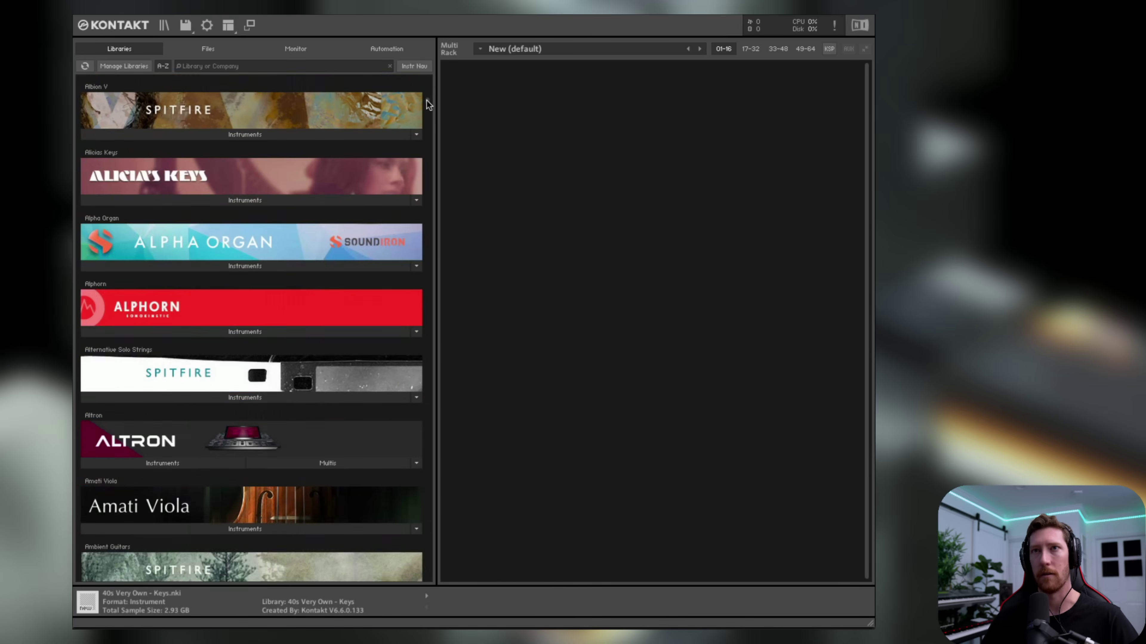
pyautogui.moveTo(427, 119); pyautogui.dragTo(426, 76)
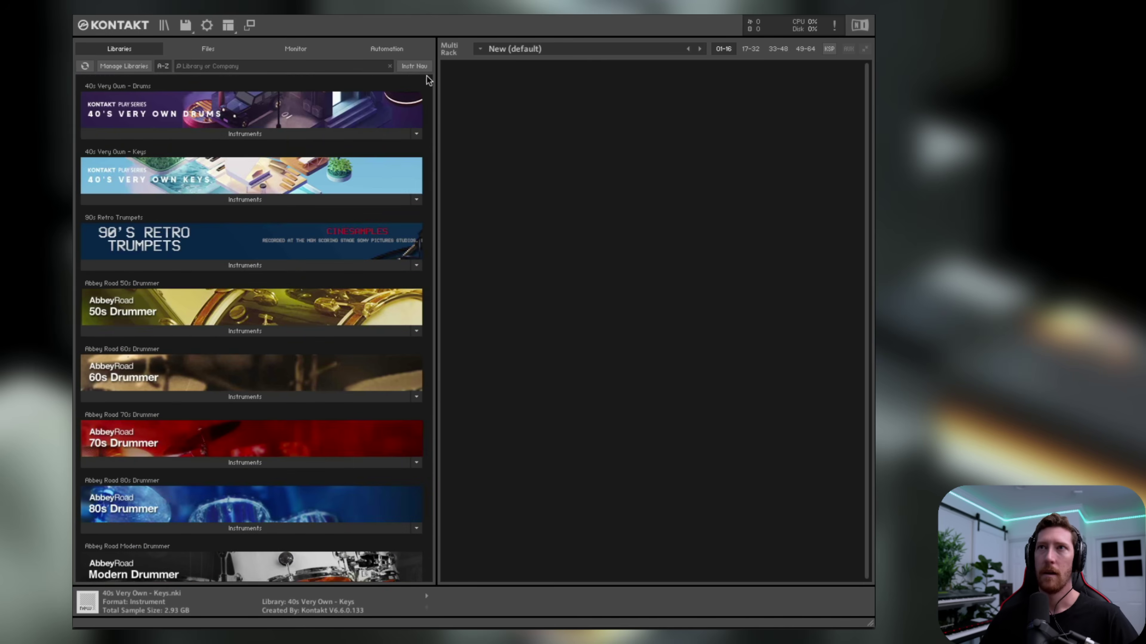
pyautogui.click(286, 199)
pyautogui.doubleClick(189, 215)
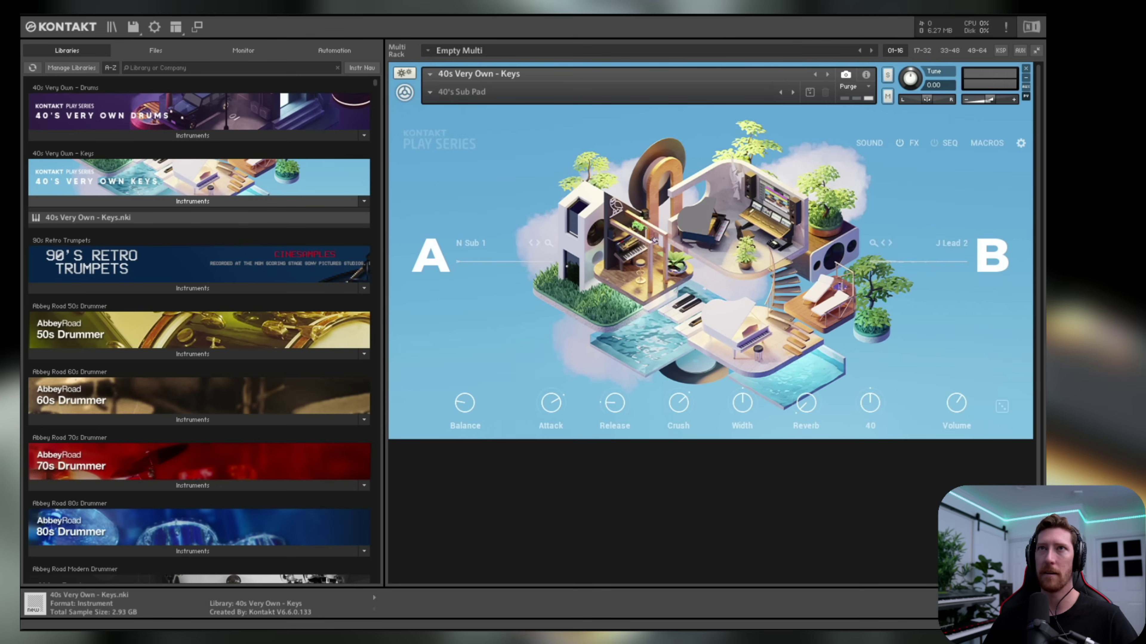
# - Reset the multi to discard the loaded 40s Very Own - Keys instrument
pyautogui.click(135, 31)
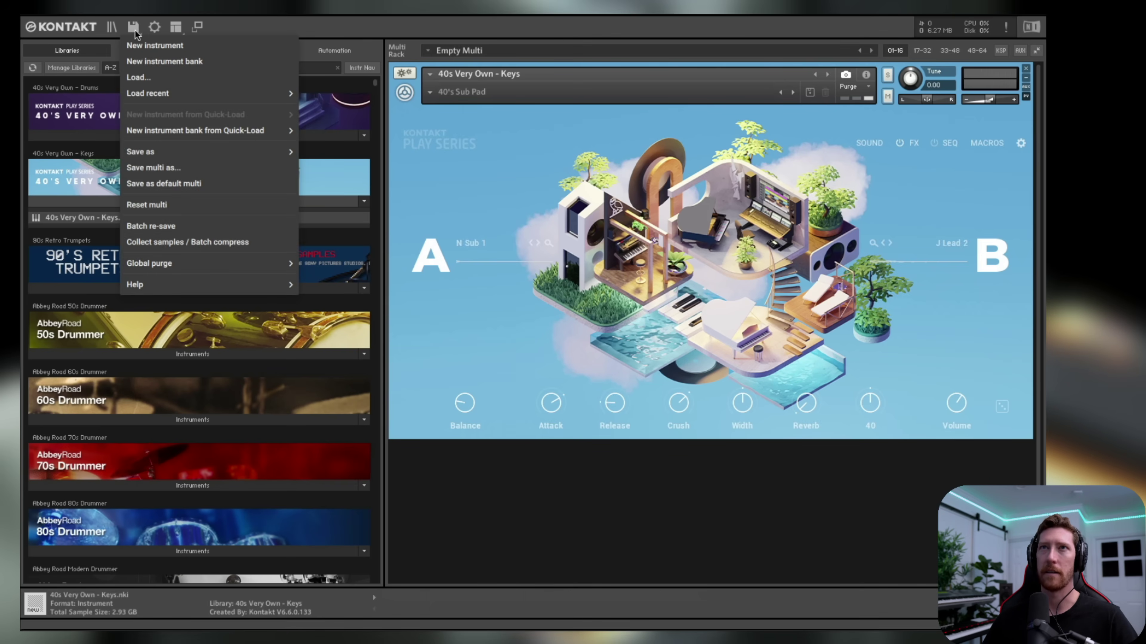
pyautogui.click(173, 207)
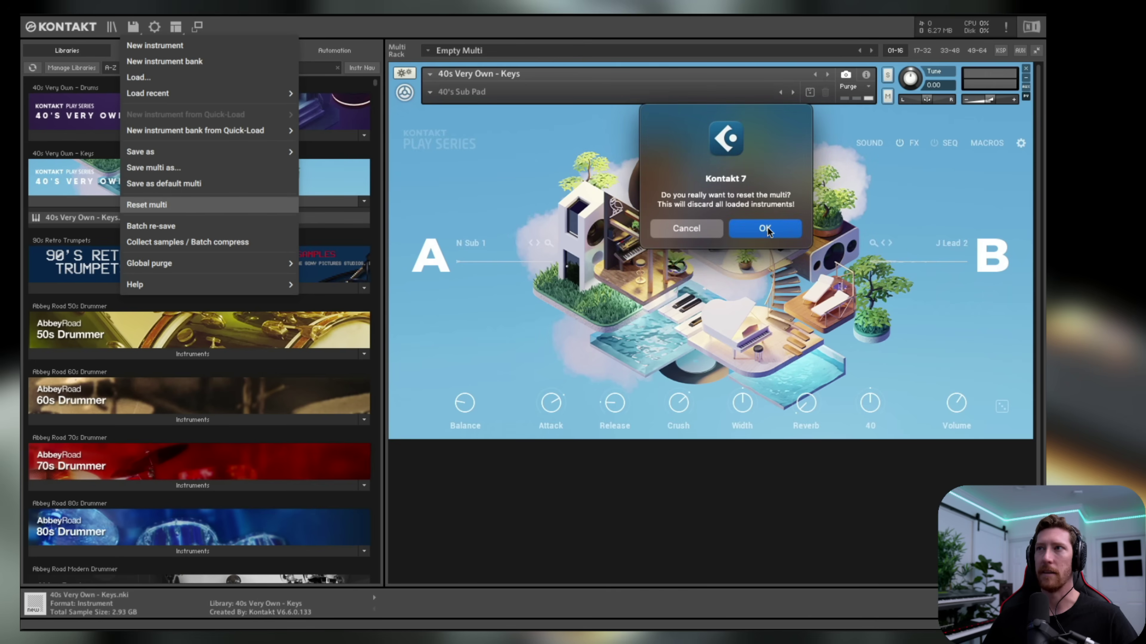
pyautogui.click(767, 227)
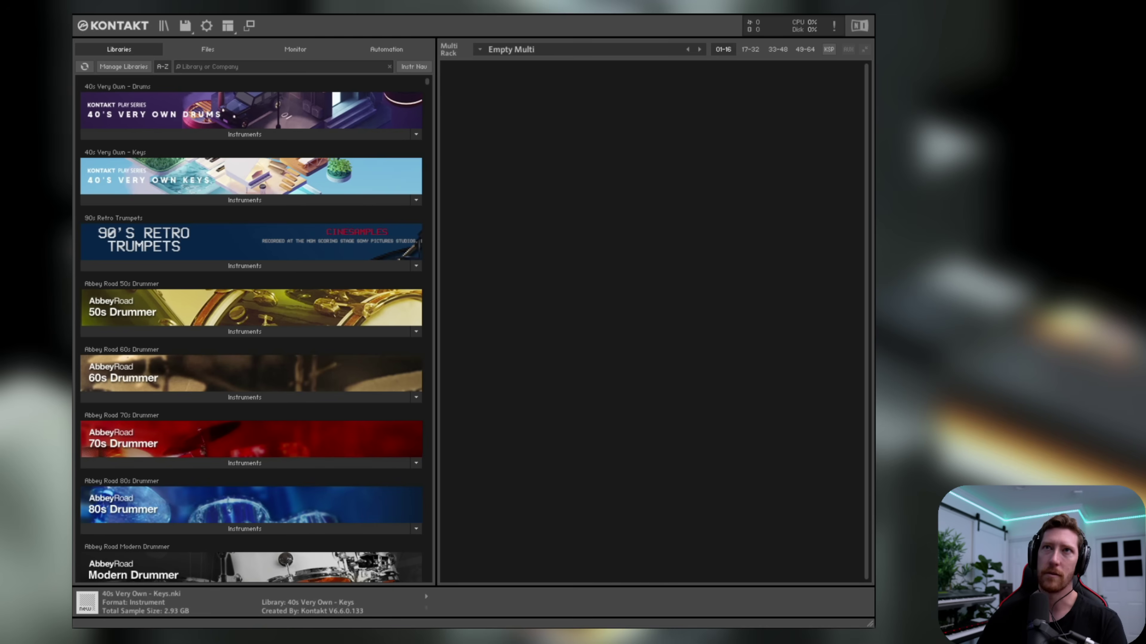
# - Browse the products in the library browser, listing the presets of Analog Dreams and clearing that selection again
pyautogui.click(164, 30)
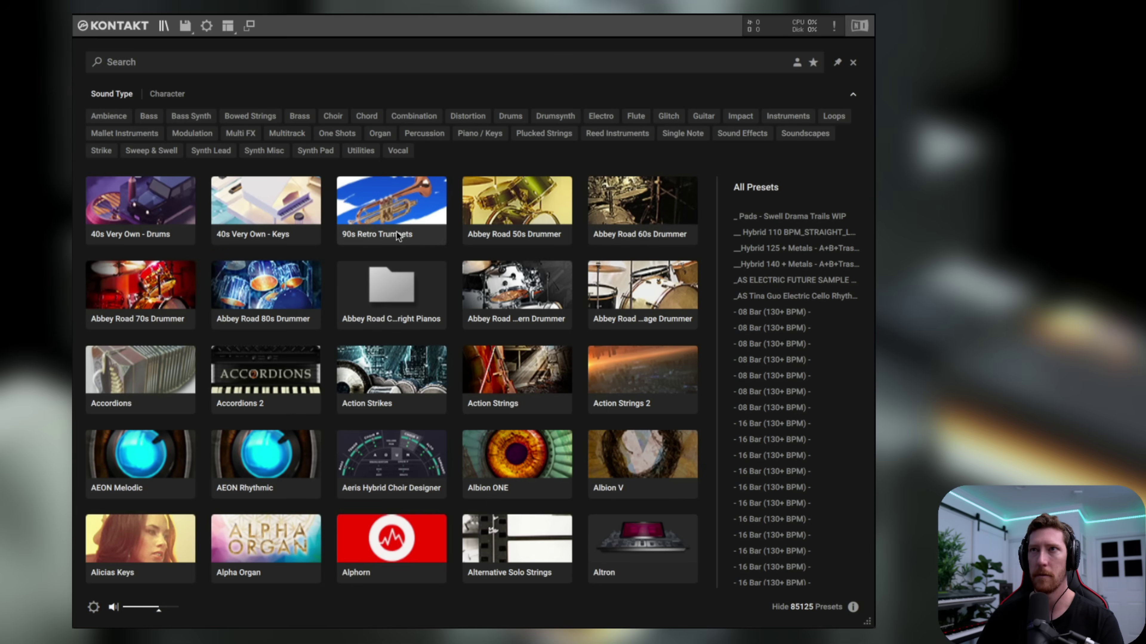
pyautogui.scroll(-1, 384, 240)
pyautogui.scroll(-1, 383, 245)
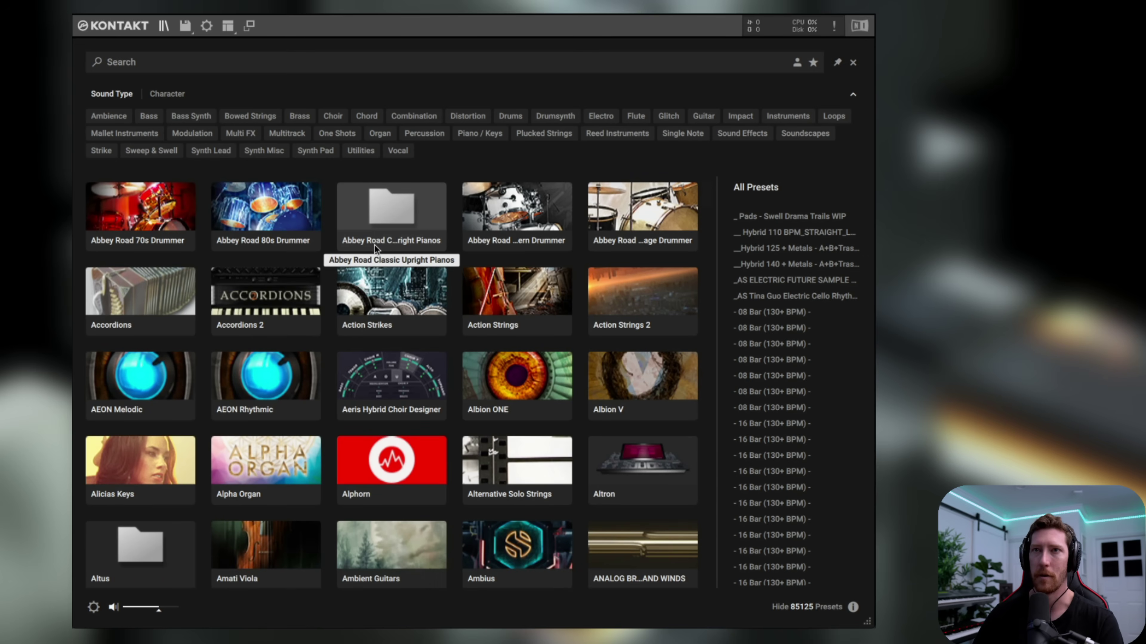
pyautogui.scroll(-4, 321, 300)
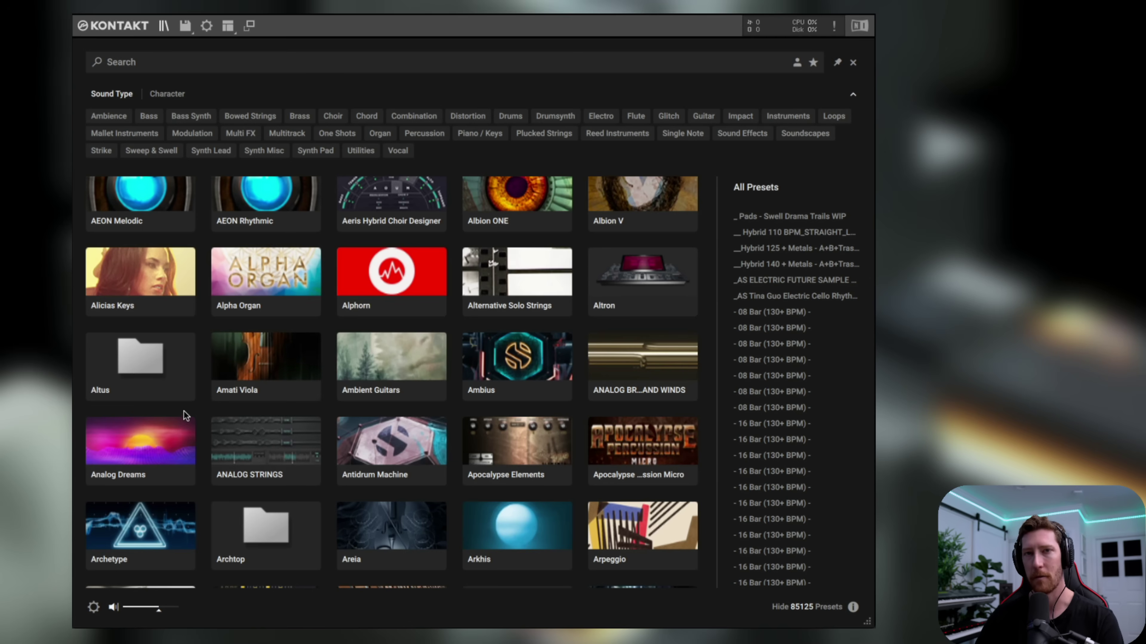
pyautogui.click(148, 438)
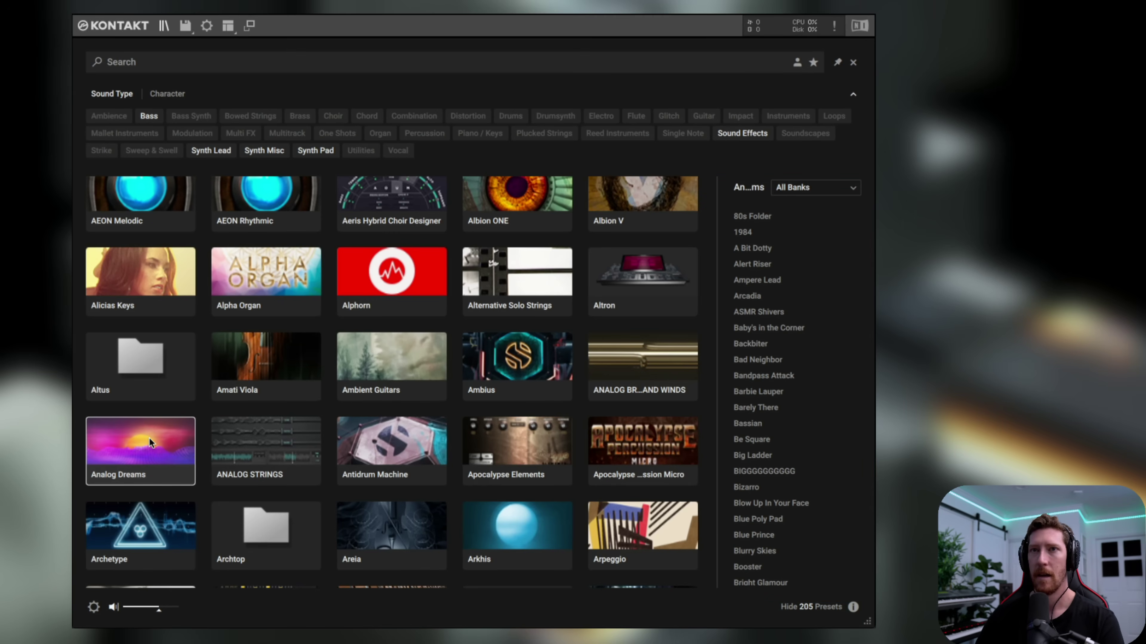
pyautogui.click(148, 438)
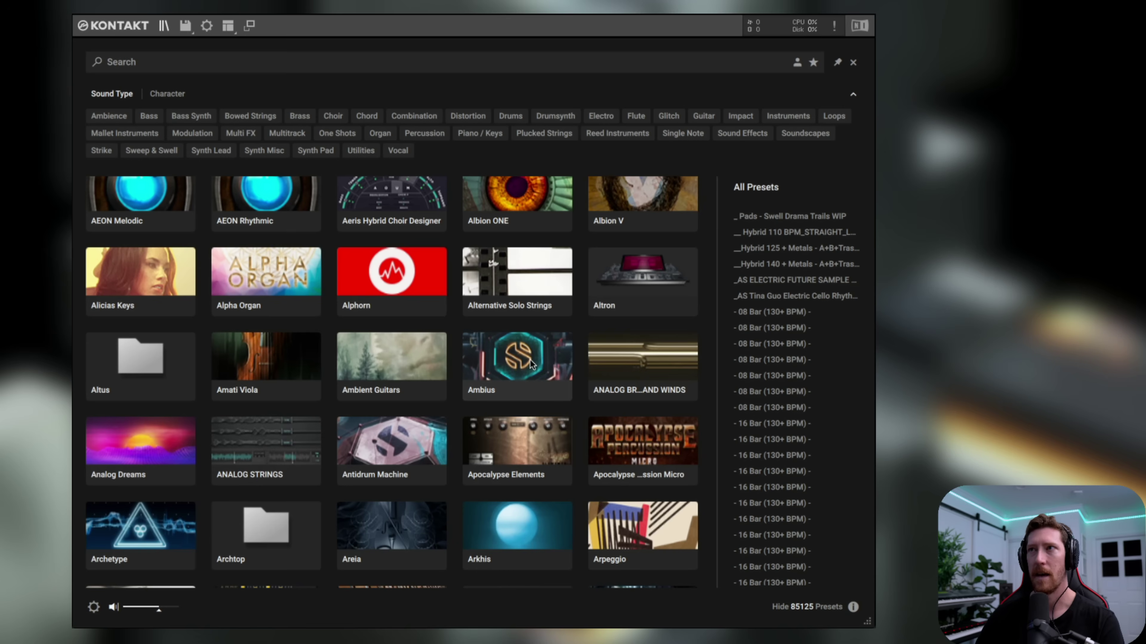
pyautogui.scroll(5, 252, 358)
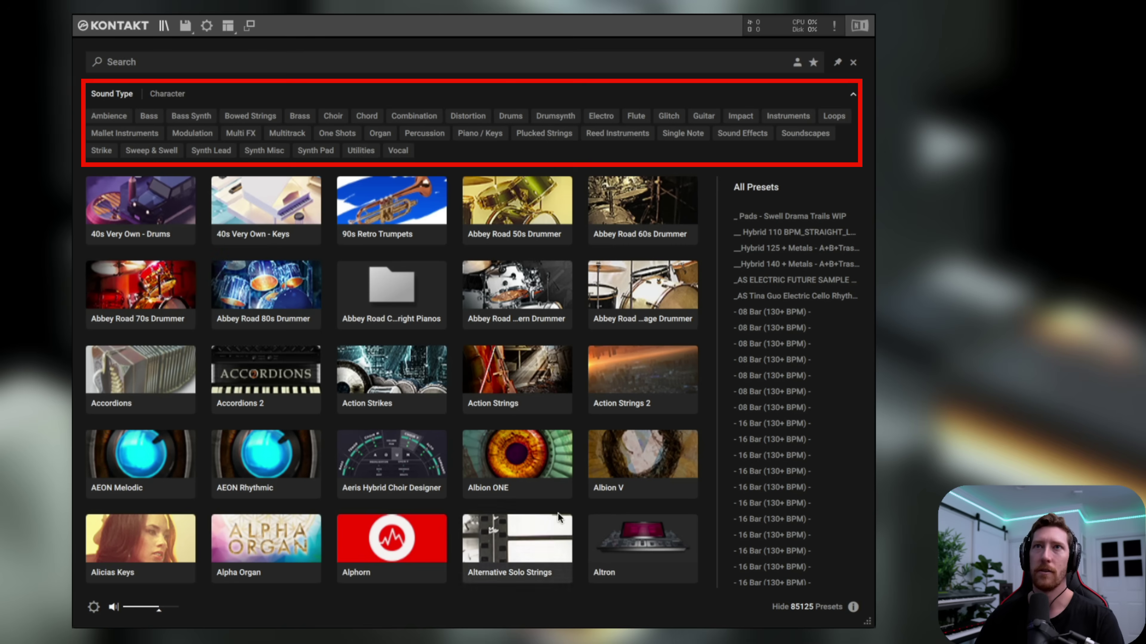
# - Filter the library browser by the Bass sound type and the Analog character
pyautogui.click(149, 117)
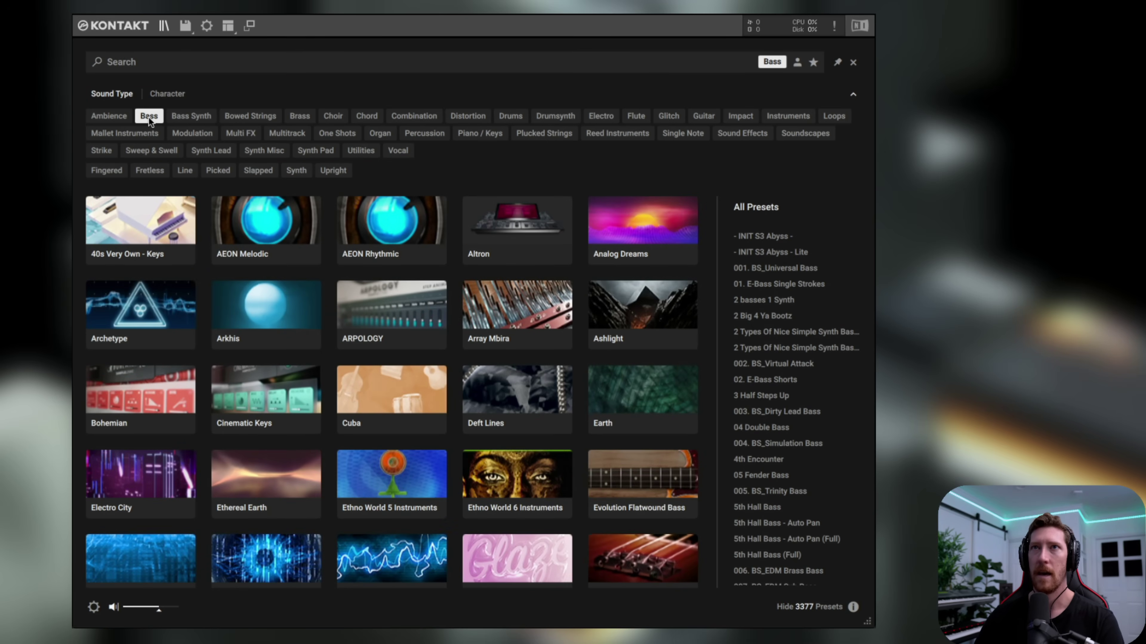
pyautogui.click(167, 94)
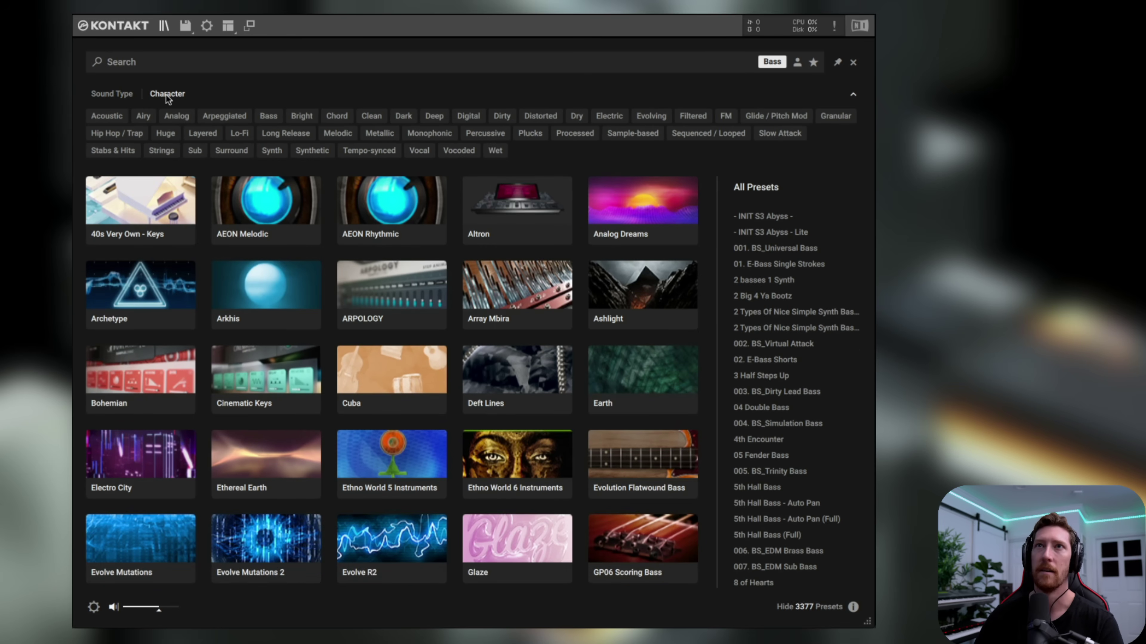
pyautogui.click(177, 115)
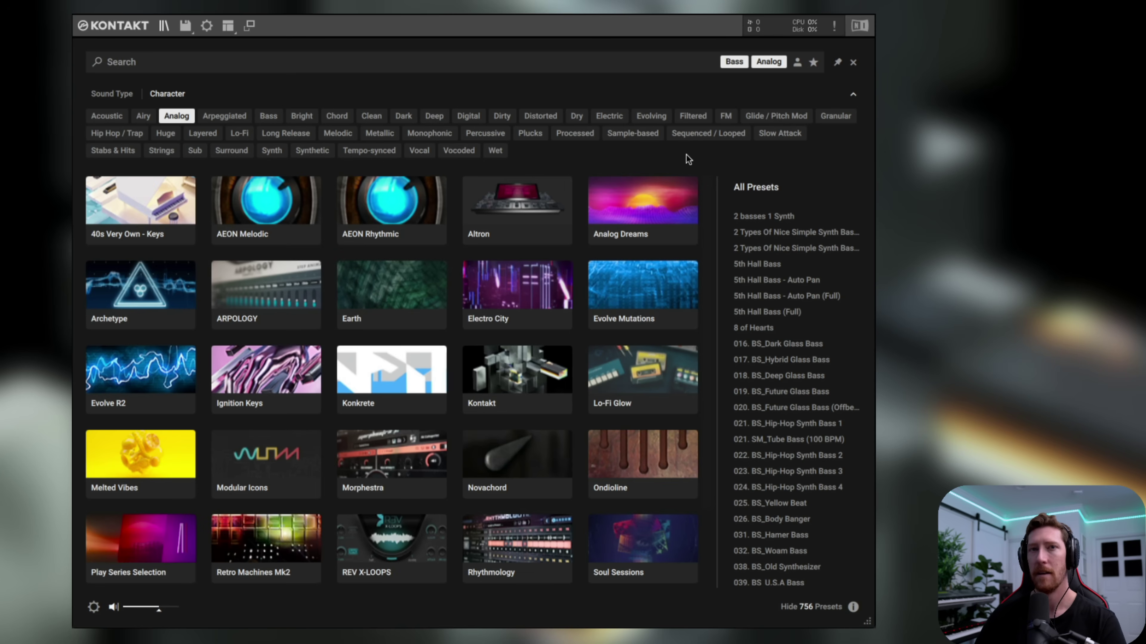
# - Audition several presets from the filtered bass list, including Allergan and Banzai 23
pyautogui.scroll(-15, 763, 297)
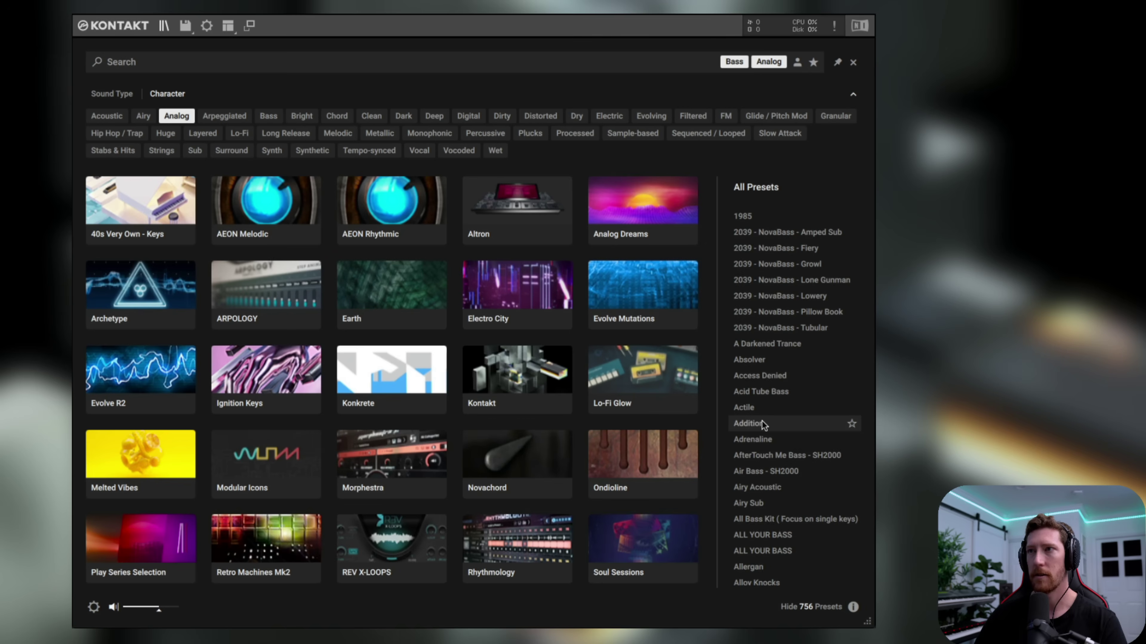
pyautogui.scroll(-3, 762, 421)
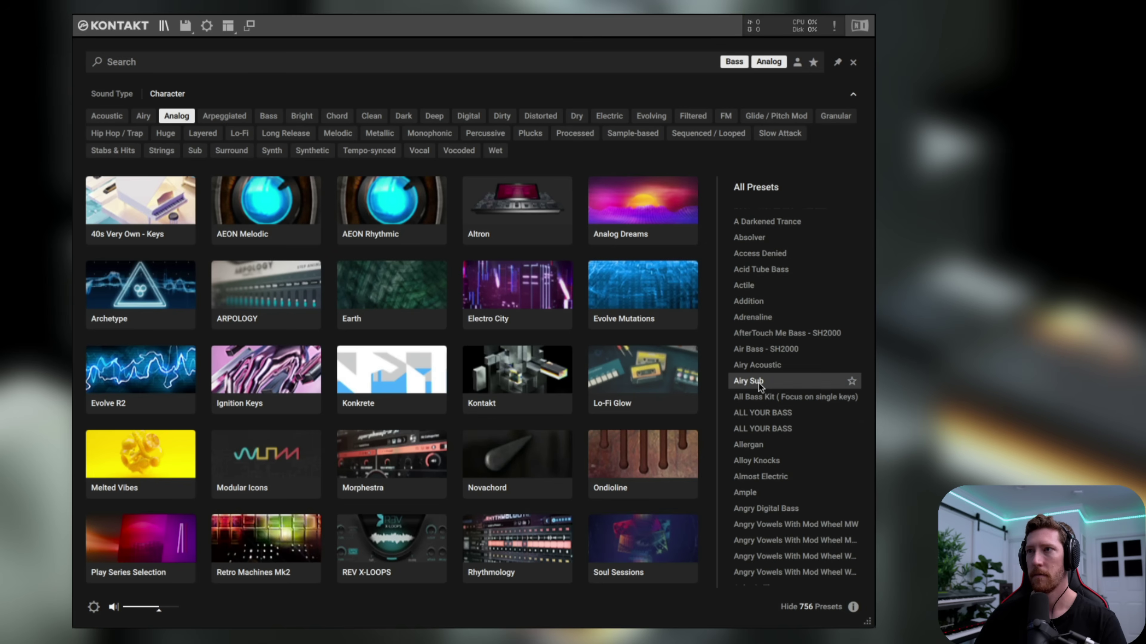
pyautogui.click(755, 444)
pyautogui.scroll(-4, 756, 446)
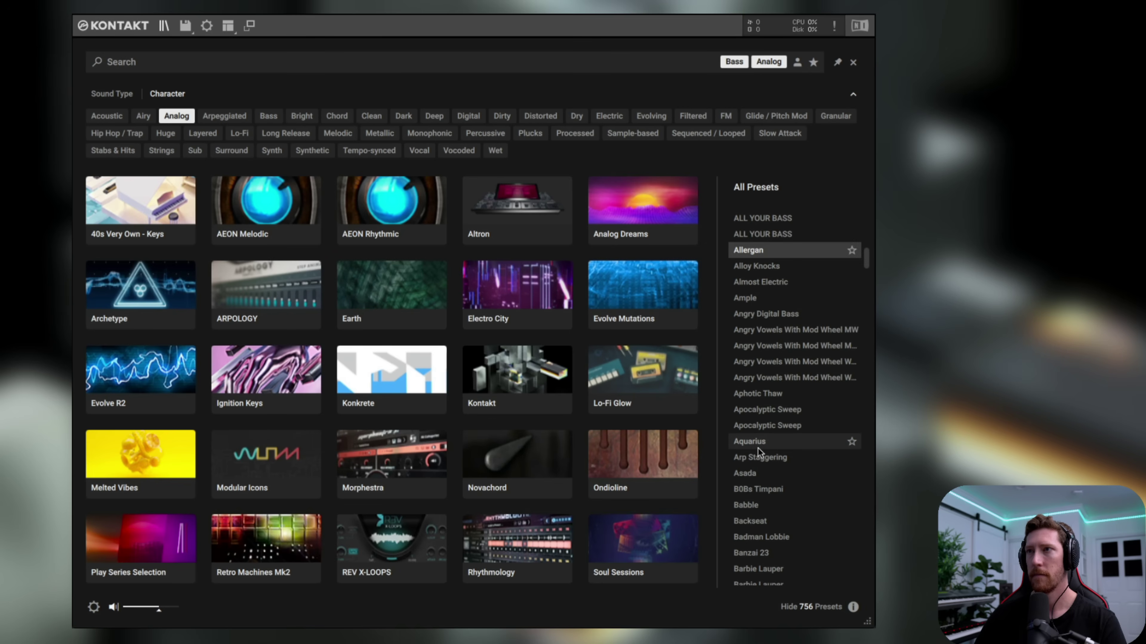
pyautogui.click(757, 448)
pyautogui.click(756, 509)
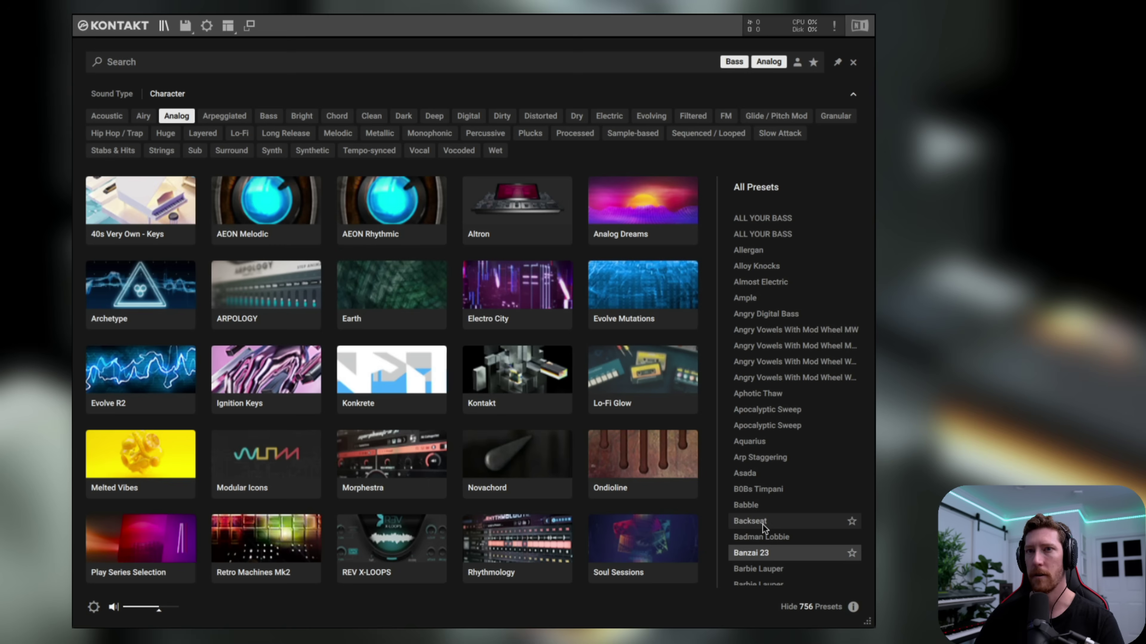
# - Lower the preset preview volume slightly and list the Analog Dreams presets that match the Bass and Analog filters
pyautogui.moveTo(157, 608); pyautogui.dragTo(153, 614)
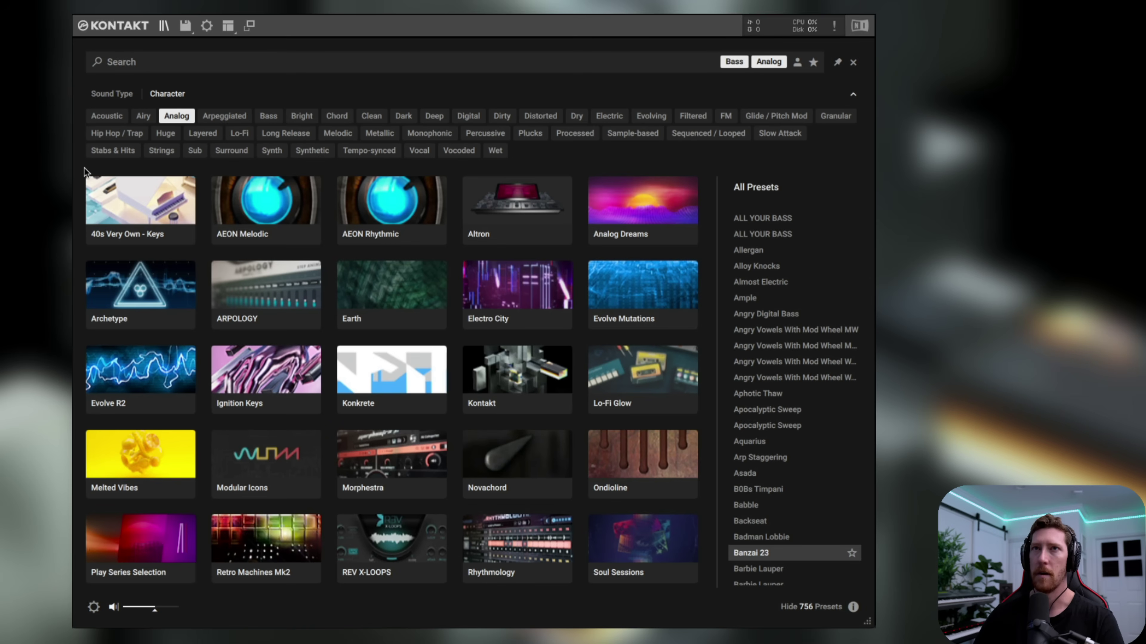
pyautogui.scroll(-2, 353, 382)
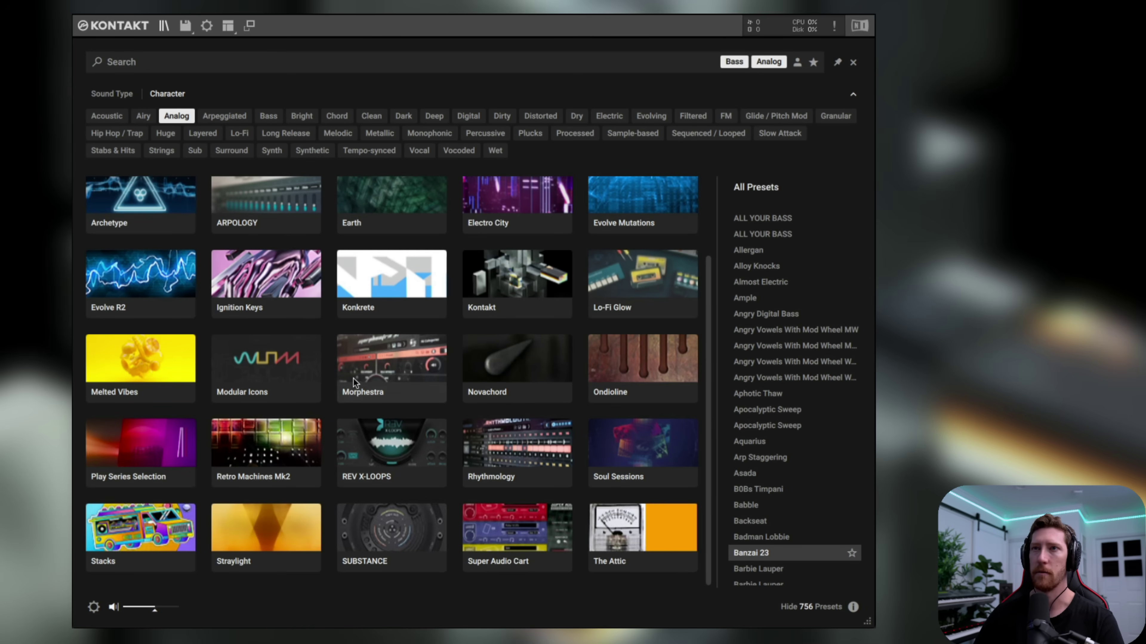
pyautogui.scroll(2, 353, 377)
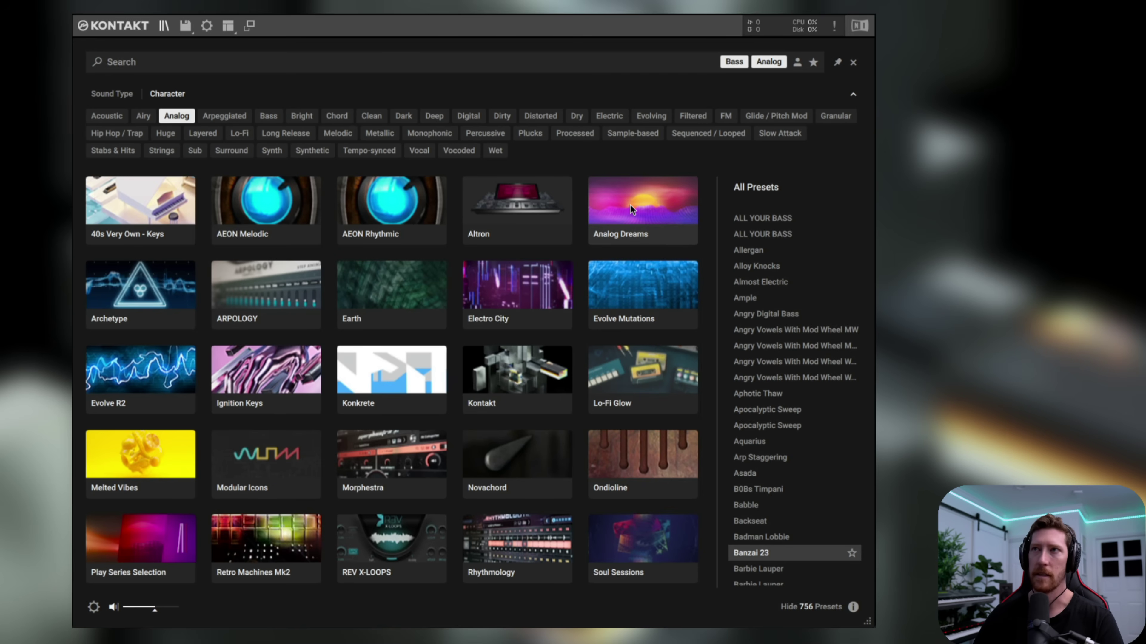
pyautogui.click(648, 203)
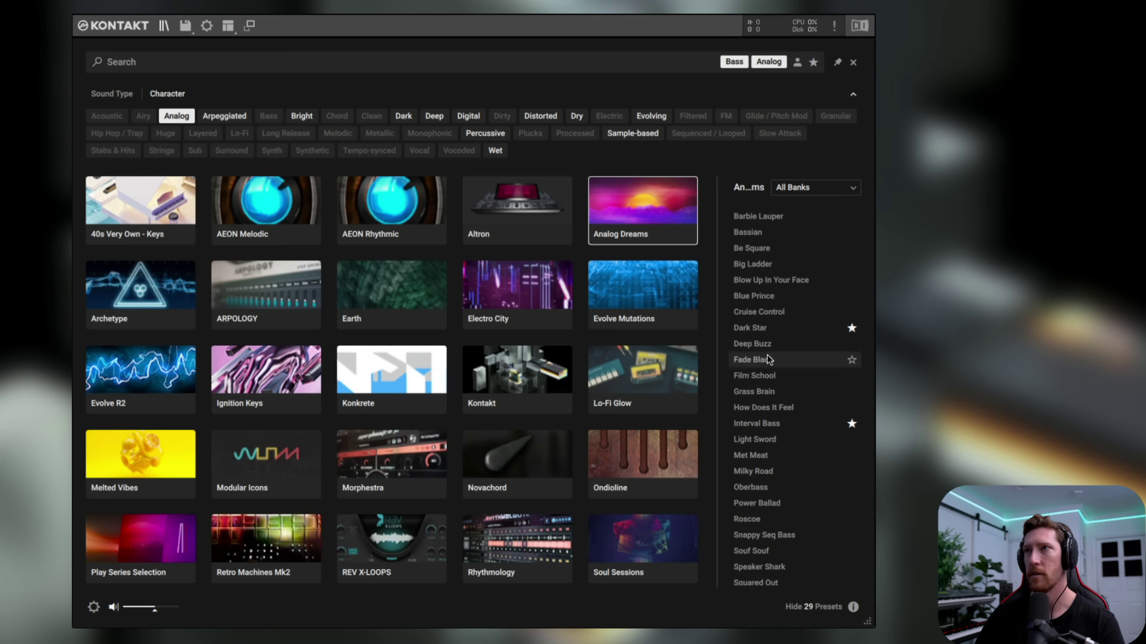
# - Audition the Dark Star preset, then remove its favorite mark and add it back
pyautogui.click(758, 329)
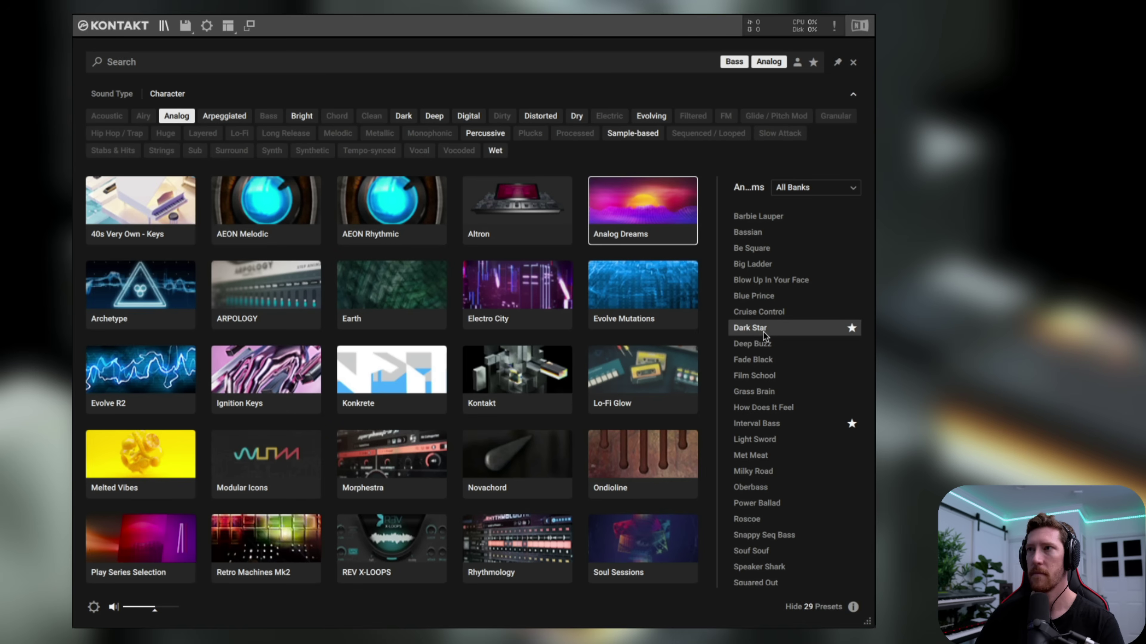
pyautogui.click(852, 328)
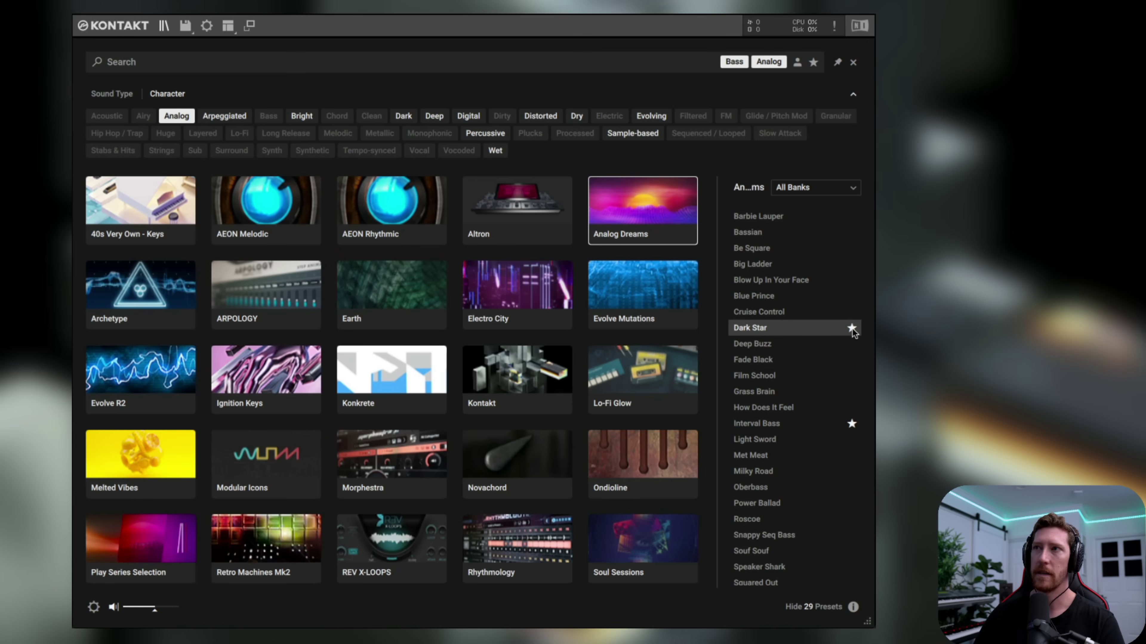
pyautogui.click(852, 329)
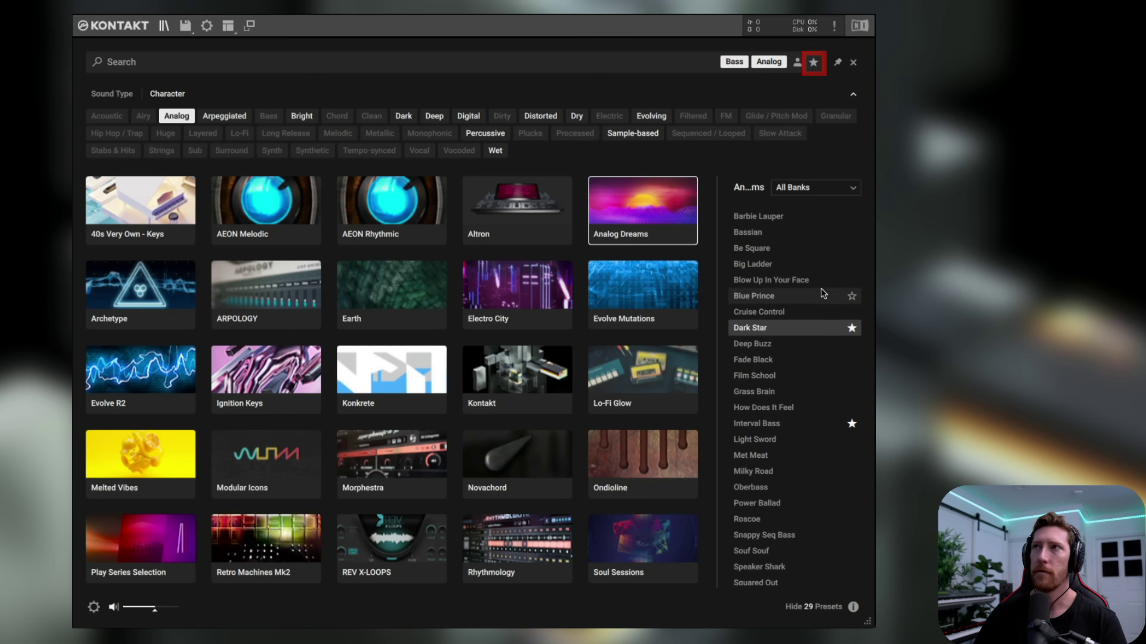
# - Filter the browser for favorited presets only, removing the Bass and Analog filters and the Analog Dreams selection
pyautogui.click(814, 65)
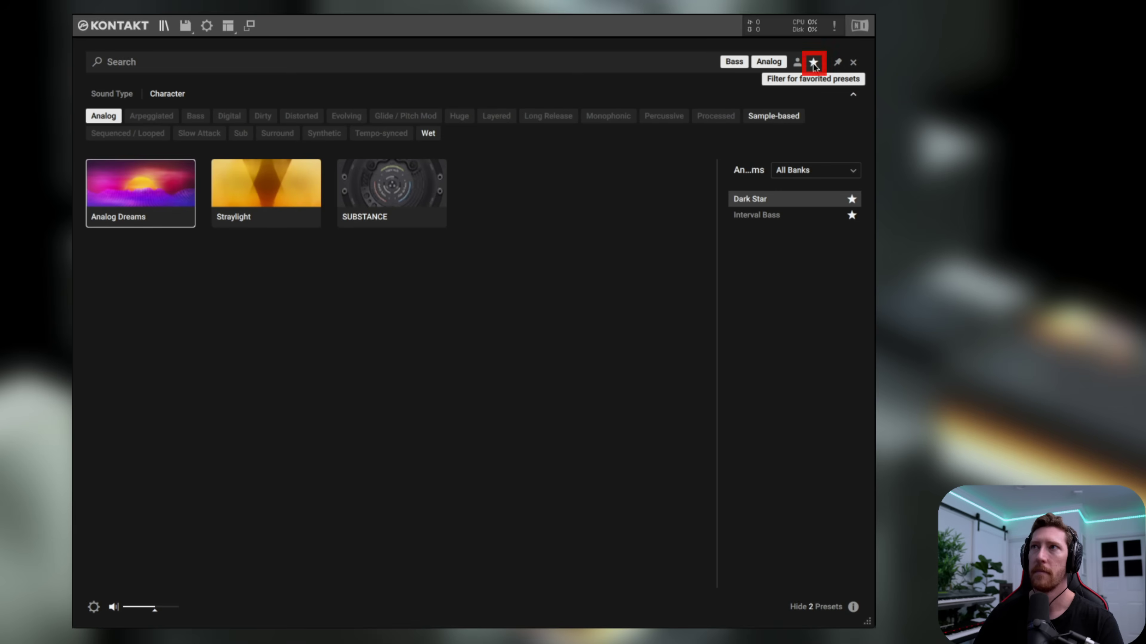
pyautogui.click(734, 63)
pyautogui.click(767, 61)
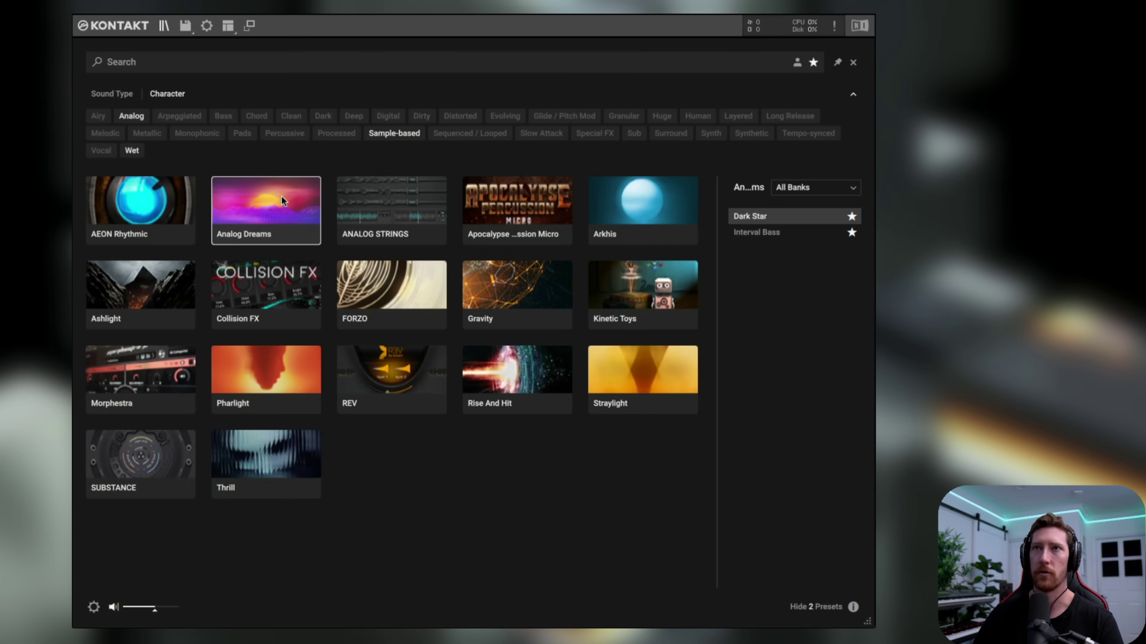
pyautogui.click(281, 204)
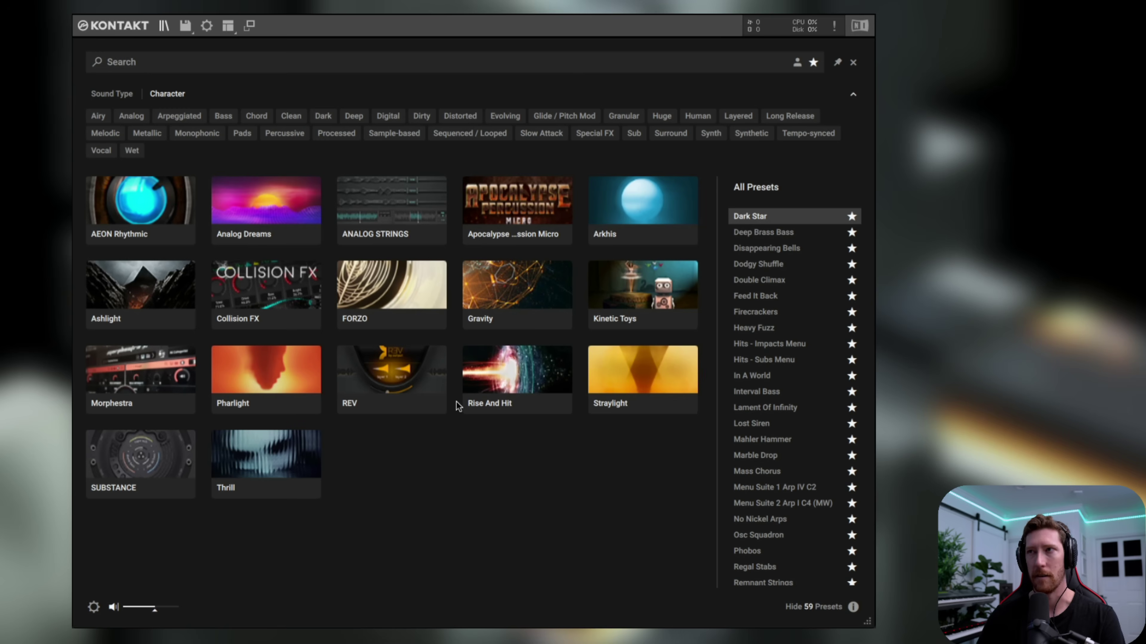
# - Audition Heavy Fuzz from the list of favorited presets and switch off the favorites filter
pyautogui.scroll(-4, 765, 269)
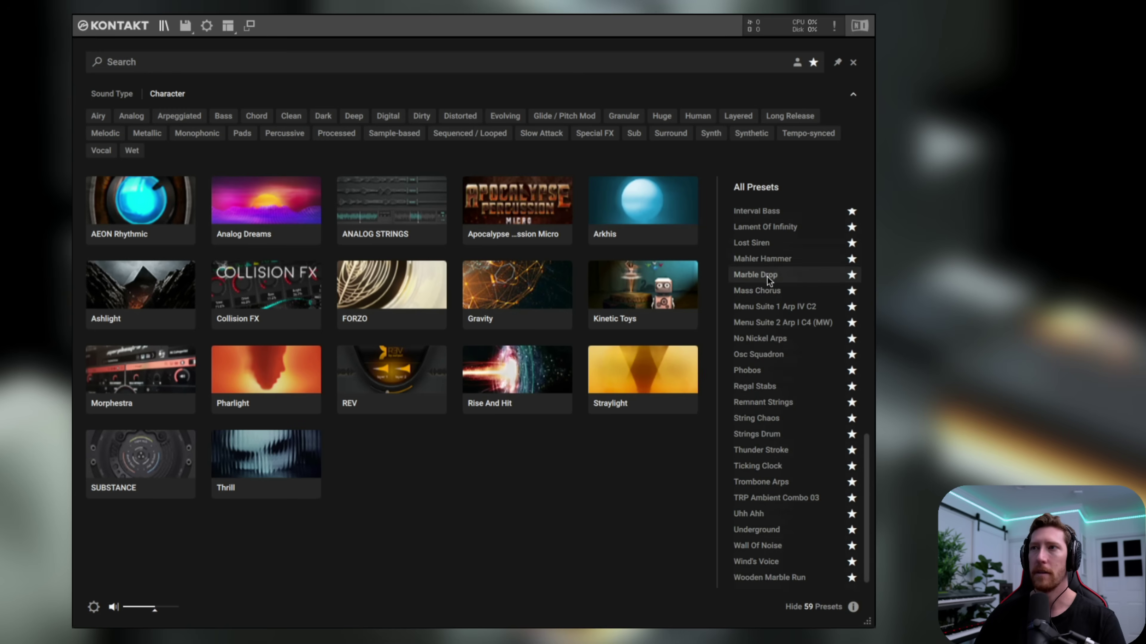
pyautogui.scroll(3, 766, 275)
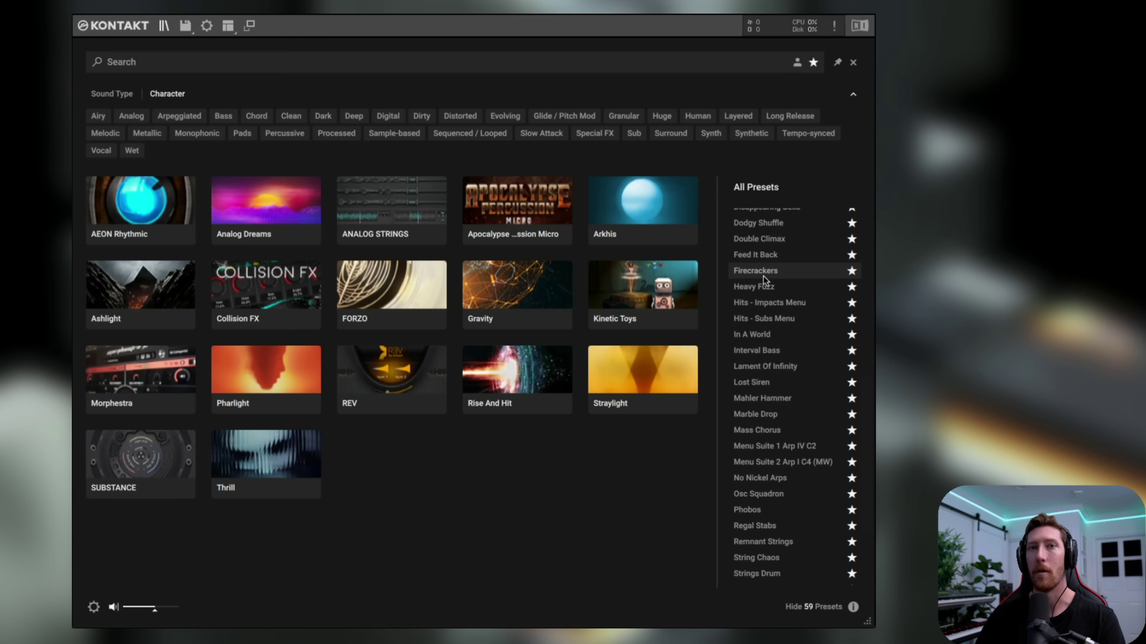
pyautogui.click(762, 287)
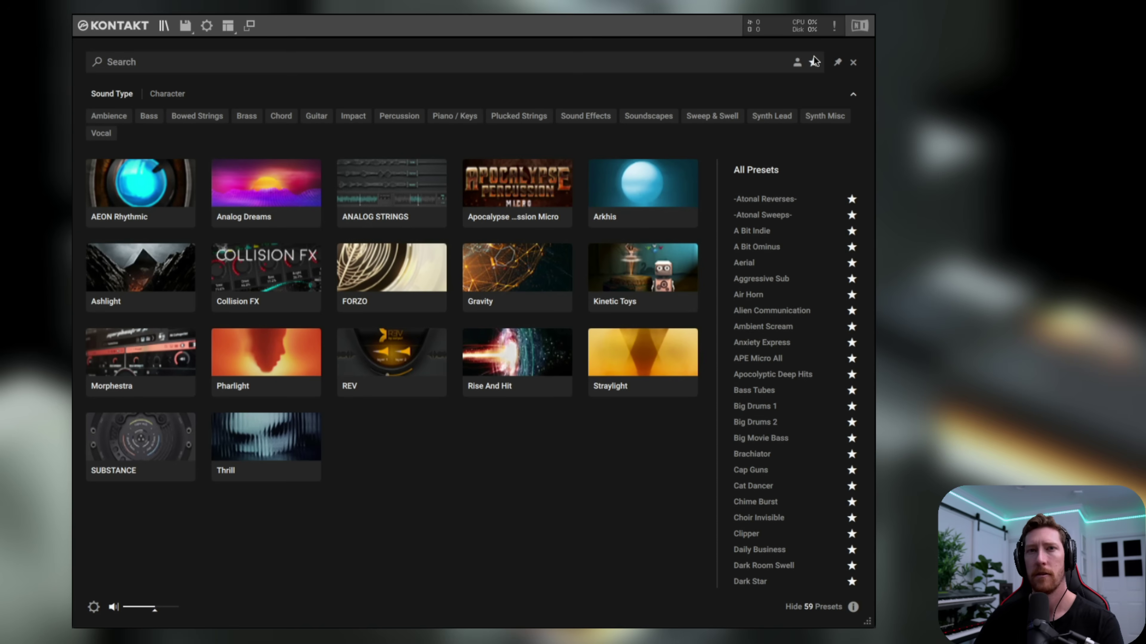
pyautogui.click(815, 60)
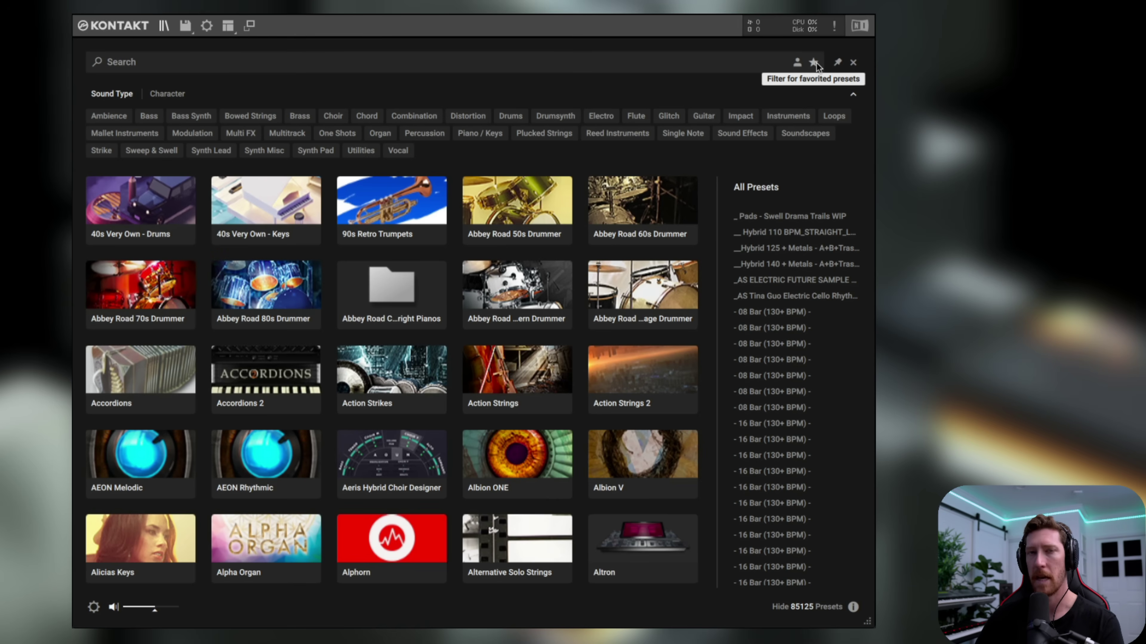
# - Search the library for "pharlight" and list only the Pad bank presets of Pharlight
pyautogui.click(166, 63)
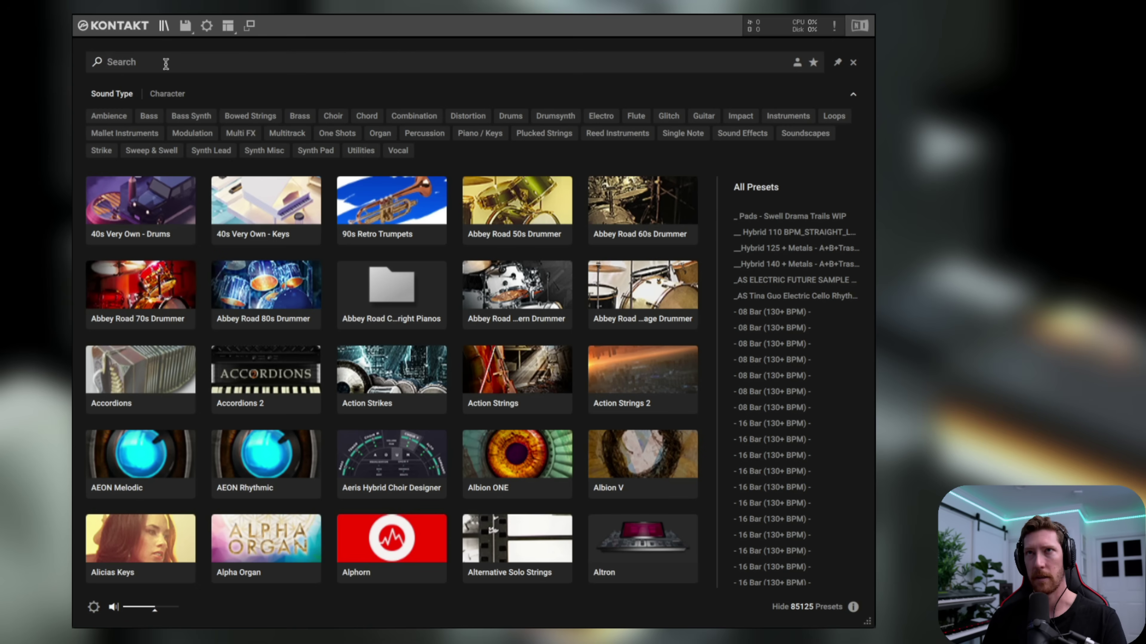
pyautogui.write('pharlight')
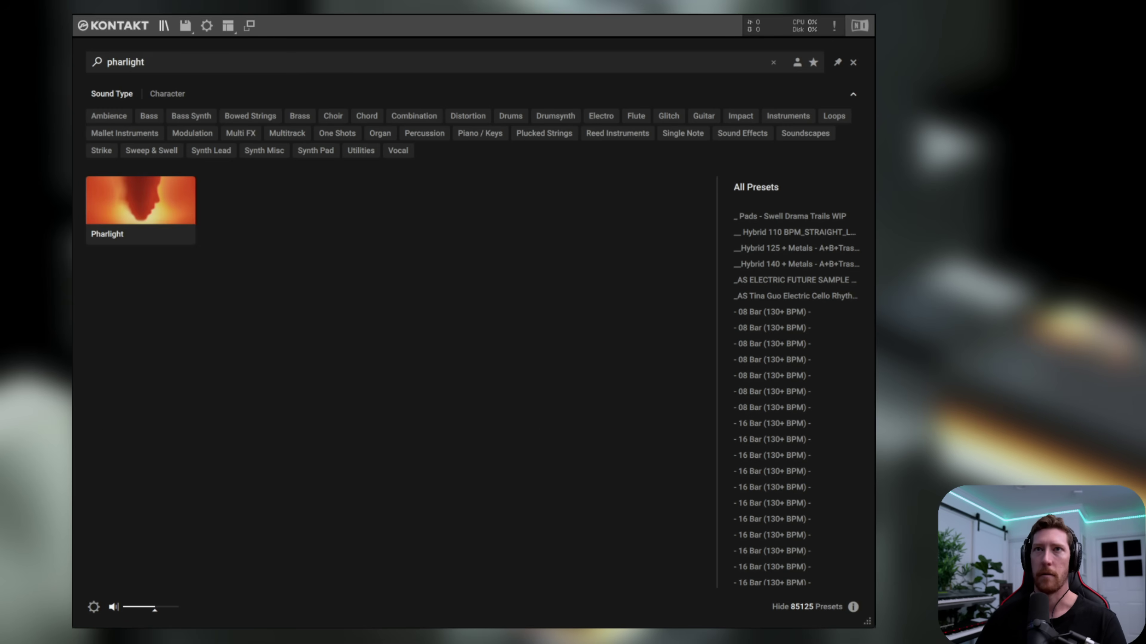
pyautogui.click(138, 185)
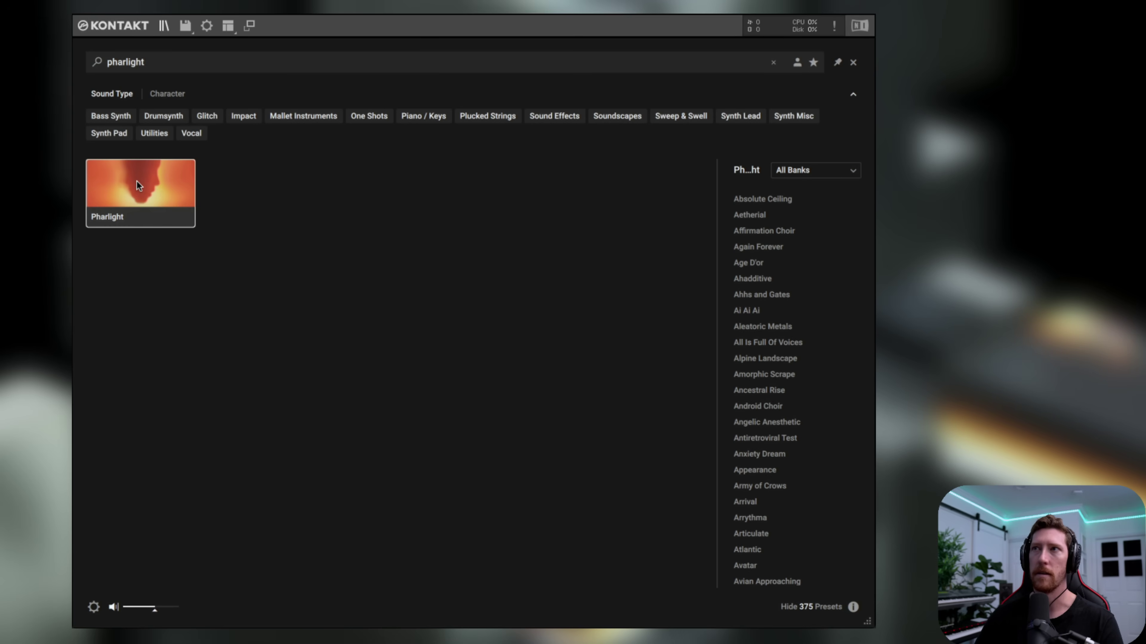
pyautogui.click(797, 170)
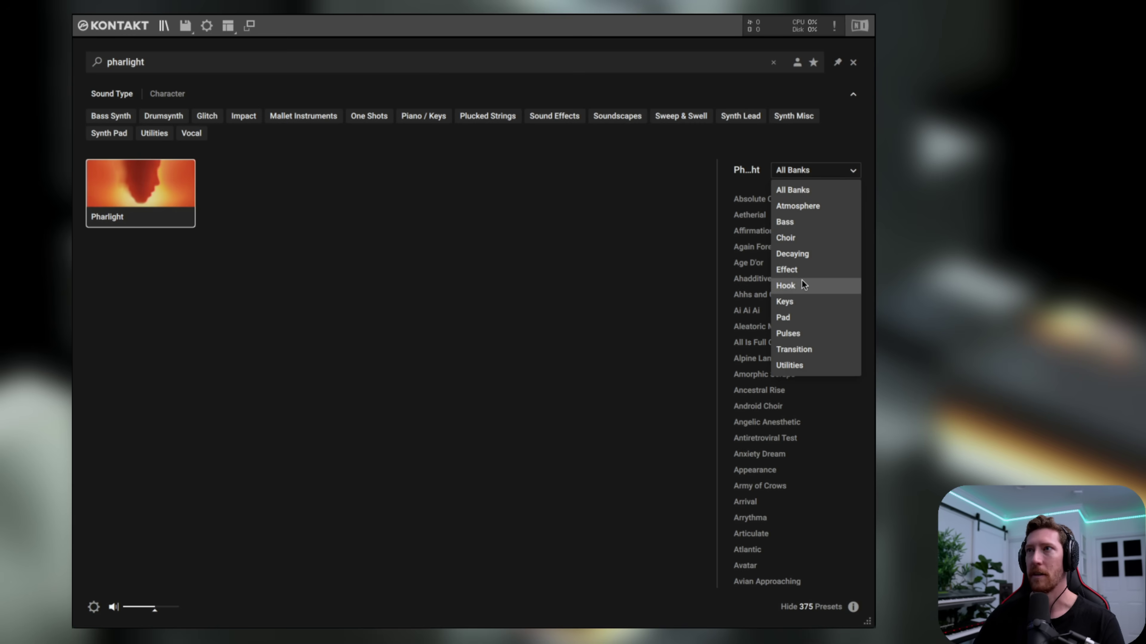
pyautogui.click(796, 316)
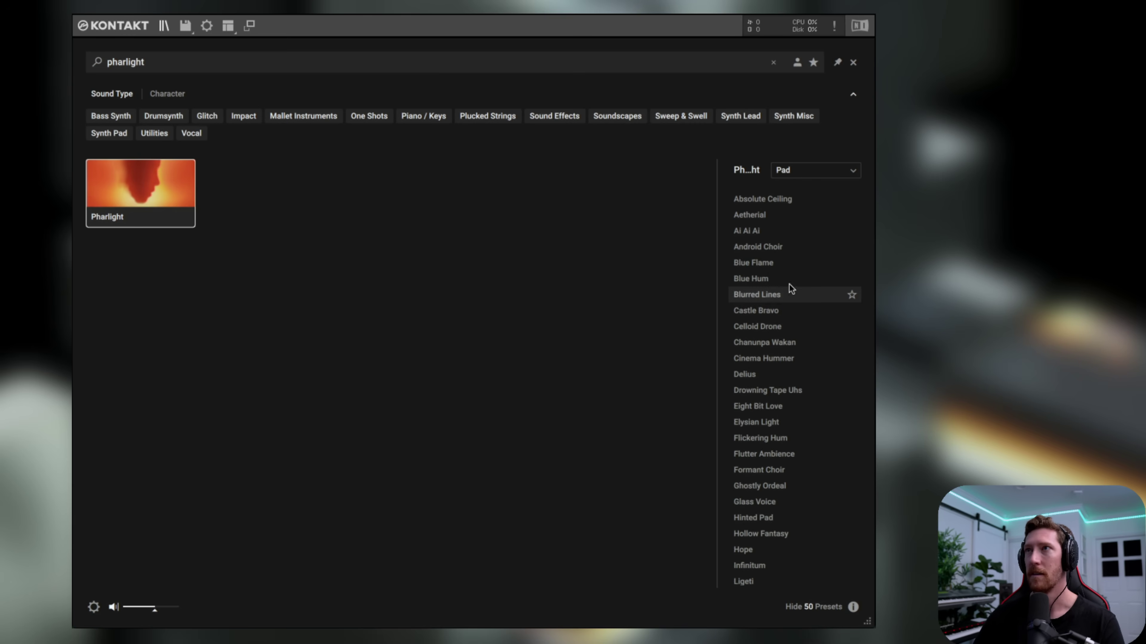
# - Audition several Pharlight pad presets, including Castle Bravo, Delius and Elysian Light
pyautogui.scroll(-1, 773, 266)
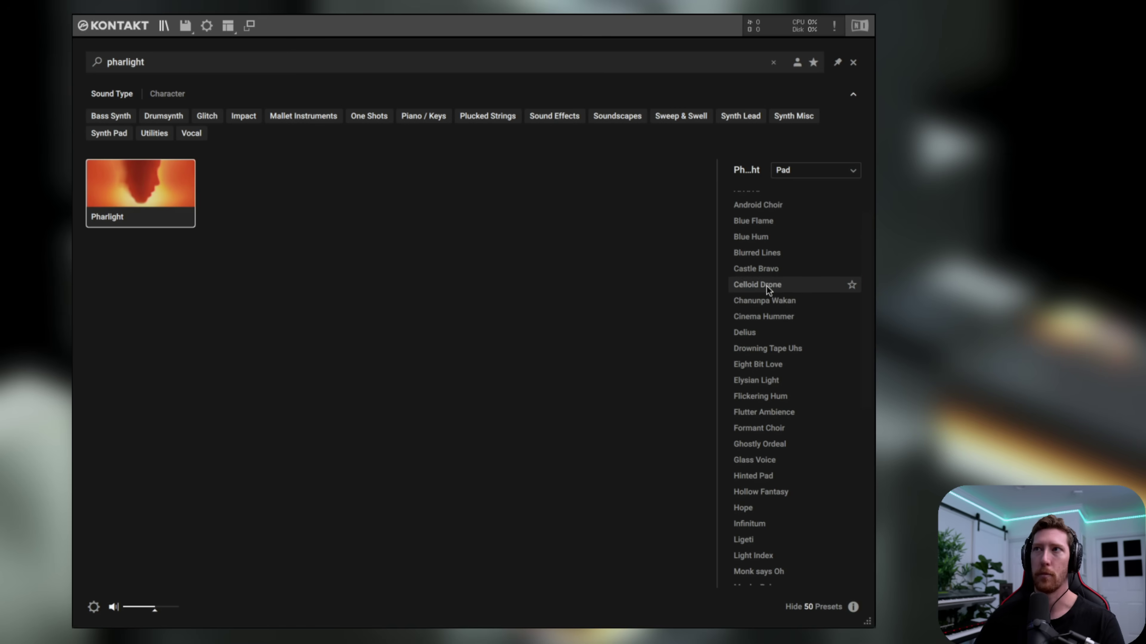
pyautogui.scroll(-1, 766, 287)
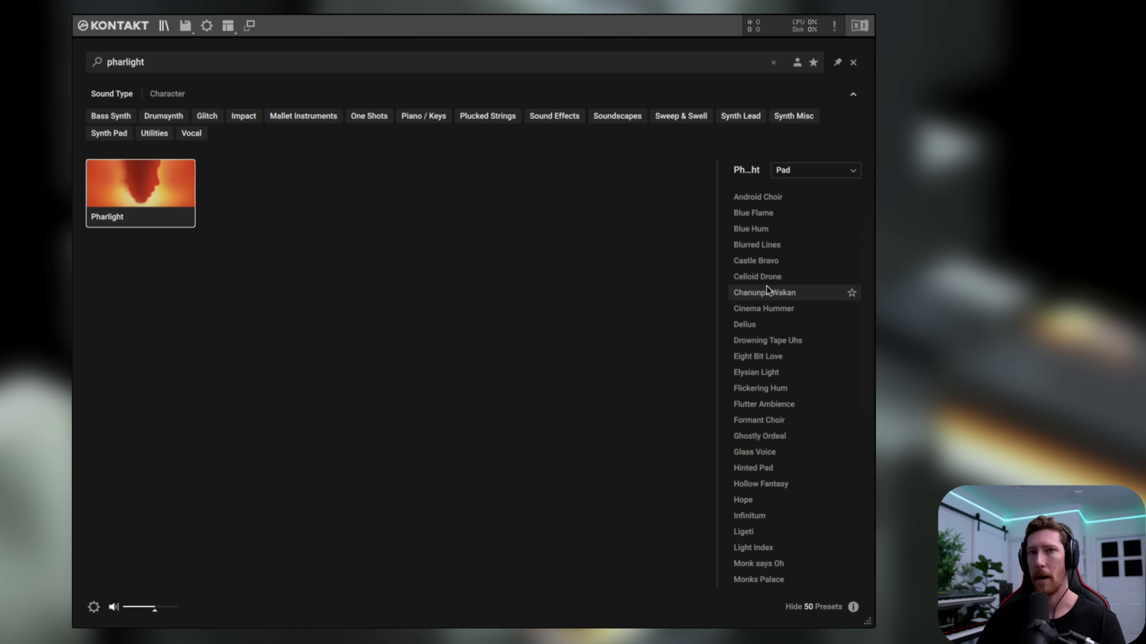
pyautogui.click(758, 262)
pyautogui.click(755, 324)
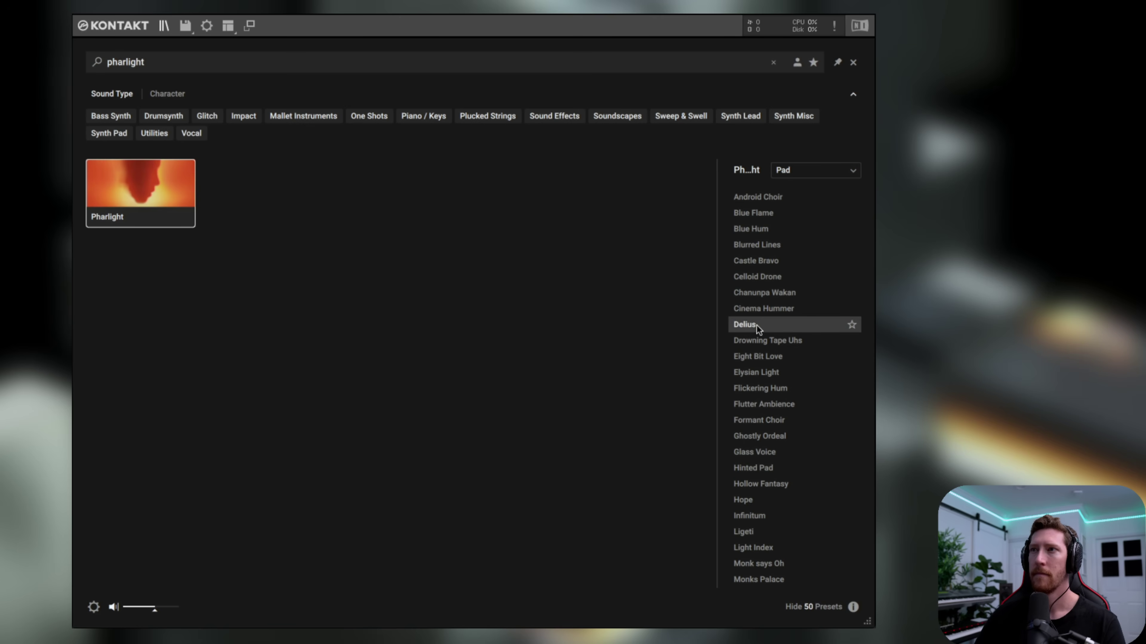
pyautogui.click(760, 373)
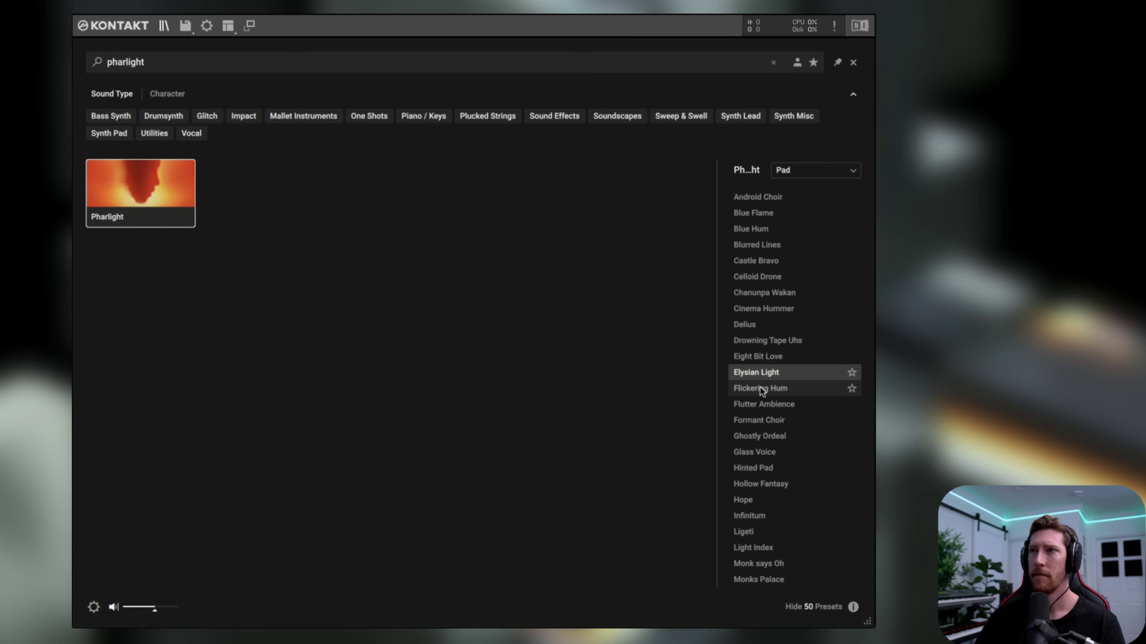
# - Mark the Formant Choir preset as a favorite and clear the library search
pyautogui.click(754, 422)
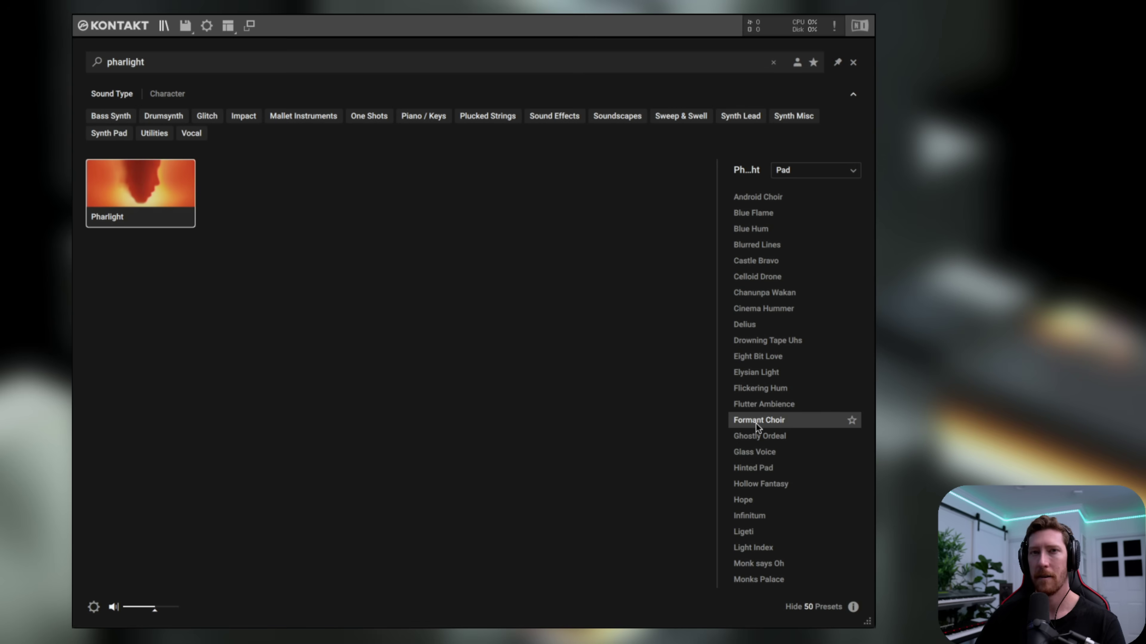
pyautogui.click(851, 420)
pyautogui.click(773, 62)
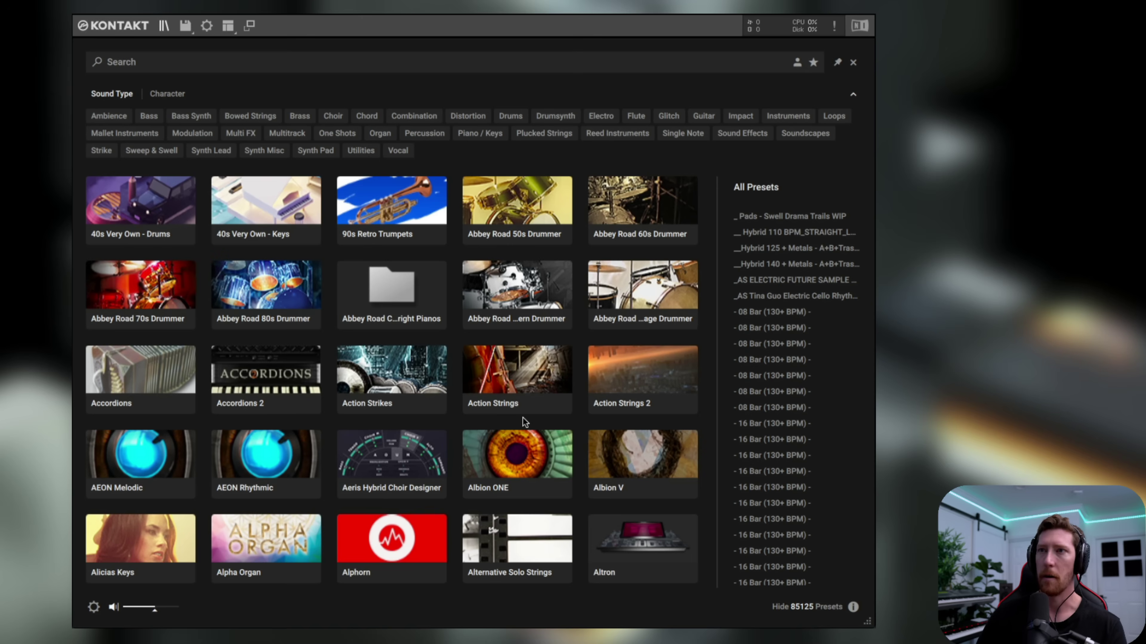
# - View the presets of Albion ONE and those saved as user content, clearing each filter again
pyautogui.click(506, 435)
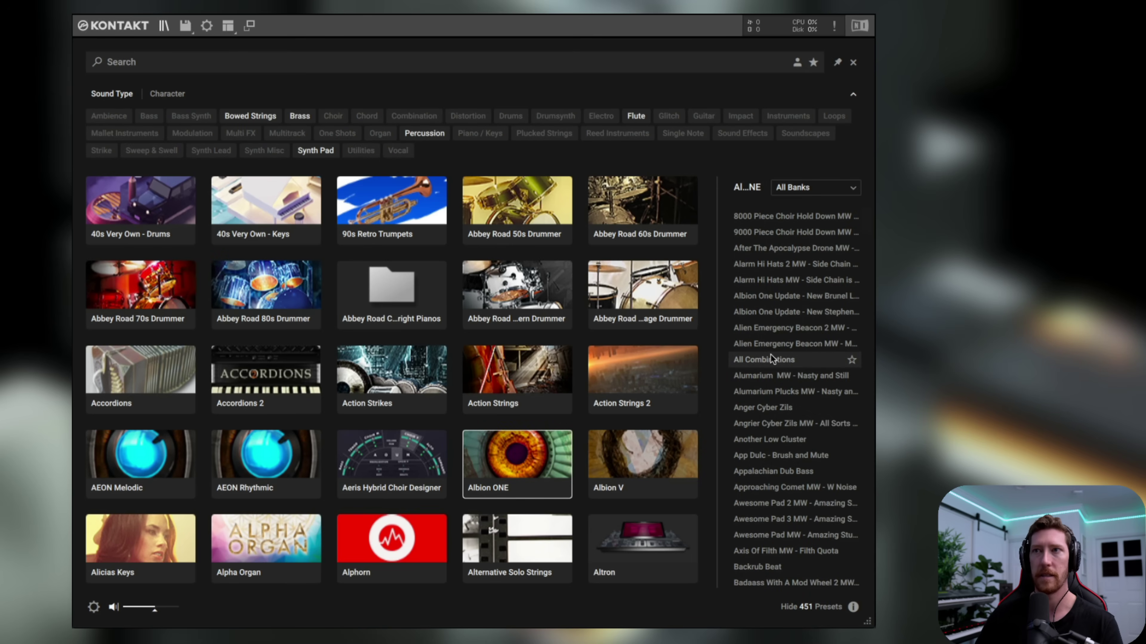
pyautogui.click(531, 455)
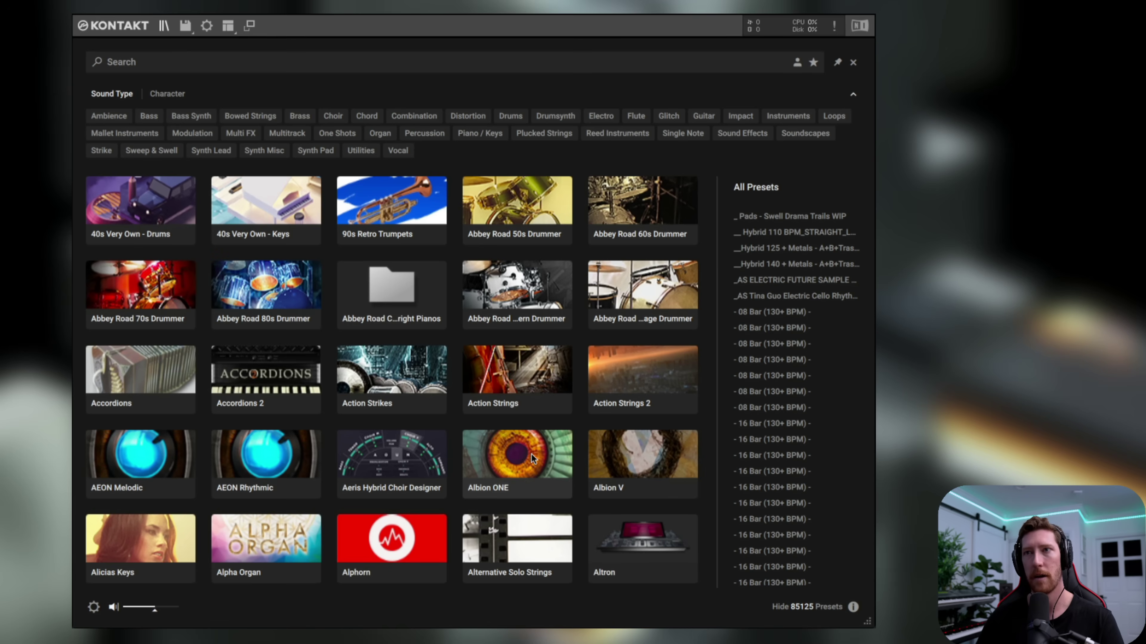
pyautogui.click(797, 66)
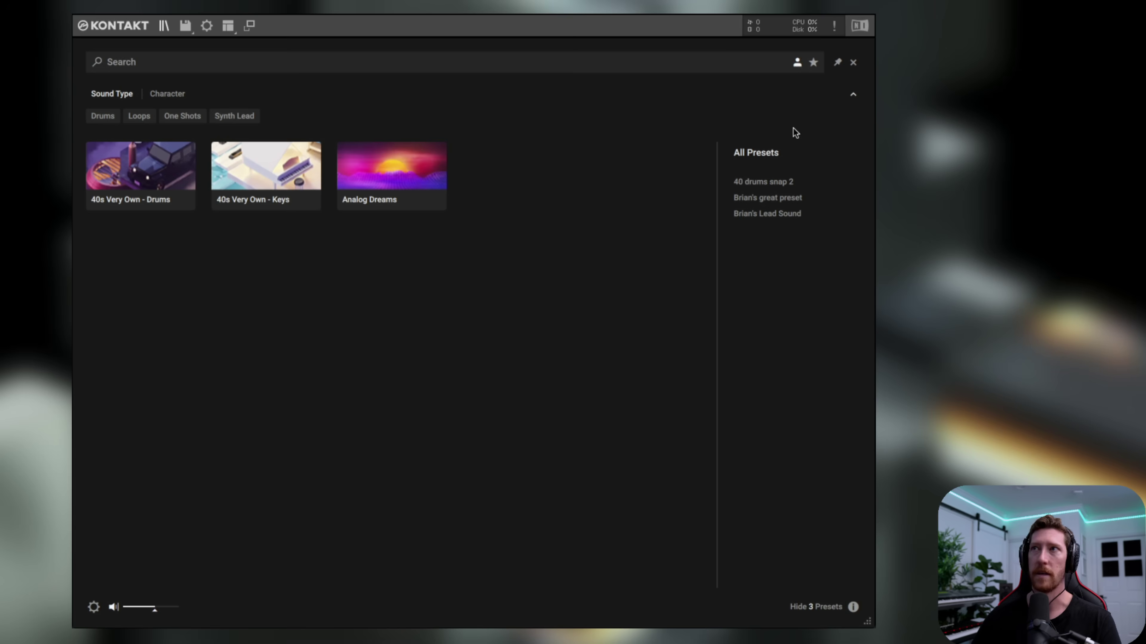
pyautogui.click(797, 62)
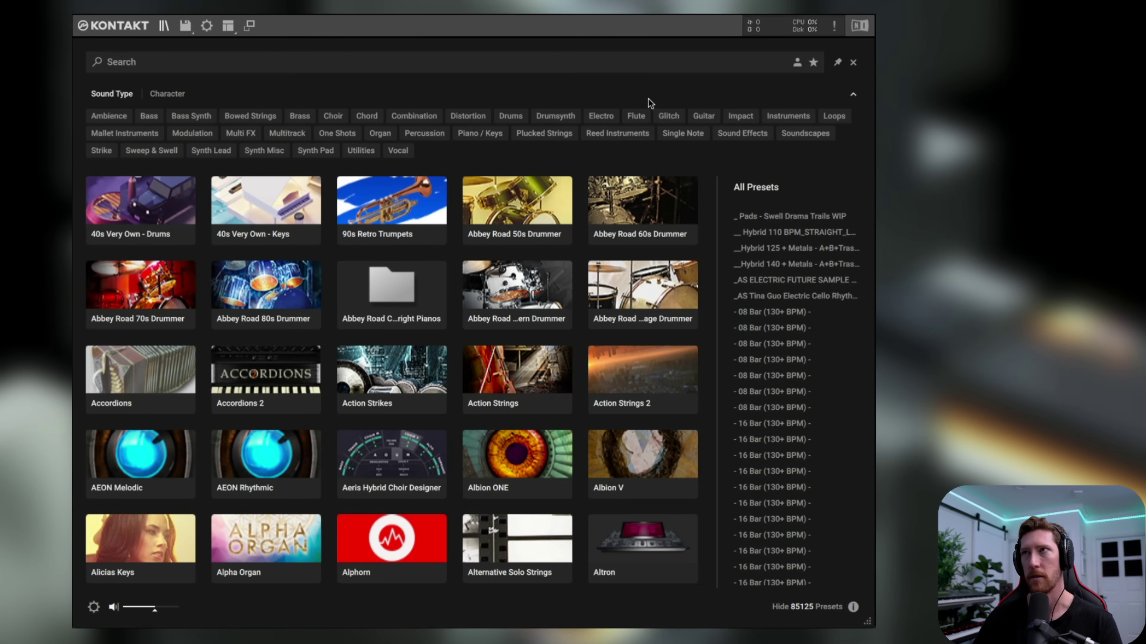
# - Open the Import Content settings and compare the User Presets and Custom Libraries pages, ending on Custom Libraries
pyautogui.click(93, 608)
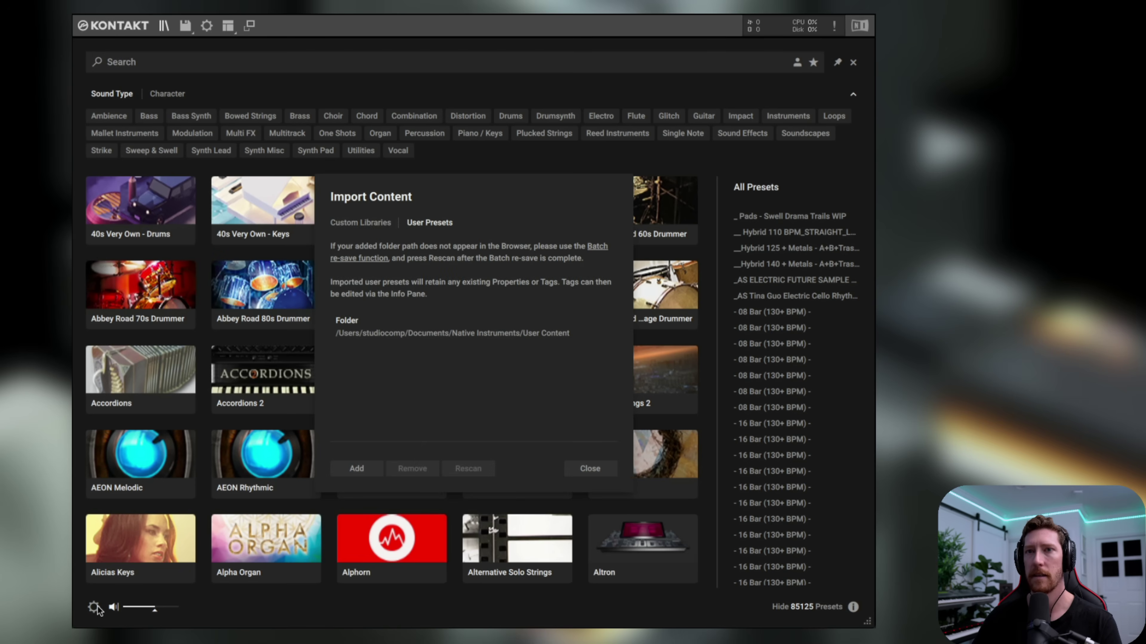
pyautogui.click(369, 222)
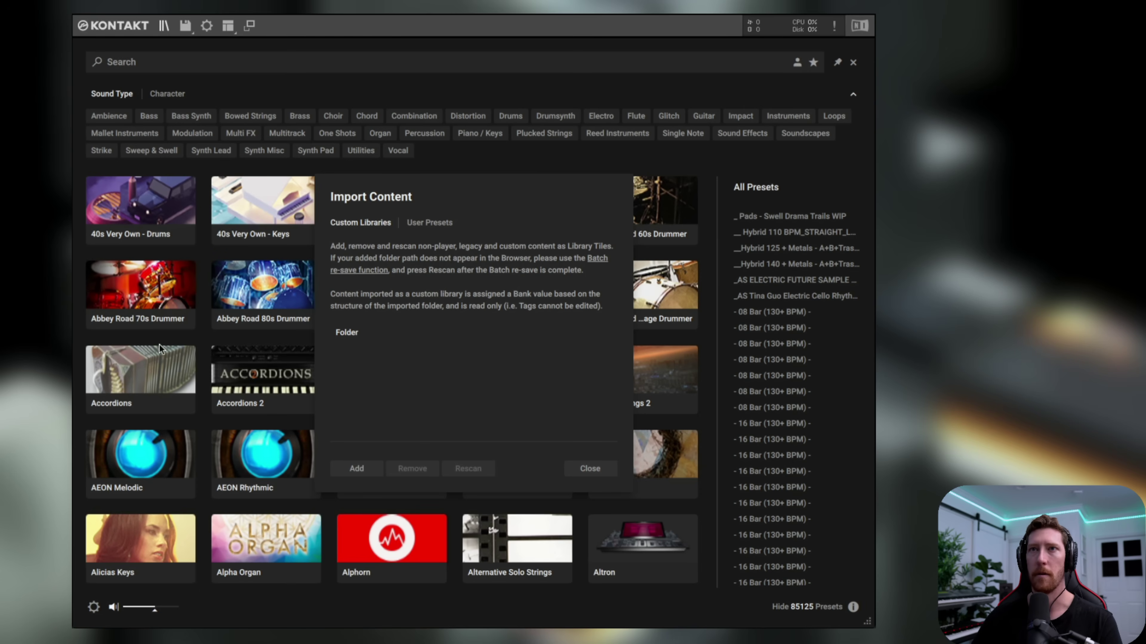
pyautogui.click(423, 223)
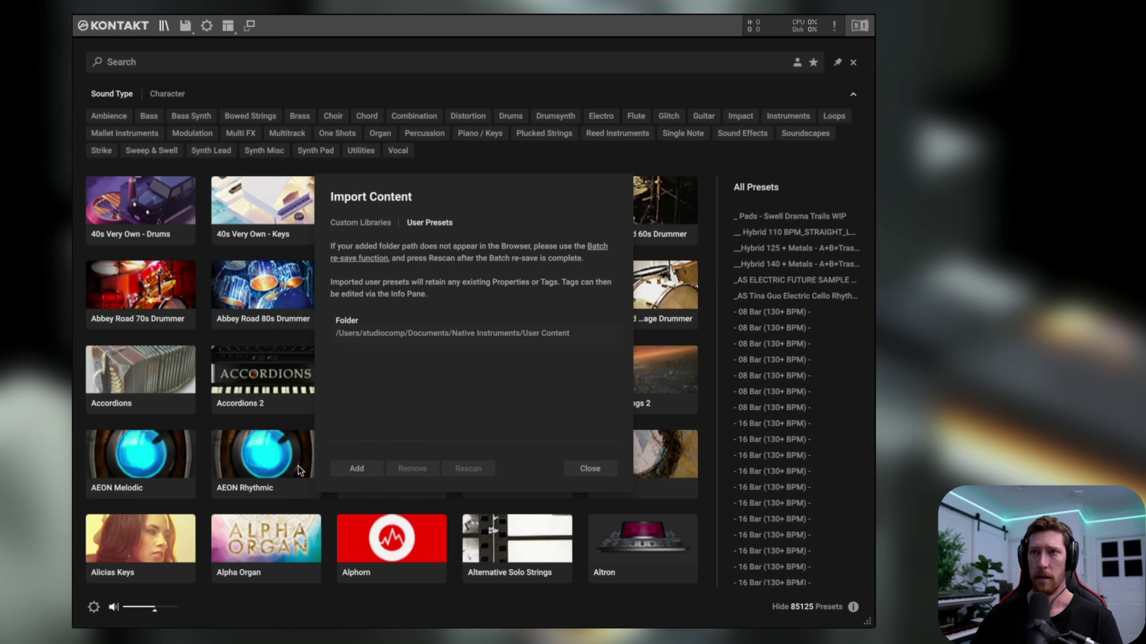
pyautogui.click(359, 223)
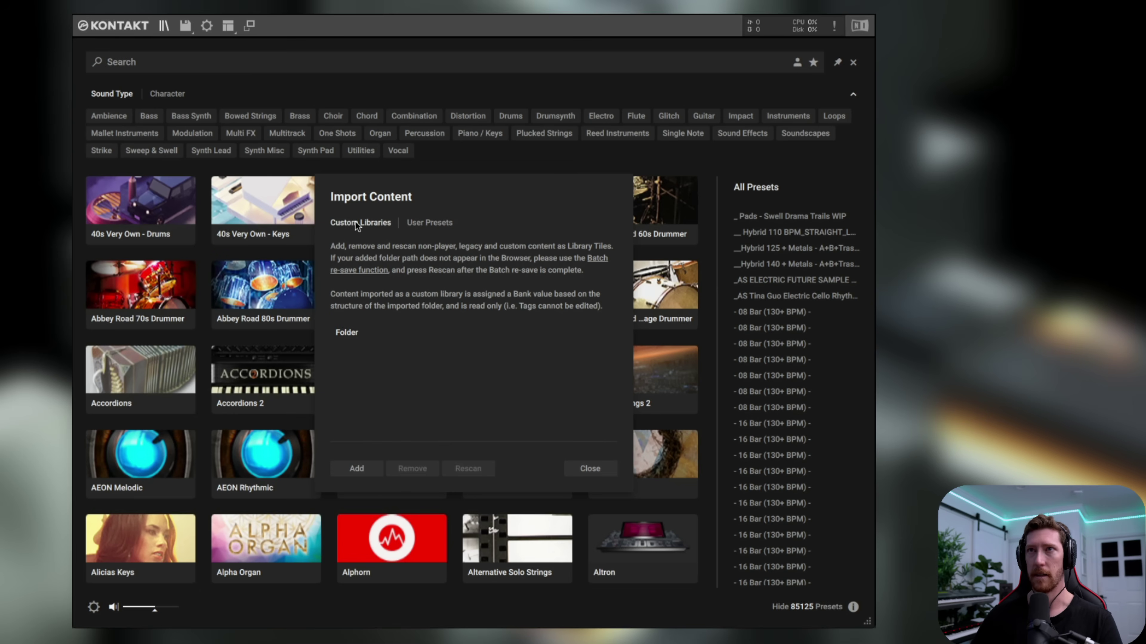
# - Add the 8Dio Clocks folder from Kontakt Player 5 on the Sound Library drive as a custom library and select its tile
pyautogui.click(354, 469)
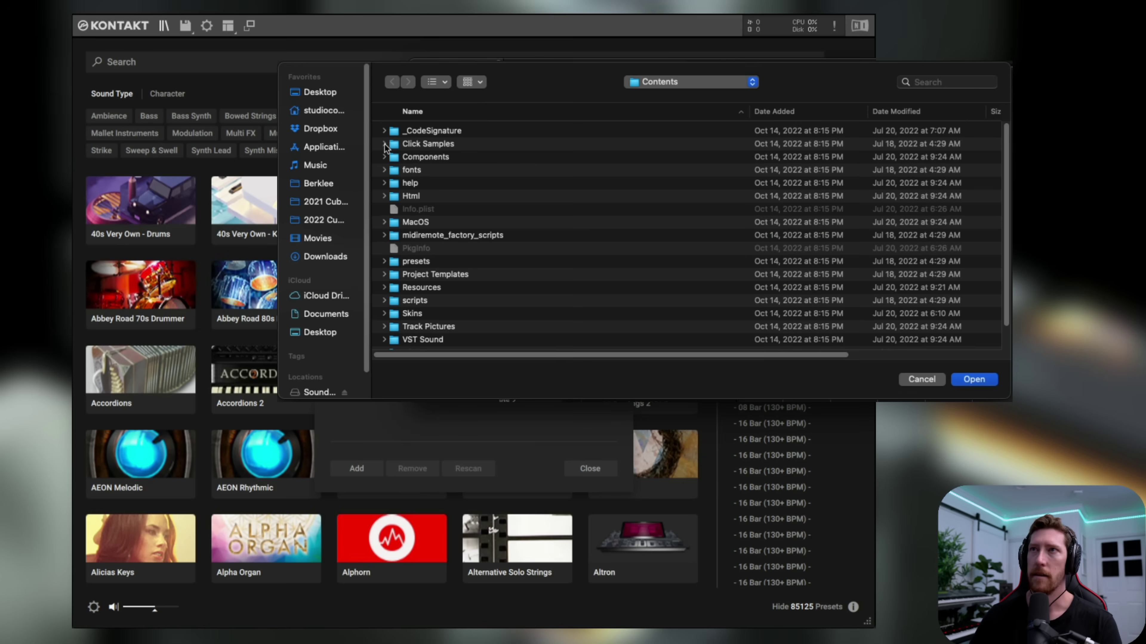
pyautogui.scroll(-2, 308, 302)
pyautogui.click(319, 366)
pyautogui.click(432, 209)
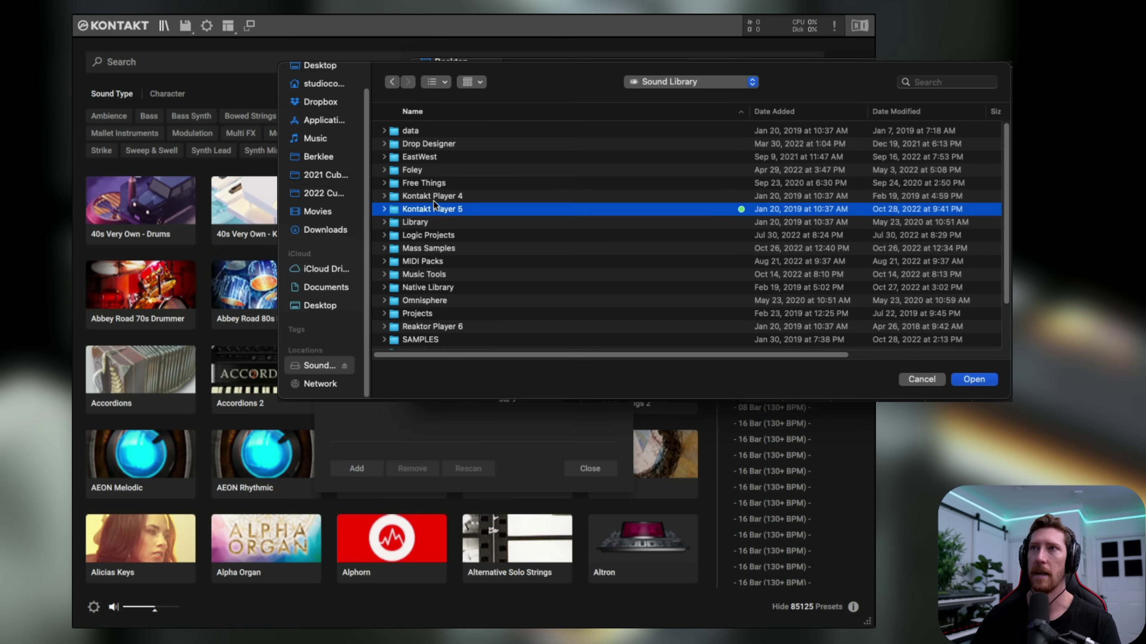
pyautogui.doubleClick(432, 205)
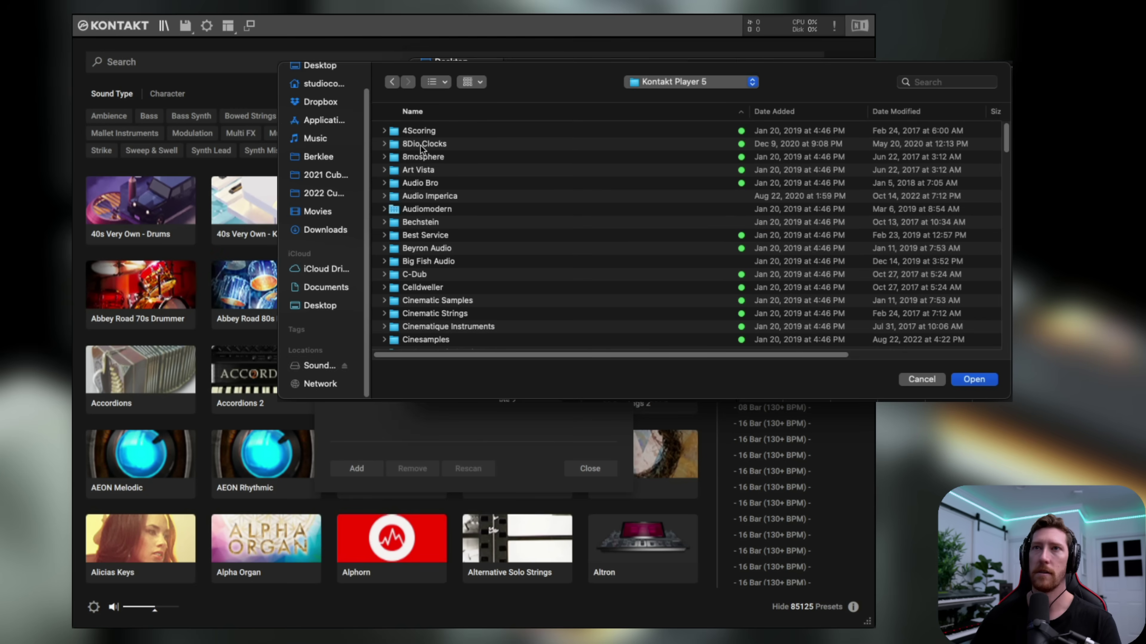
pyautogui.click(404, 145)
pyautogui.click(976, 380)
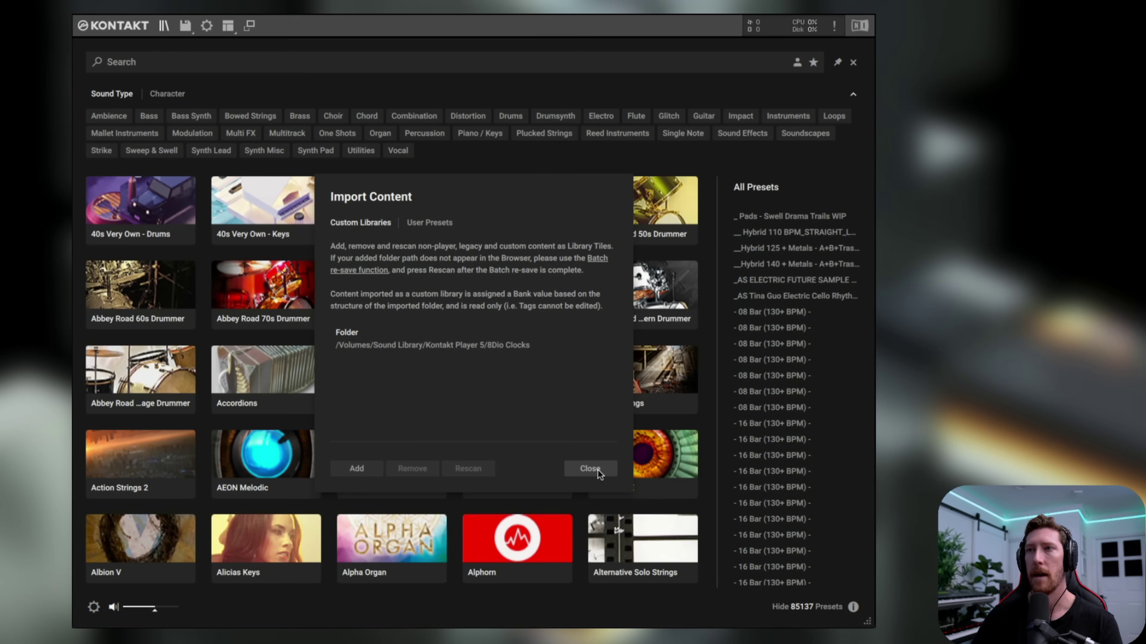
pyautogui.click(599, 470)
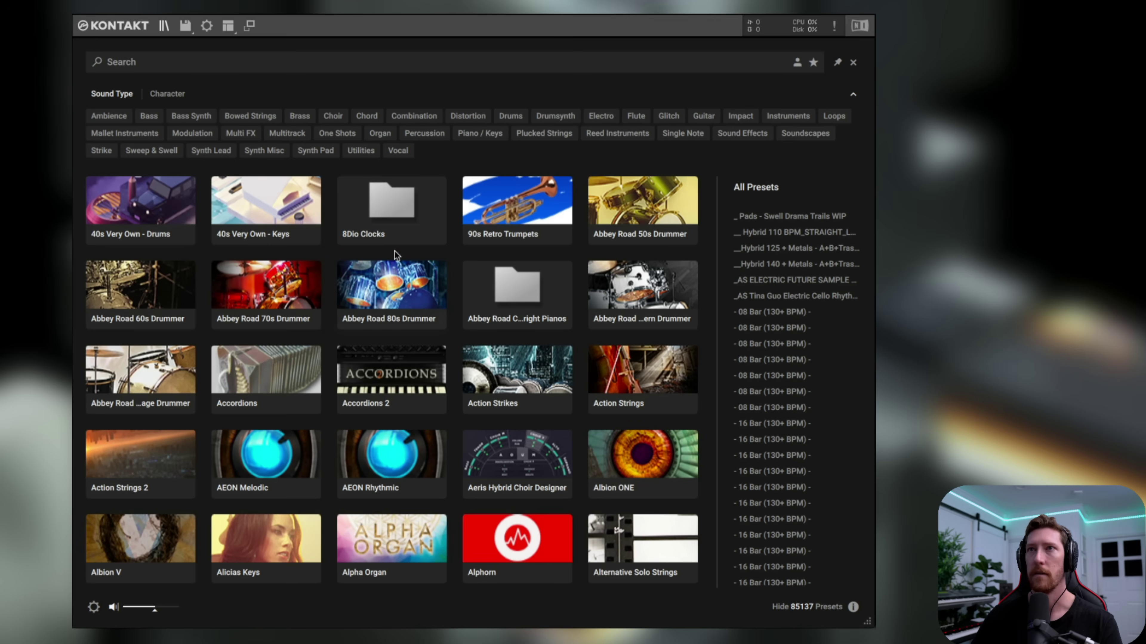
pyautogui.click(396, 199)
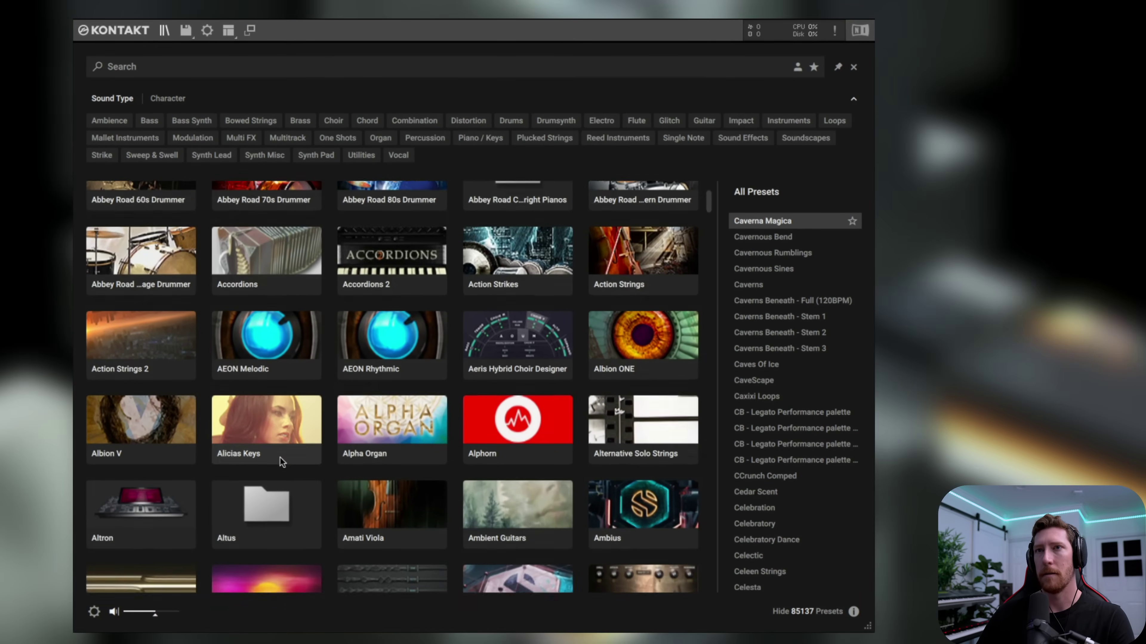
# - Filter the browser to Analog Dreams, audition Code Error, Crystal Castles and Dark Star, and load the Dark Star preset
pyautogui.scroll(-2, 281, 462)
pyautogui.click(278, 494)
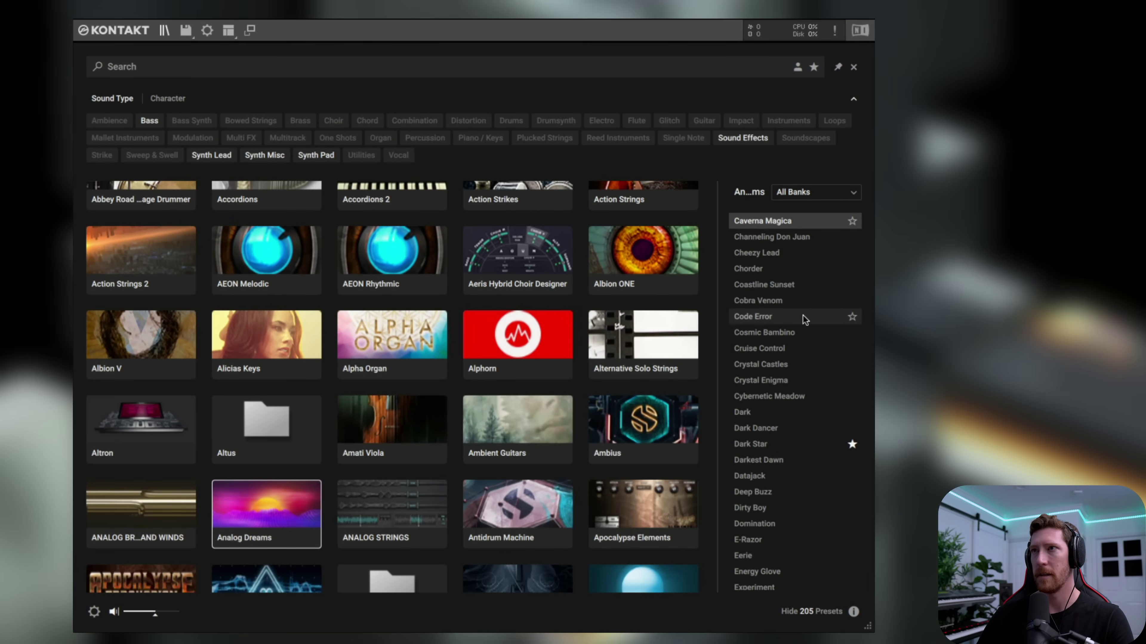
pyautogui.click(802, 318)
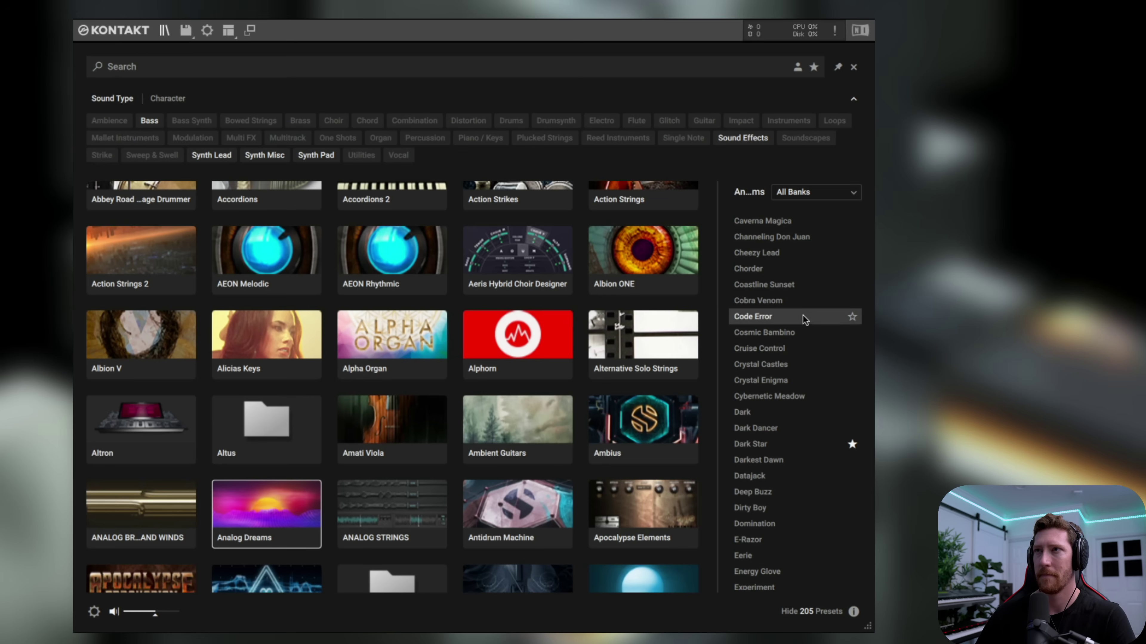
pyautogui.click(777, 365)
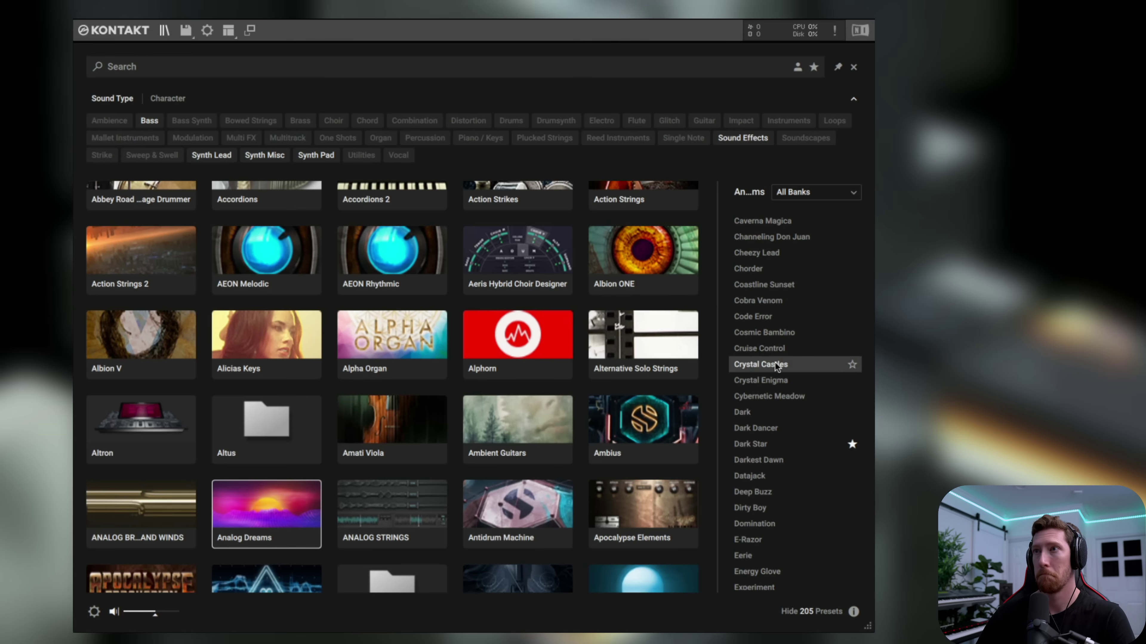
pyautogui.click(769, 444)
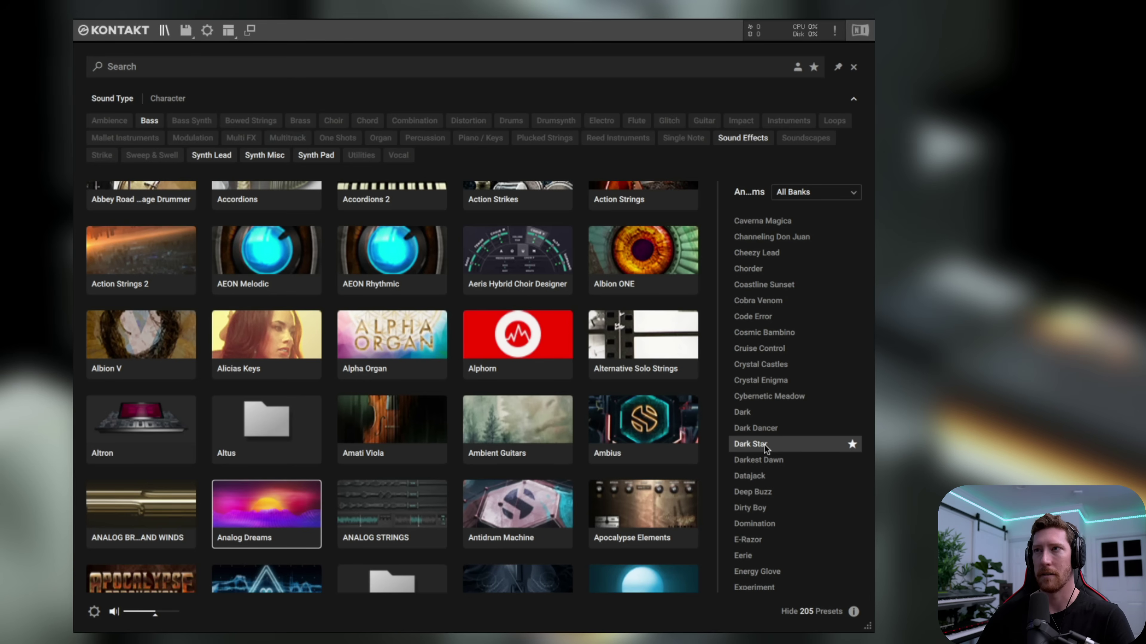
pyautogui.doubleClick(749, 444)
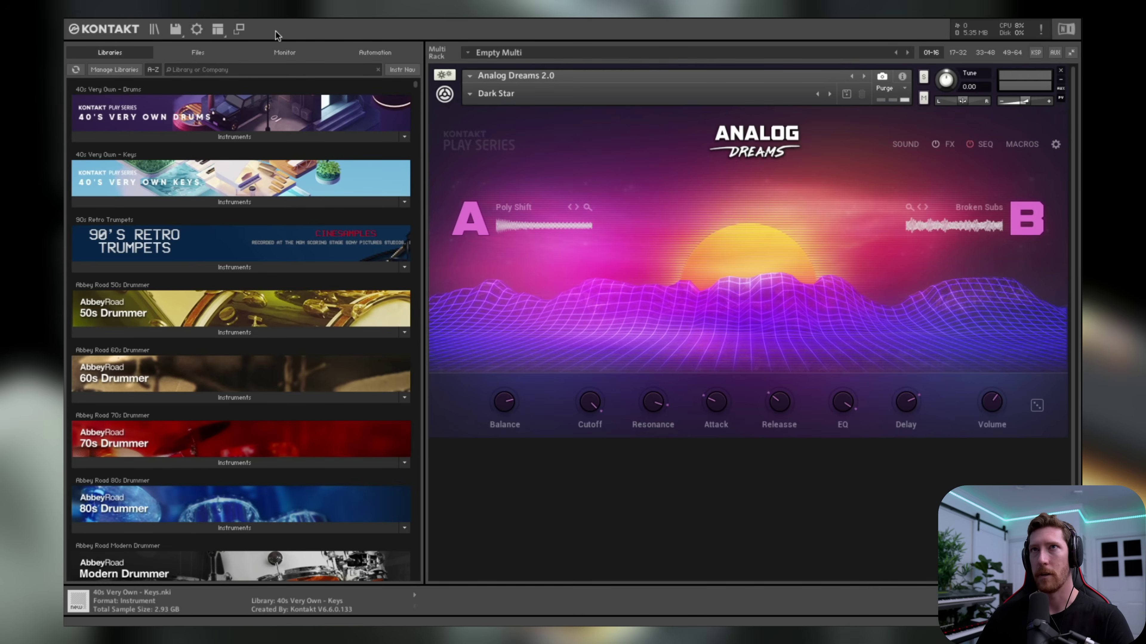
# - Show the on-screen keyboard and play a few of its notes with the Dark Star sound
pyautogui.click(221, 33)
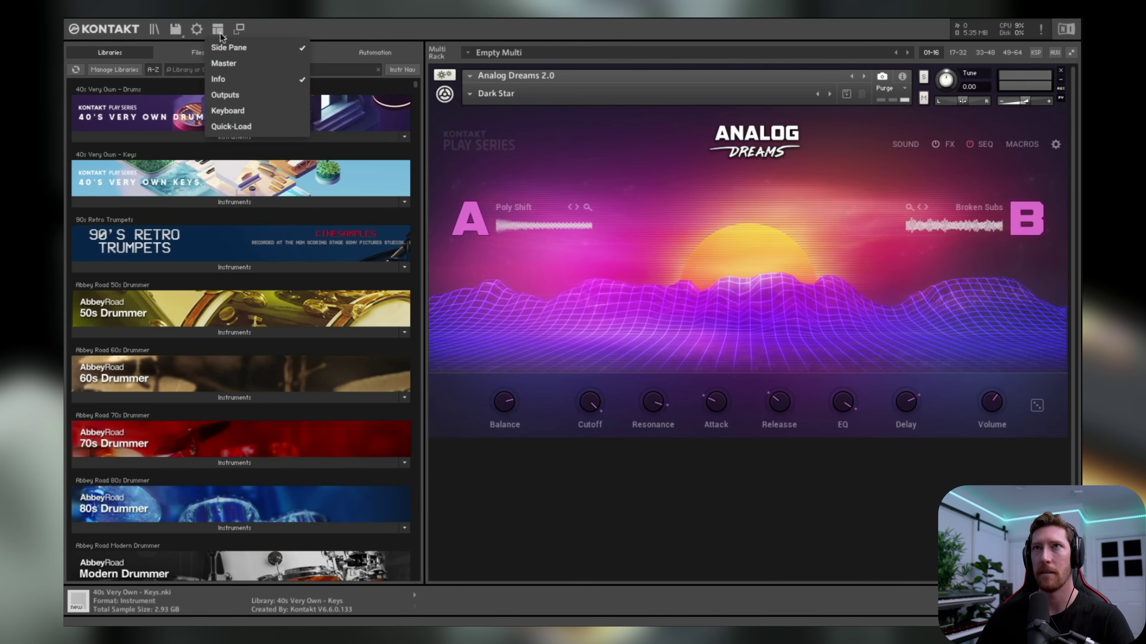
pyautogui.click(237, 112)
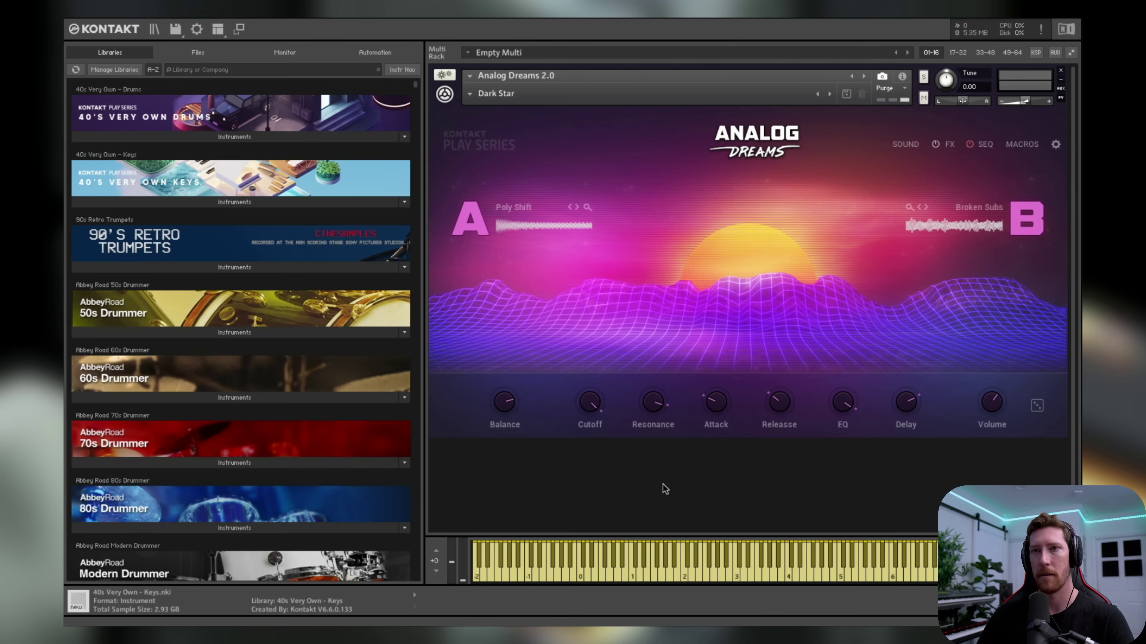
pyautogui.click(736, 575)
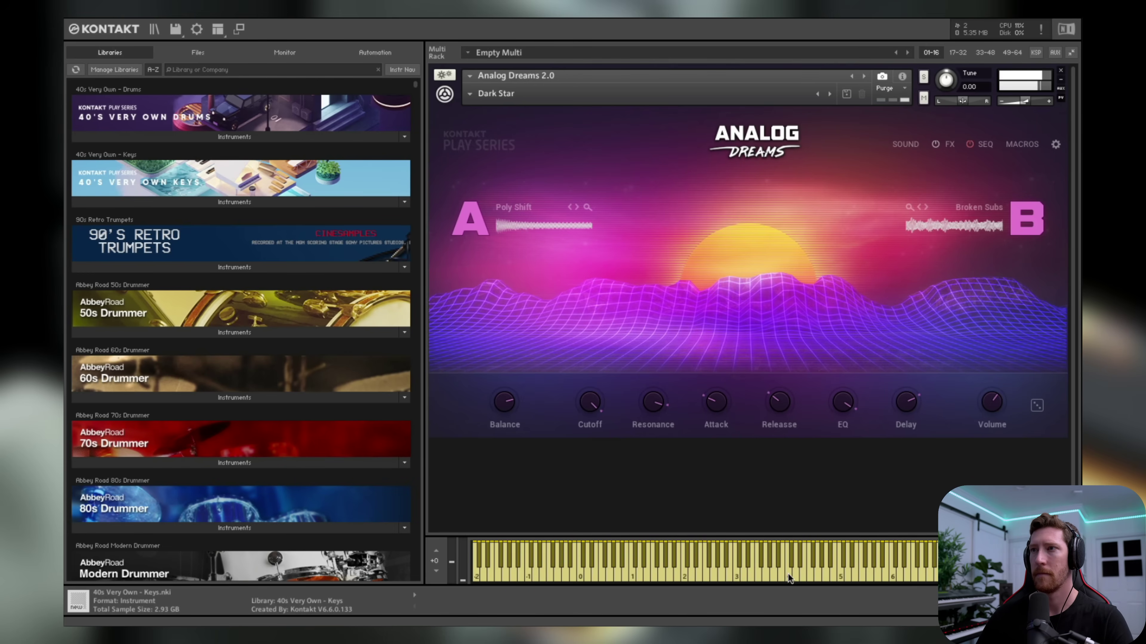
pyautogui.click(727, 560)
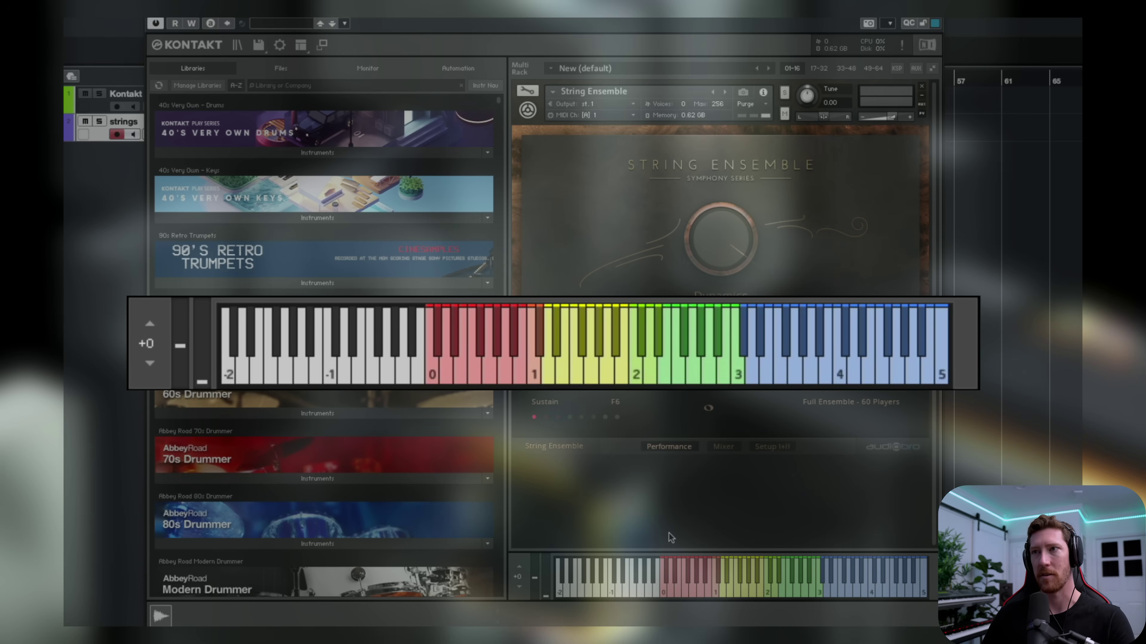
# - Play notes in the String Ensemble's red, yellow and green key zones on the on-screen keyboard to compare them
pyautogui.click(686, 588)
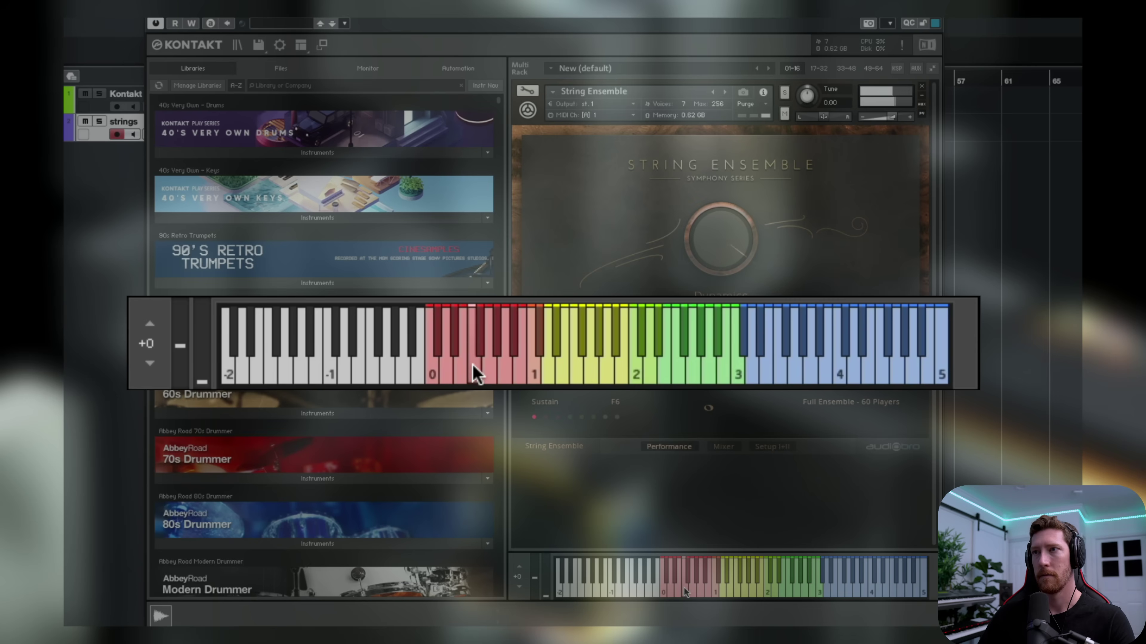
pyautogui.click(740, 592)
pyautogui.moveTo(739, 591); pyautogui.dragTo(802, 568)
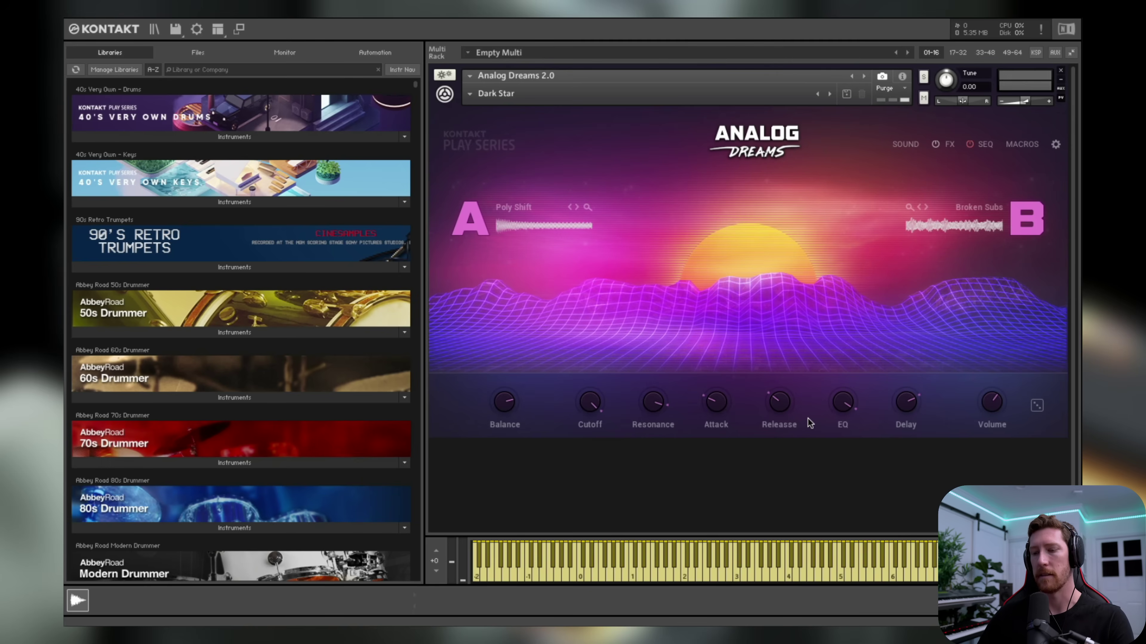
# - Adjust the Cutoff, Balance, Attack and EQ knobs of the Dark Star preset
pyautogui.moveTo(591, 405); pyautogui.dragTo(506, 501)
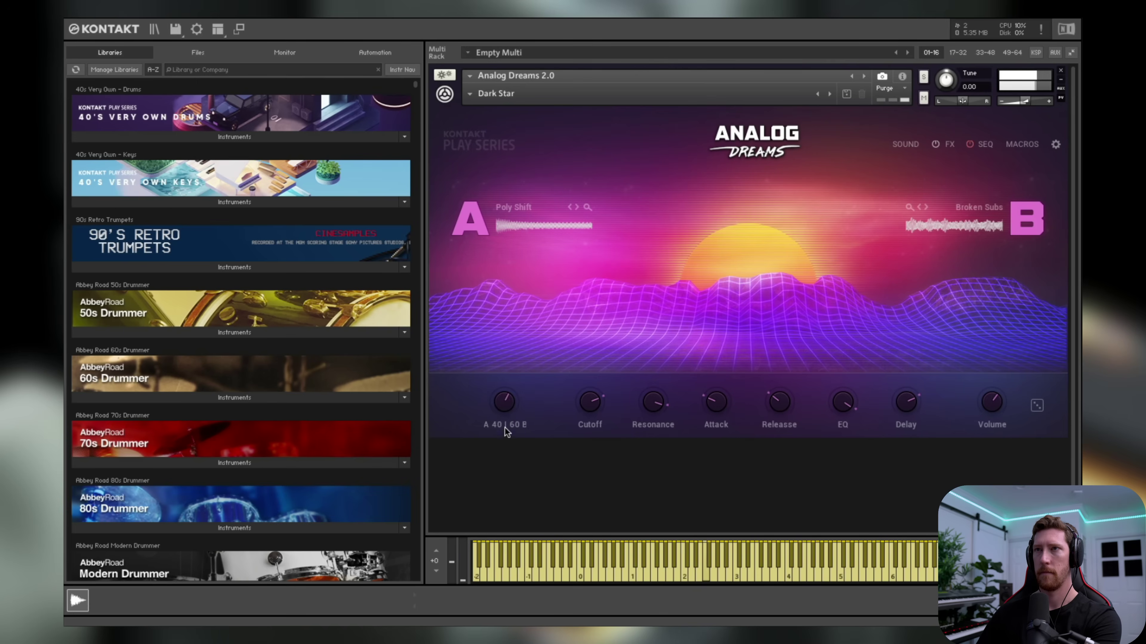
pyautogui.moveTo(583, 401); pyautogui.dragTo(596, 428)
pyautogui.moveTo(702, 403); pyautogui.dragTo(770, 330)
pyautogui.moveTo(843, 409); pyautogui.dragTo(835, 516)
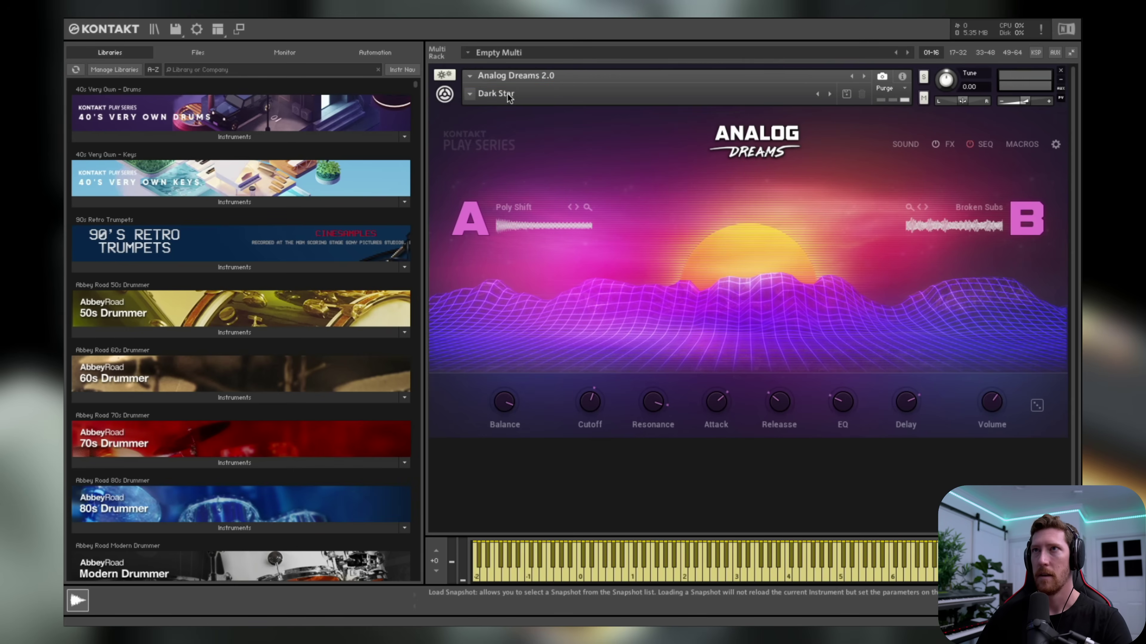
# - Load the Iceberg snapshot from the Pads category and step forward through Juniper Adventure and Klisjee to Mona Liza
pyautogui.click(470, 95)
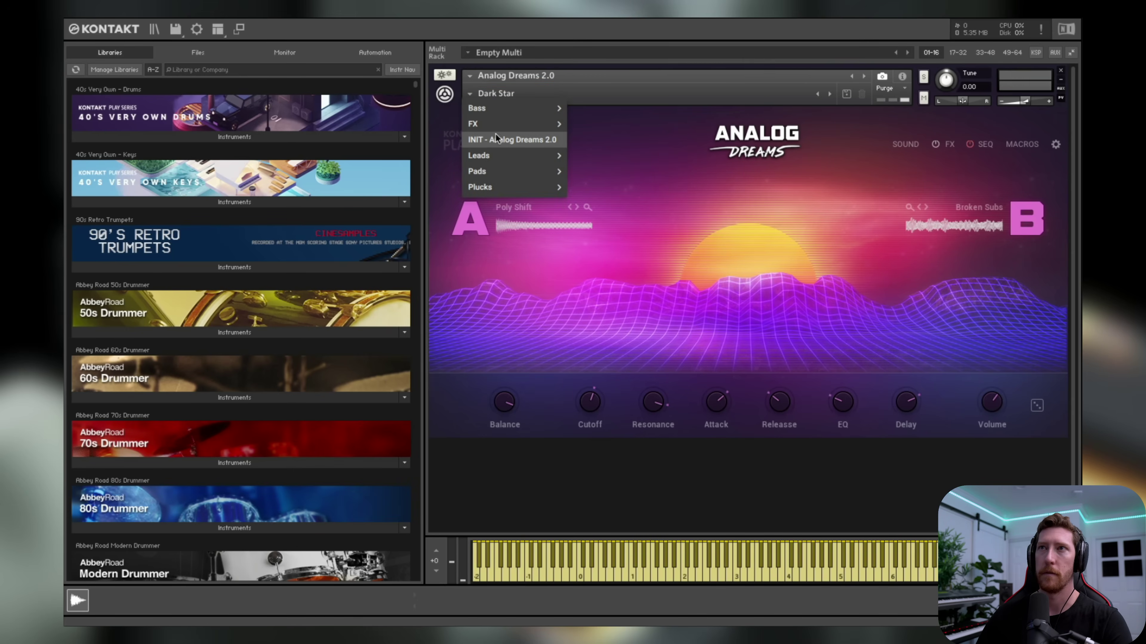
pyautogui.moveTo(500, 113)
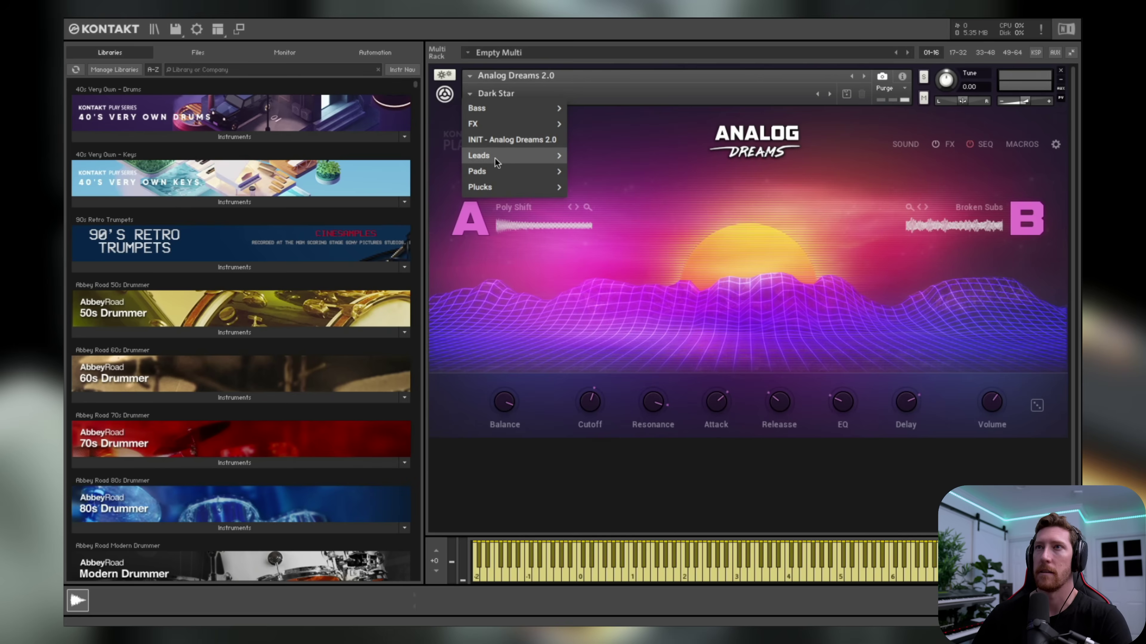
pyautogui.moveTo(495, 171)
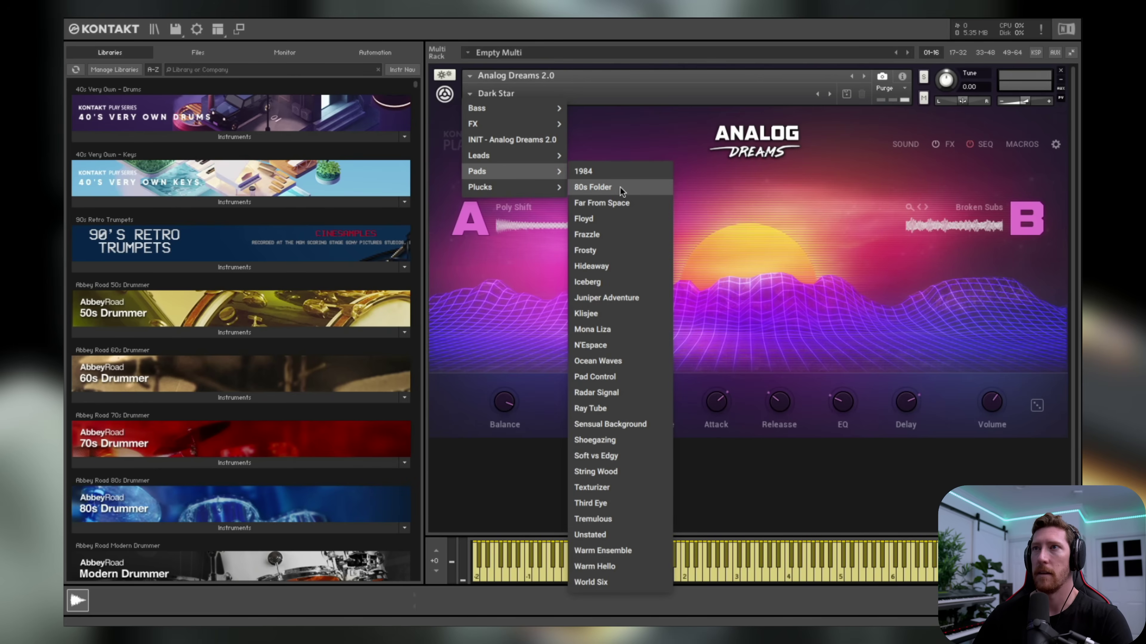
pyautogui.click(612, 281)
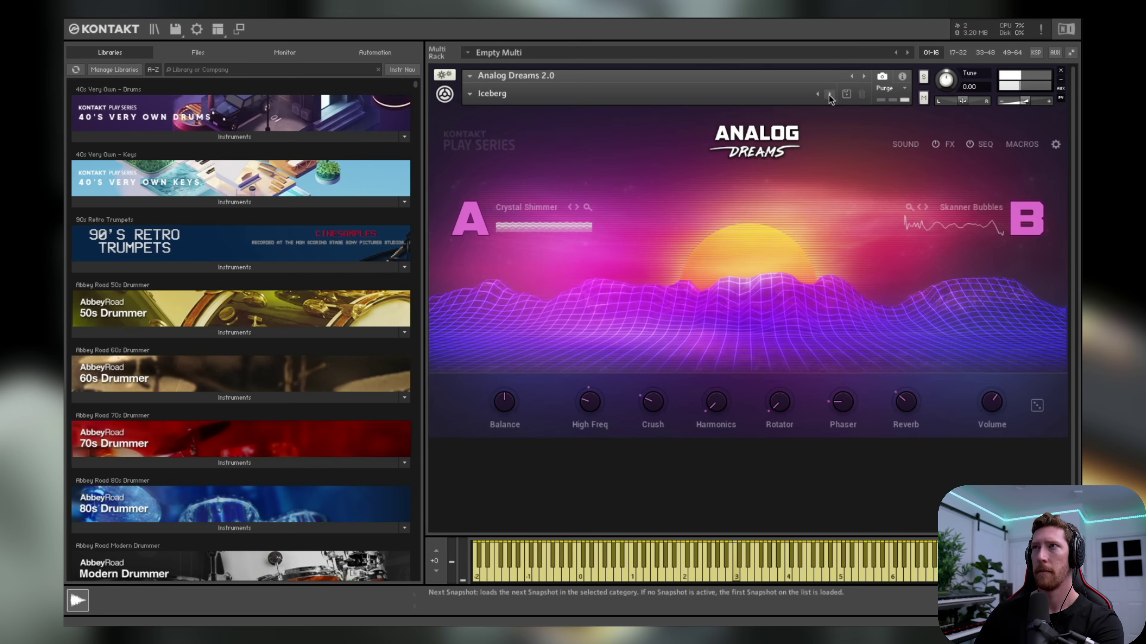
pyautogui.click(829, 94)
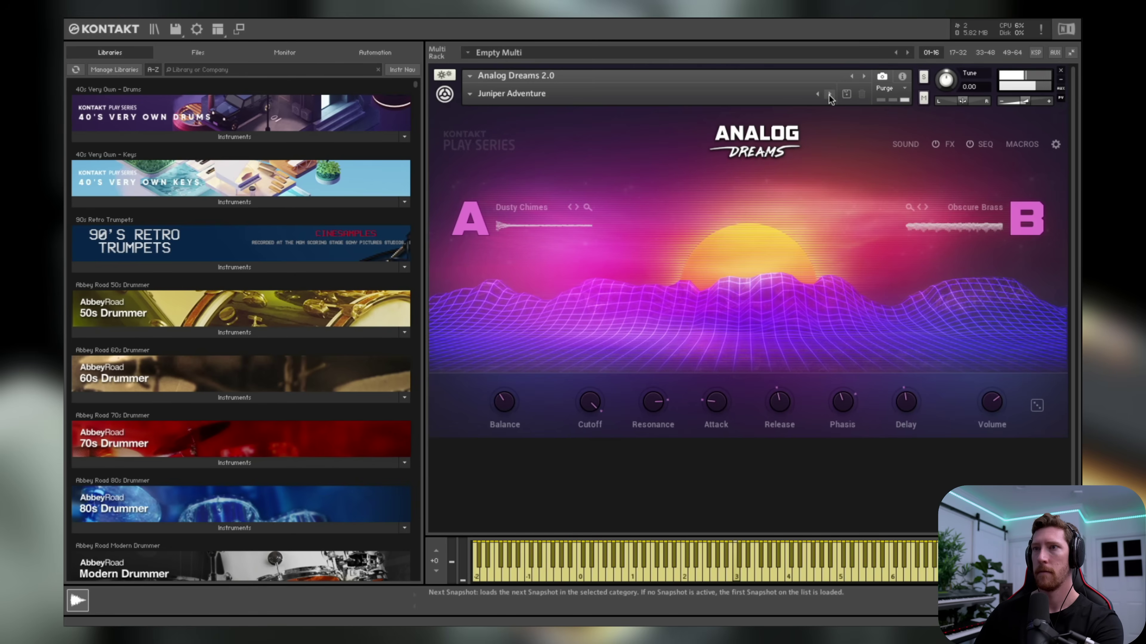
pyautogui.click(829, 94)
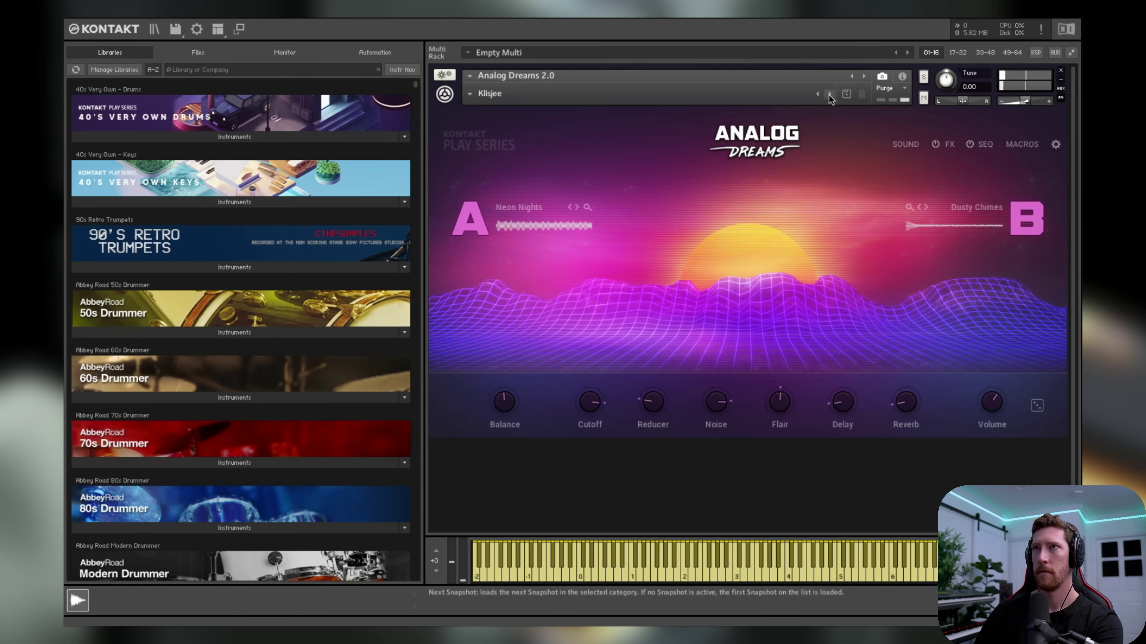
pyautogui.click(829, 94)
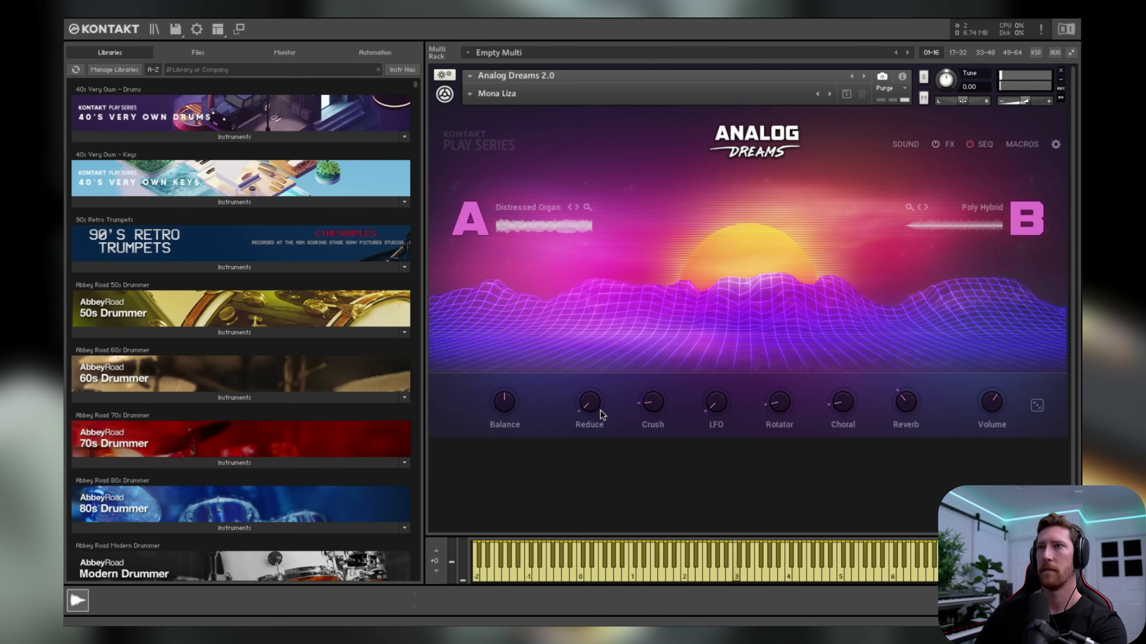
# - Raise Mona Liza's Reduce, Crush, LFO and Choral knobs and shift its Balance toward layer A
pyautogui.moveTo(589, 401)
pyautogui.moveTo(645, 402); pyautogui.dragTo(740, 301)
pyautogui.moveTo(504, 402); pyautogui.dragTo(525, 434)
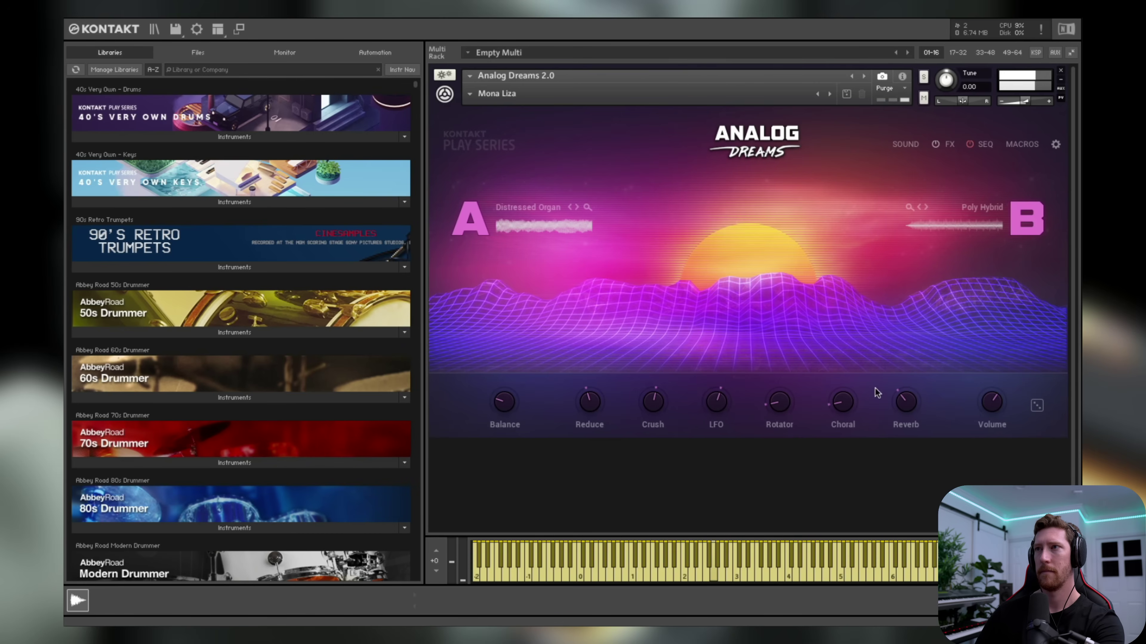
pyautogui.moveTo(846, 382); pyautogui.dragTo(857, 289)
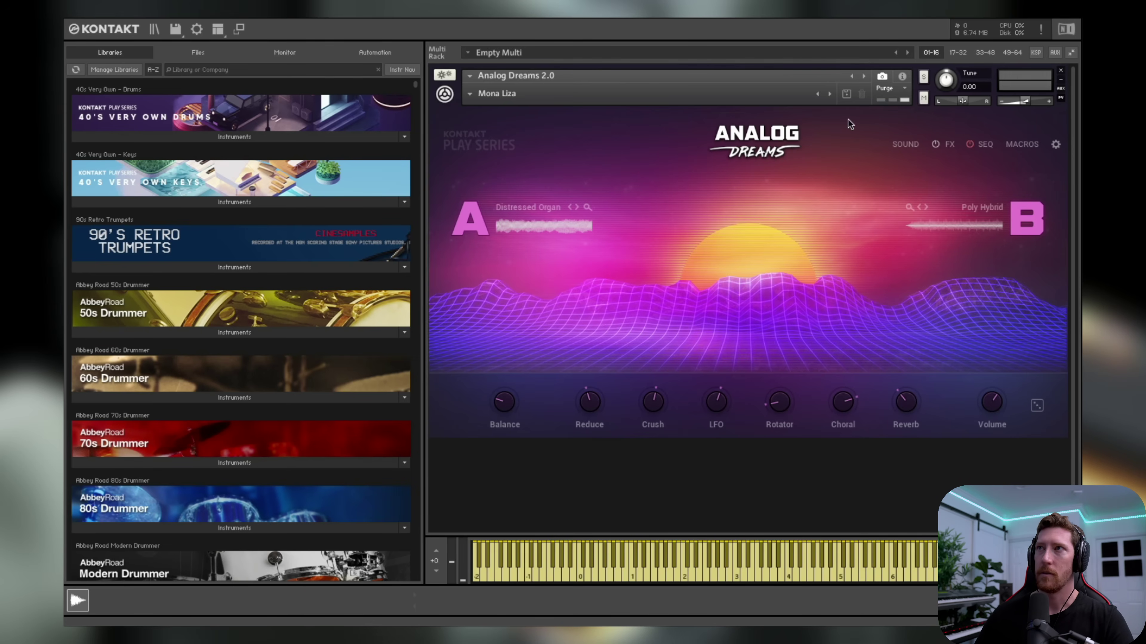
# - Save the edited sound as a snapshot named with the creator's first name in possessive form followed by "amazing pad"
pyautogui.click(847, 95)
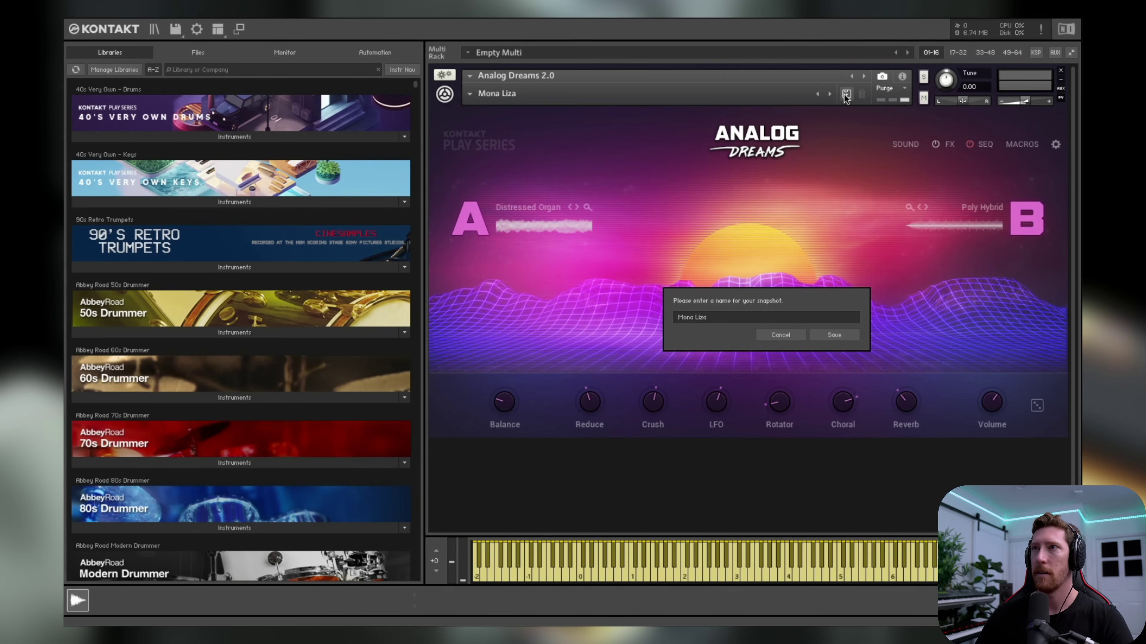
pyautogui.moveTo(721, 318); pyautogui.dragTo(660, 318)
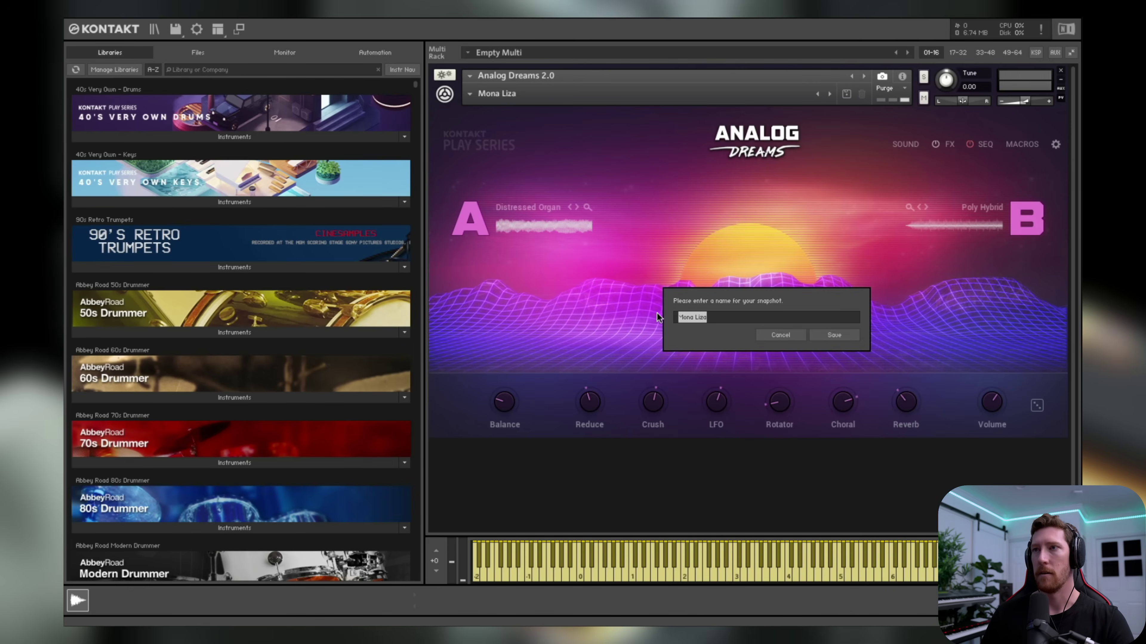
pyautogui.write("Brian's amazing pad")
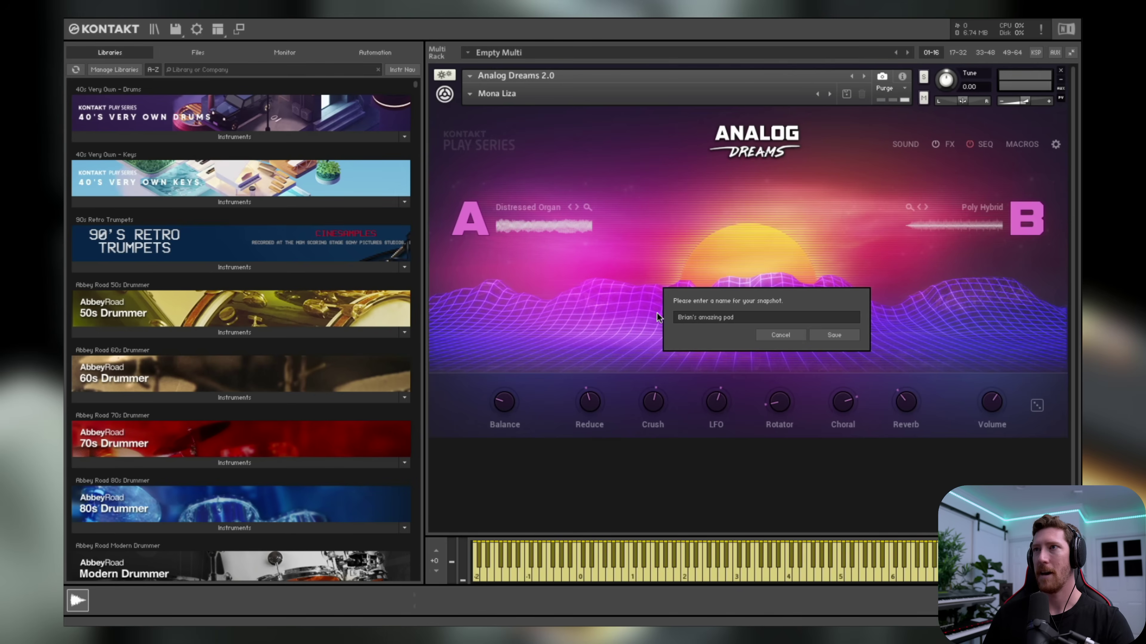
pyautogui.click(838, 337)
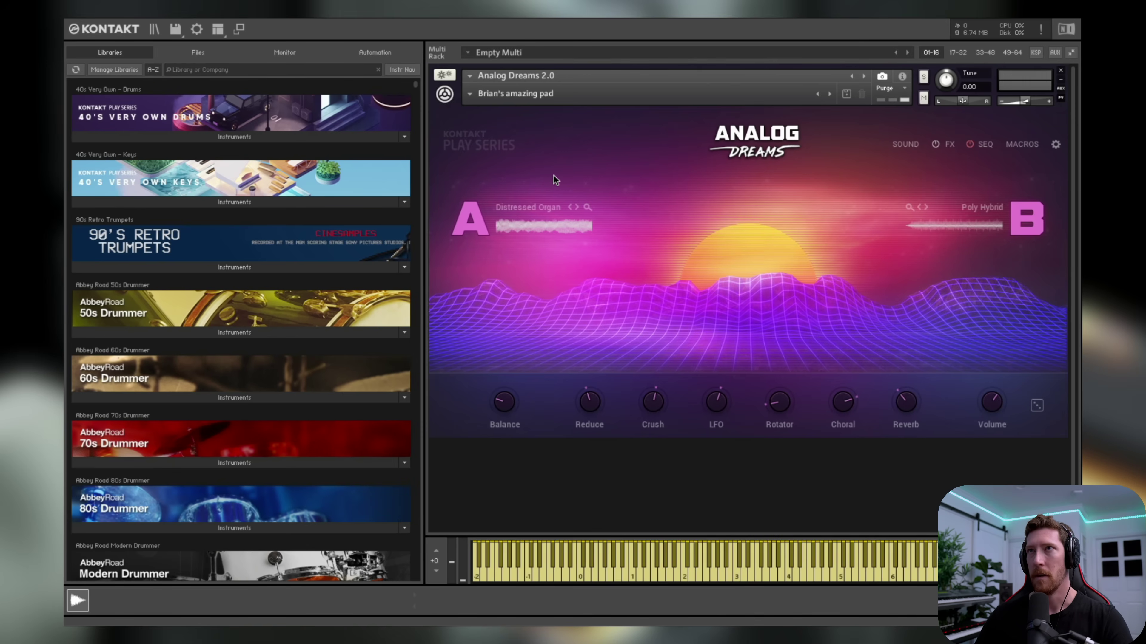
# - Load the saved "amazing pad" snapshot from the User category
pyautogui.click(470, 94)
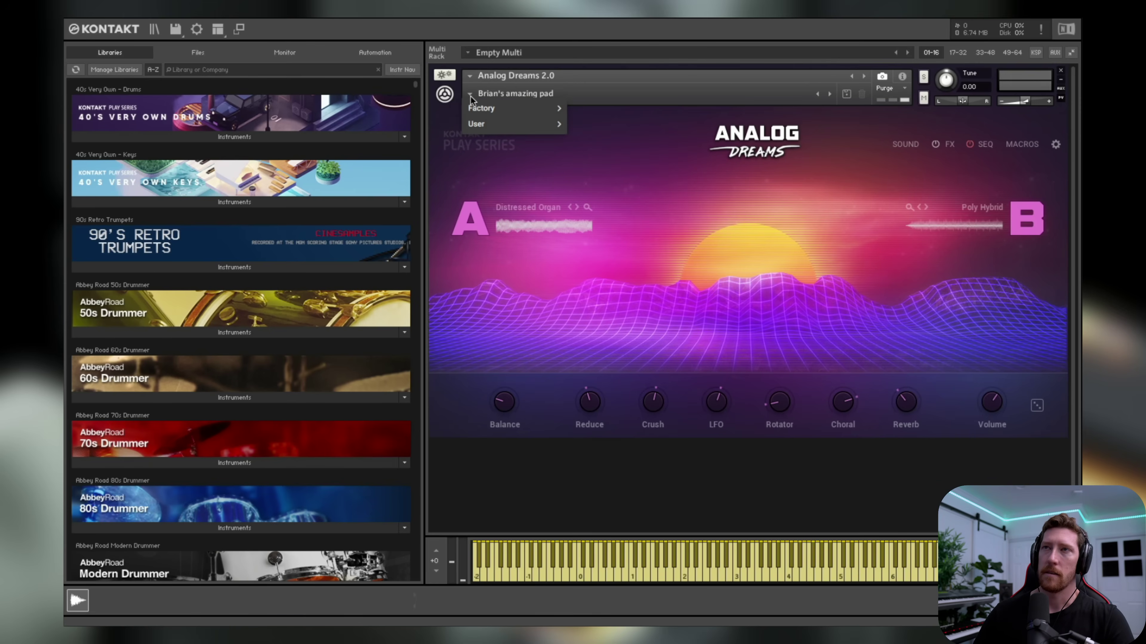
pyautogui.moveTo(474, 111)
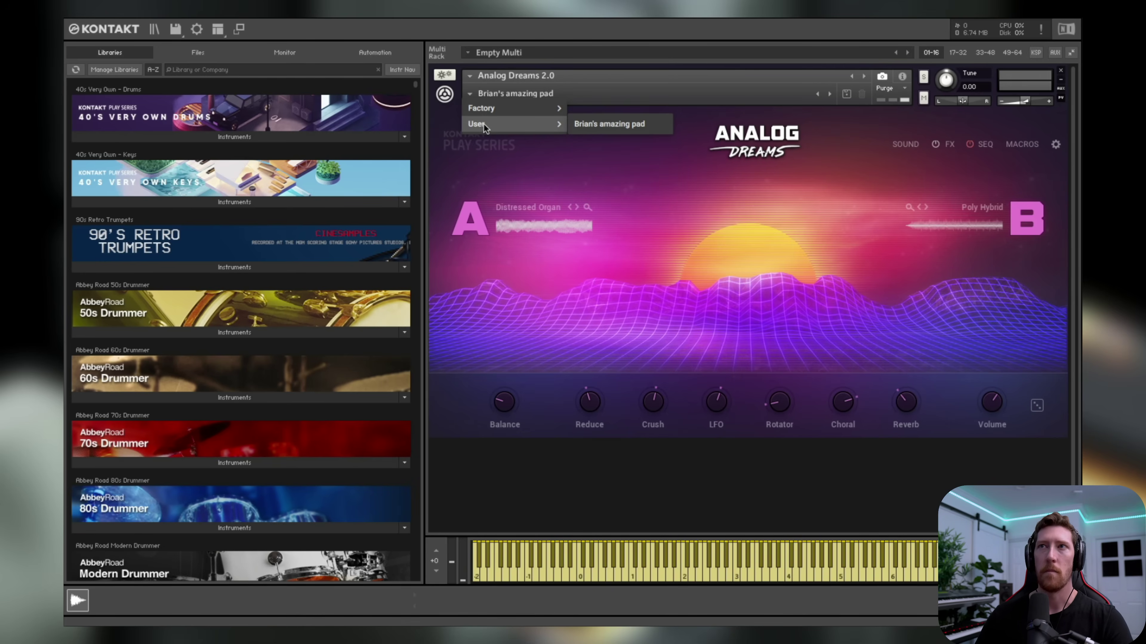
pyautogui.click(597, 124)
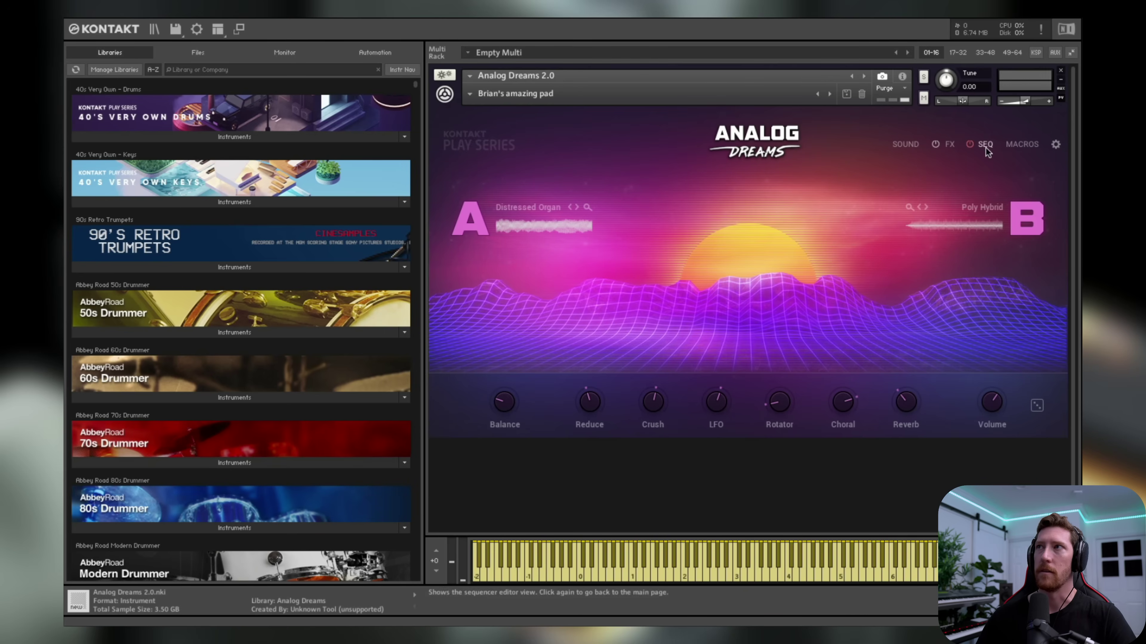
pyautogui.click(176, 30)
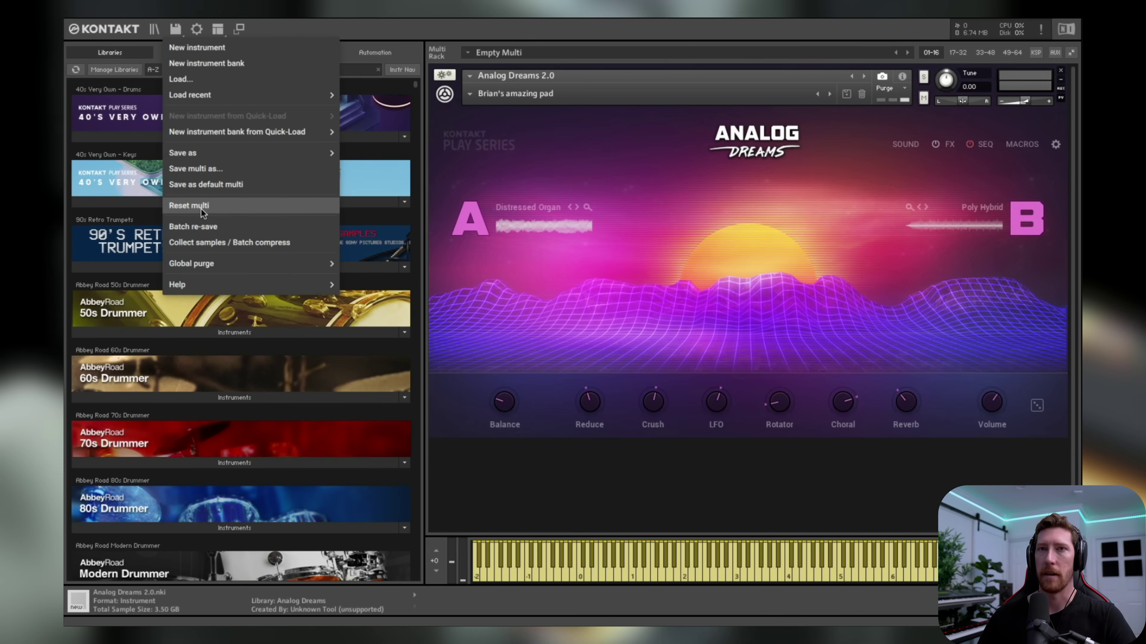
pyautogui.click(176, 30)
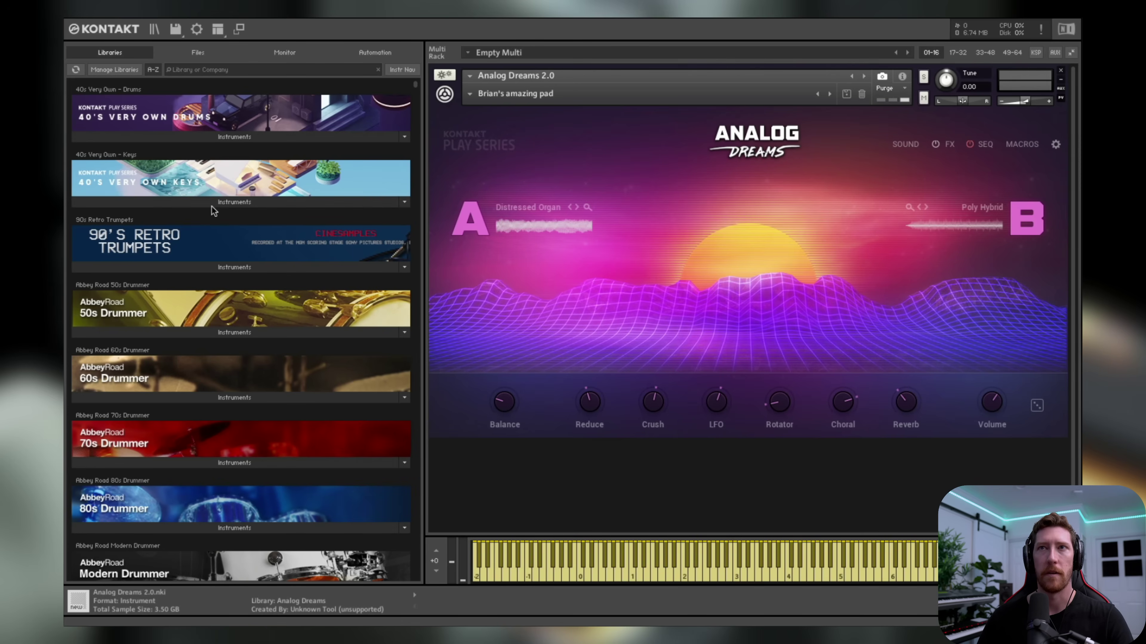
# - Replace the loaded Analog Dreams instrument in the rack with 40s Very Own - Keys from the library list
pyautogui.click(241, 204)
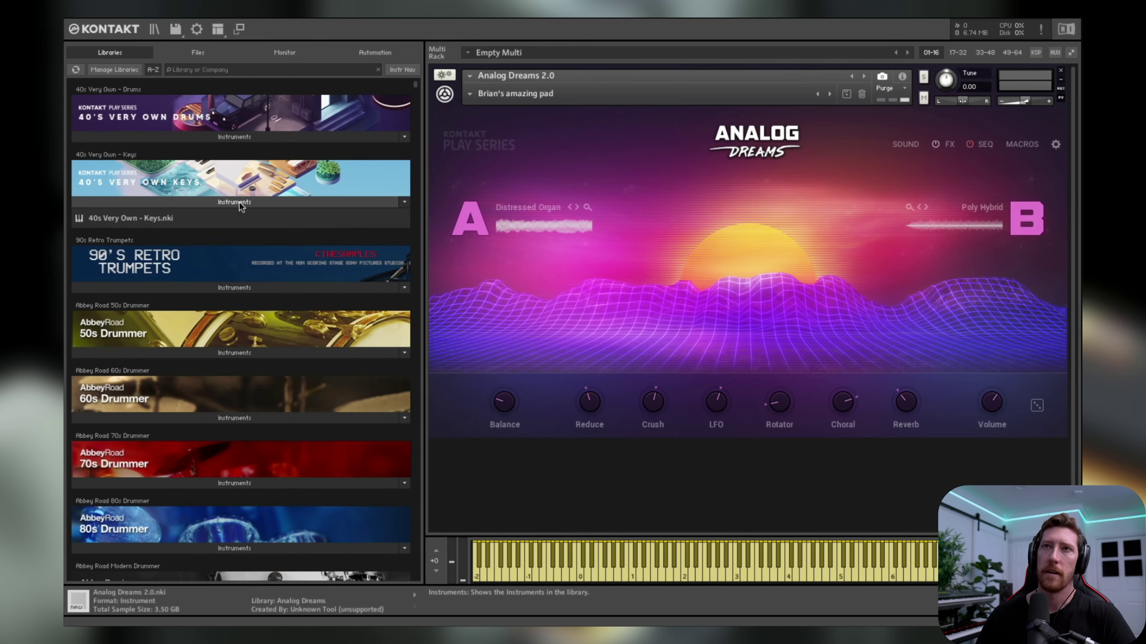
pyautogui.click(100, 218)
pyautogui.moveTo(100, 217); pyautogui.dragTo(587, 207)
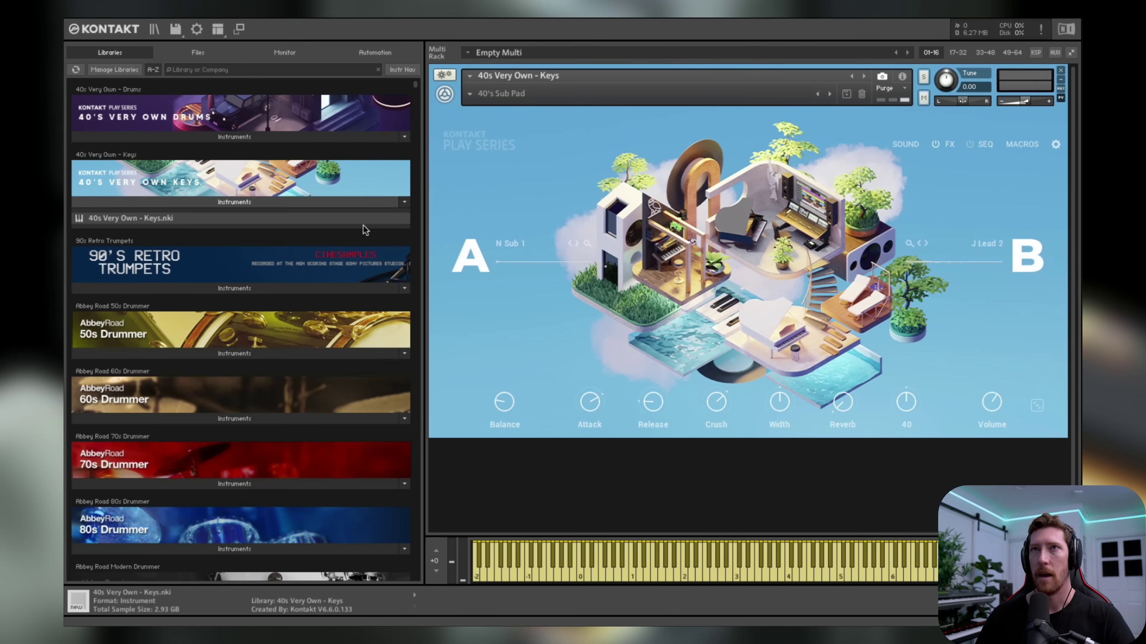
# - Add the 40s Very Own - Drums instrument to the rack beneath 40s Very Own - Keys and review both
pyautogui.click(242, 137)
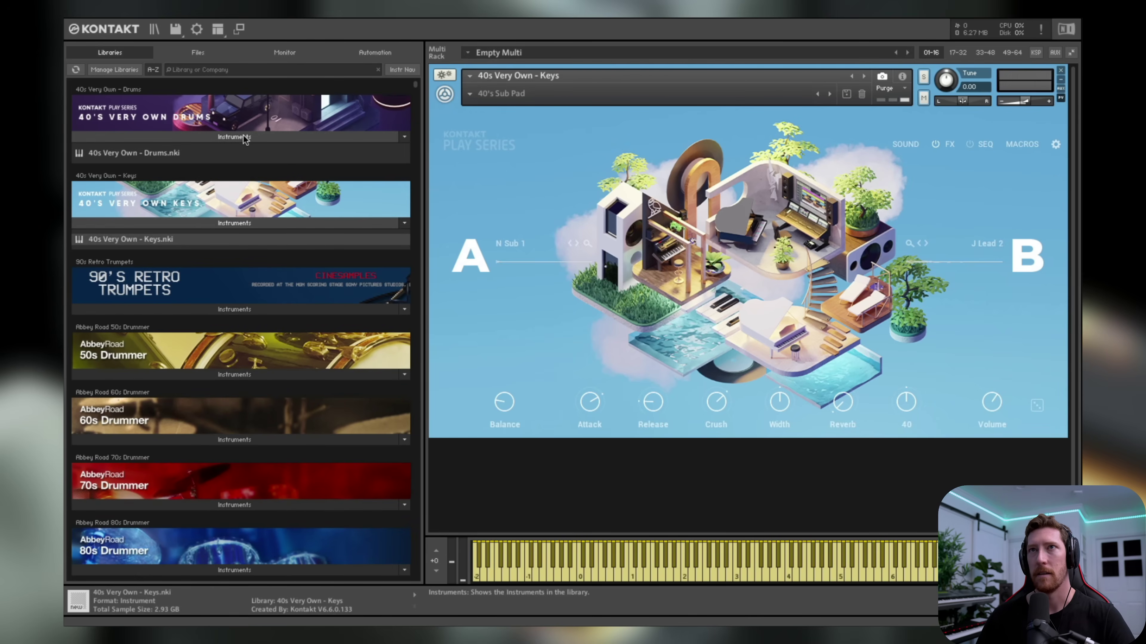
pyautogui.click(144, 154)
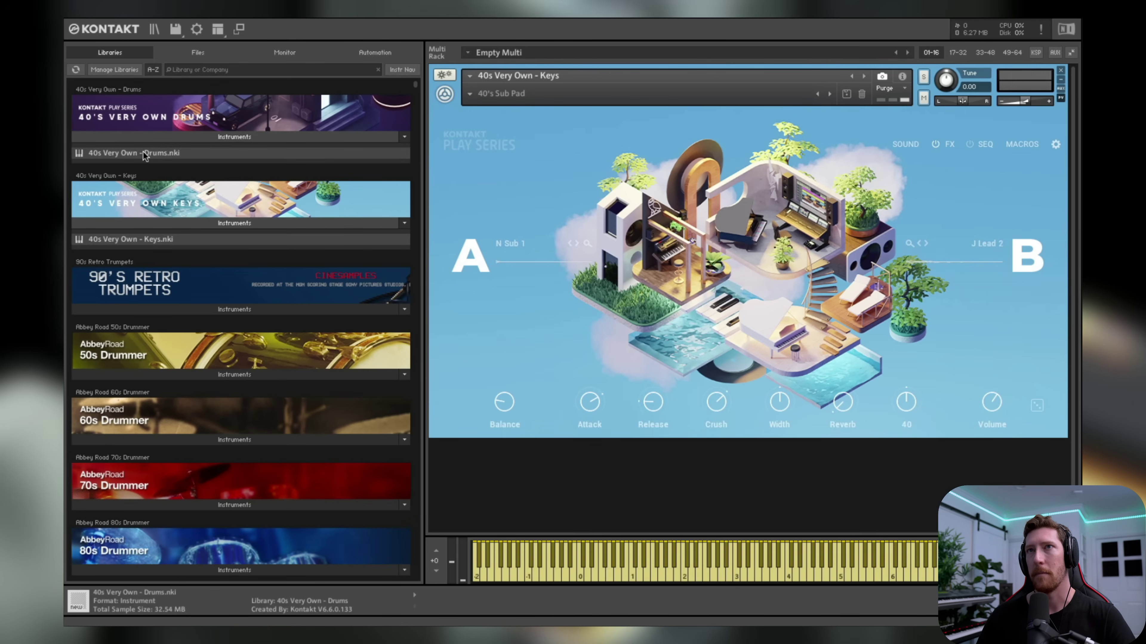
pyautogui.doubleClick(144, 155)
pyautogui.scroll(-2, 580, 272)
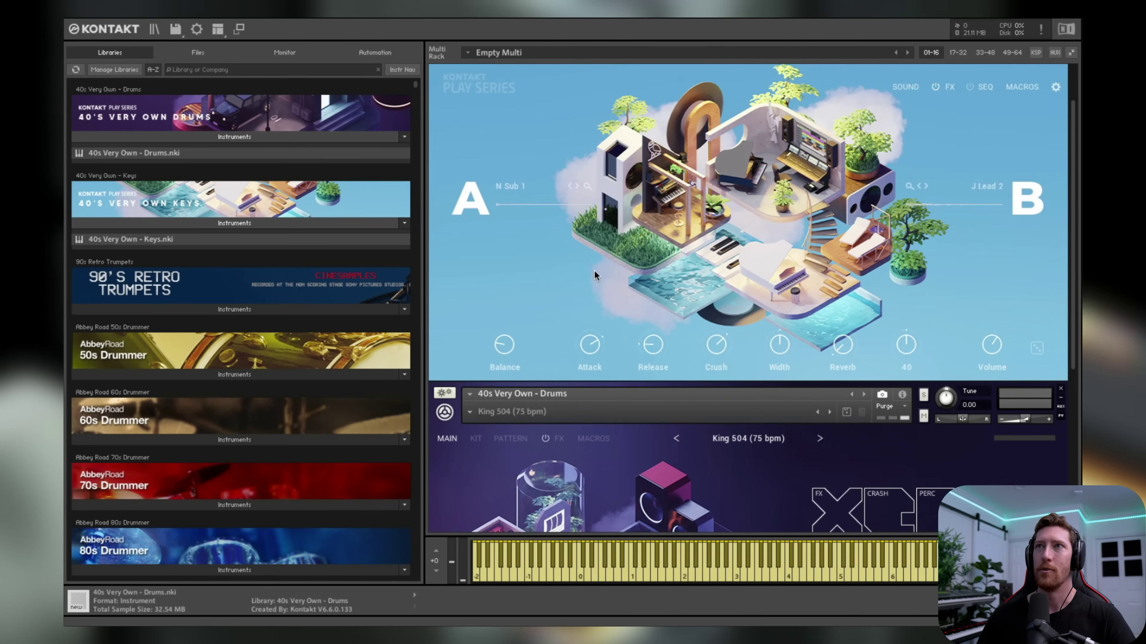
pyautogui.scroll(-5, 595, 271)
pyautogui.scroll(5, 610, 298)
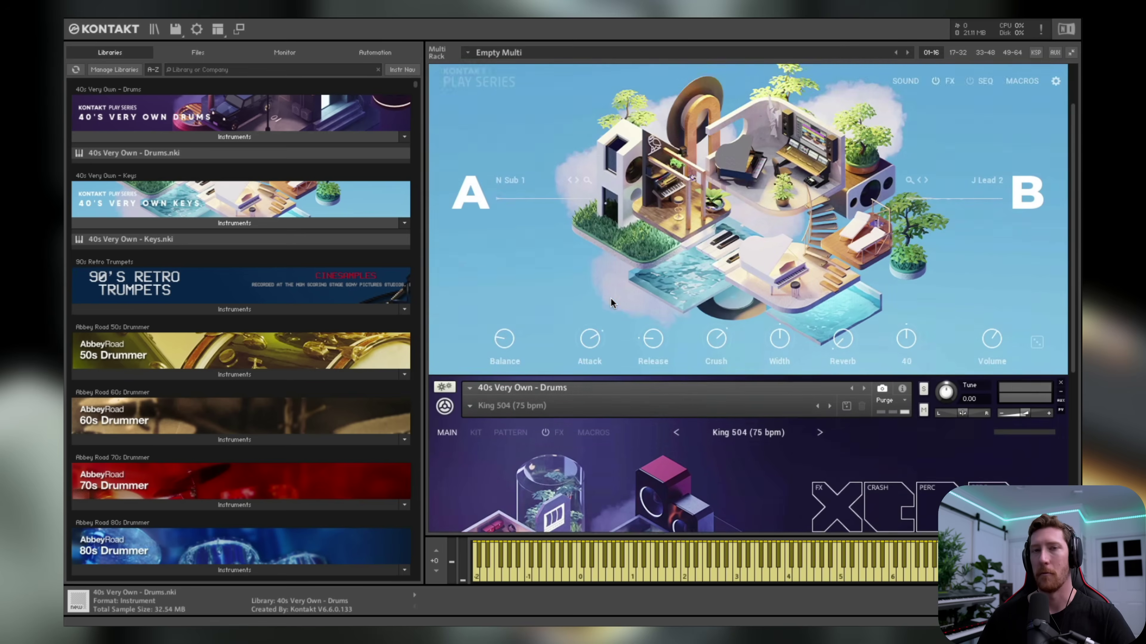
pyautogui.scroll(2, 610, 298)
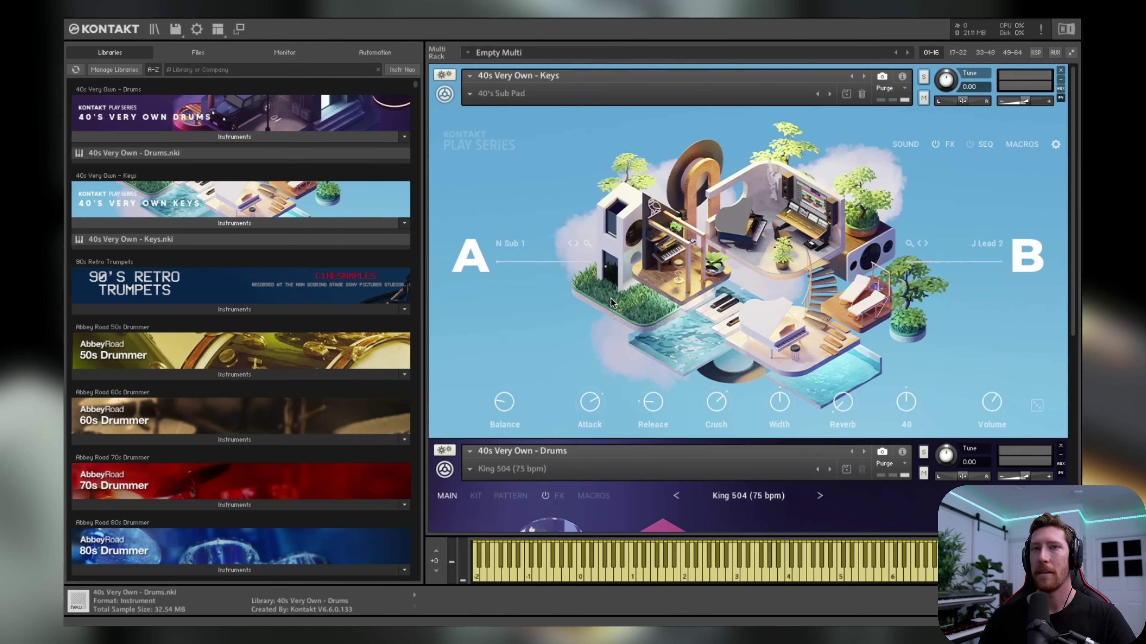
# - Remove the Drums and Keys instruments from the rack without saving, and load 40s Very Own - Drums on its own
pyautogui.click(1060, 449)
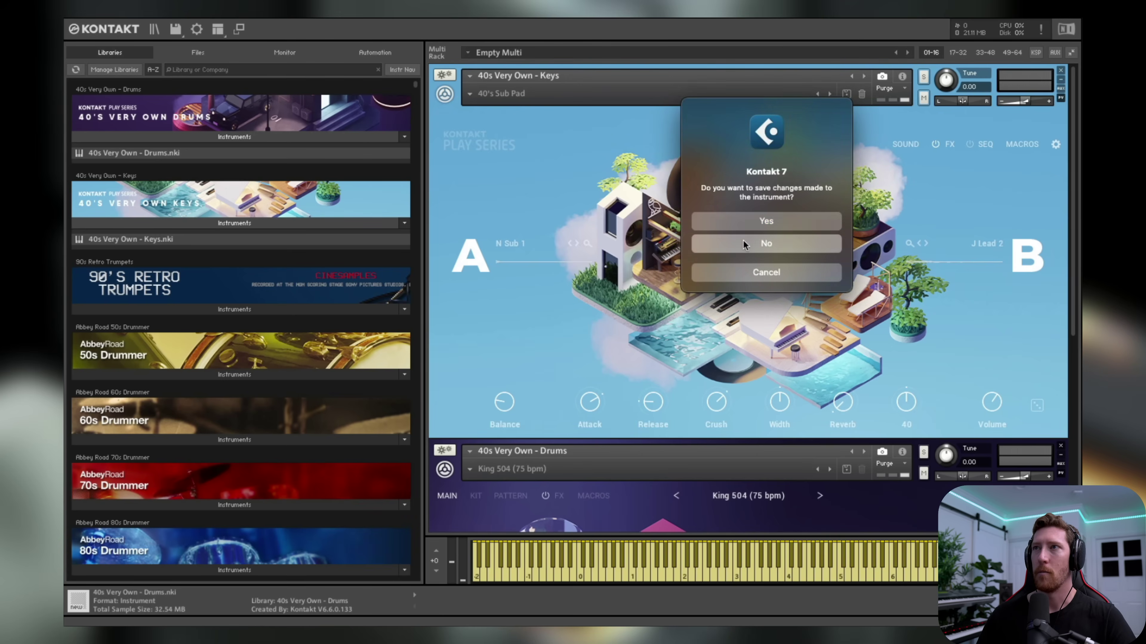
pyautogui.click(766, 244)
pyautogui.click(1060, 74)
pyautogui.click(769, 241)
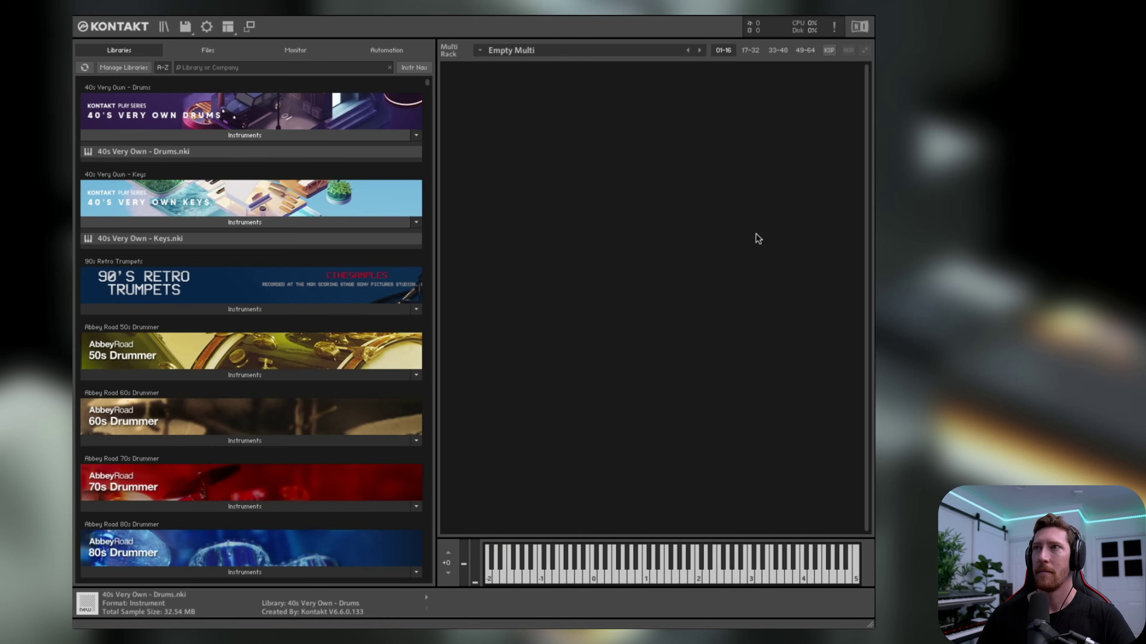
pyautogui.moveTo(201, 154); pyautogui.dragTo(532, 198)
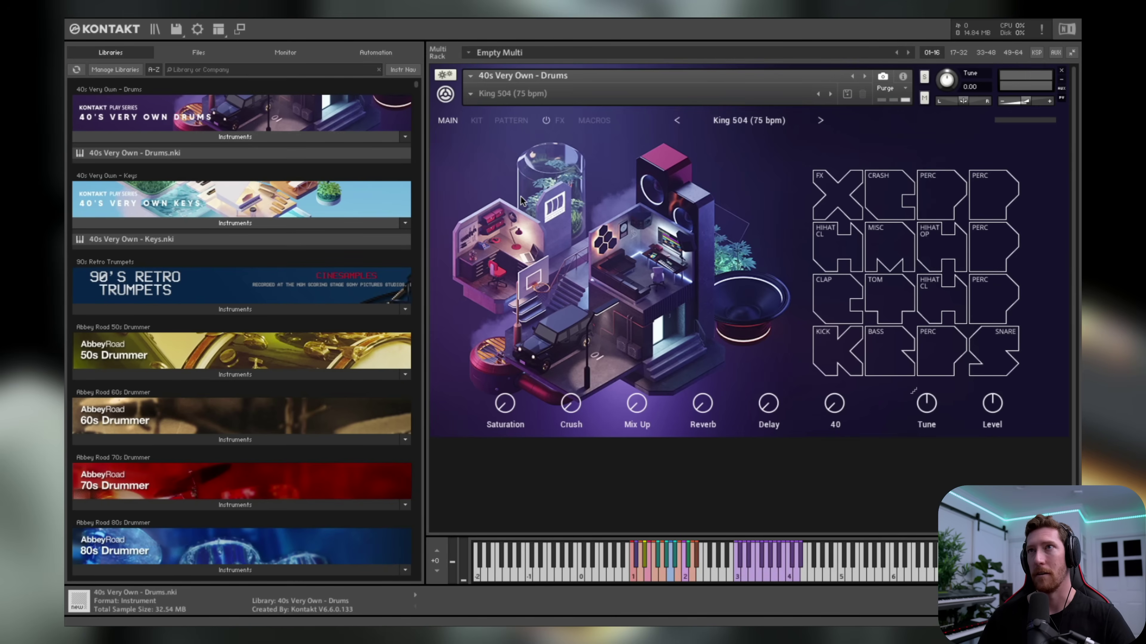
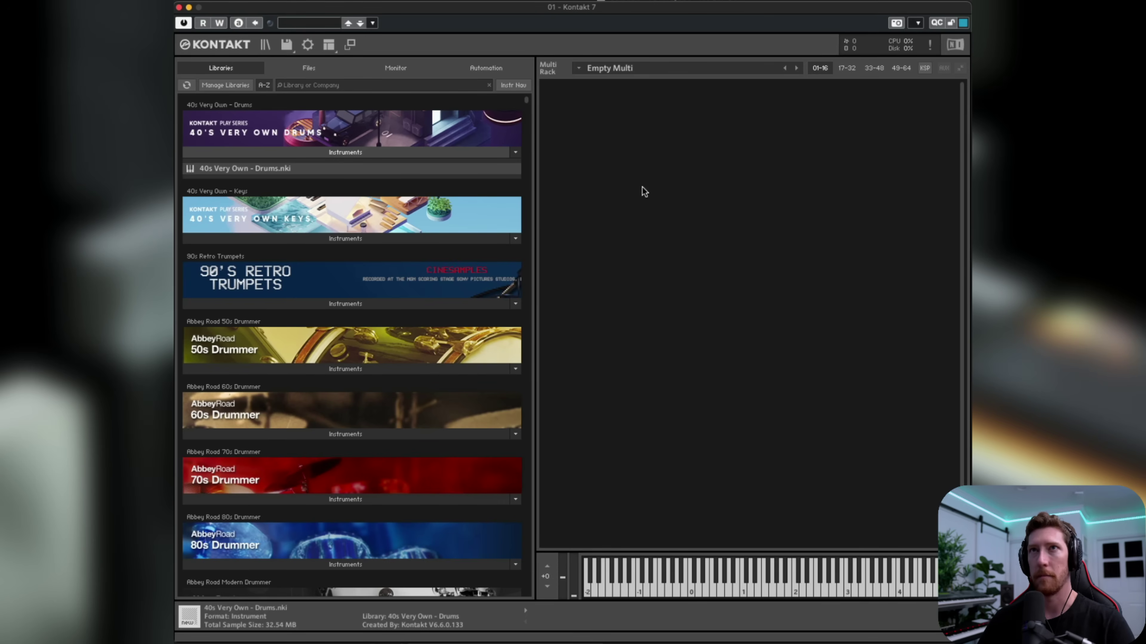
# - Select the Alicias Keys library in the content browser and preview its Audience Big Concert Hall and Audience Big Studio presets
pyautogui.click(265, 45)
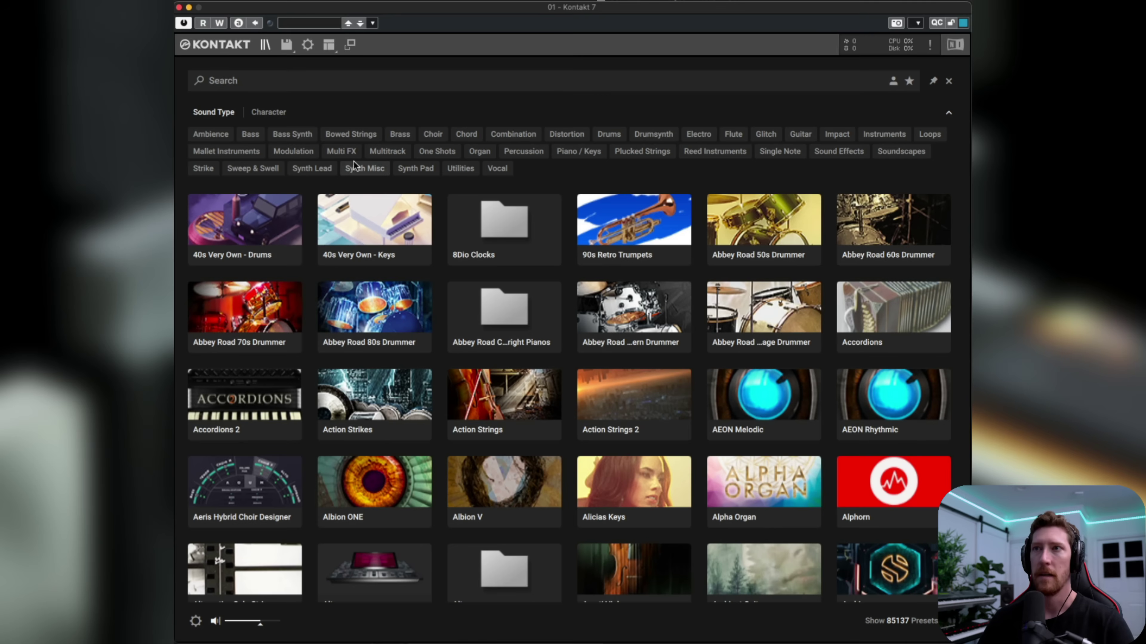
pyautogui.click(634, 485)
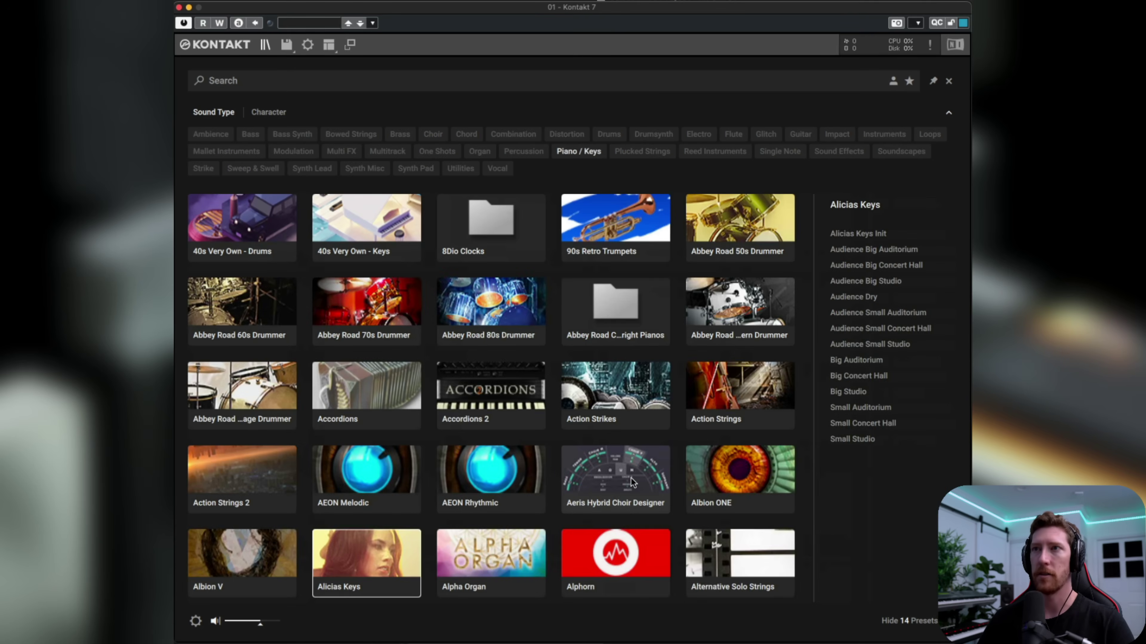
pyautogui.click(881, 265)
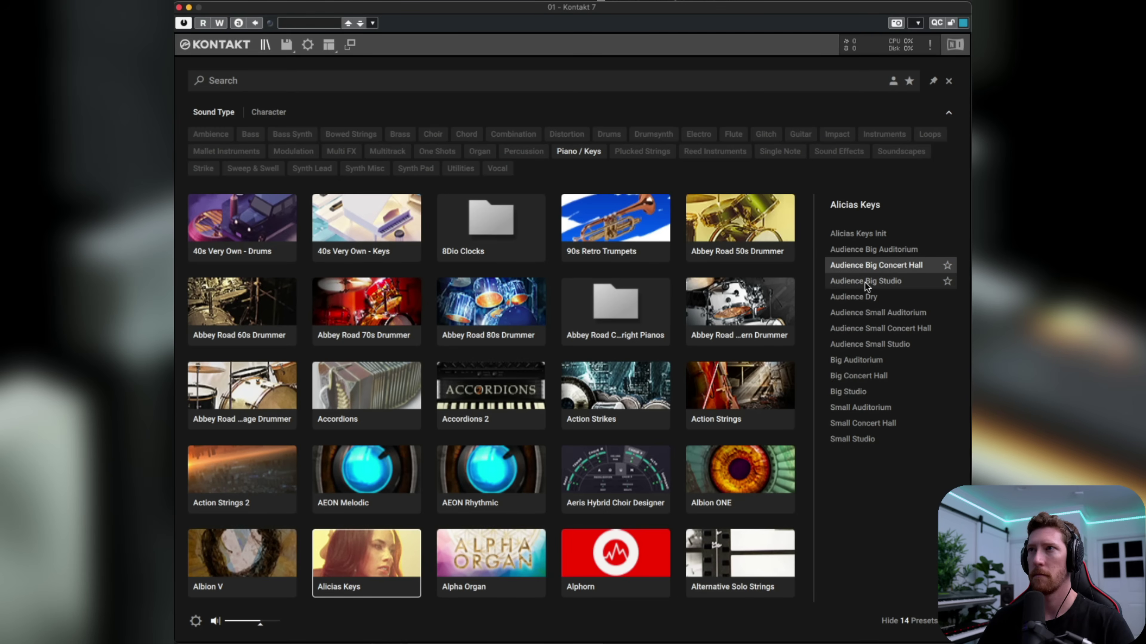
pyautogui.click(866, 284)
pyautogui.click(874, 266)
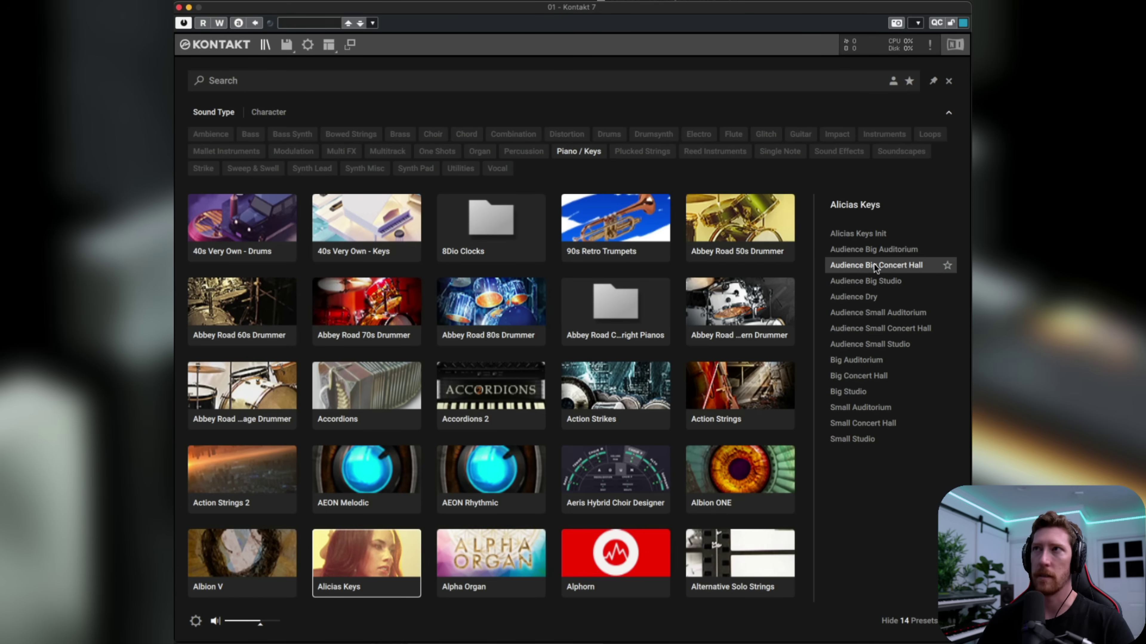
# - Pin the content browser so it stays open, and load the Alicias Keys preset Audience Big Concert Hall
pyautogui.click(932, 83)
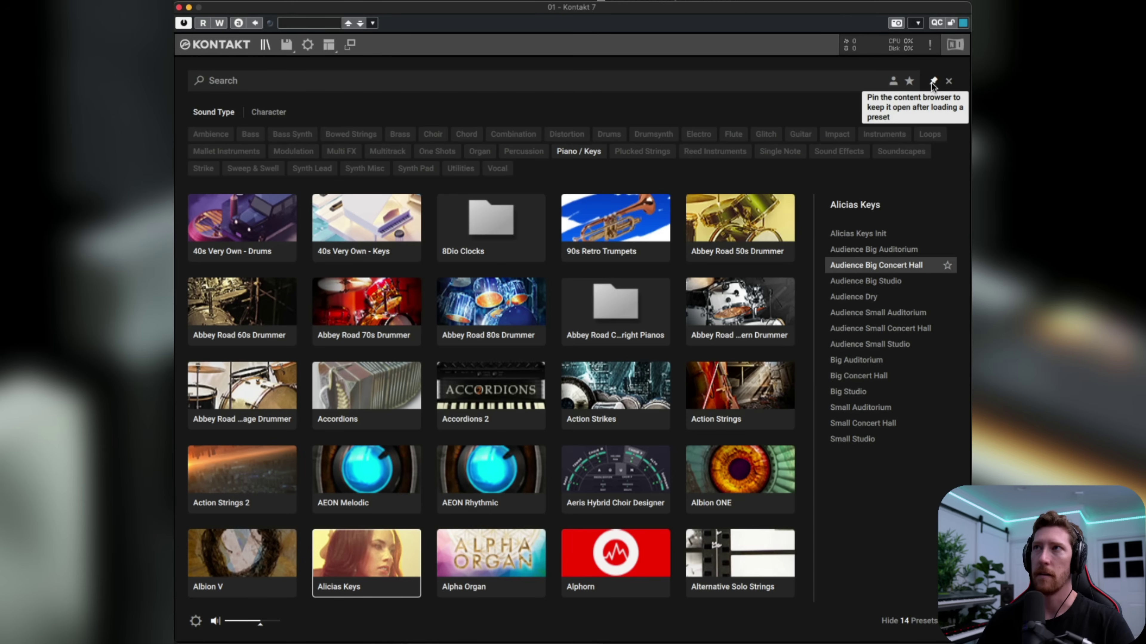
pyautogui.doubleClick(870, 266)
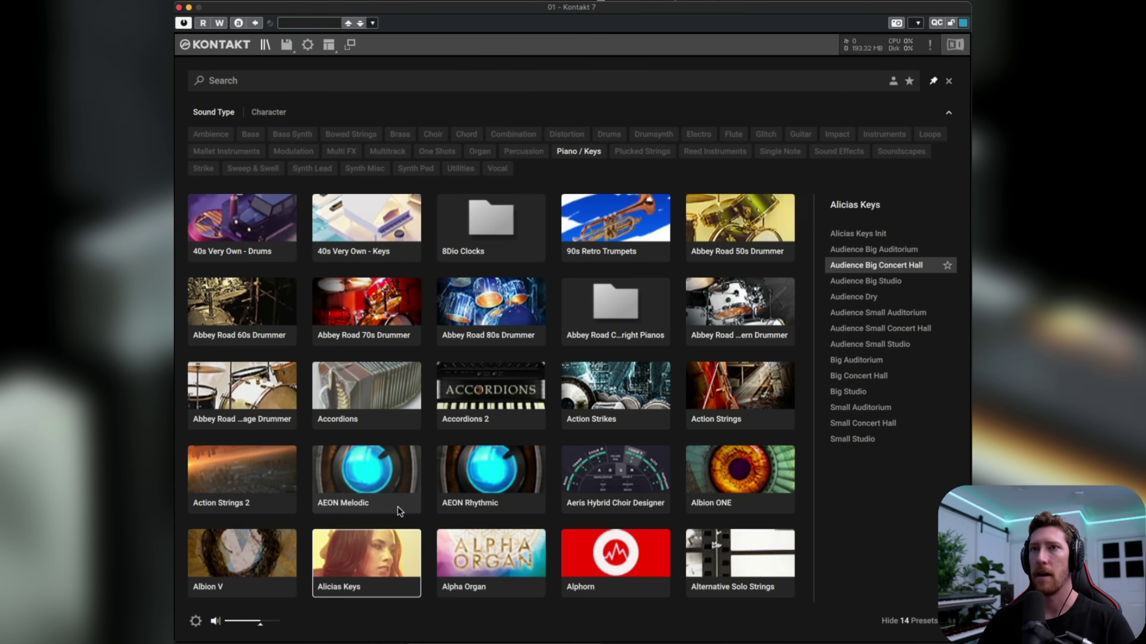
# - Deselect the Alicias Keys library and search all content for "symphon"
pyautogui.click(376, 544)
pyautogui.scroll(-10, 441, 454)
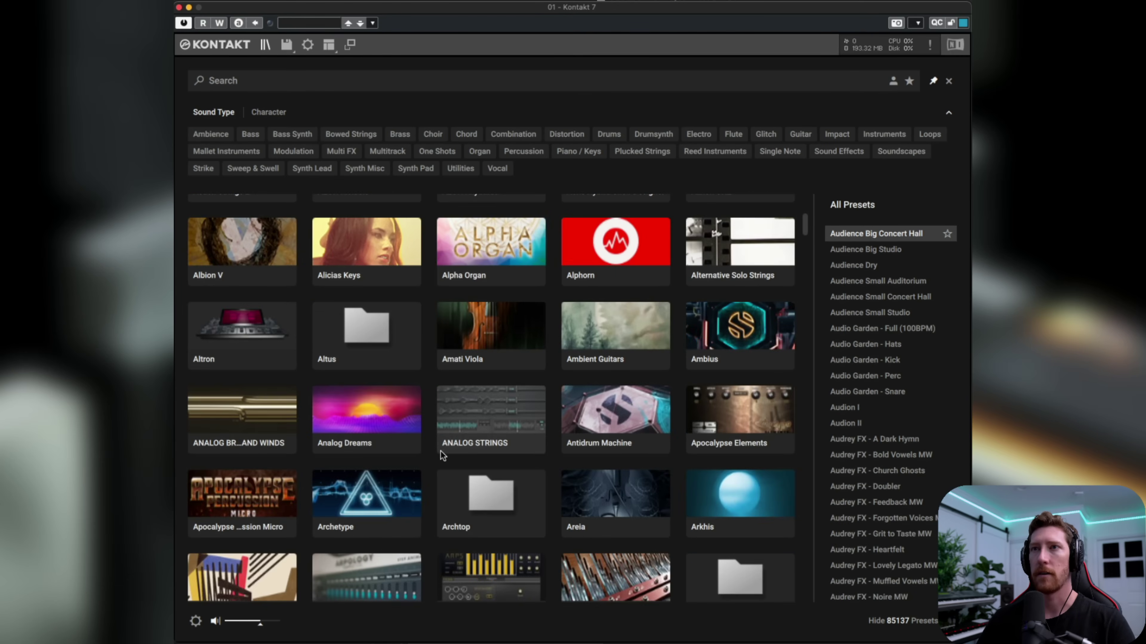
pyautogui.scroll(-15, 441, 454)
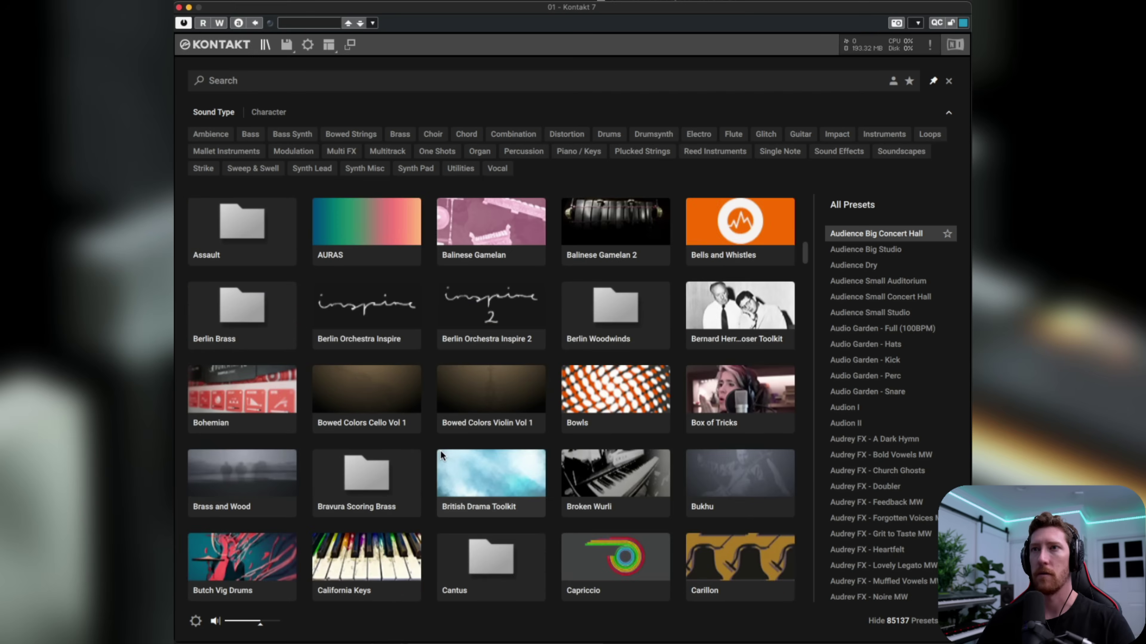
pyautogui.click(289, 81)
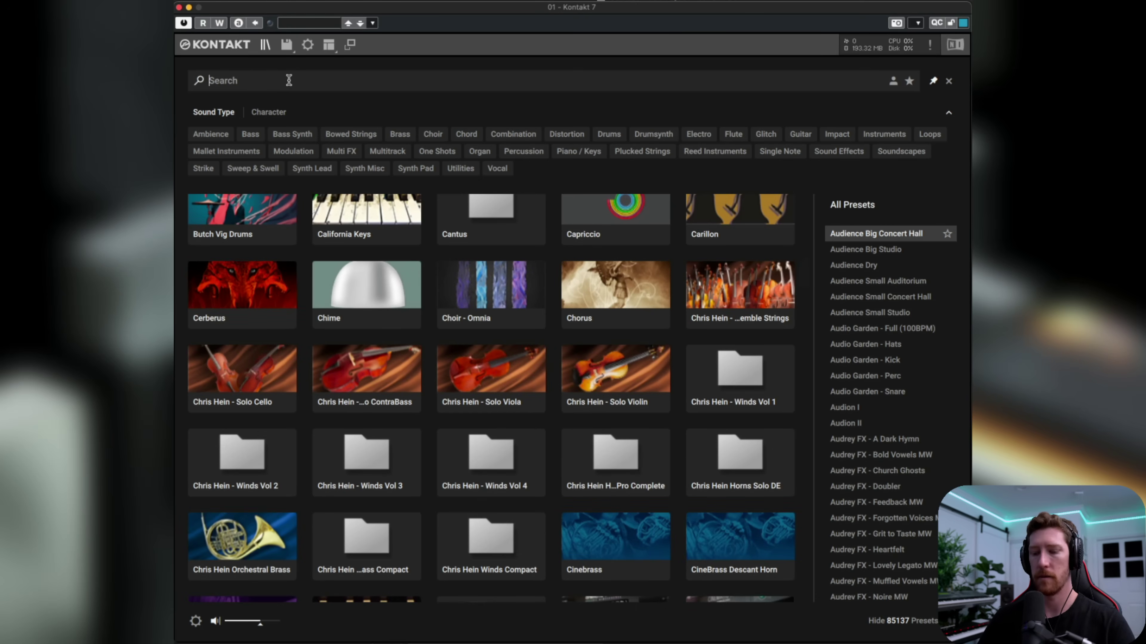
pyautogui.write('s')
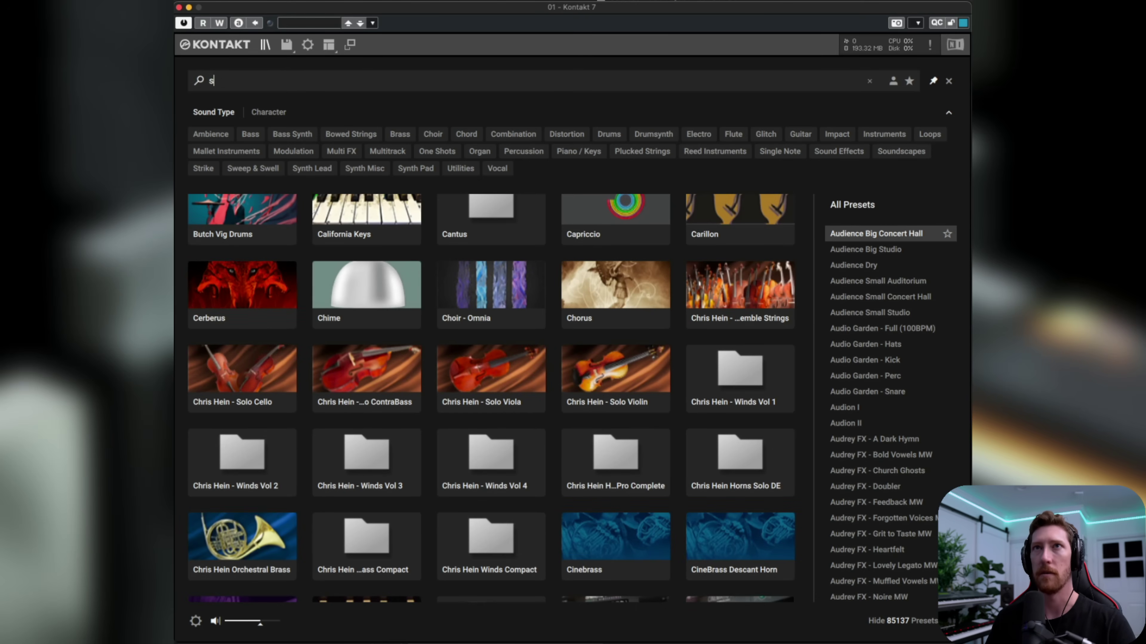
pyautogui.write('ymphon')
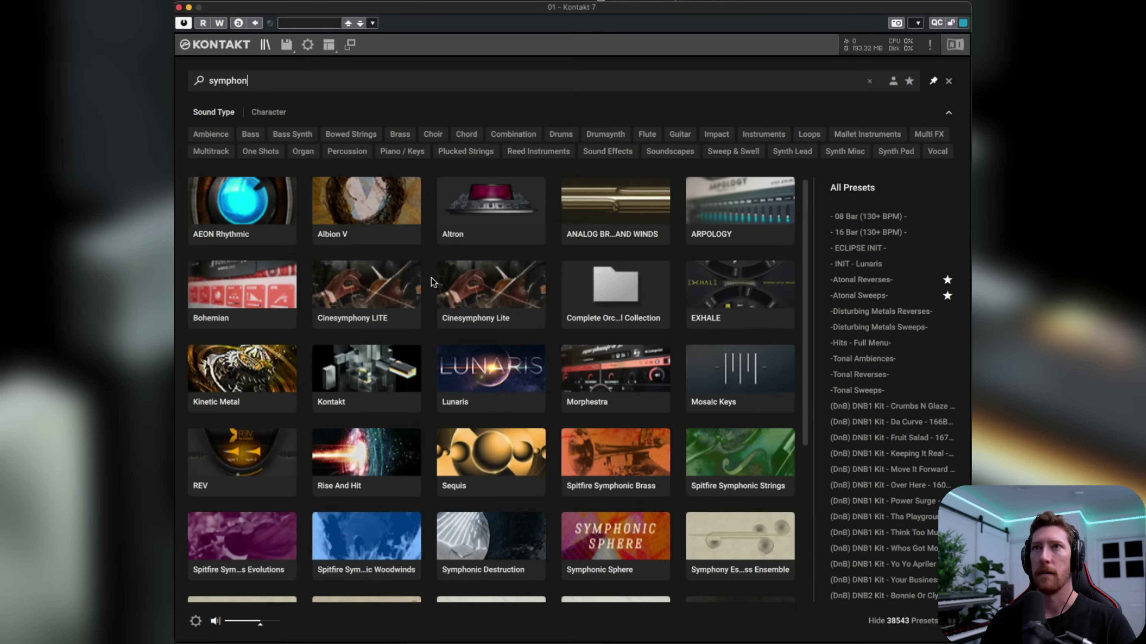
pyautogui.scroll(-5, 458, 296)
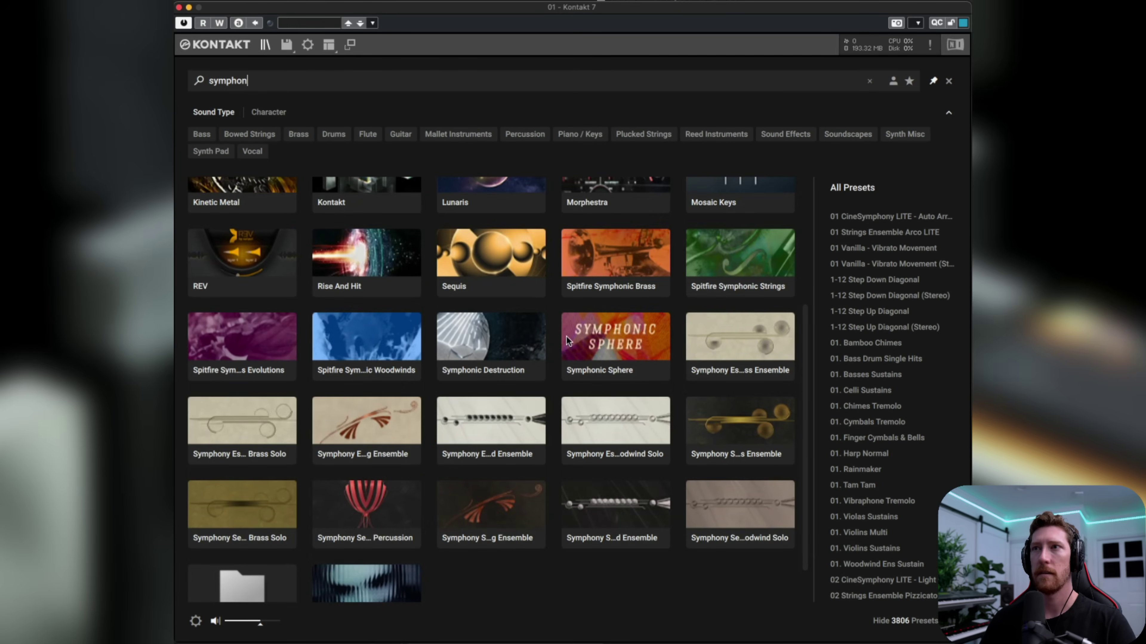
# - Load the String Ensemble preset from the Symphony Series String Ensemble library and close the content browser
pyautogui.click(481, 505)
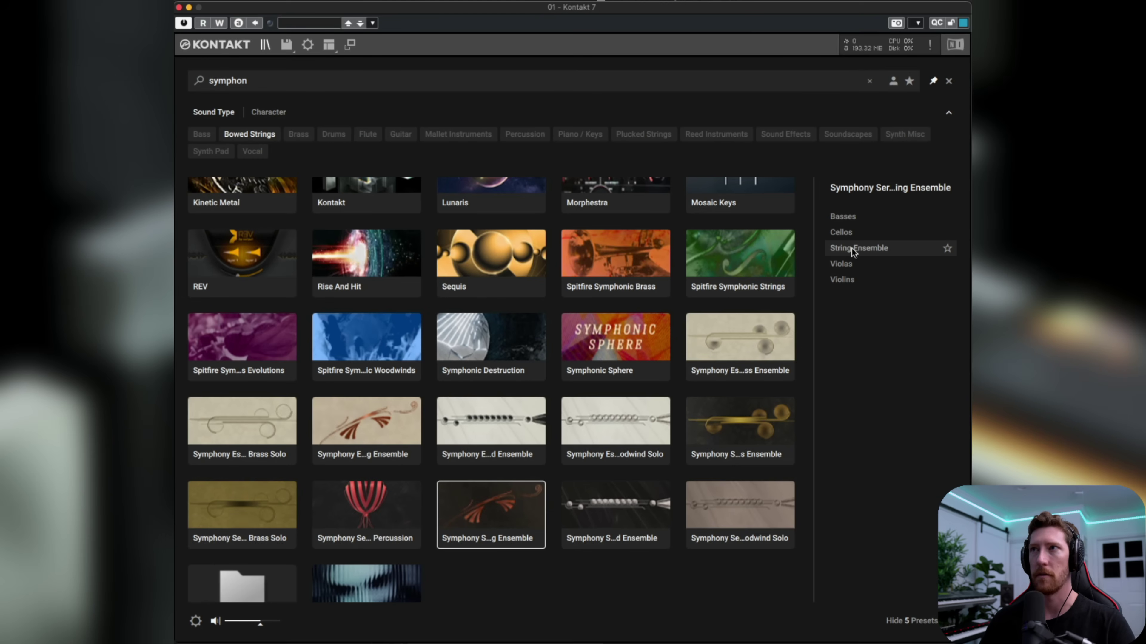
pyautogui.doubleClick(854, 250)
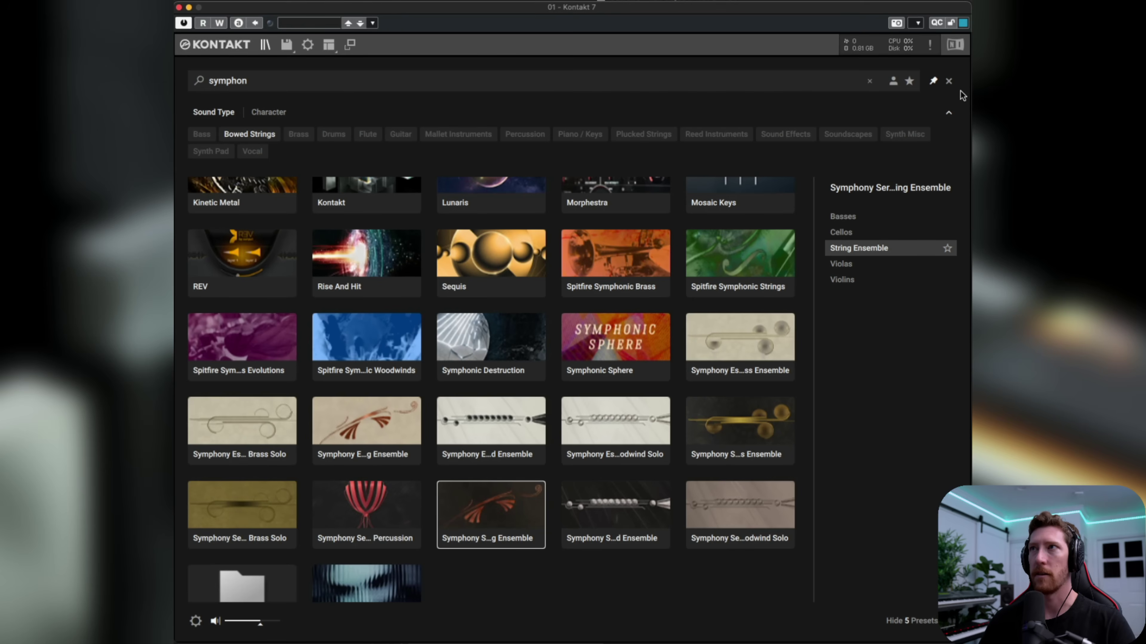
pyautogui.click(948, 82)
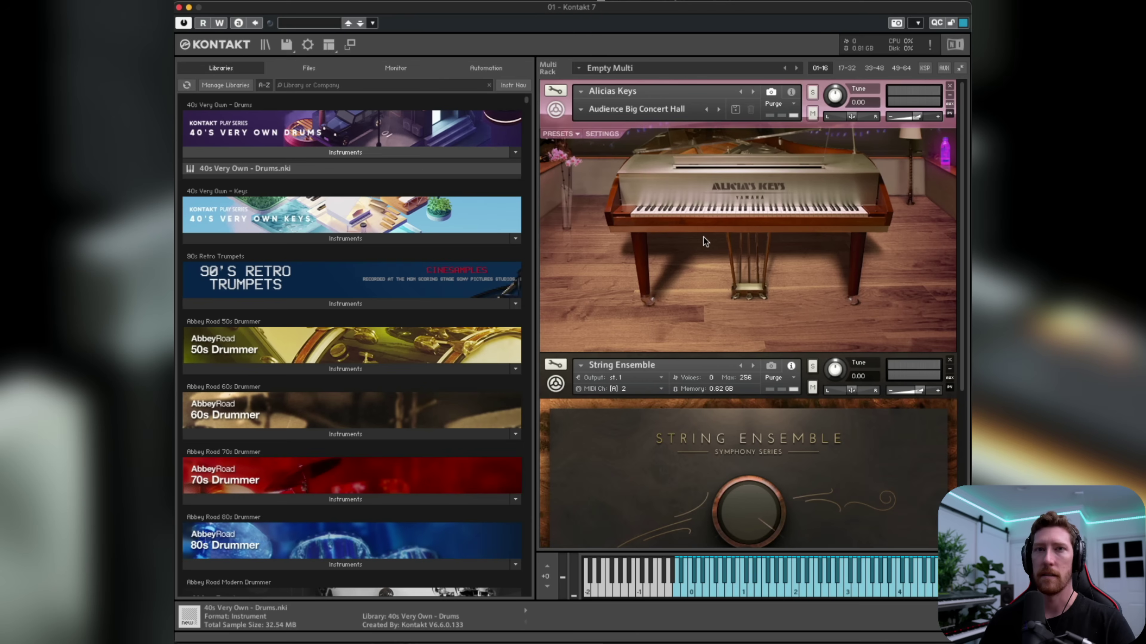
# - Review the two loaded instruments, switch Alicias Keys to its info view and check its available MIDI channel options
pyautogui.scroll(-3, 705, 241)
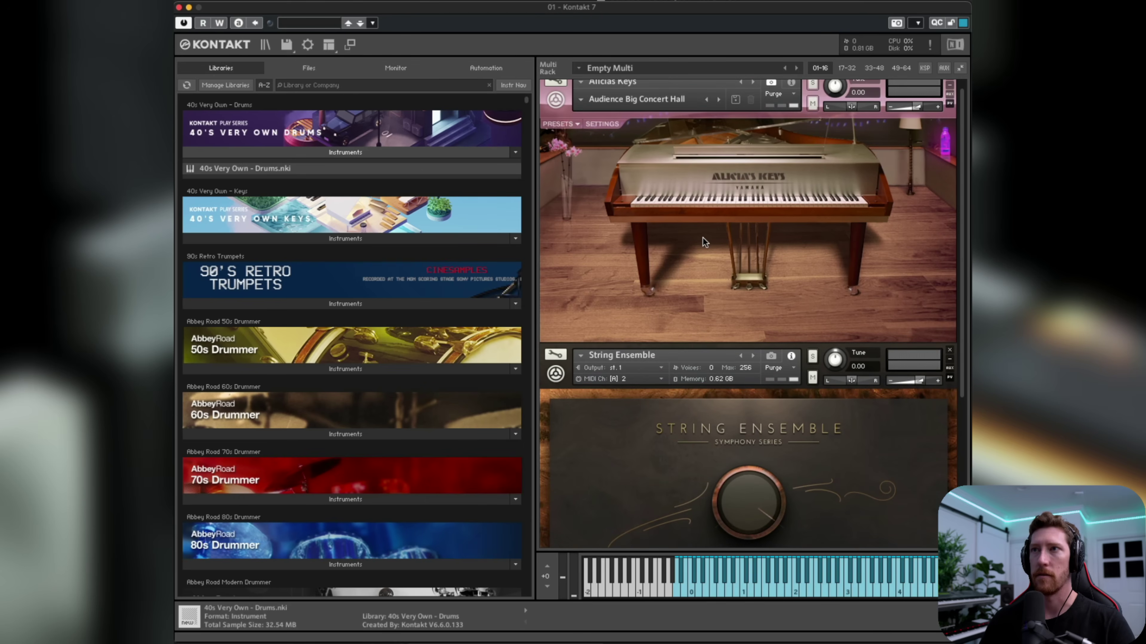
pyautogui.scroll(-2, 702, 242)
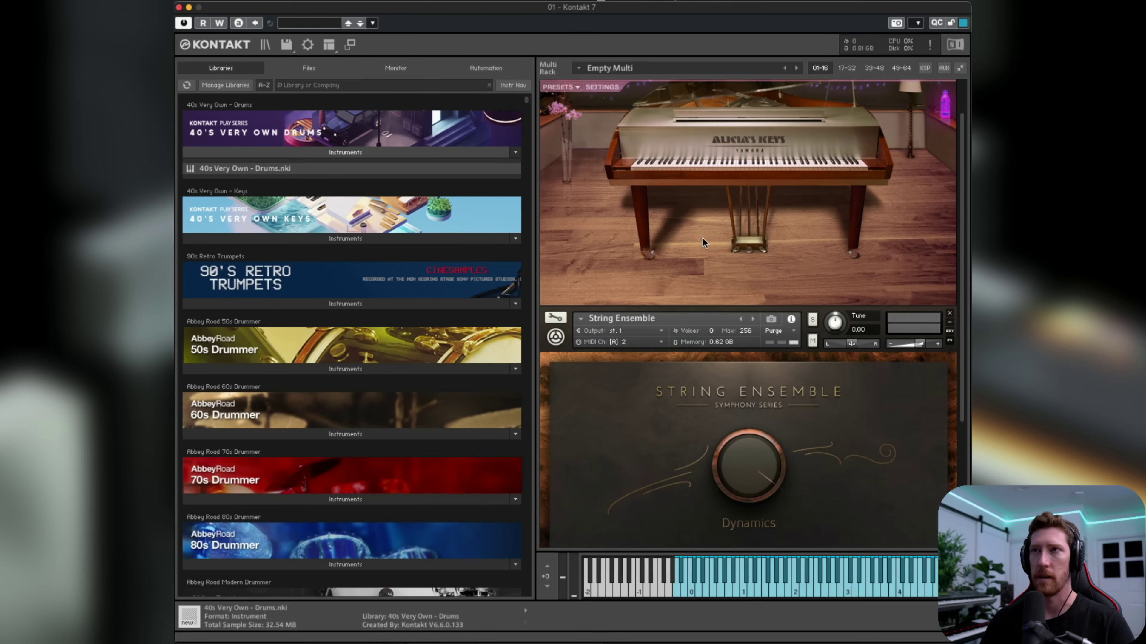
pyautogui.scroll(3, 703, 238)
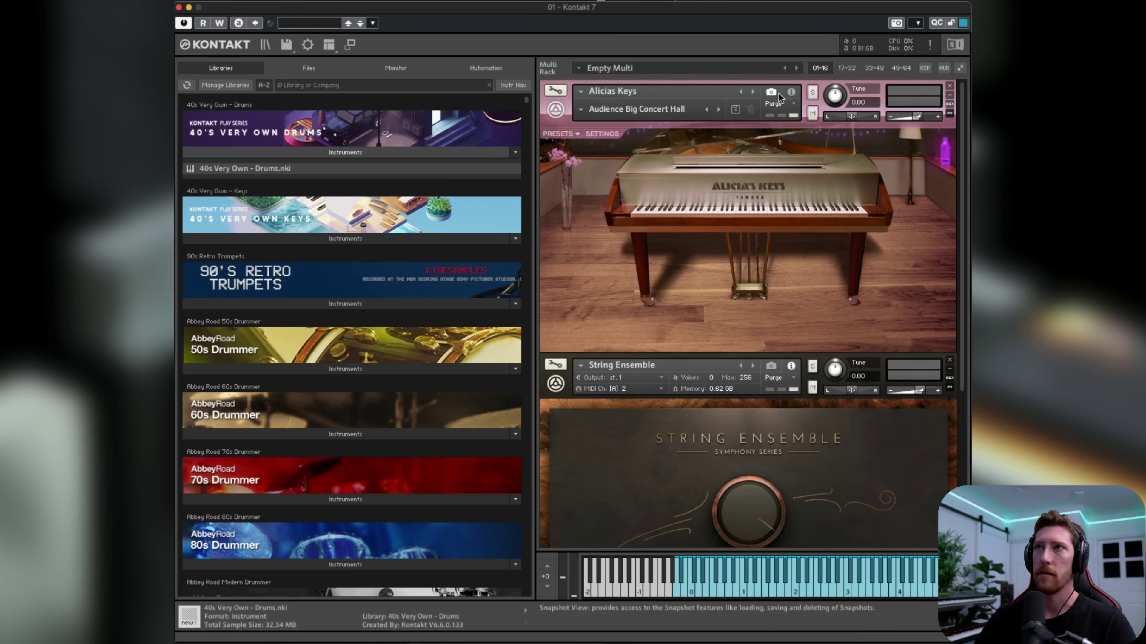
pyautogui.click(791, 93)
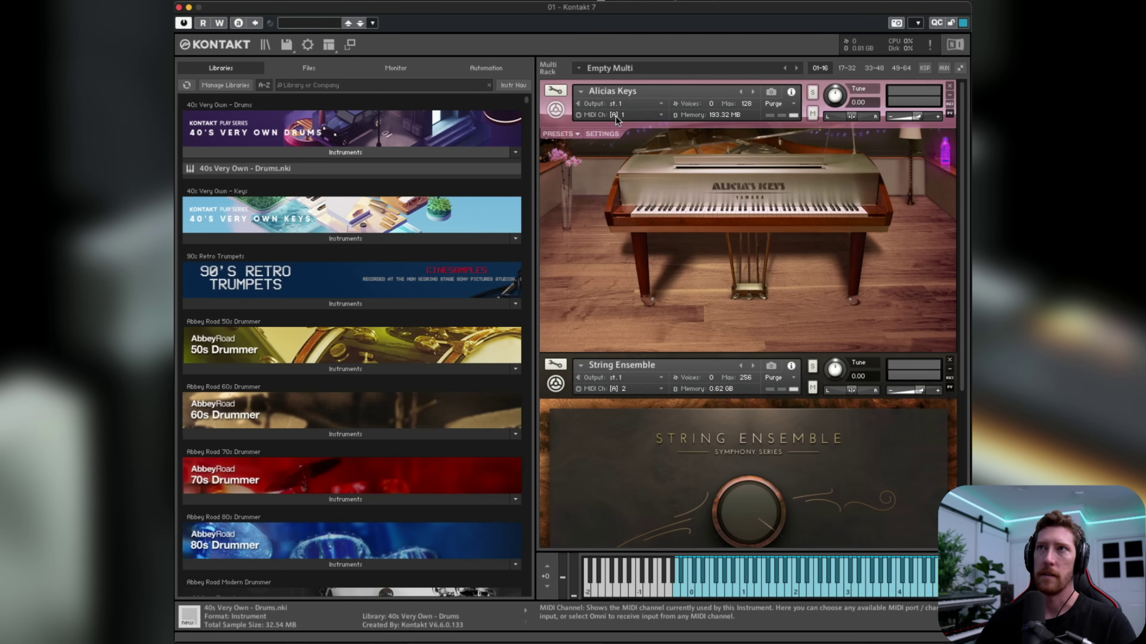
pyautogui.click(661, 116)
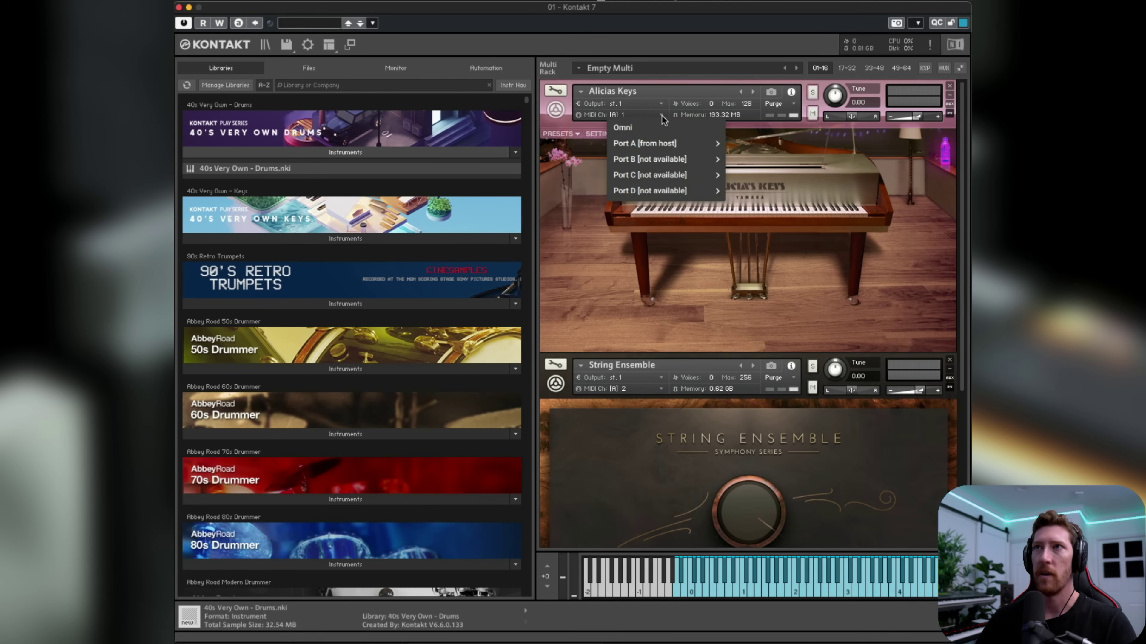
pyautogui.moveTo(658, 144)
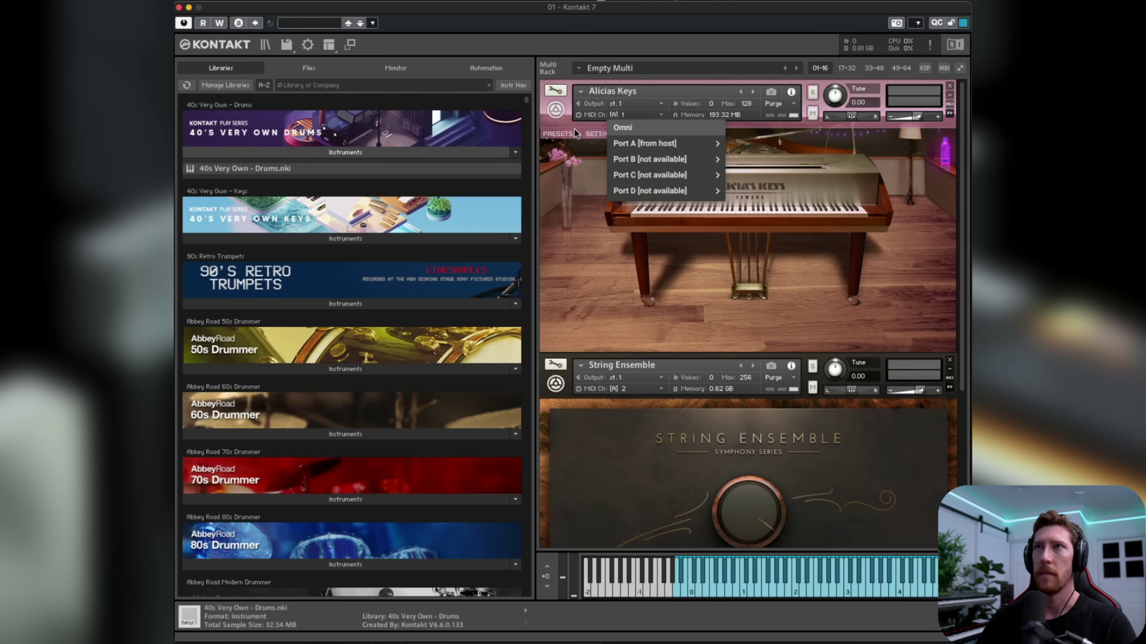
pyautogui.click(586, 125)
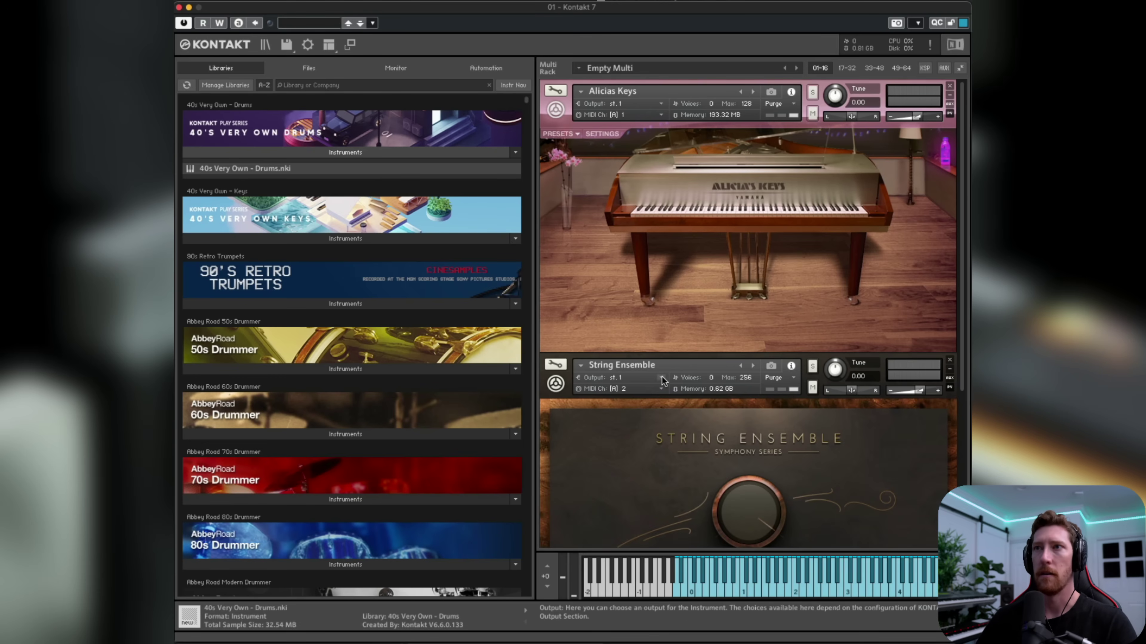
# - Set the String Ensemble's MIDI channel to Port A channel 1 and collapse both instruments in the rack
pyautogui.click(661, 389)
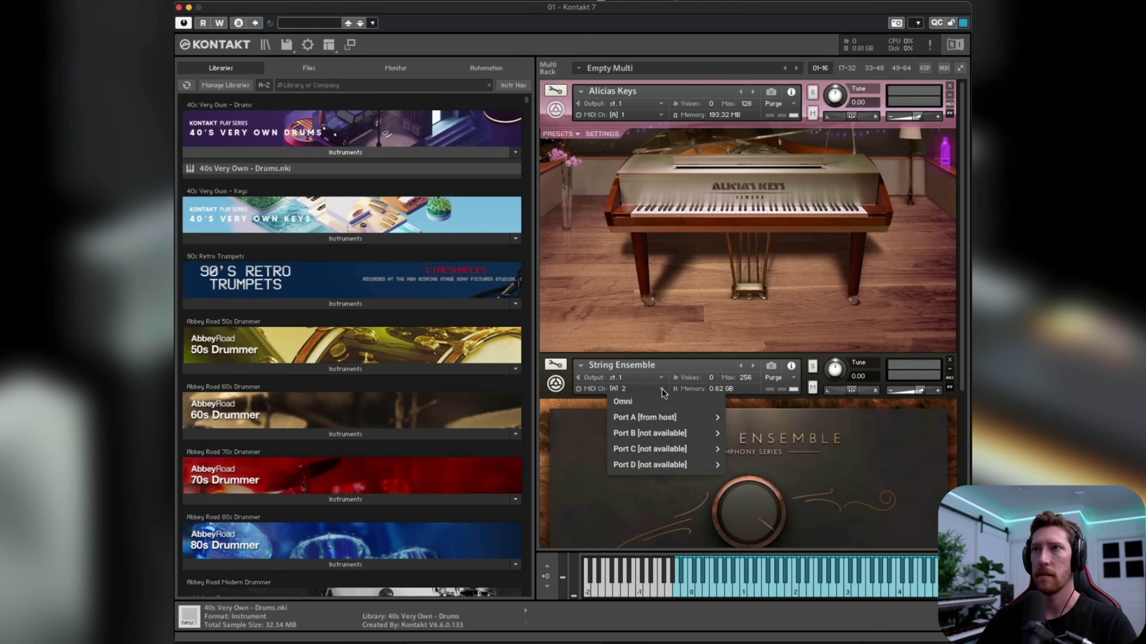
pyautogui.moveTo(667, 419)
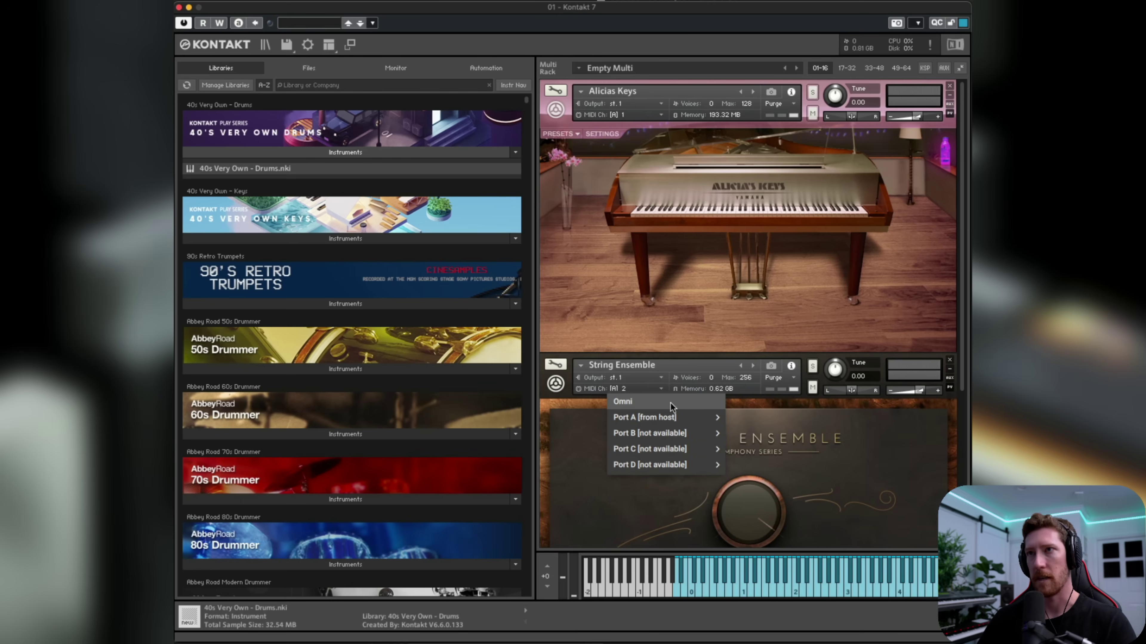
pyautogui.moveTo(705, 418)
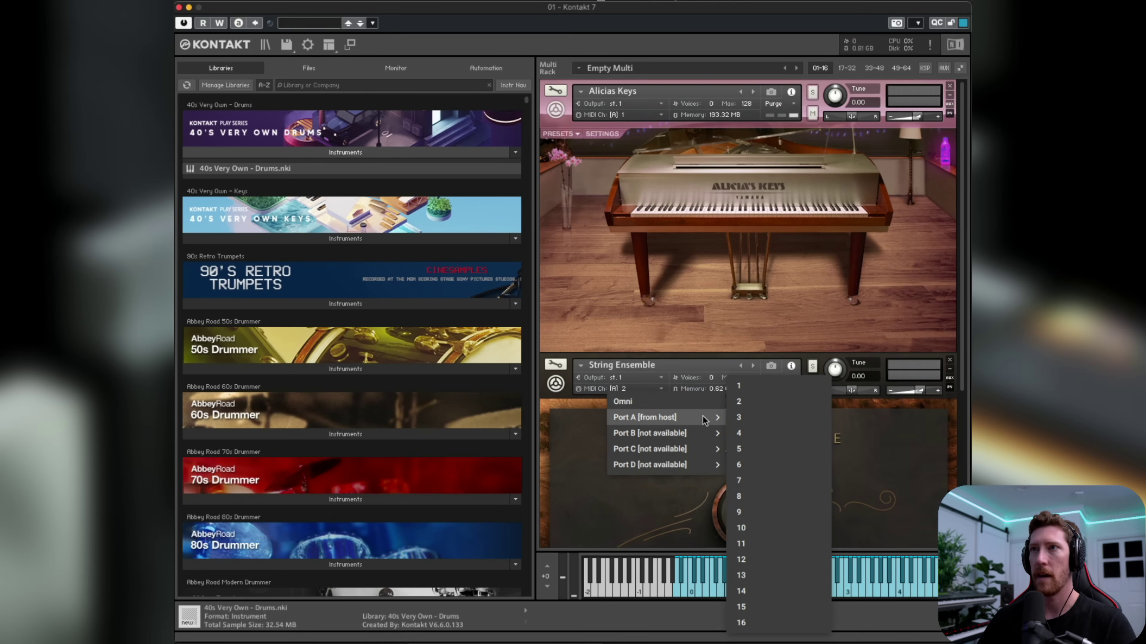
pyautogui.click(753, 386)
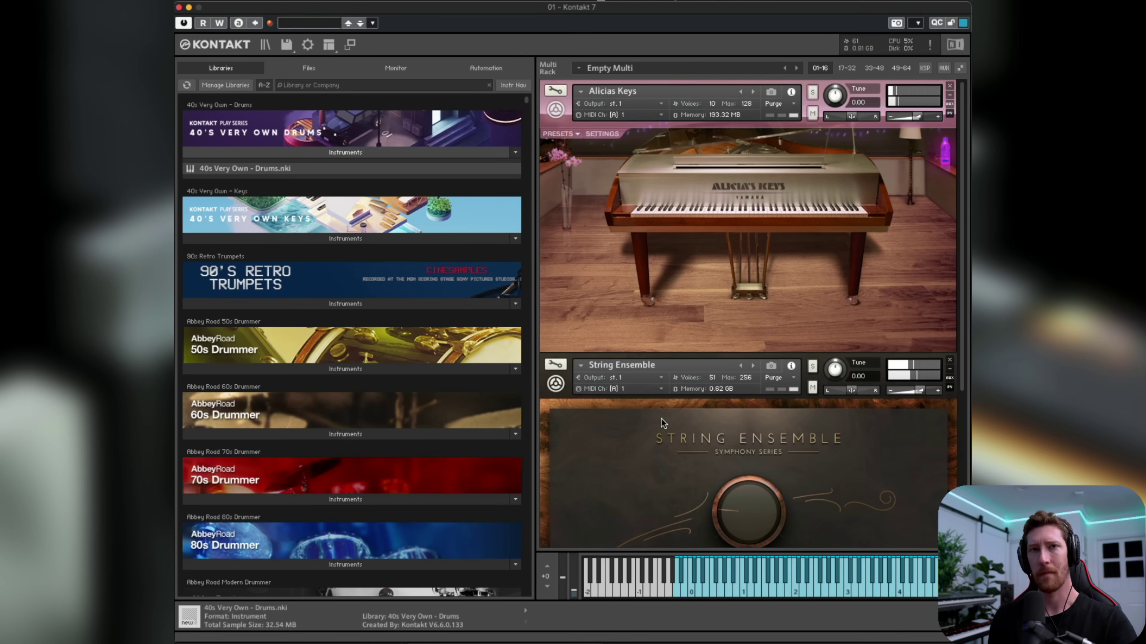
pyautogui.click(554, 111)
pyautogui.click(555, 156)
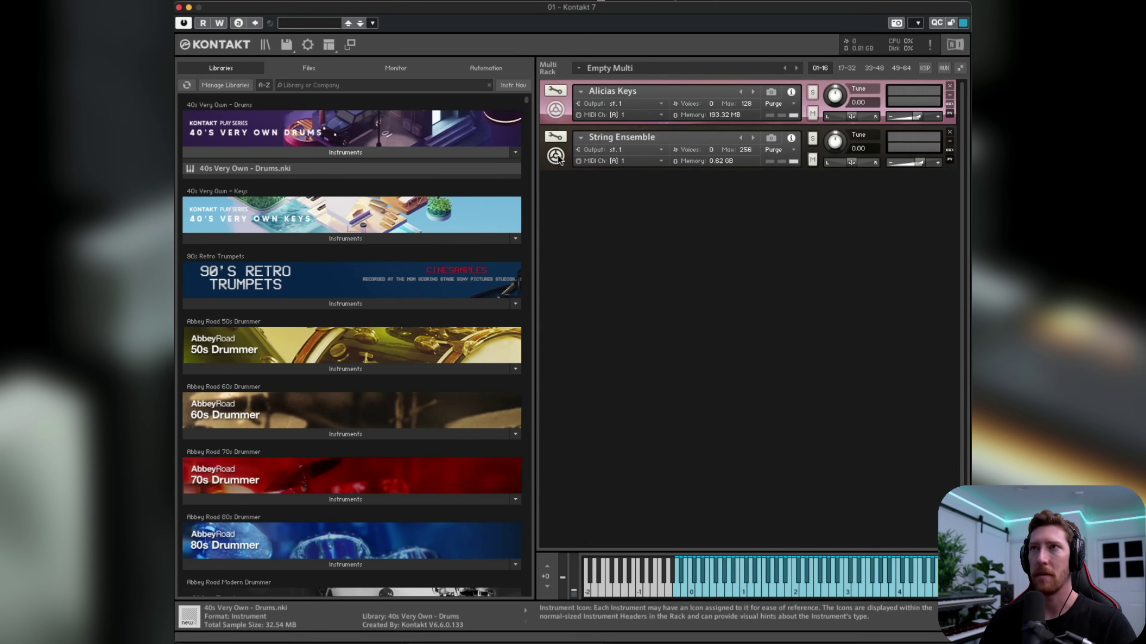
# - Search the libraries for "stray" and load Straylight.nki into the rack below the String Ensemble
pyautogui.click(515, 152)
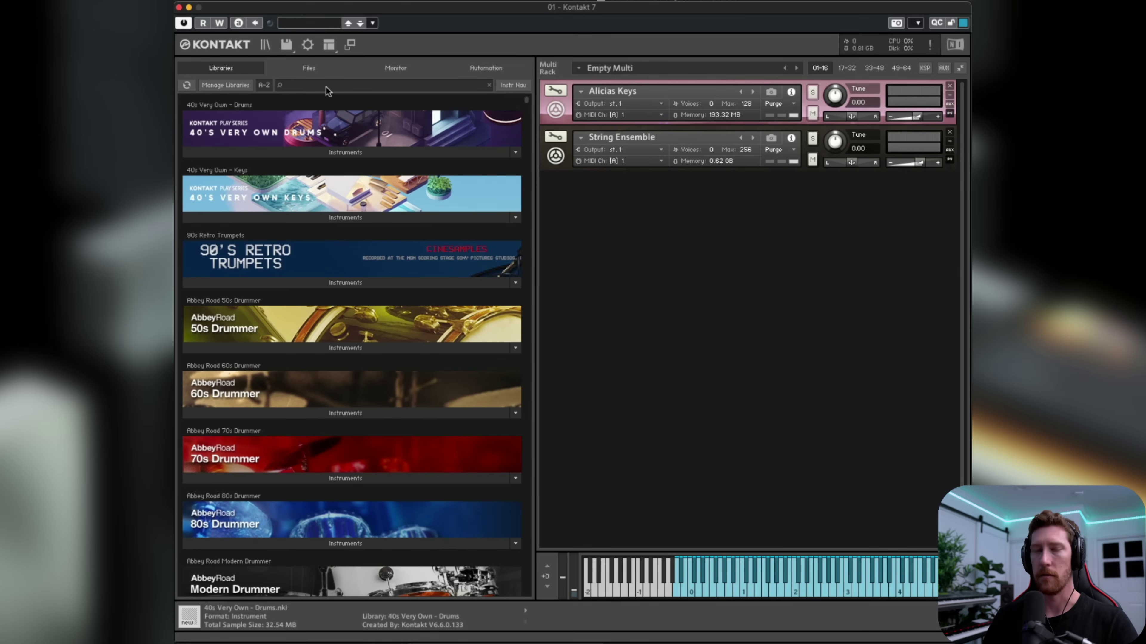
pyautogui.write('stray')
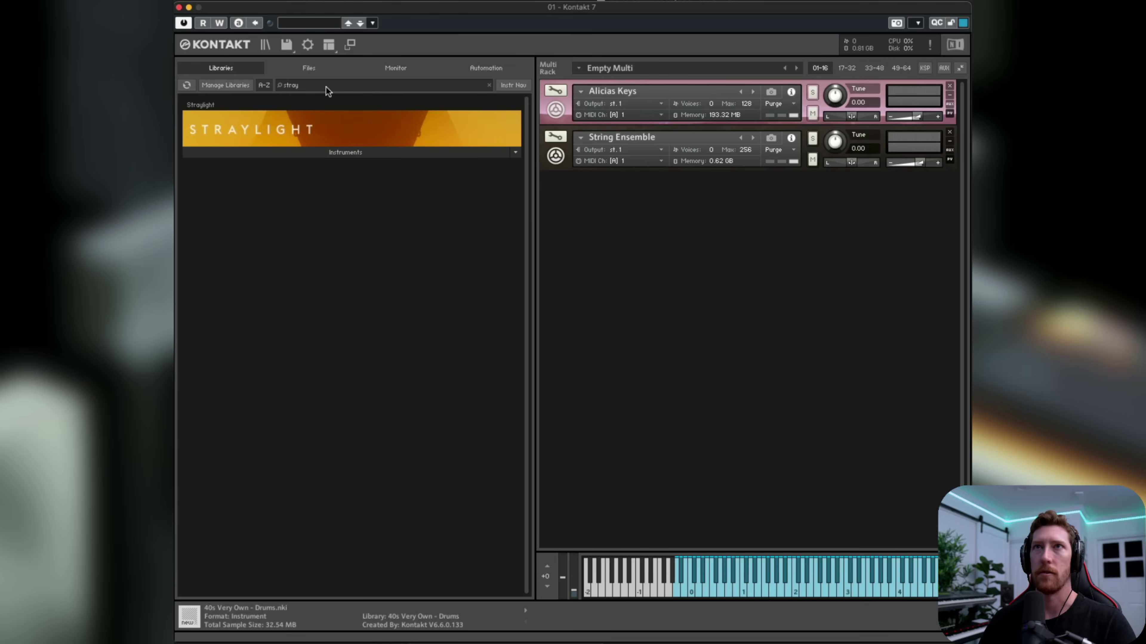
pyautogui.click(326, 152)
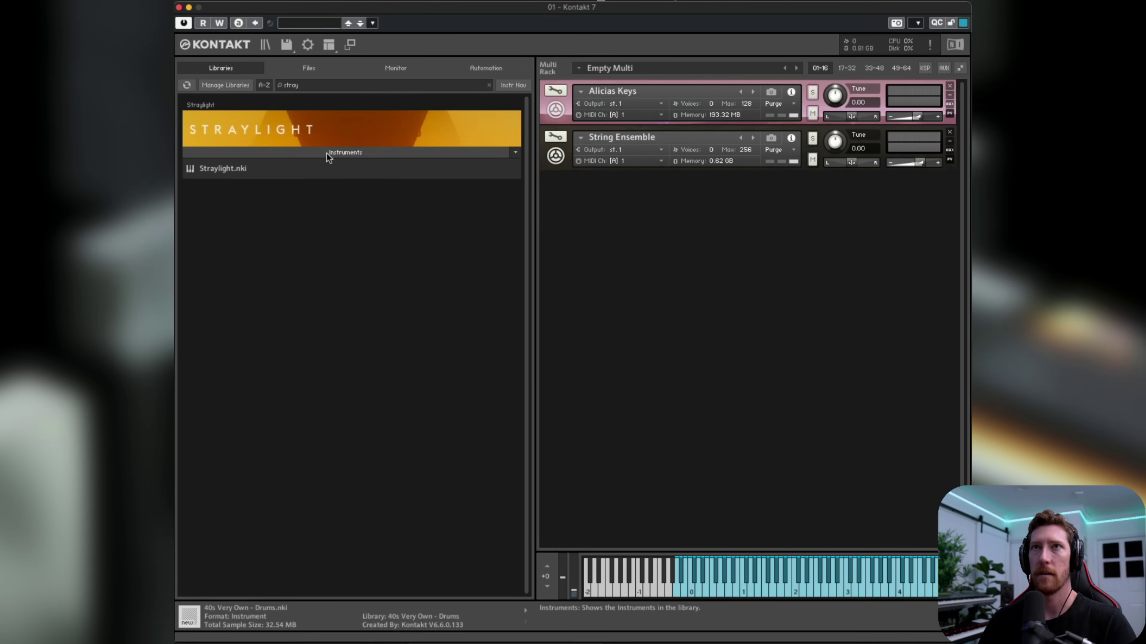
pyautogui.moveTo(206, 167); pyautogui.dragTo(628, 208)
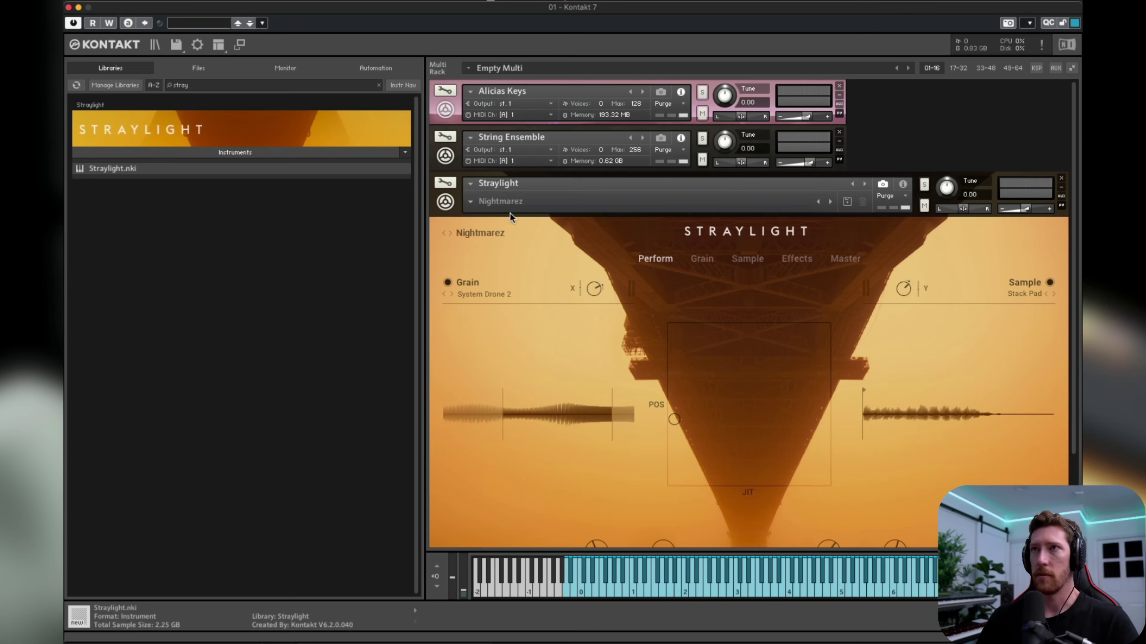
# - Load the Cello Cloud snapshot from Straylight's Pads category
pyautogui.click(470, 203)
pyautogui.moveTo(489, 246)
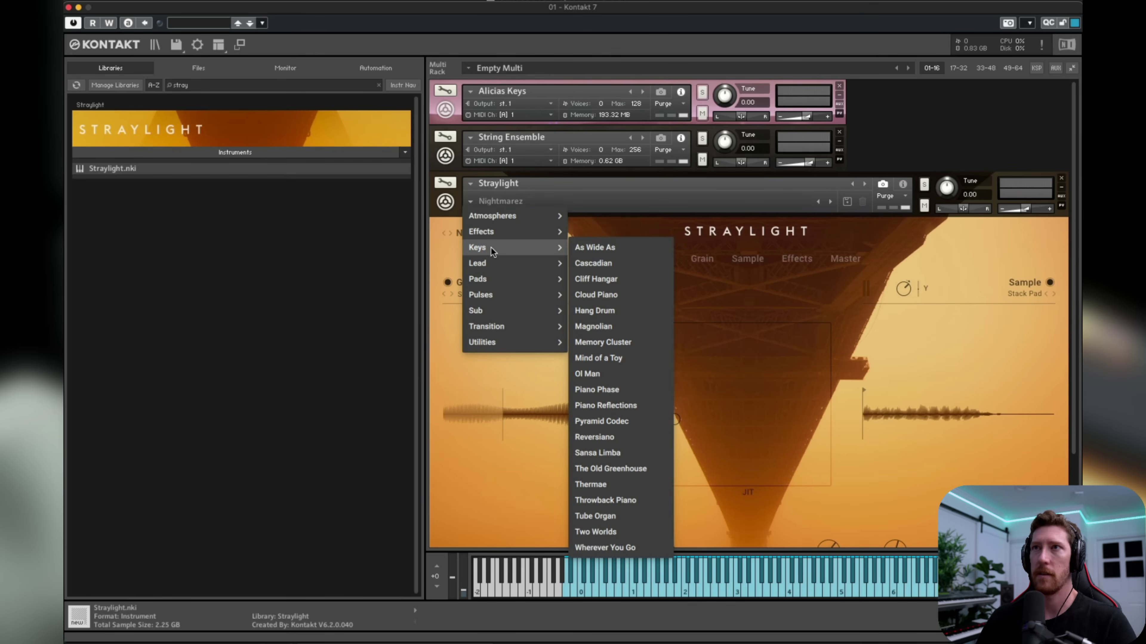
pyautogui.moveTo(494, 275)
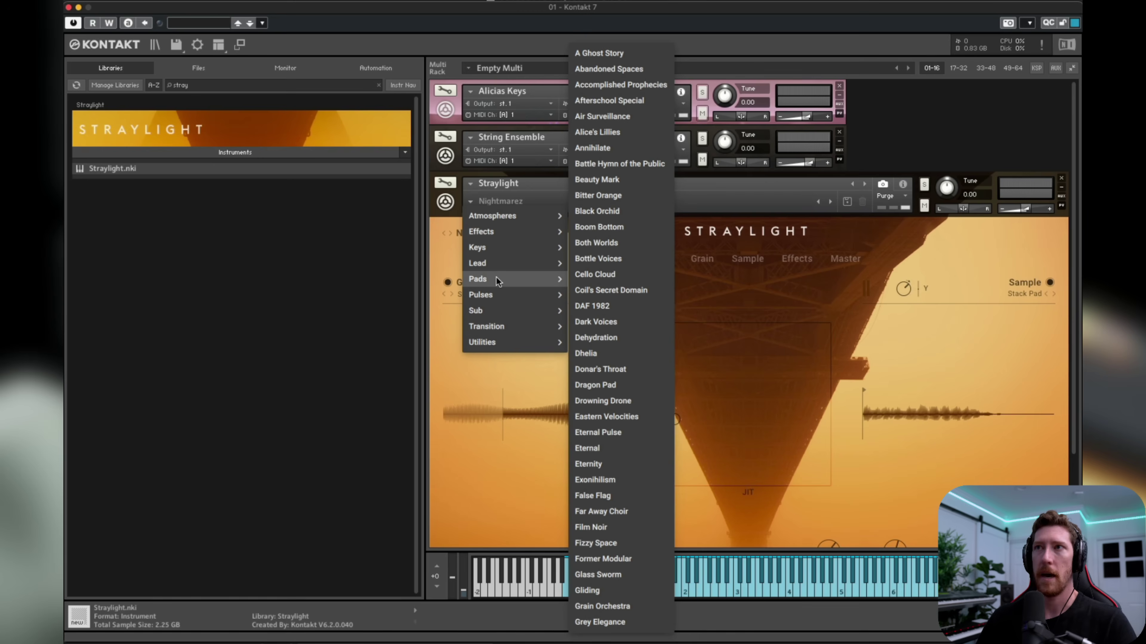
pyautogui.click(625, 274)
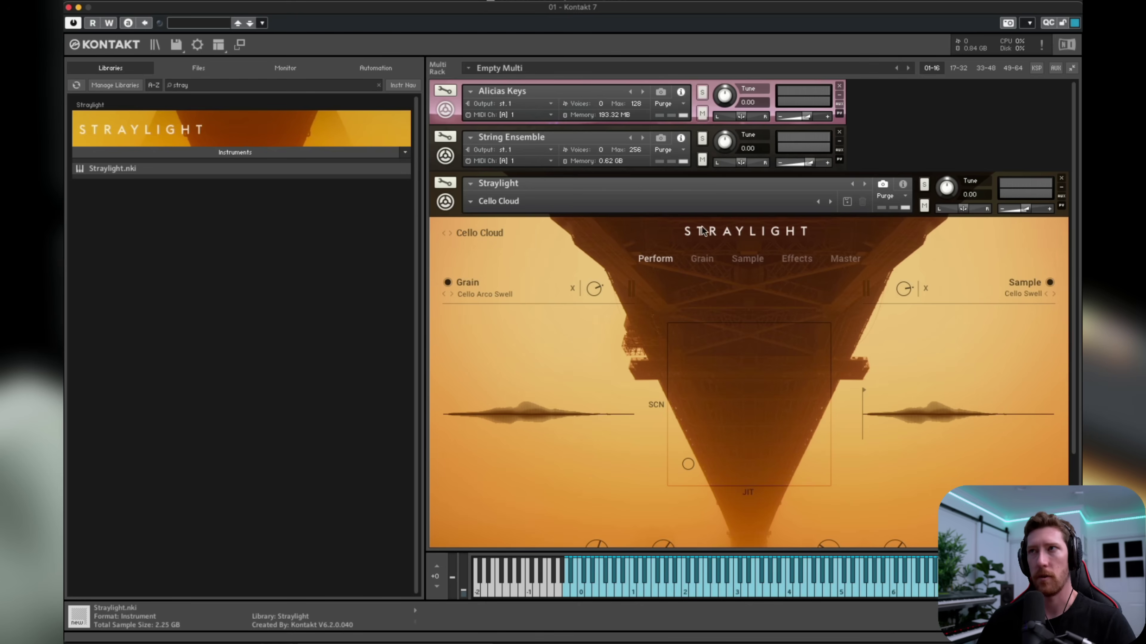
# - Show Straylight's info view and set its MIDI channel to Port A channel 1
pyautogui.click(904, 184)
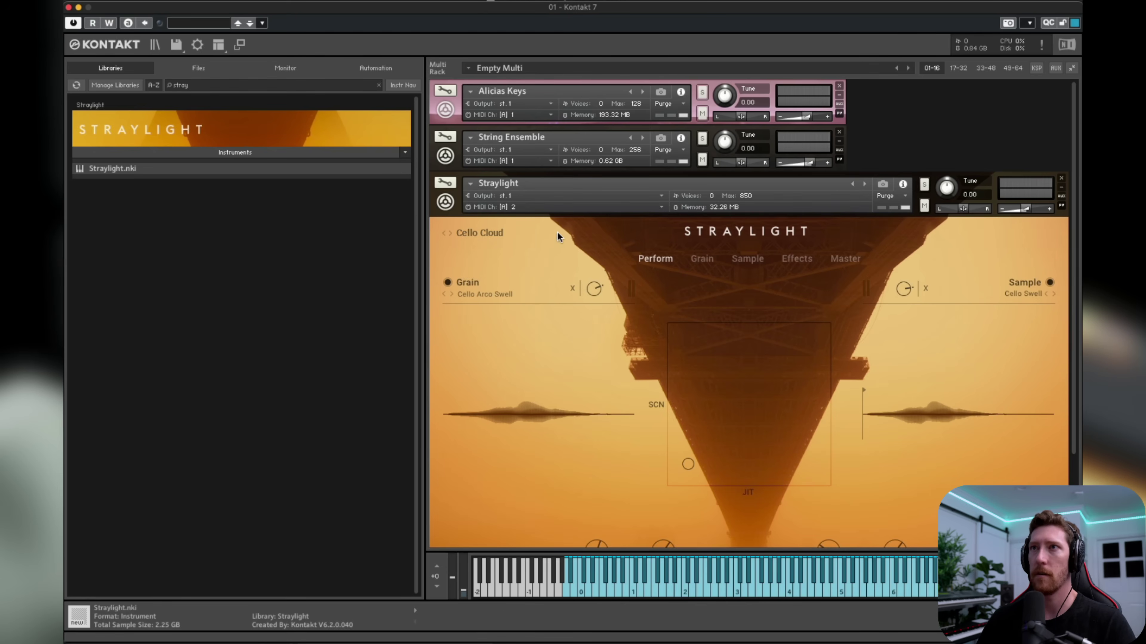
pyautogui.click(662, 207)
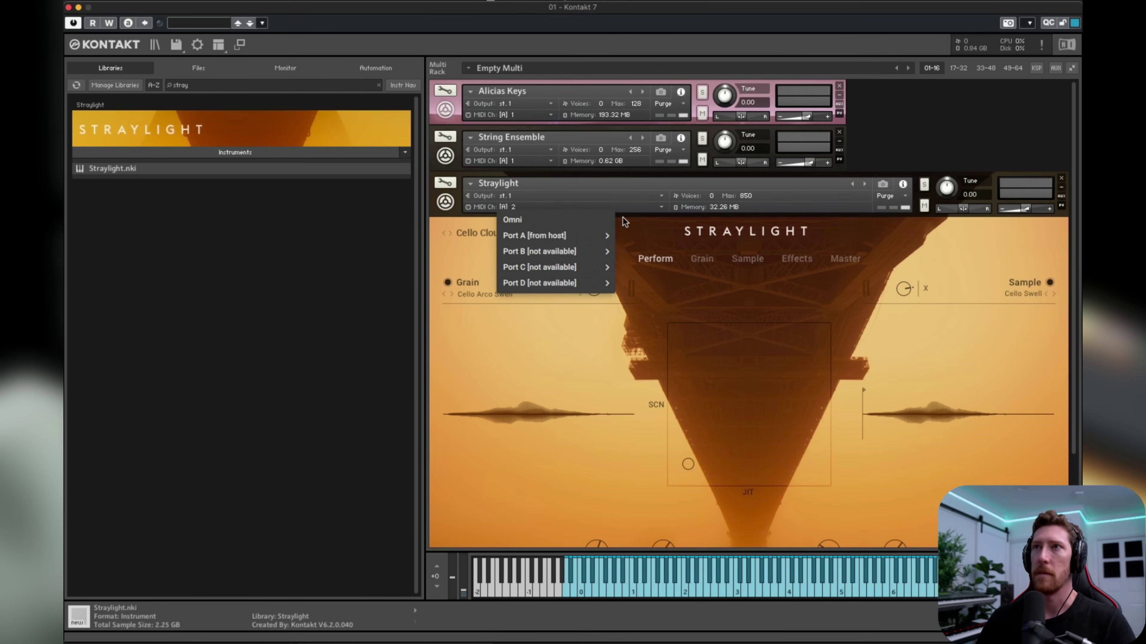
pyautogui.moveTo(582, 232)
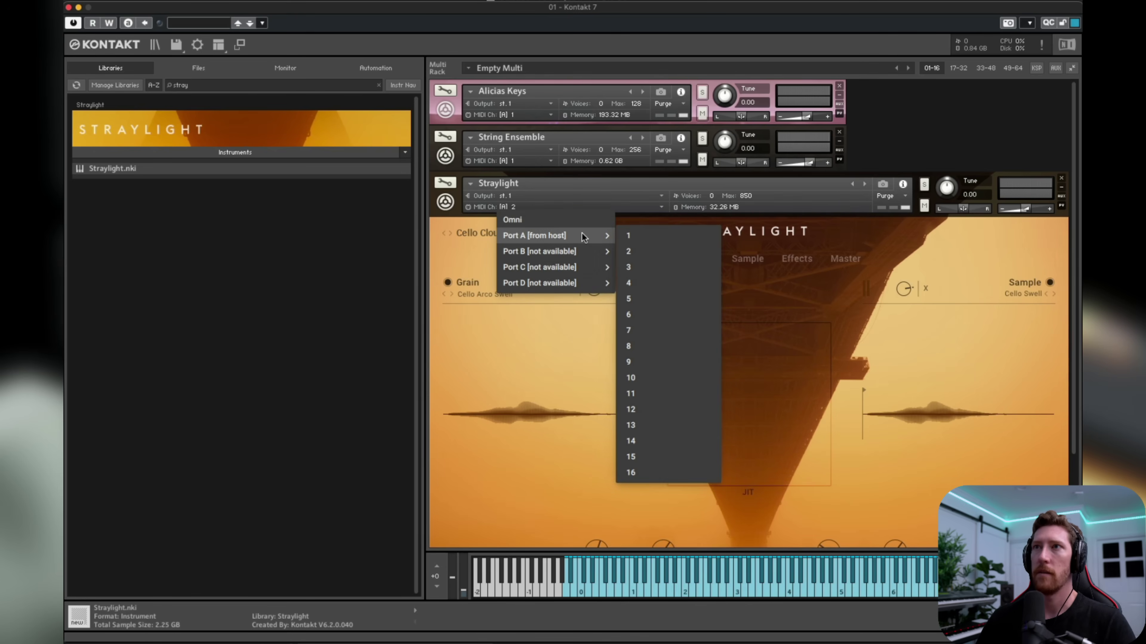
pyautogui.click(638, 234)
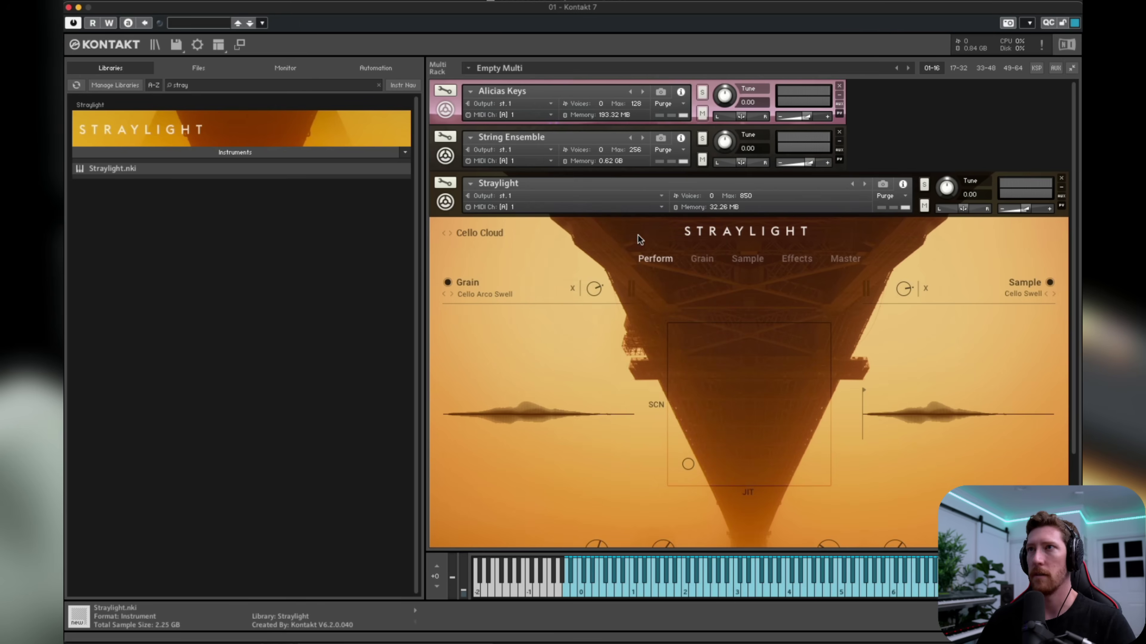
pyautogui.click(446, 203)
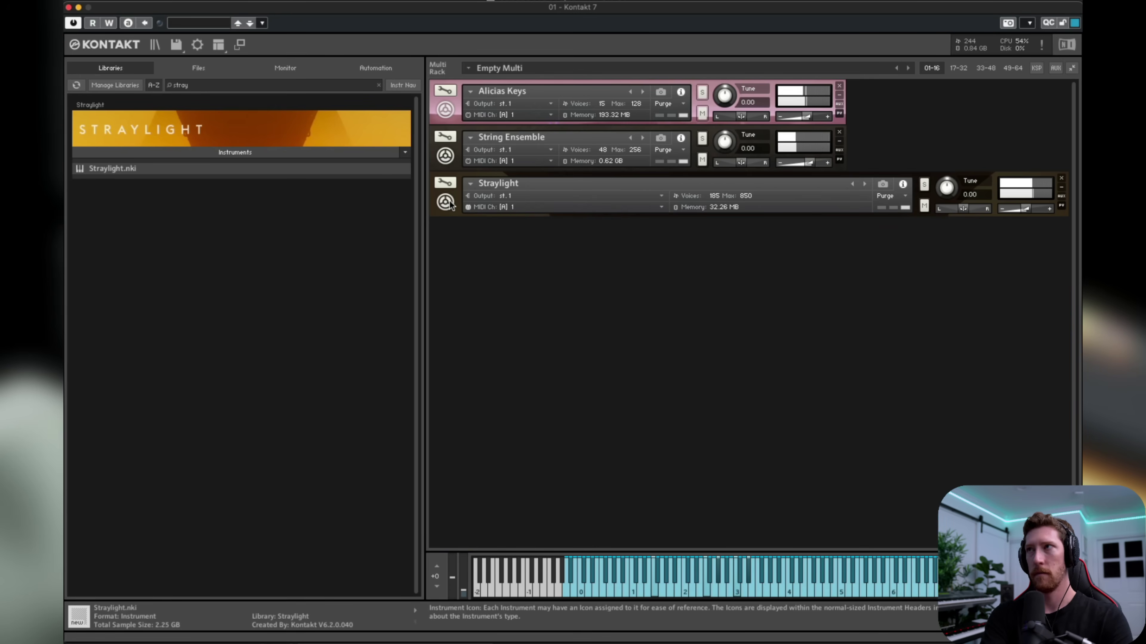
pyautogui.click(446, 203)
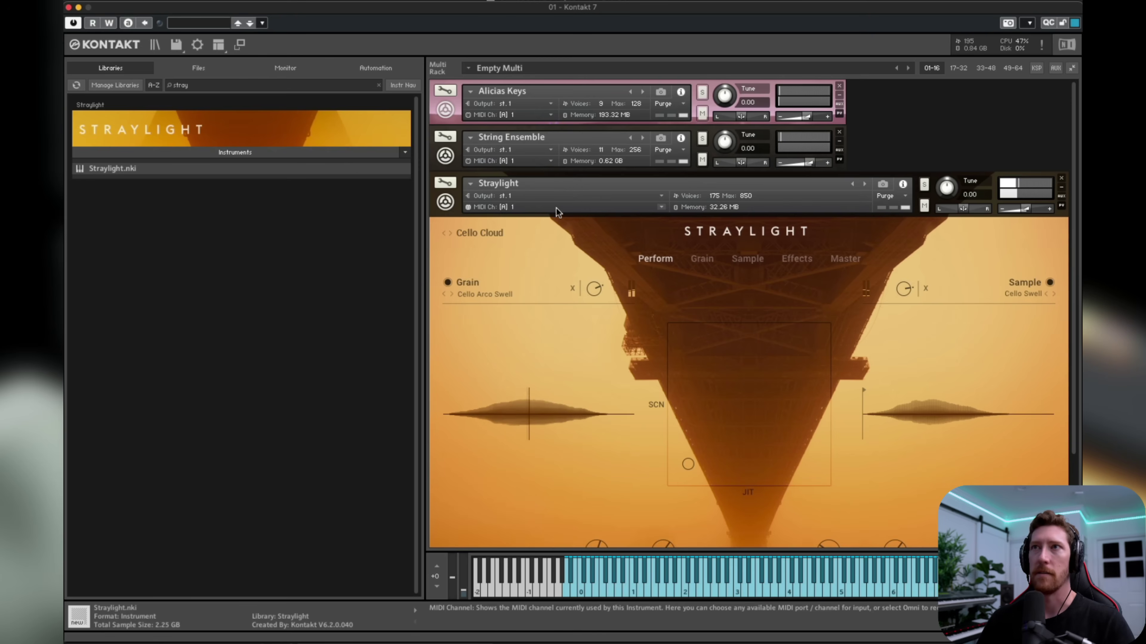
# - Return Straylight to its snapshot view and load the next pad snapshot, Coil's Secret Domain
pyautogui.click(883, 185)
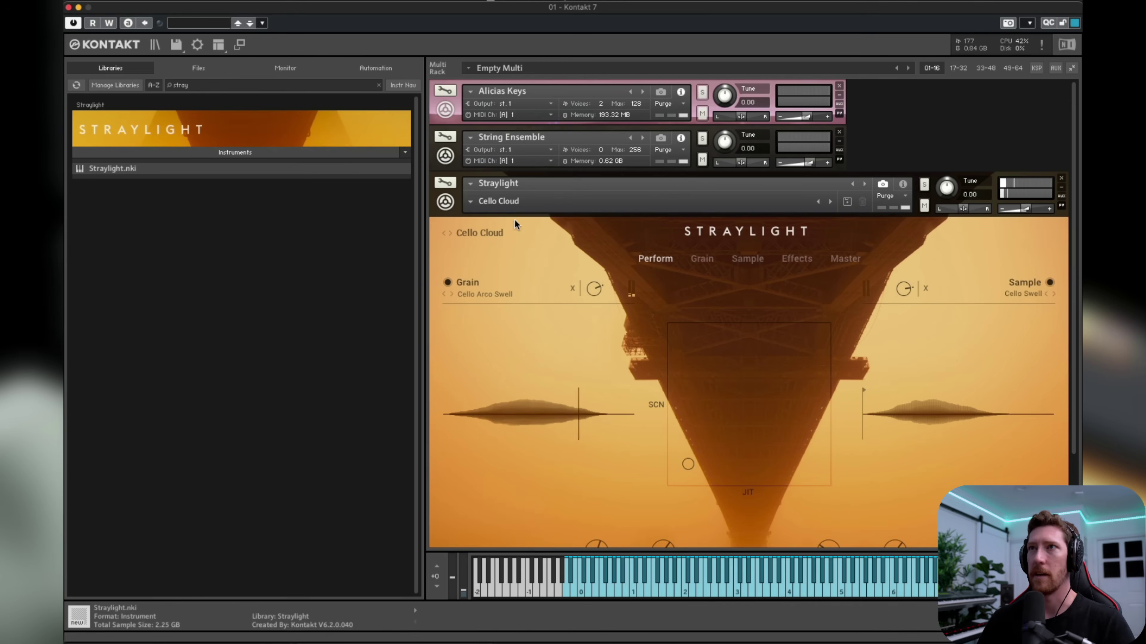
pyautogui.click(830, 201)
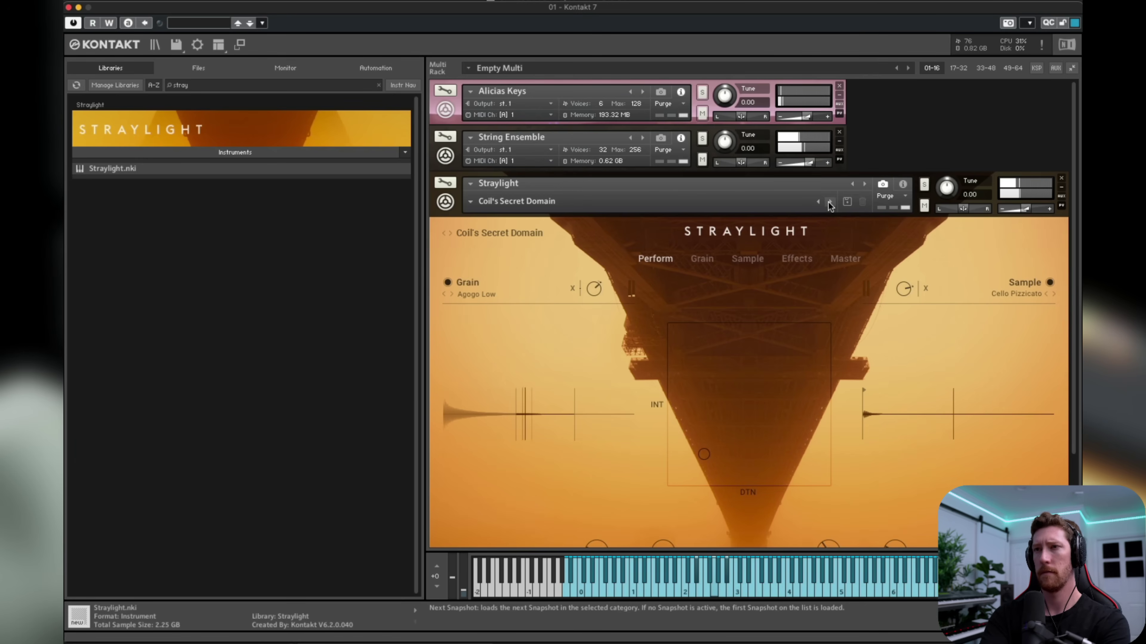
pyautogui.click(446, 202)
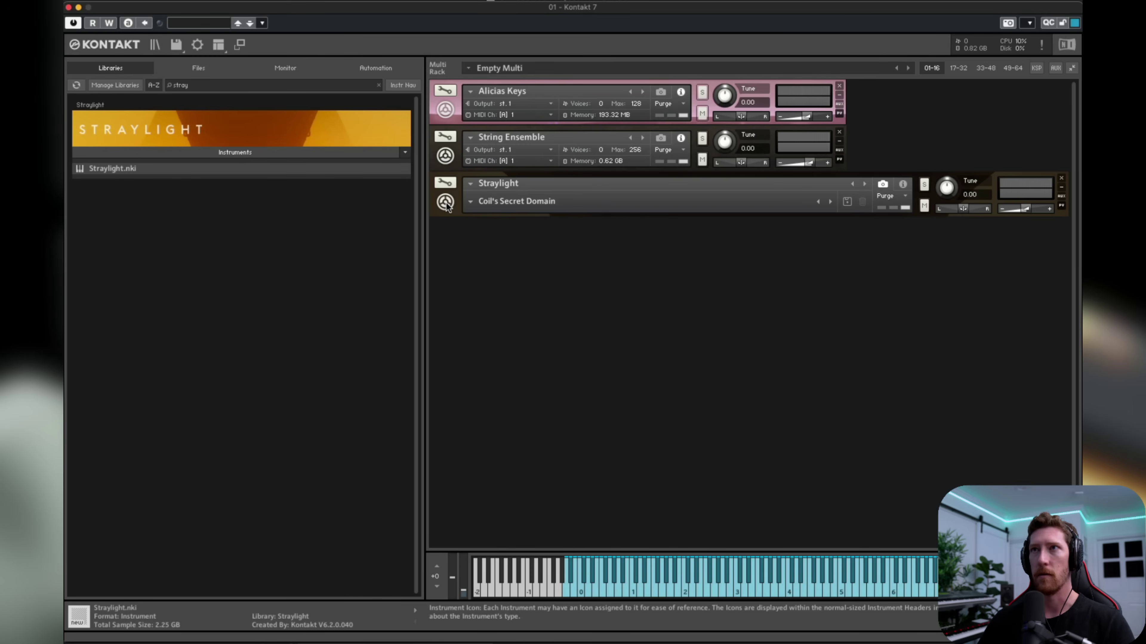
pyautogui.click(445, 204)
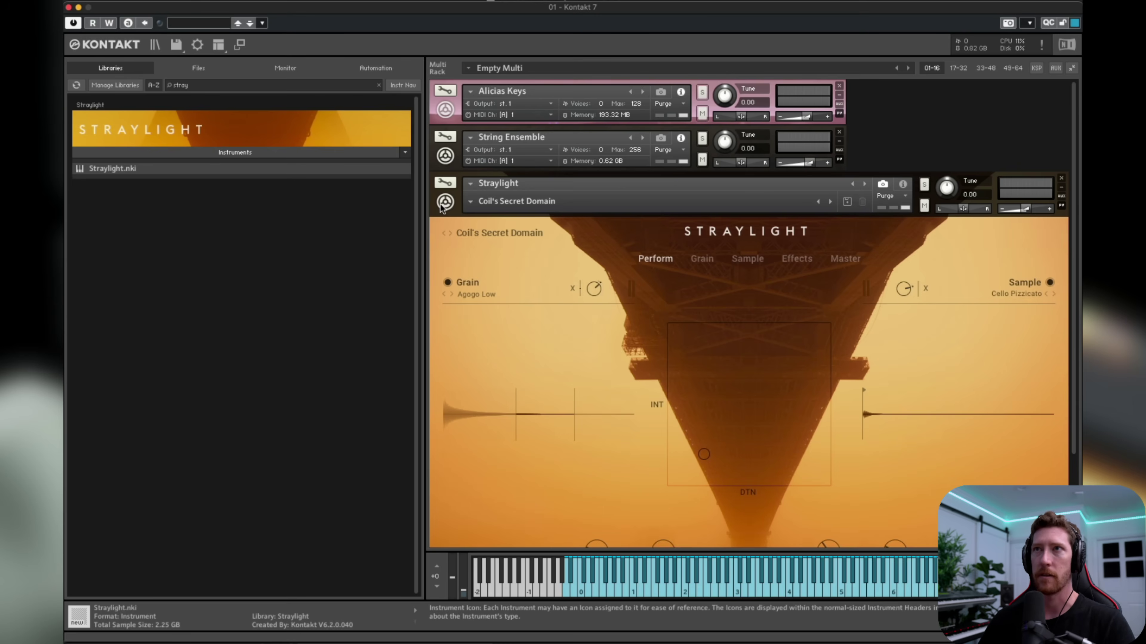
# - Solo Straylight, move its XY pad handle to the upper part of the pad, and turn solo off
pyautogui.scroll(-3, 573, 294)
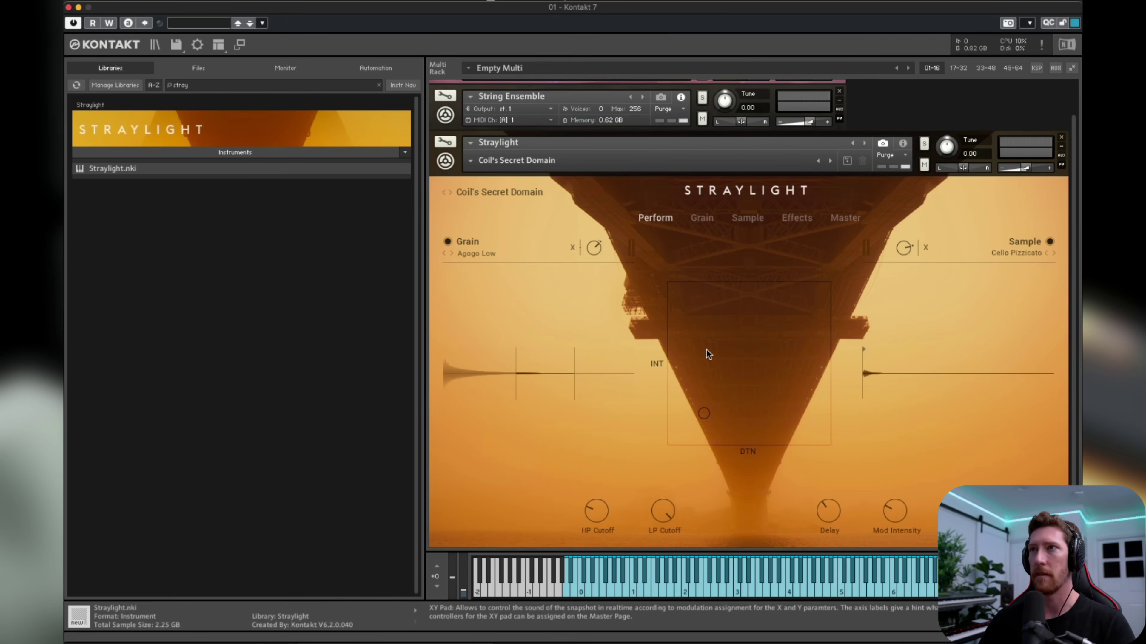
pyautogui.scroll(-1, 708, 354)
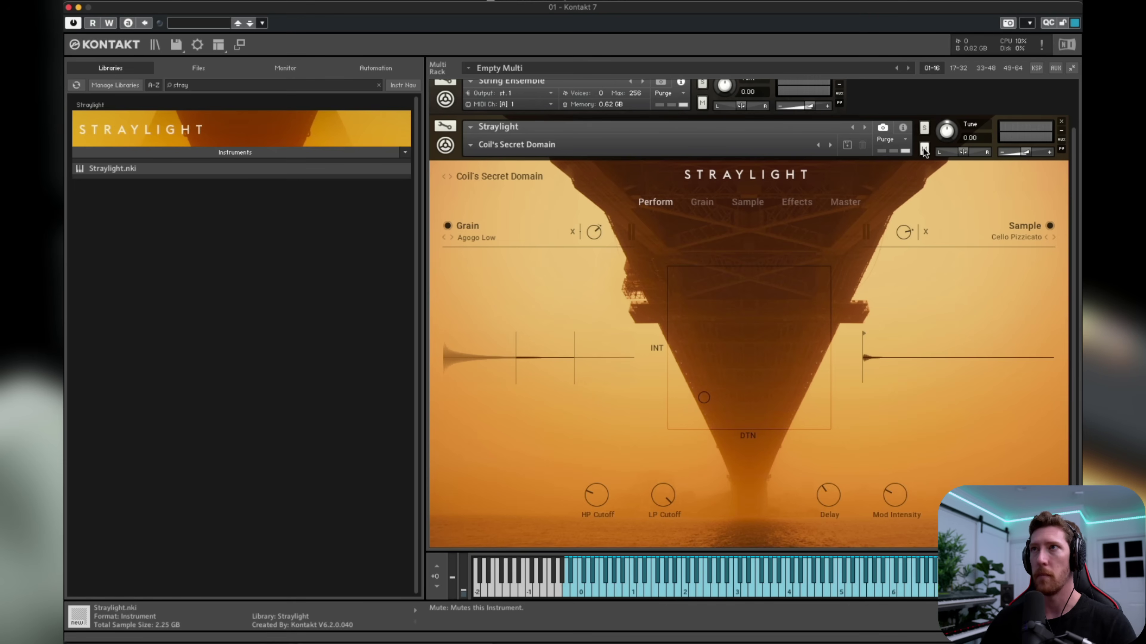
pyautogui.scroll(3, 924, 152)
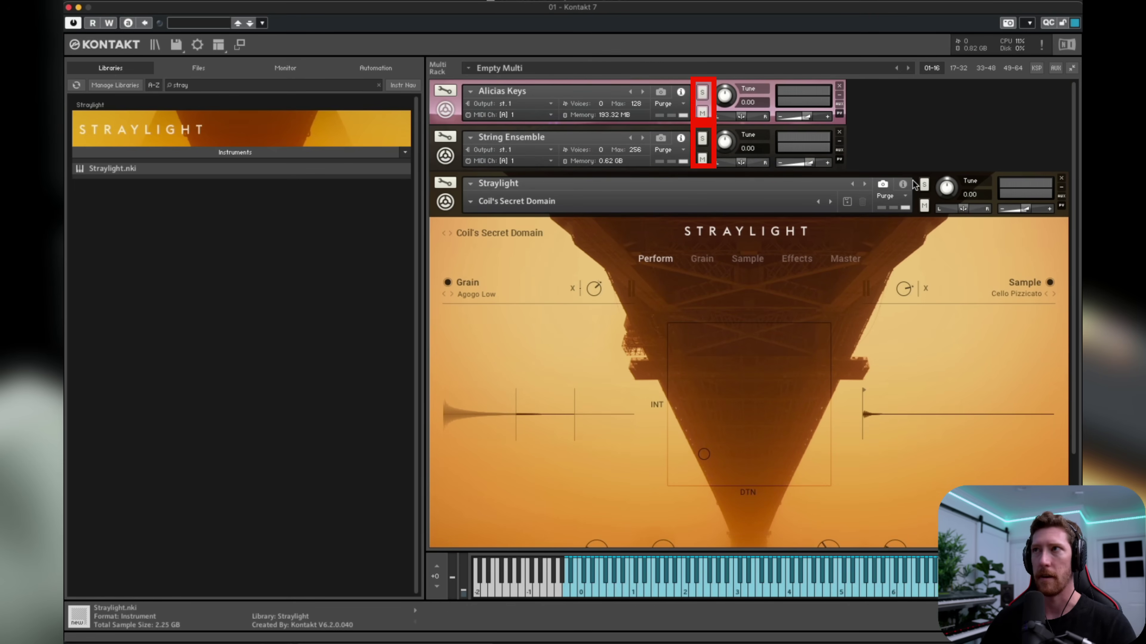
pyautogui.click(923, 186)
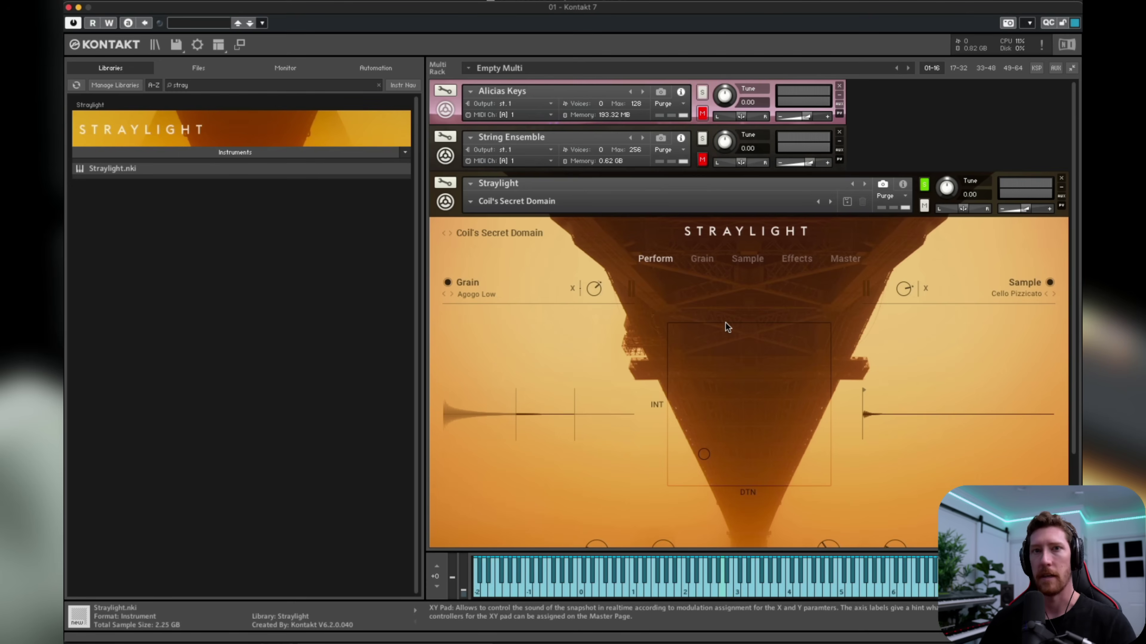
pyautogui.moveTo(717, 443); pyautogui.dragTo(736, 346)
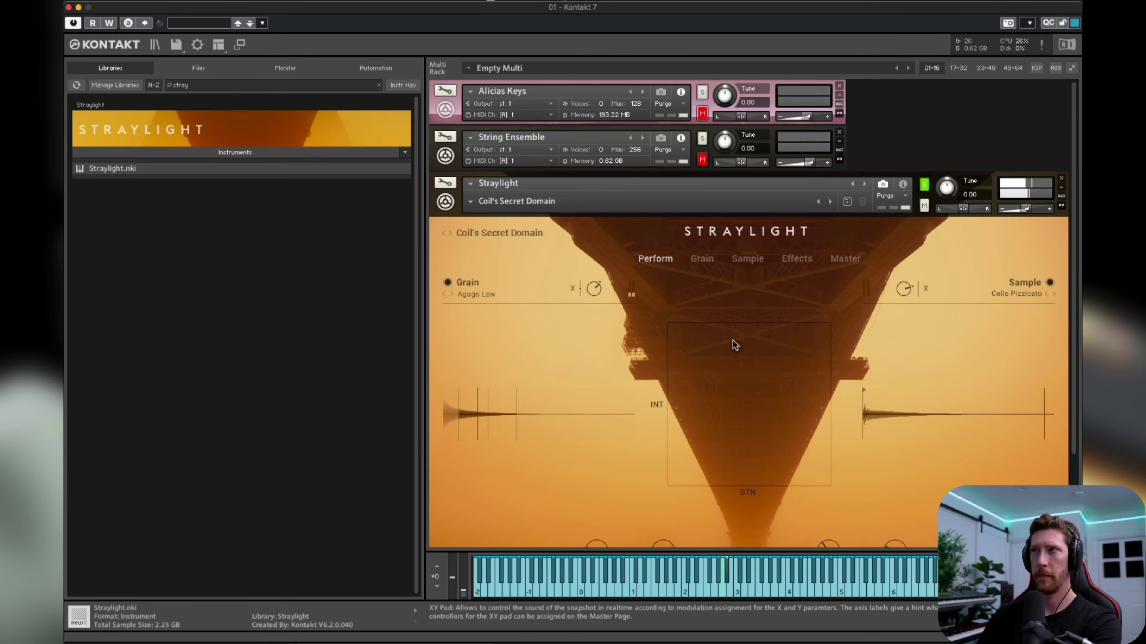
pyautogui.click(924, 185)
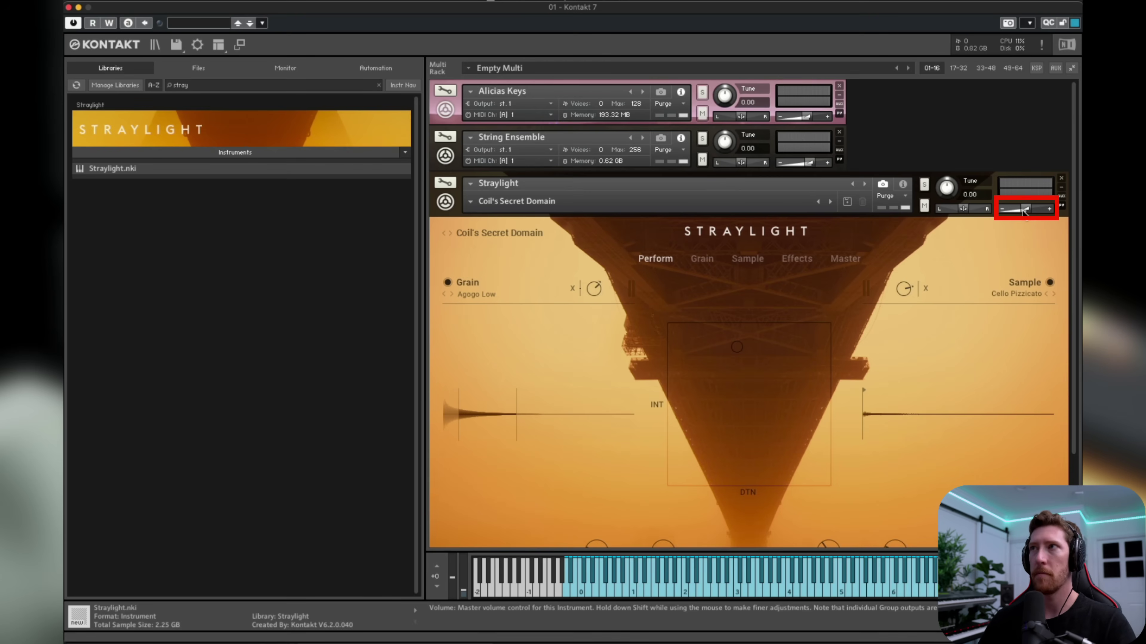
# - Sweep Straylight's volume to minimum, bring it back to slightly below its starting level, and try the pan slider
pyautogui.moveTo(1019, 213); pyautogui.dragTo(1020, 206)
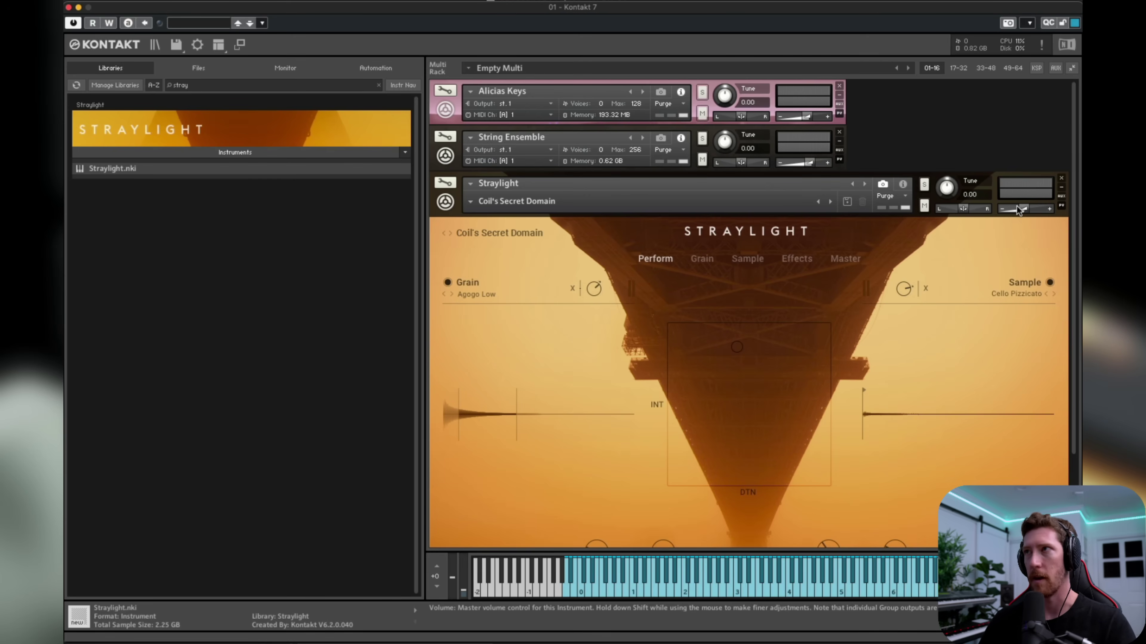
pyautogui.moveTo(1024, 205); pyautogui.dragTo(1001, 207)
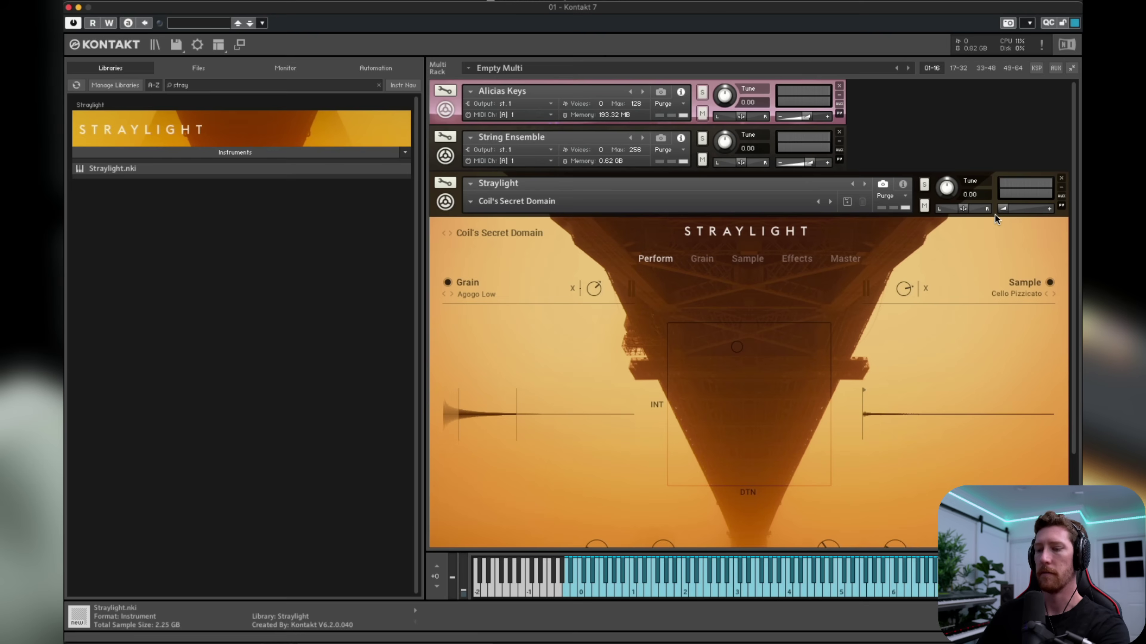
pyautogui.moveTo(1004, 209); pyautogui.dragTo(1023, 207)
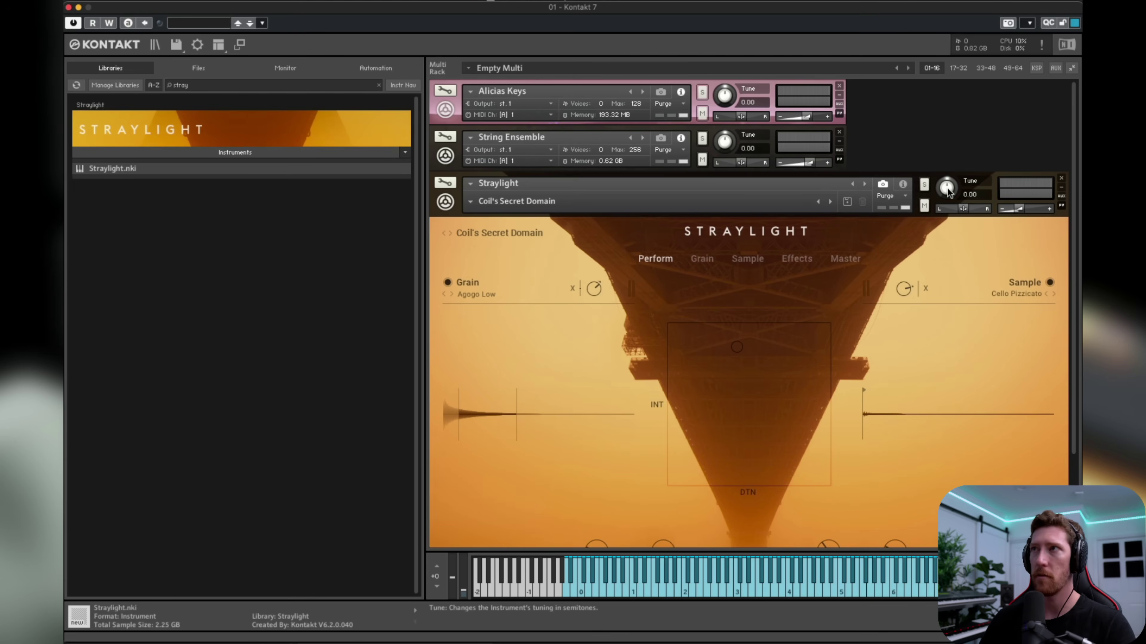
pyautogui.moveTo(963, 207)
pyautogui.mouseDown()
pyautogui.moveTo(982, 210)
pyautogui.moveTo(964, 208)
pyautogui.mouseUp()
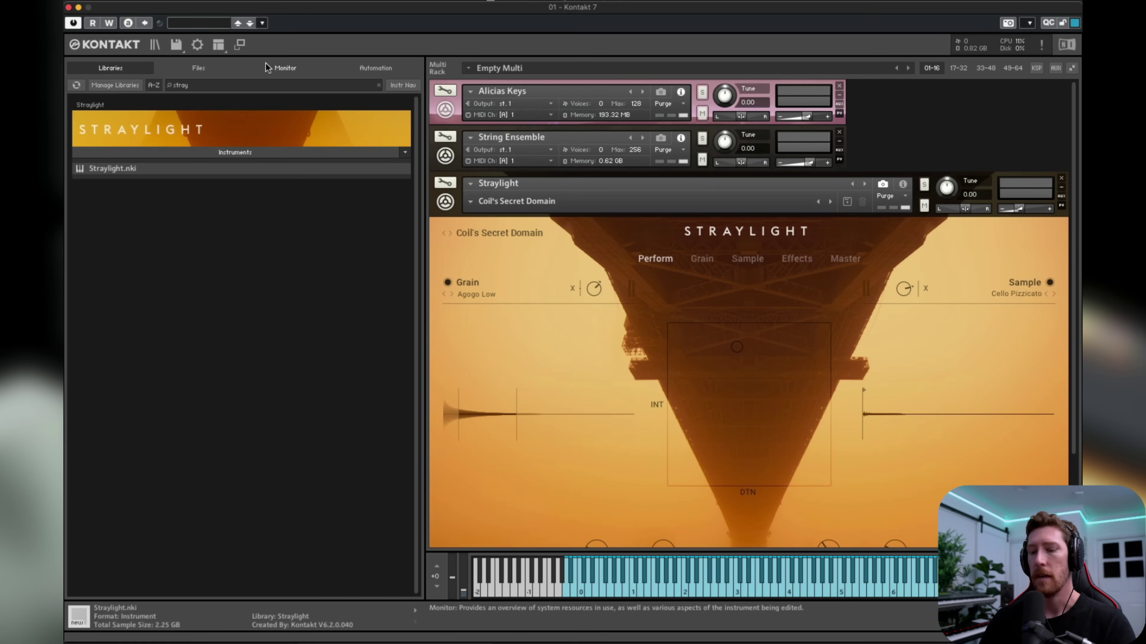
# - Show the Master editor above the rack and set the master tuning to 440.42 Hz
pyautogui.click(224, 50)
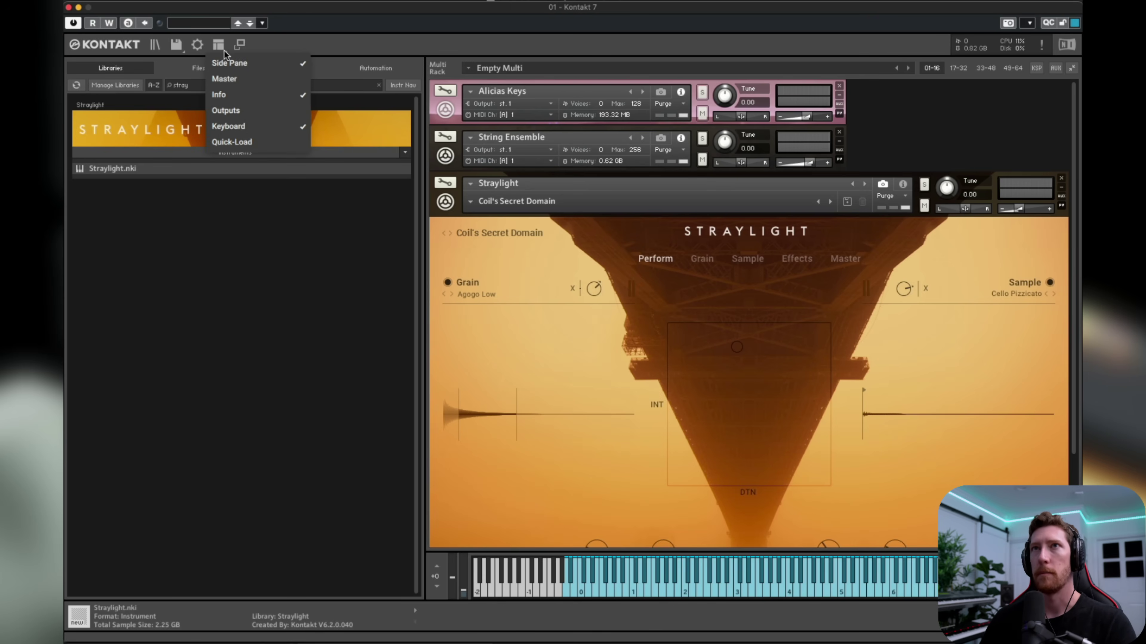
pyautogui.click(231, 78)
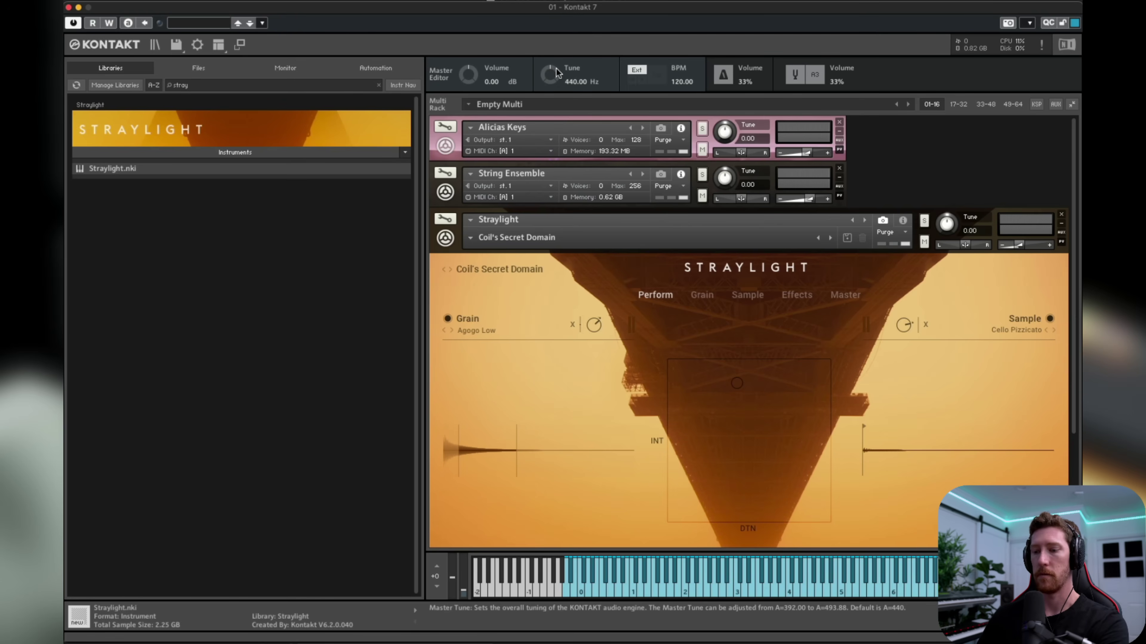
pyautogui.moveTo(550, 76)
pyautogui.mouseDown()
pyautogui.moveTo(557, 28)
pyautogui.moveTo(555, 76)
pyautogui.mouseUp()
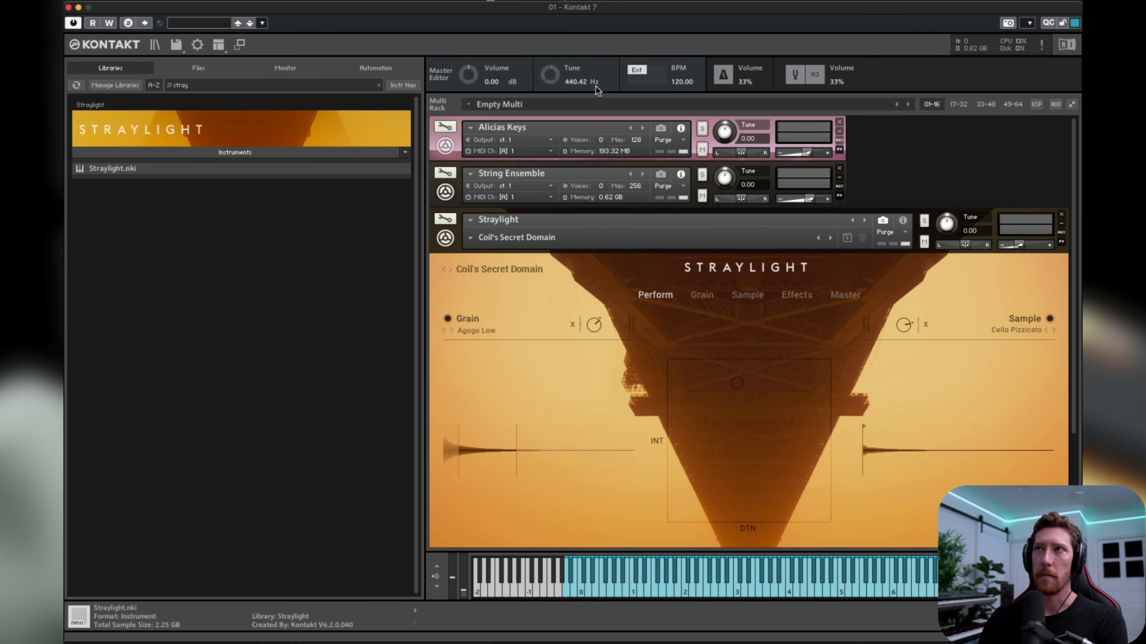
# - Hide the Master editor, then collapse Straylight's performance interface and show it again
pyautogui.click(219, 49)
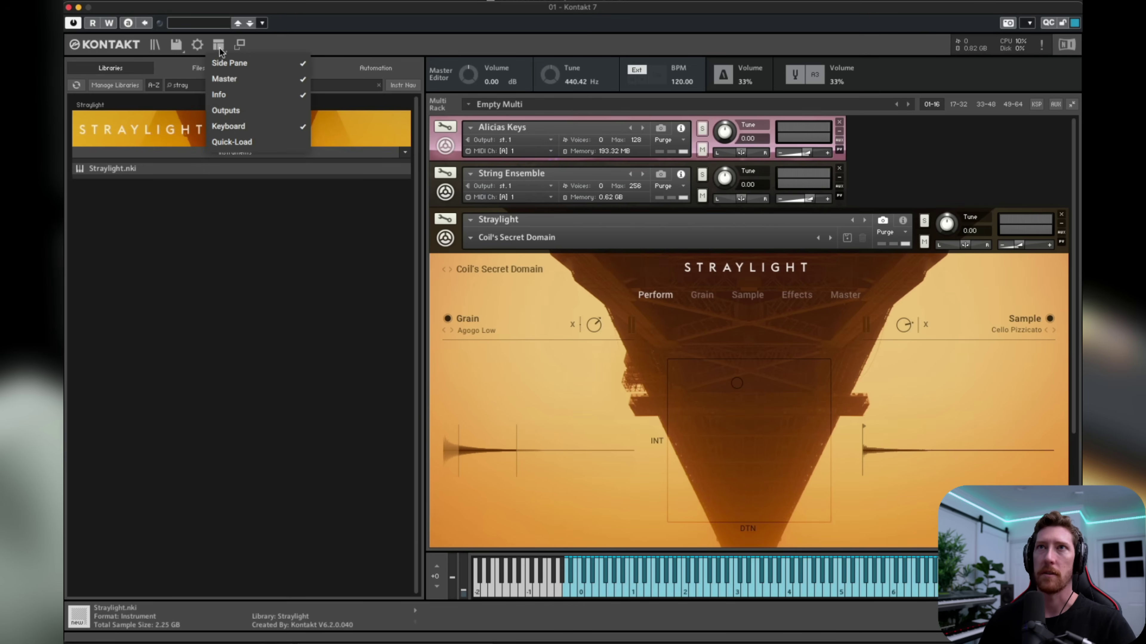
pyautogui.click(246, 80)
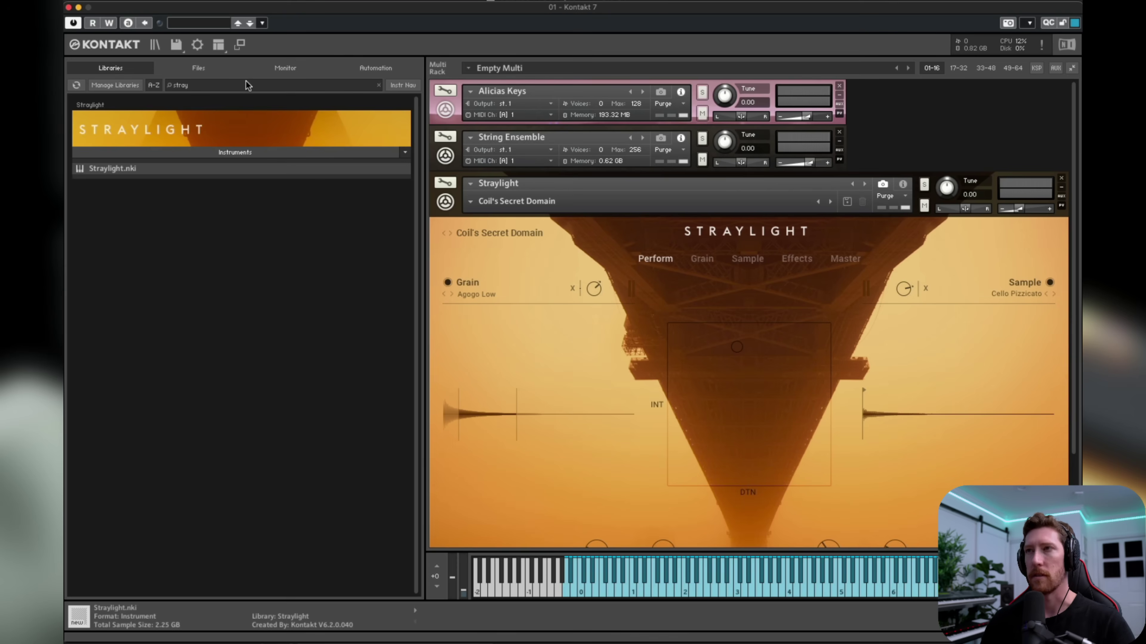
pyautogui.click(450, 206)
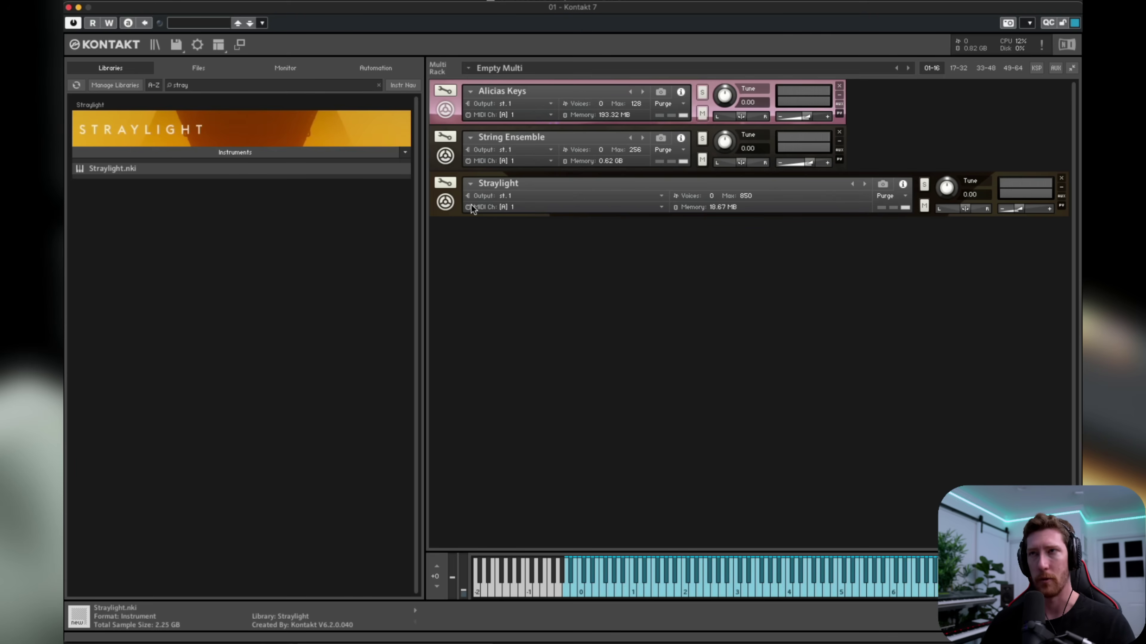
pyautogui.click(441, 196)
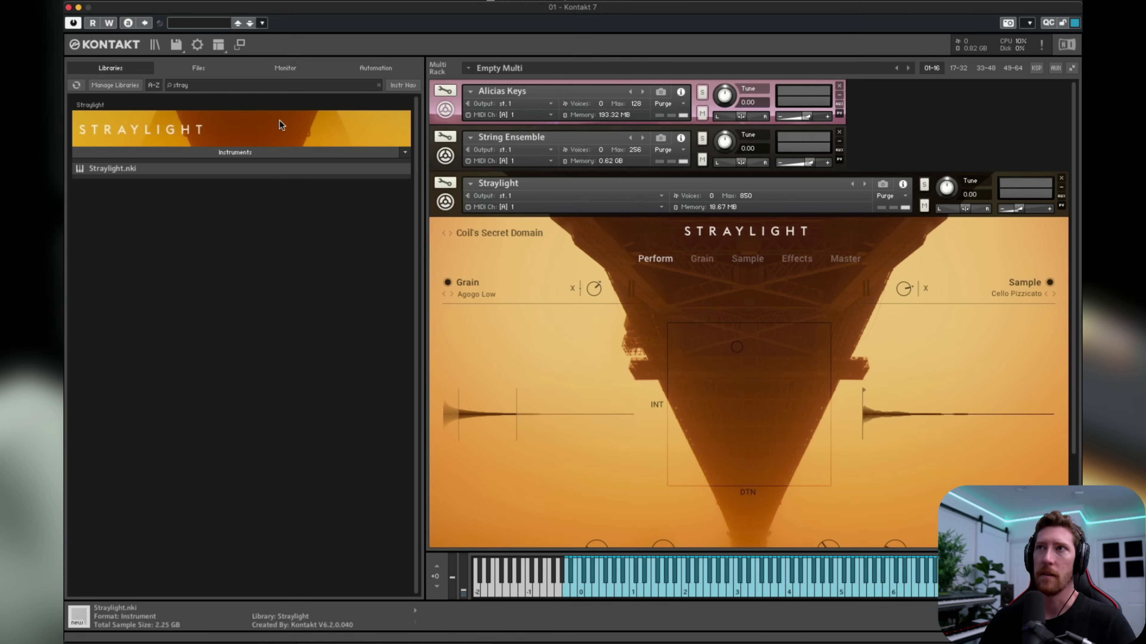
# - Save the three-instrument rack as a Patch Only multi (.nkm) on the Desktop under a custom name
pyautogui.click(178, 49)
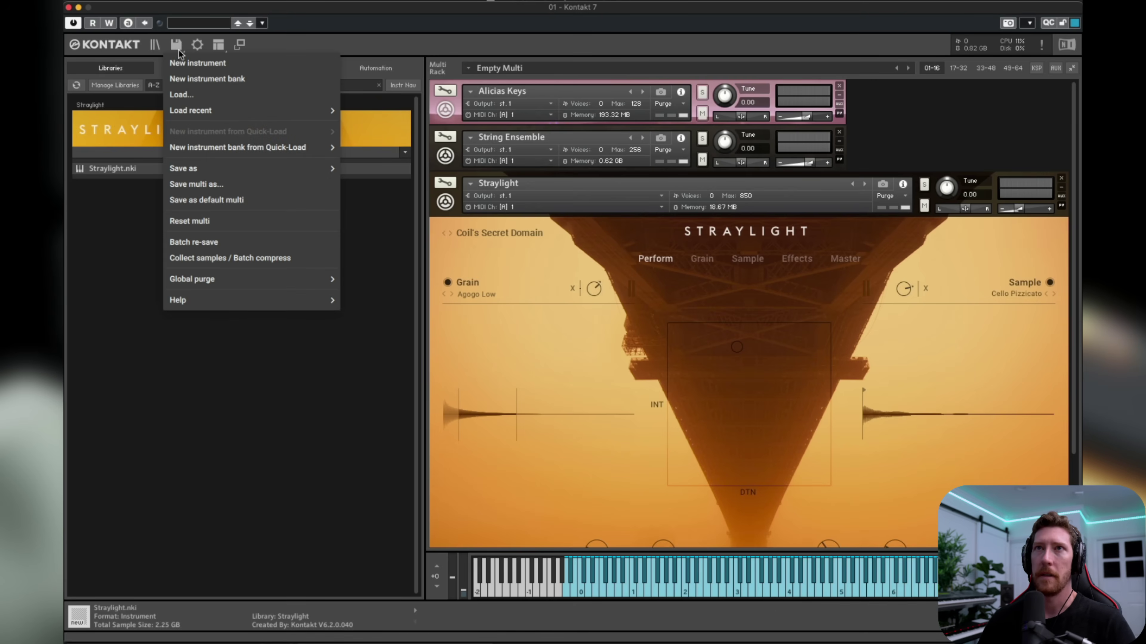
pyautogui.click(227, 184)
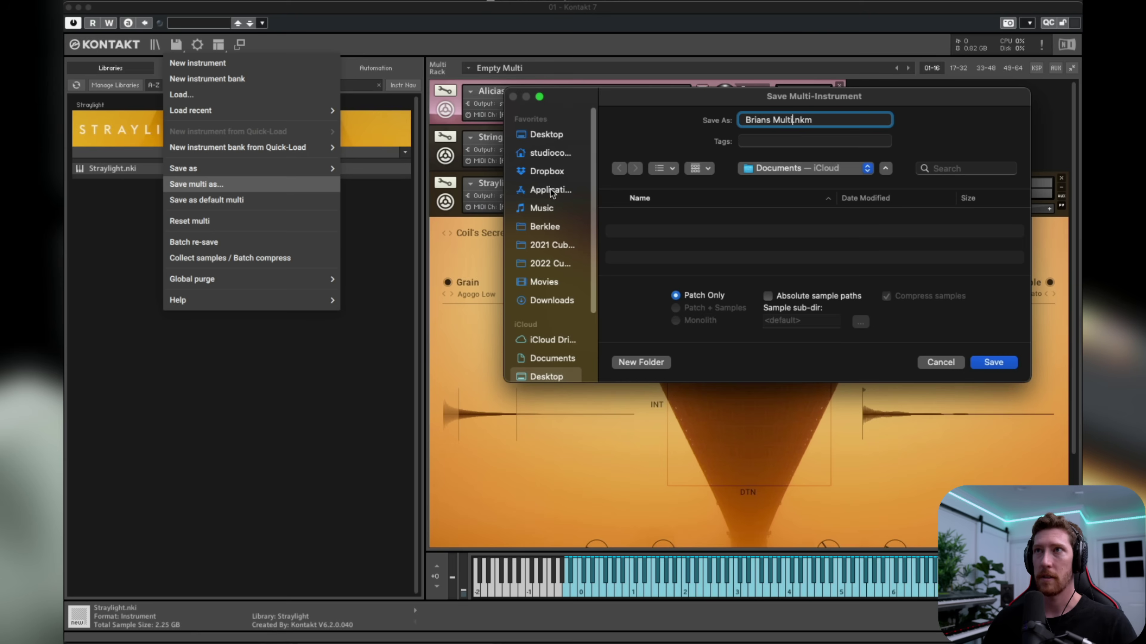
pyautogui.click(550, 134)
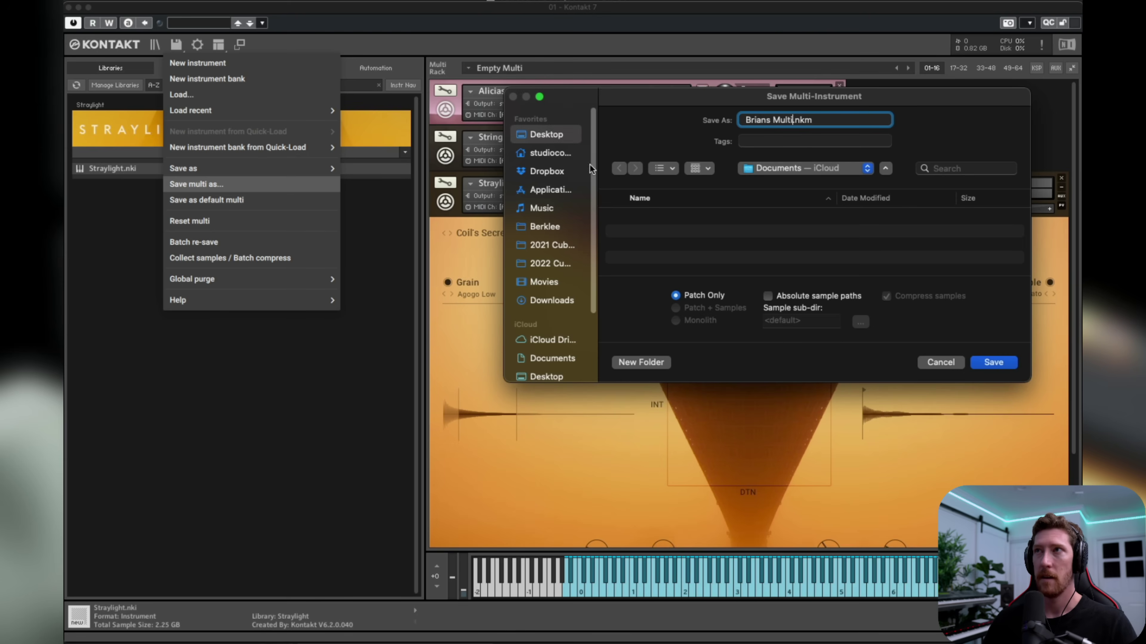
pyautogui.click(995, 363)
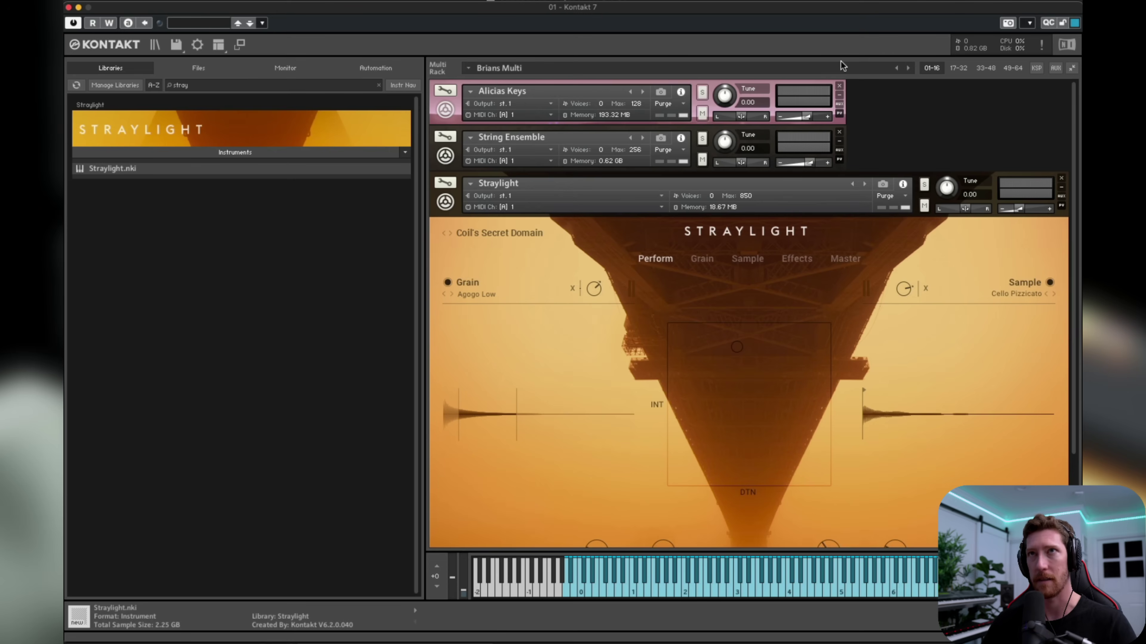
# - Reset the multi, discarding all loaded instruments from the rack
pyautogui.click(177, 44)
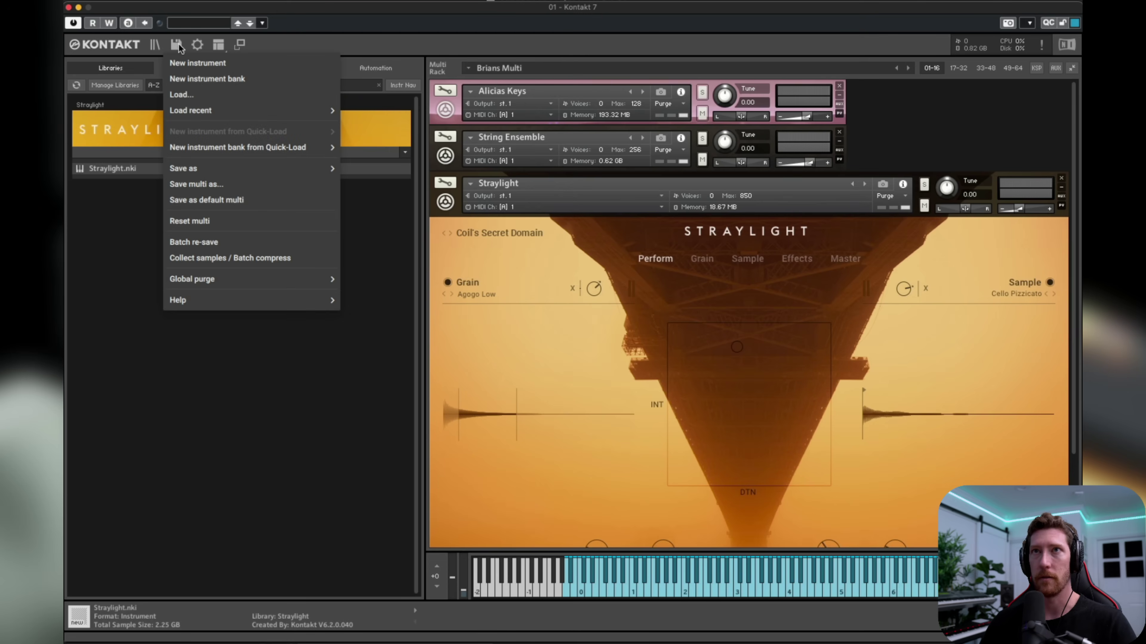
pyautogui.click(210, 221)
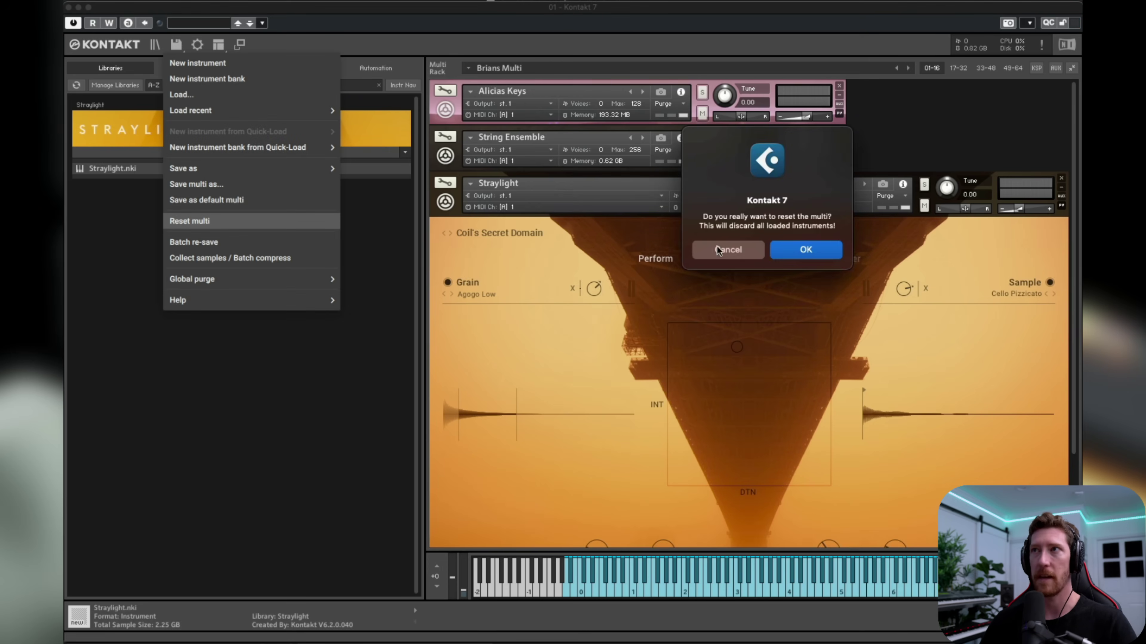
pyautogui.click(790, 250)
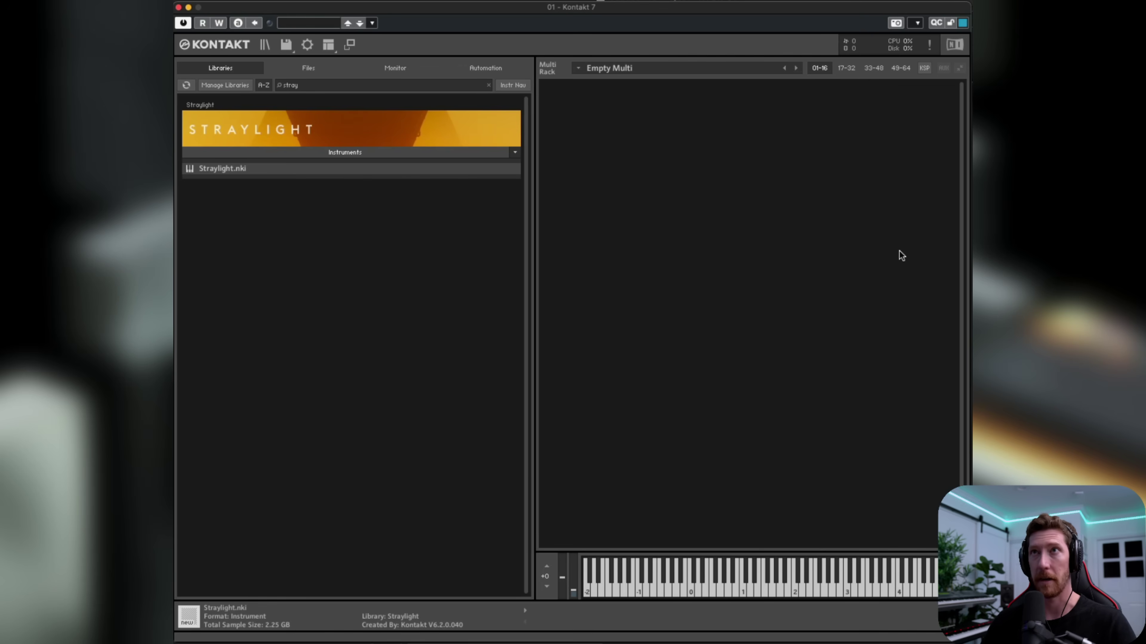
# - Browse the file system to the Desktop folder and load the saved .nkm multi into the empty rack
pyautogui.click(315, 69)
pyautogui.scroll(3, 250, 150)
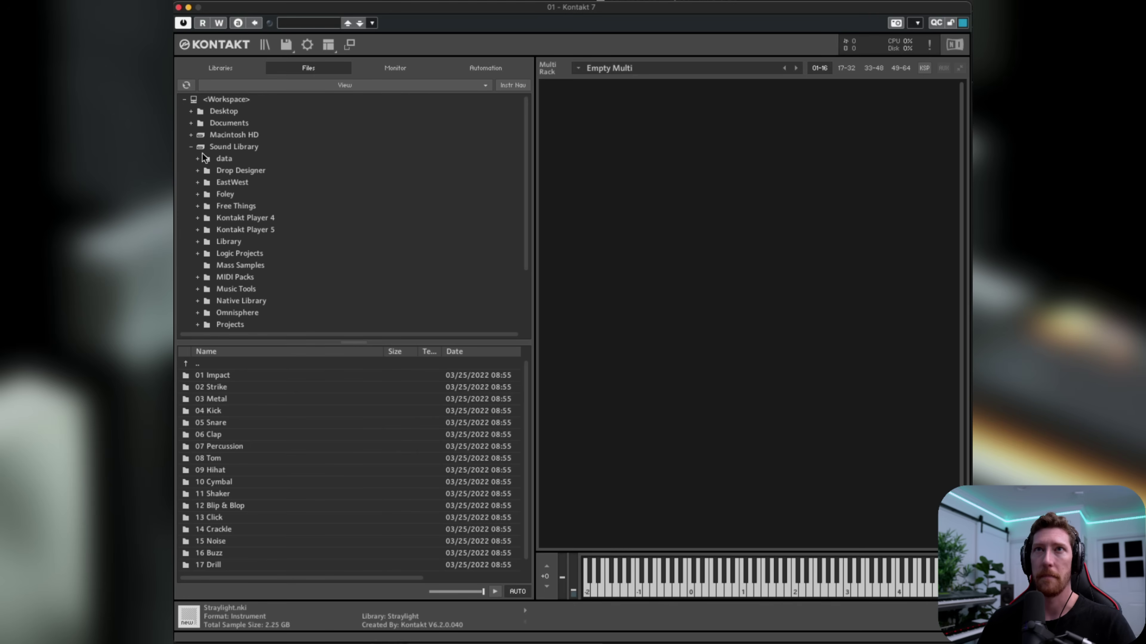
pyautogui.click(190, 147)
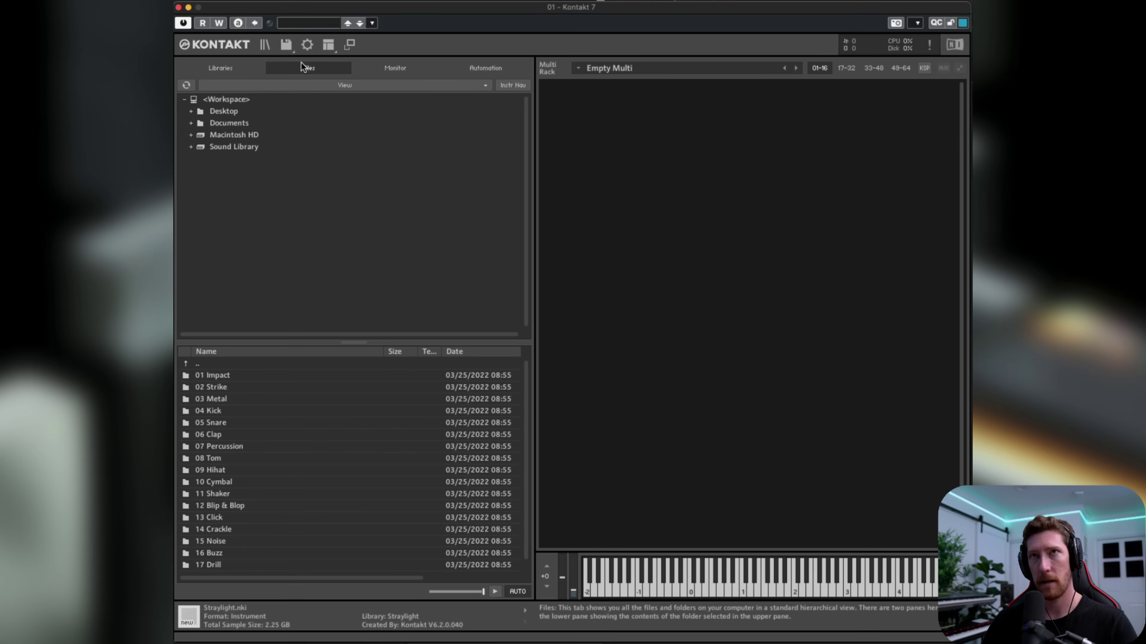
pyautogui.click(221, 112)
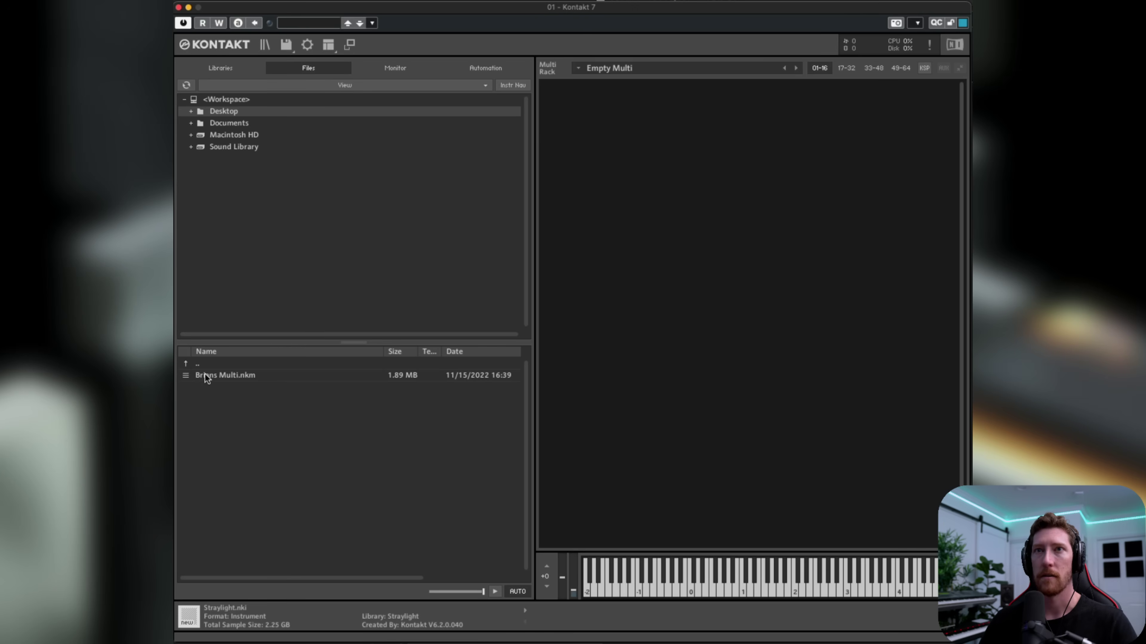
pyautogui.moveTo(222, 376); pyautogui.dragTo(665, 227)
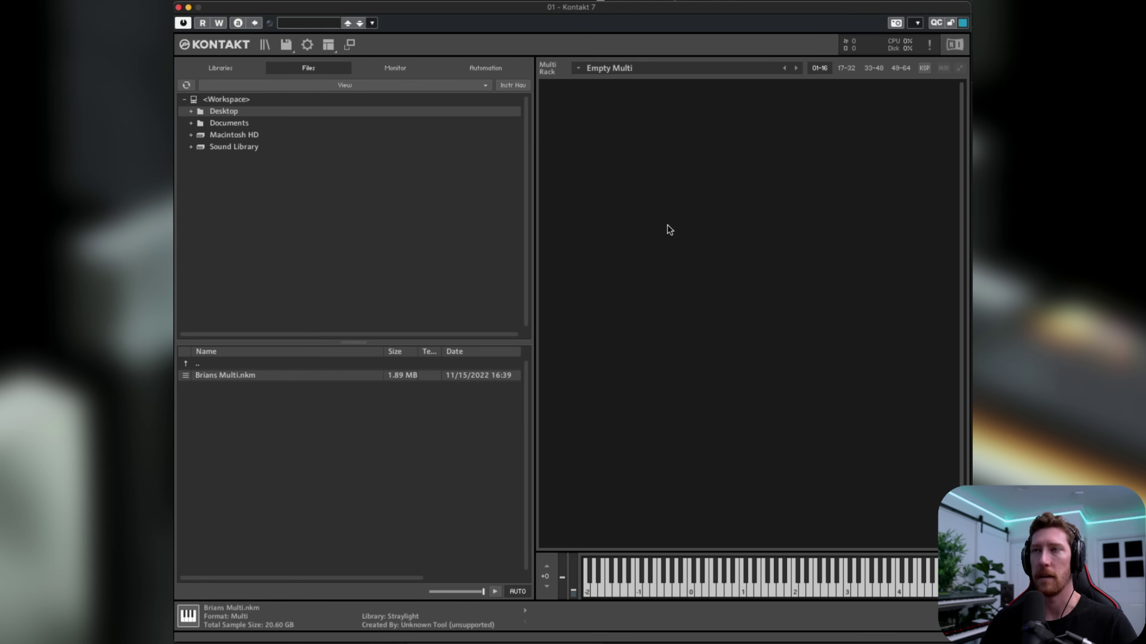
pyautogui.scroll(-3, 555, 225)
pyautogui.scroll(3, 554, 229)
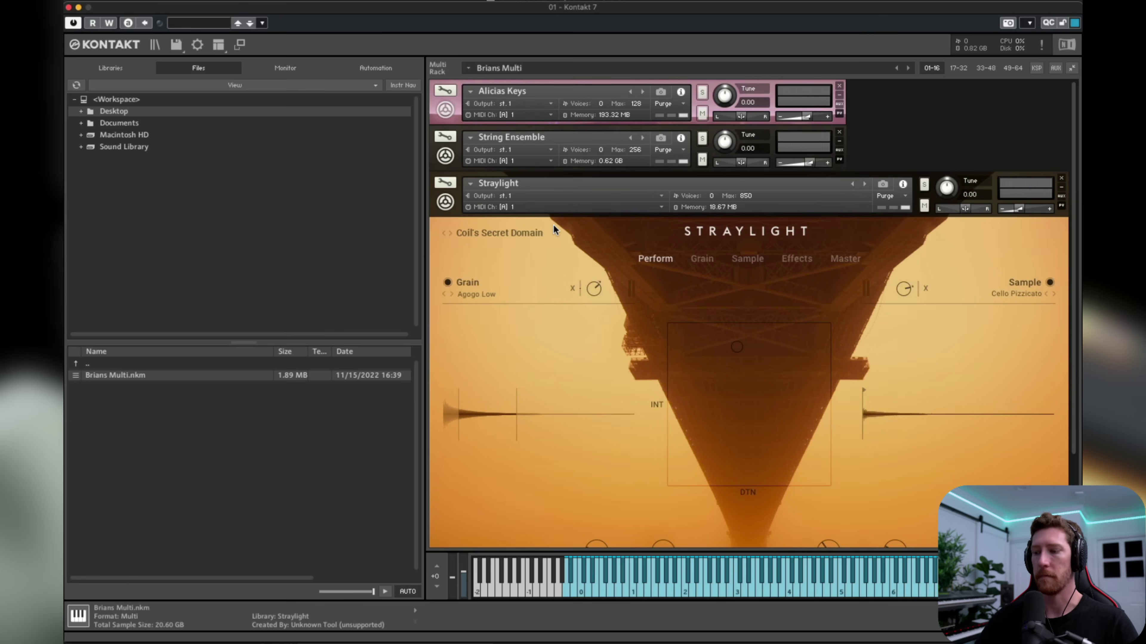
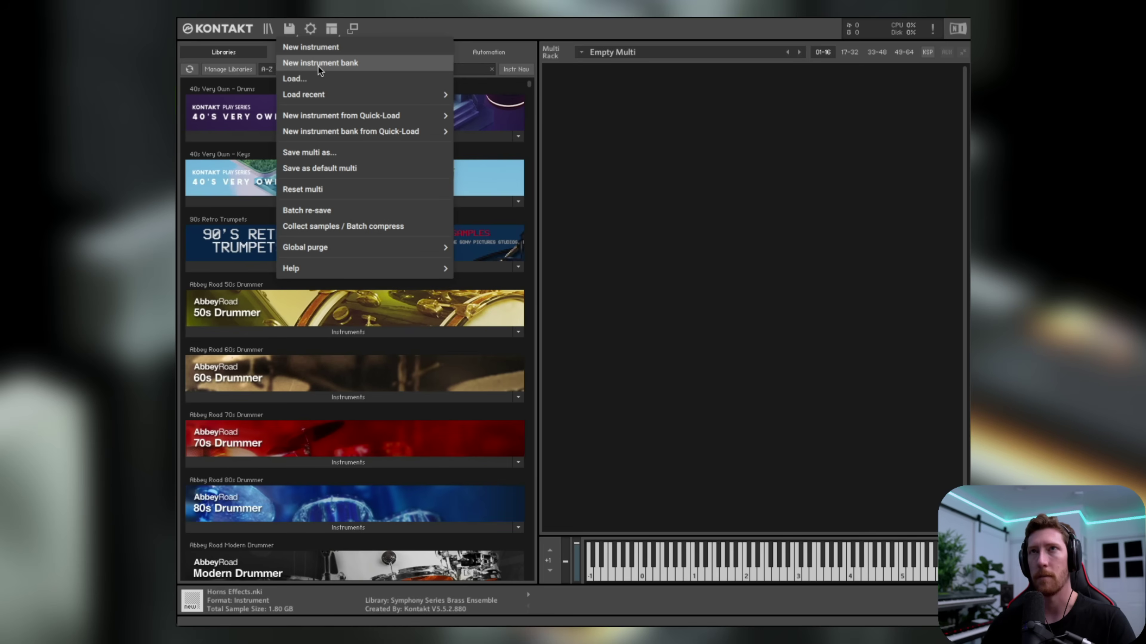
# - Create a new instrument bank in the empty rack and open its list of slots
pyautogui.click(318, 65)
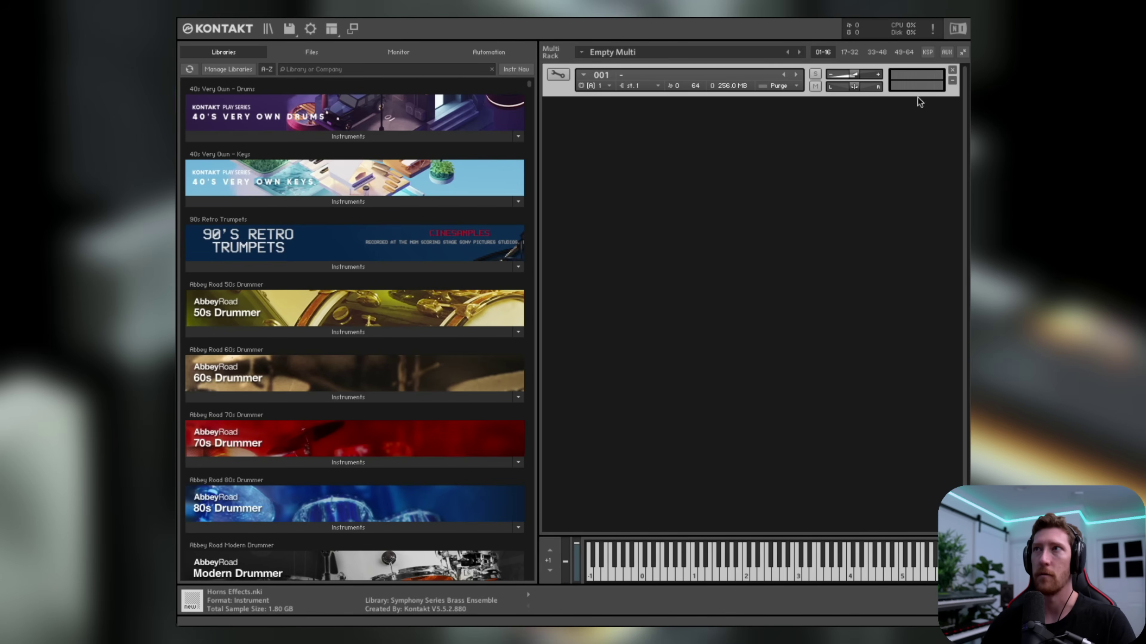
pyautogui.click(558, 75)
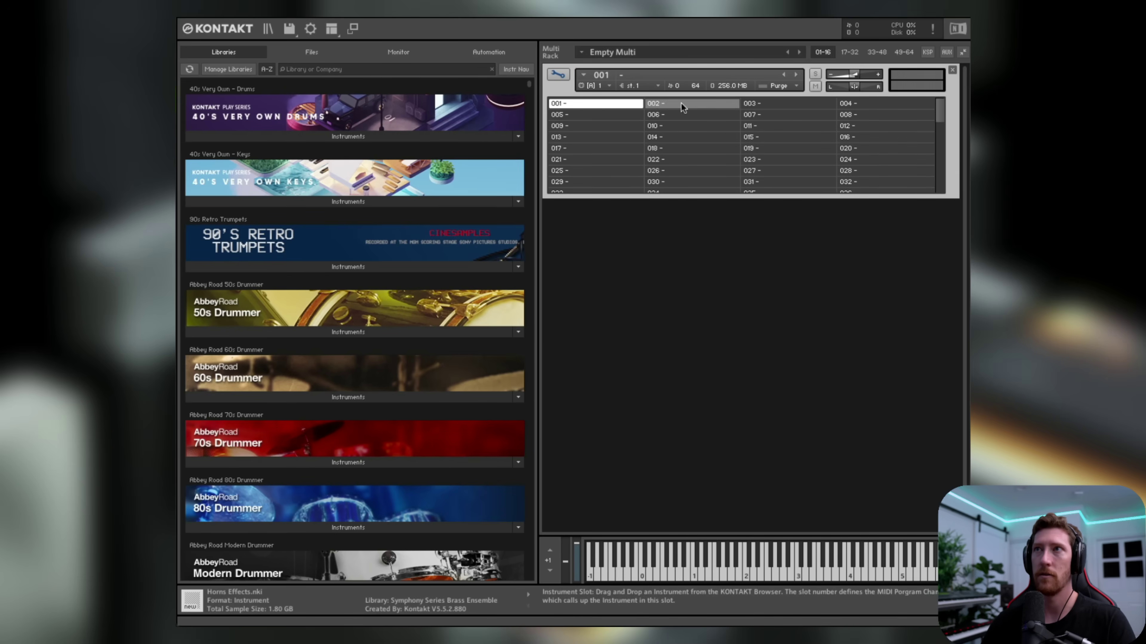
pyautogui.moveTo(941, 105)
pyautogui.mouseDown()
pyautogui.moveTo(941, 181)
pyautogui.moveTo(943, 101)
pyautogui.mouseUp()
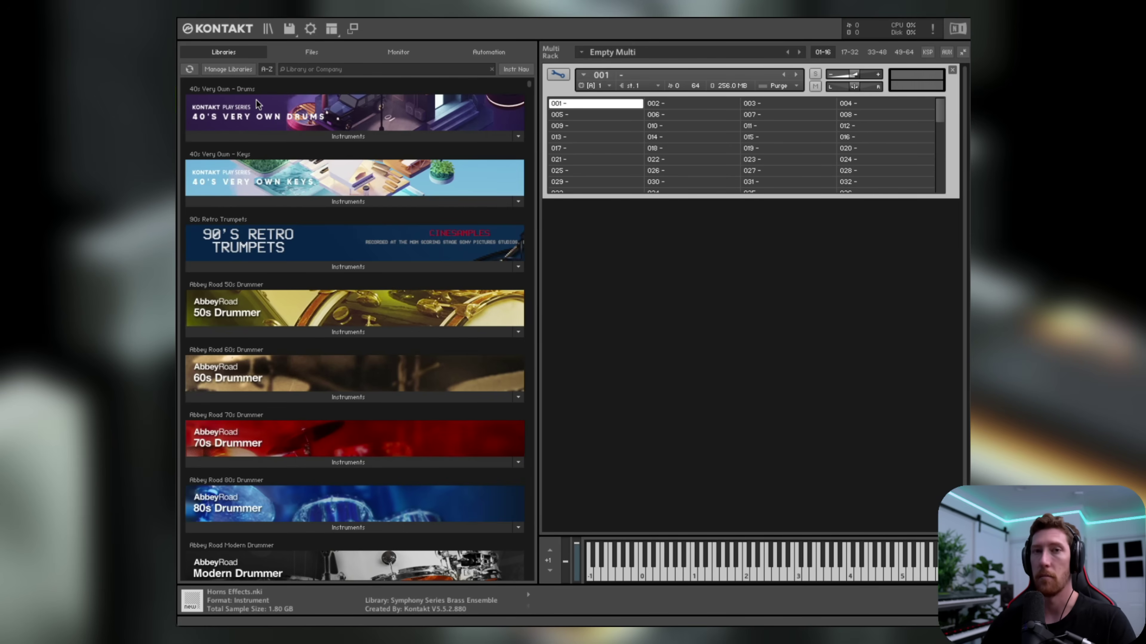
# - Search the libraries for "symphony" and list the instruments of Symphony Series Brass Ensemble
pyautogui.click(329, 73)
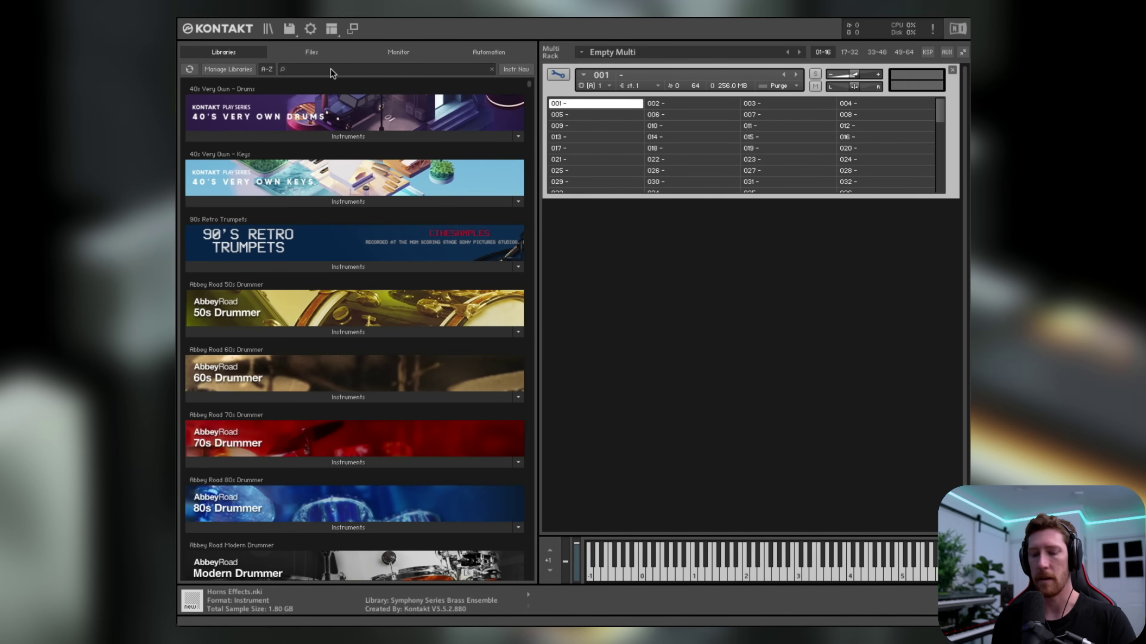
pyautogui.write('symphony')
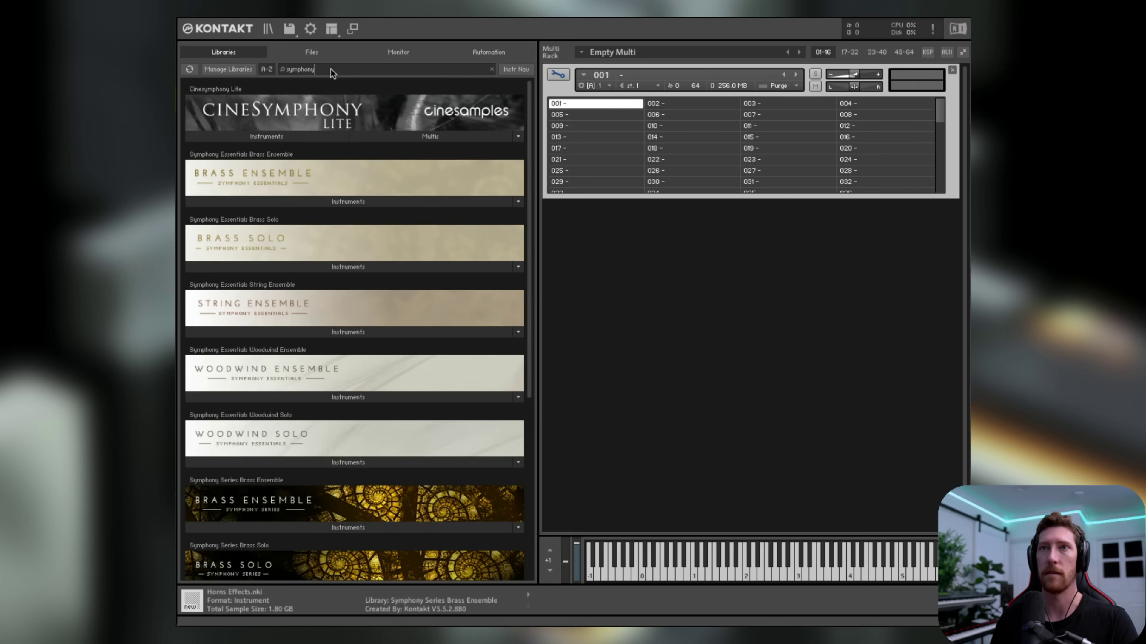
pyautogui.scroll(-3, 289, 353)
pyautogui.click(288, 380)
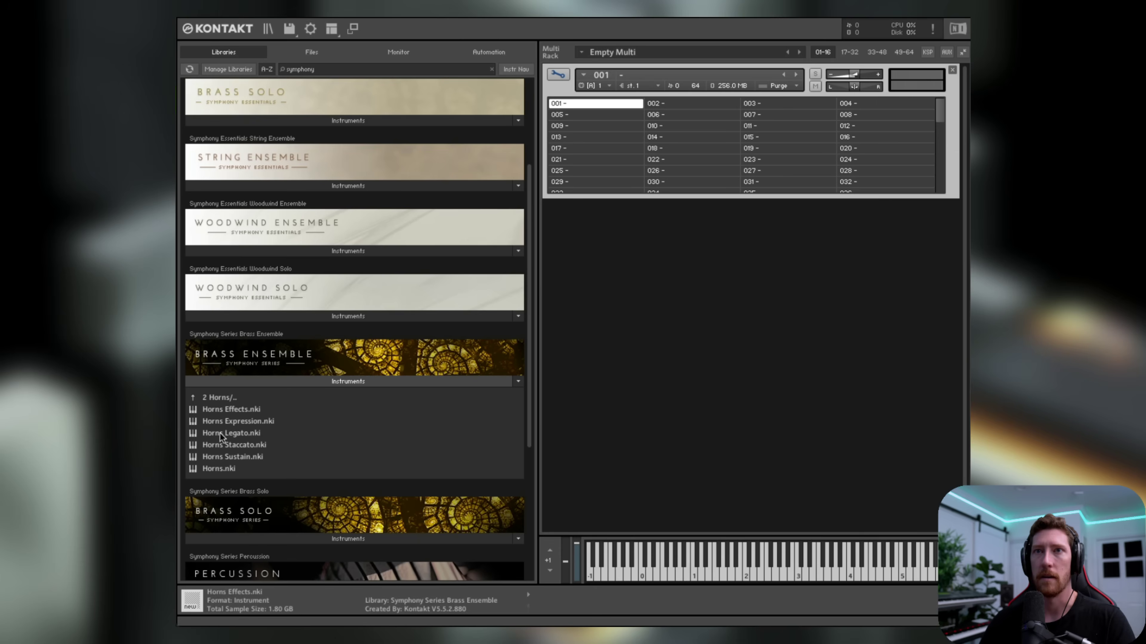
# - Load Horns Legato, Horns Staccato, Horns Expression and Horns Effects into bank slots 001 to 004, in that order
pyautogui.moveTo(296, 432); pyautogui.dragTo(581, 102)
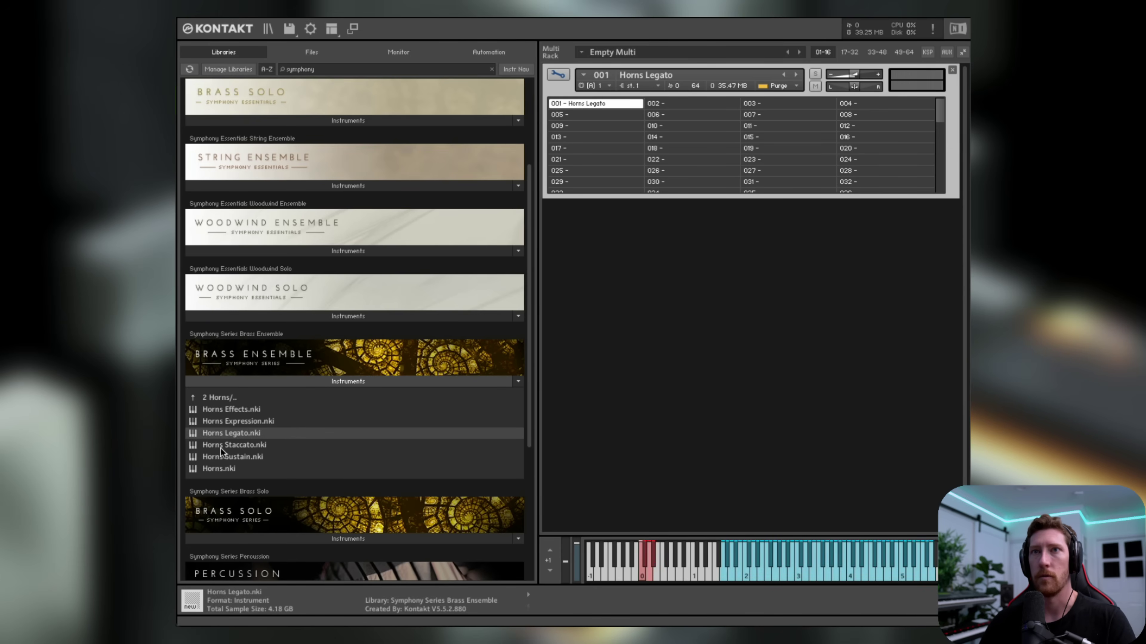
pyautogui.moveTo(221, 448); pyautogui.dragTo(677, 102)
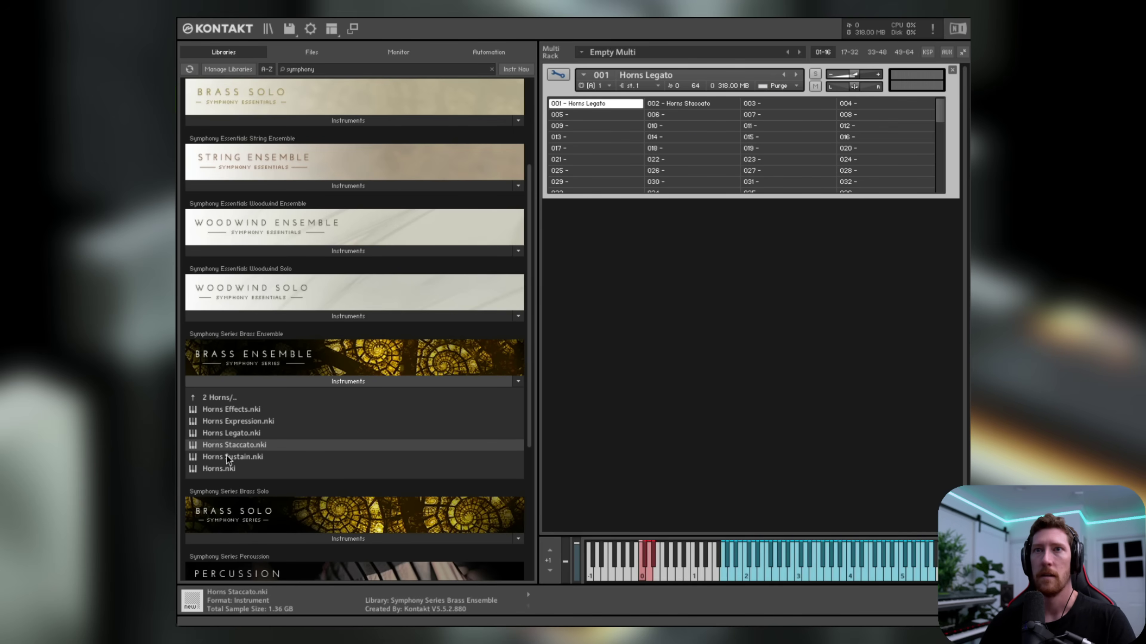
pyautogui.moveTo(224, 421); pyautogui.dragTo(782, 104)
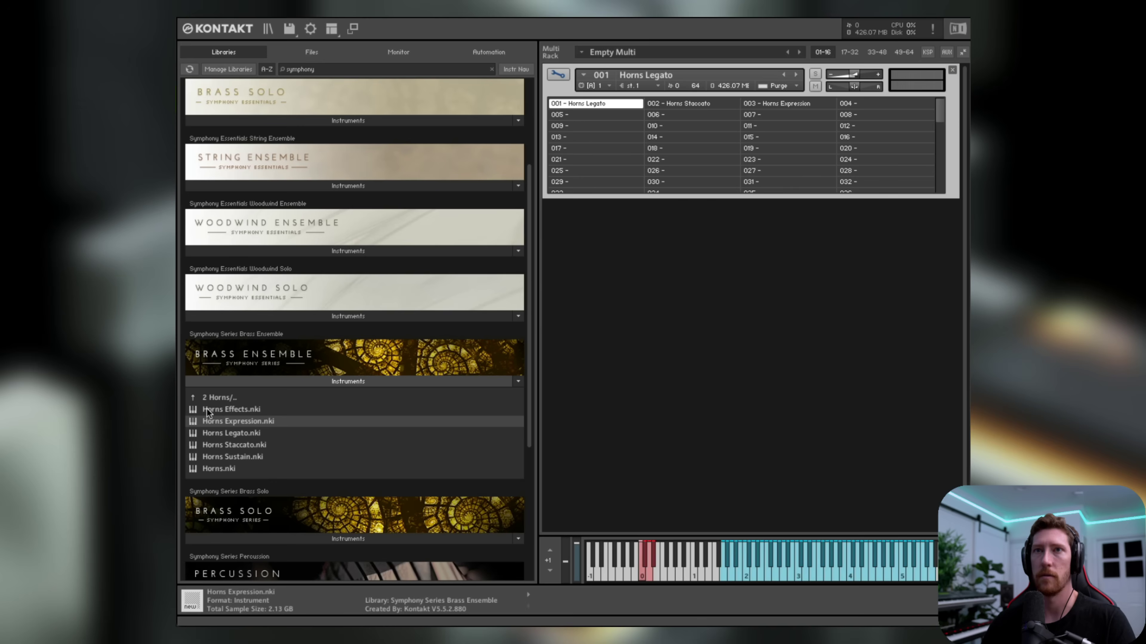
pyautogui.moveTo(208, 410); pyautogui.dragTo(867, 104)
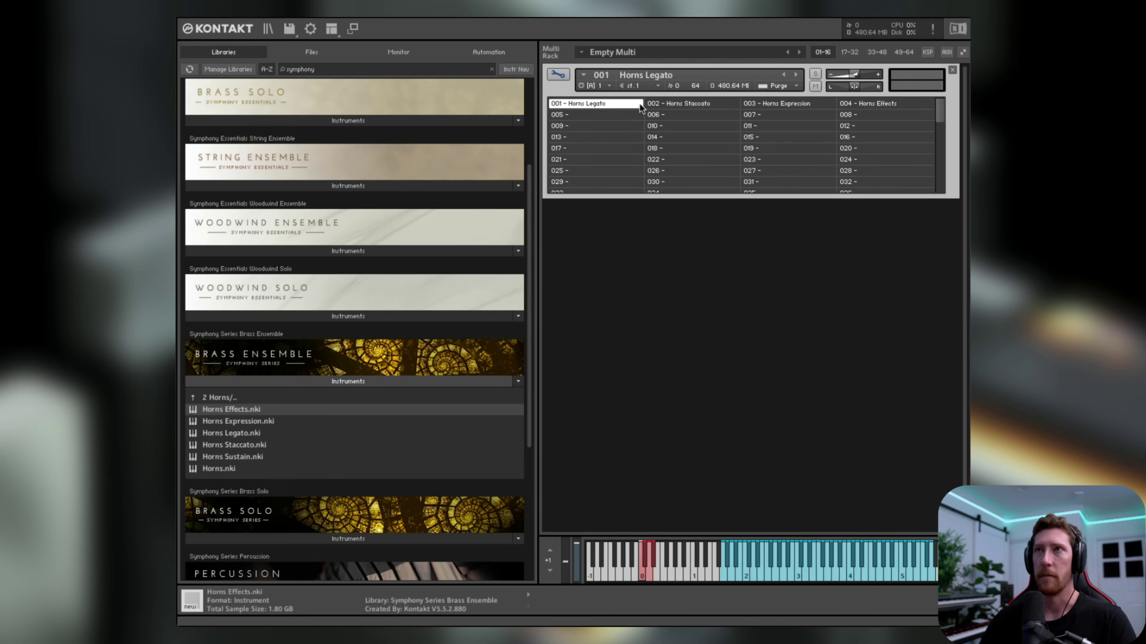
# - View Horns Legato in edit mode, return to the bank, and select slots 002 to 004 in turn before returning to slot 001
pyautogui.doubleClick(587, 102)
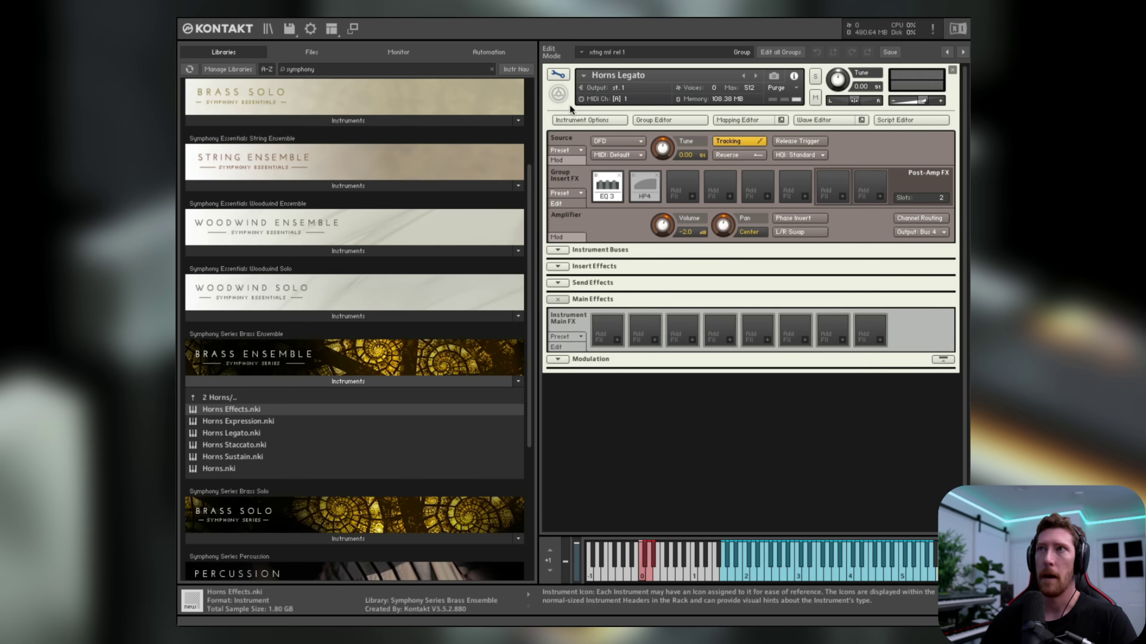
pyautogui.click(565, 76)
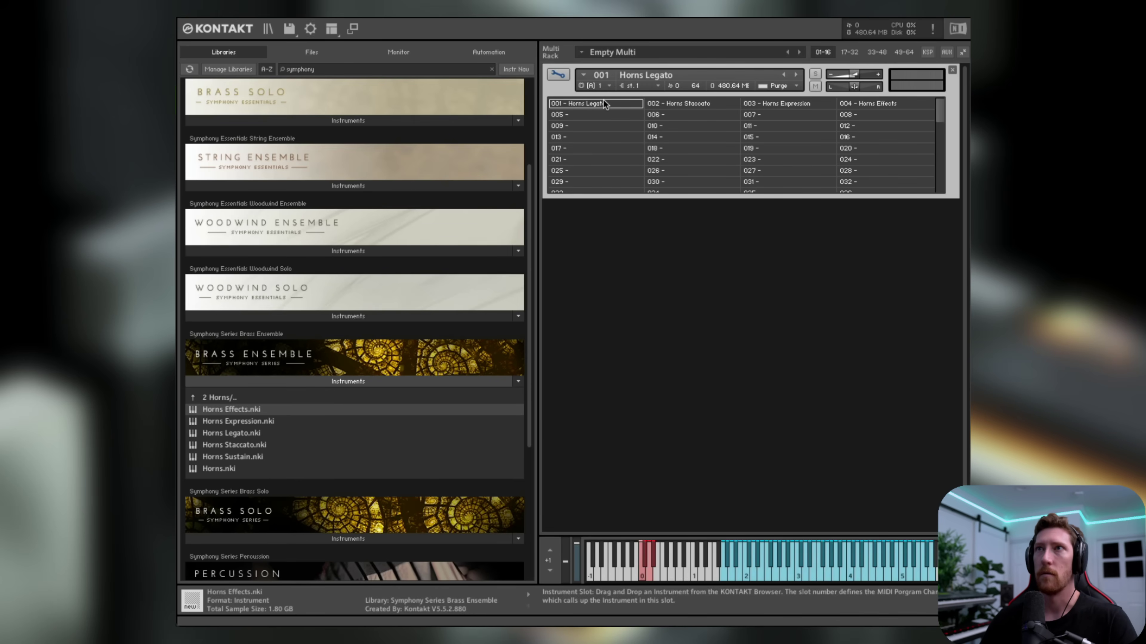
pyautogui.click(675, 105)
pyautogui.click(750, 105)
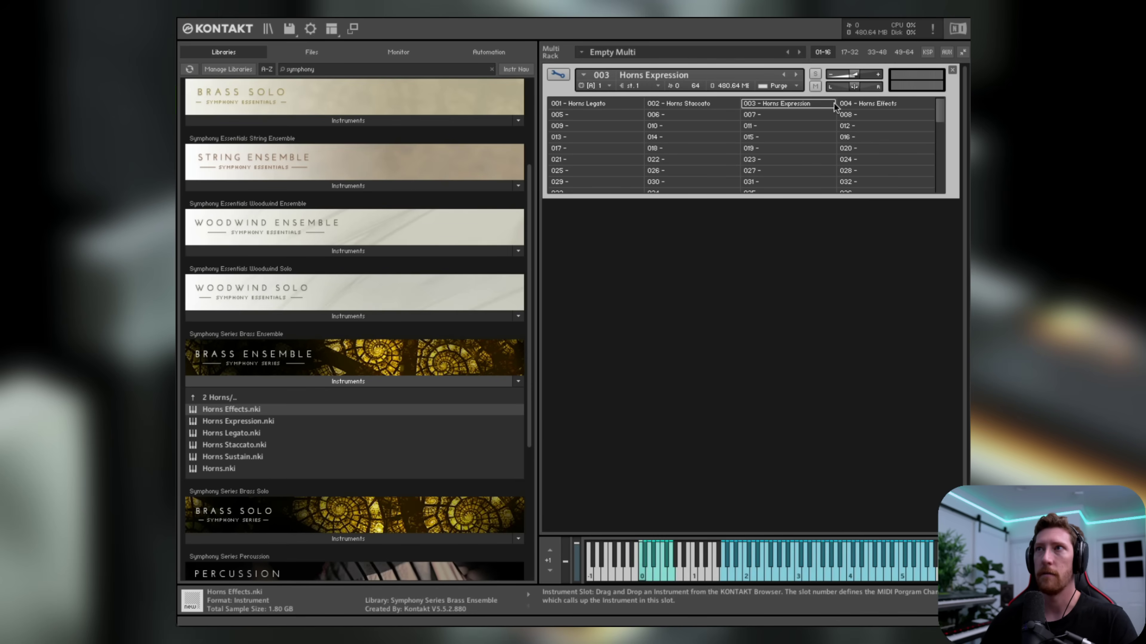
pyautogui.click(833, 103)
pyautogui.click(608, 105)
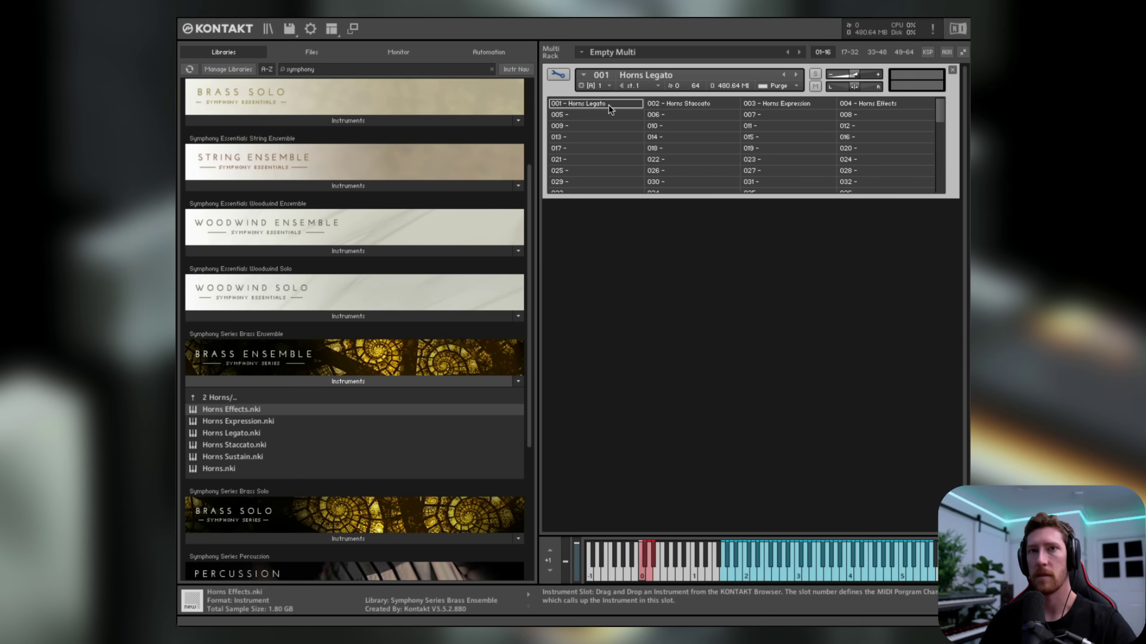
# - Audition the bank's four horn articulations by activating Legato, Staccato, Expression and Effects one after another
pyautogui.click(609, 104)
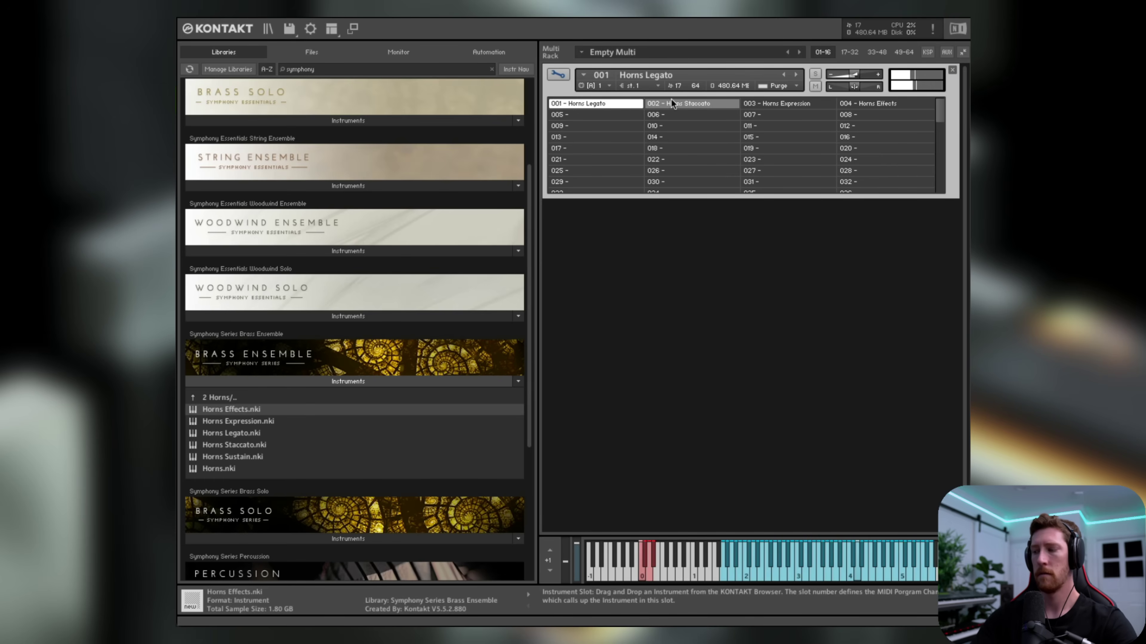
pyautogui.click(700, 105)
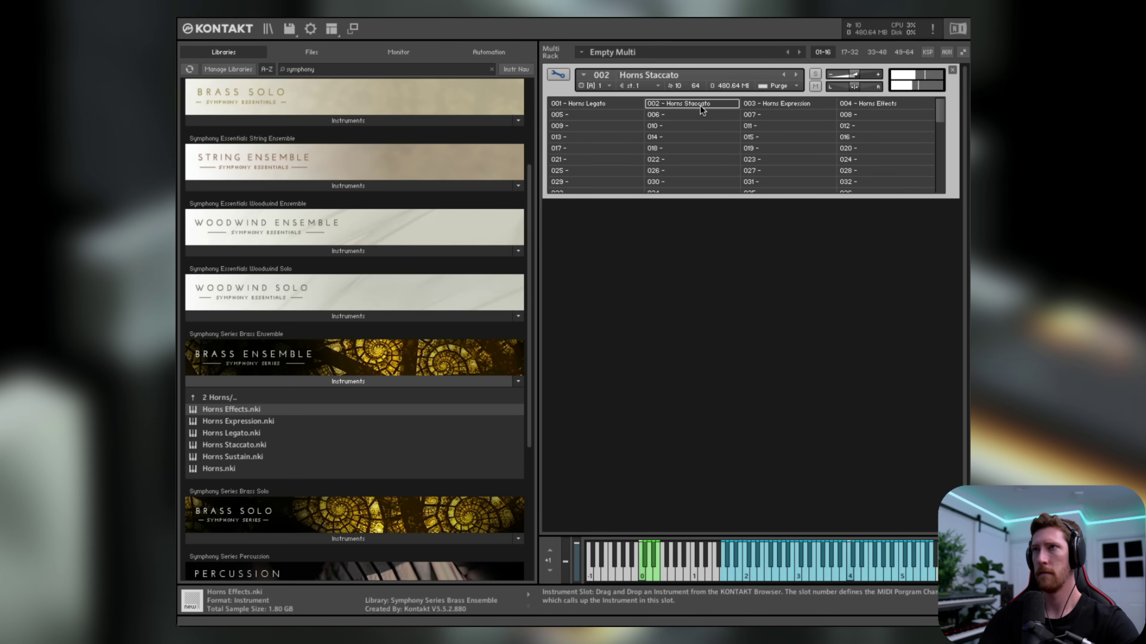
pyautogui.click(778, 104)
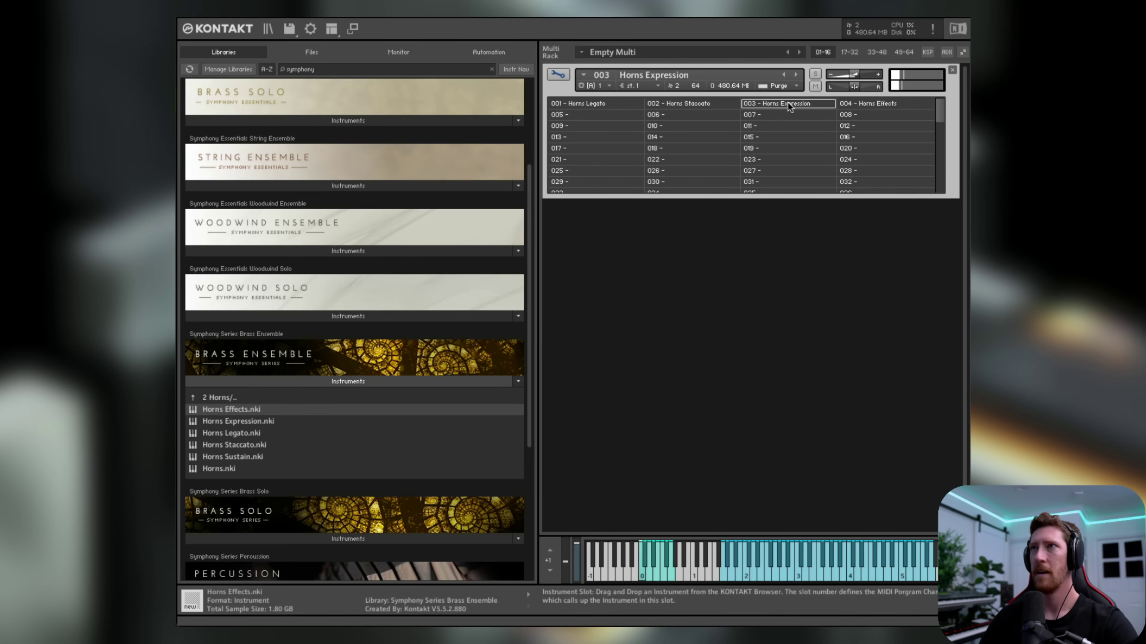
pyautogui.click(878, 105)
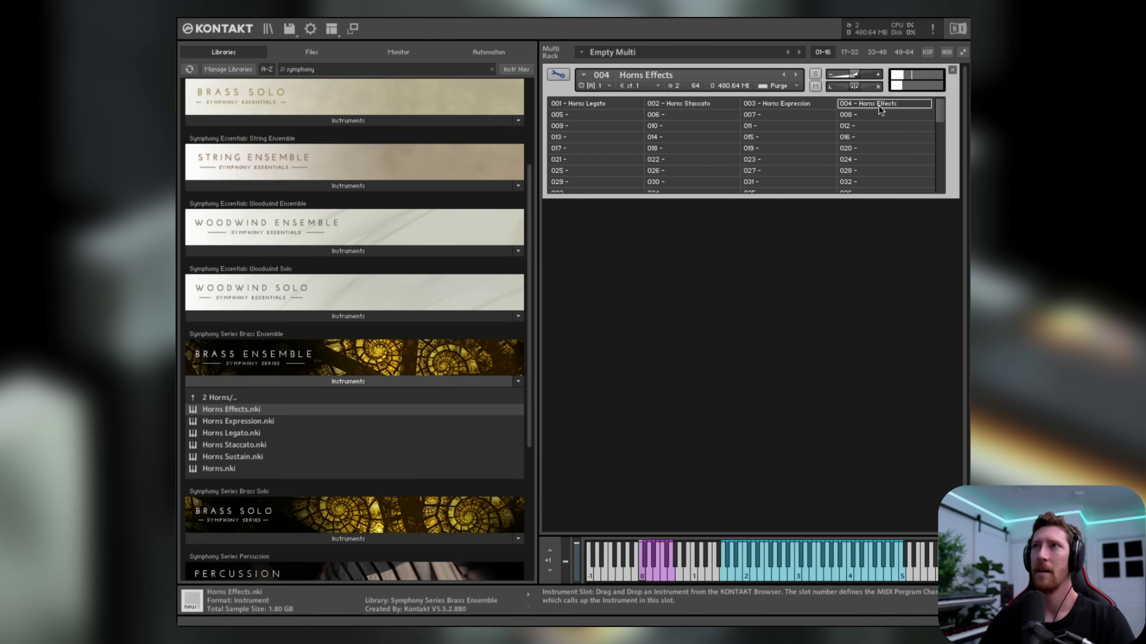
# - Switch back through bank slots 003, 002 and 001, and activate slot 004, Horns Effects
pyautogui.click(791, 108)
pyautogui.click(722, 104)
pyautogui.click(618, 107)
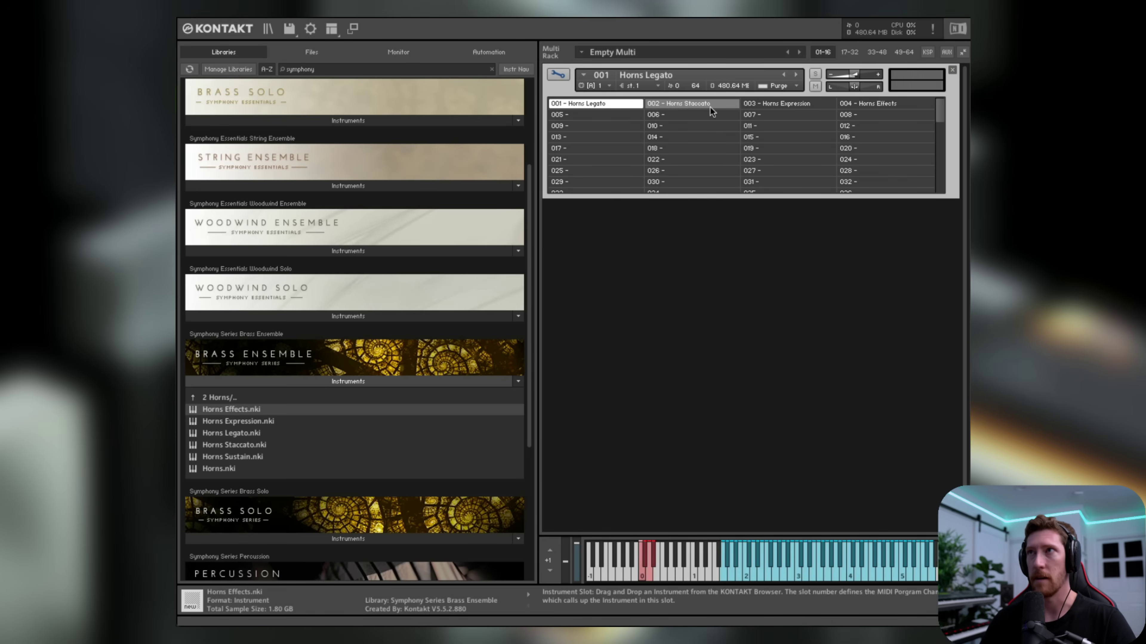
pyautogui.click(856, 105)
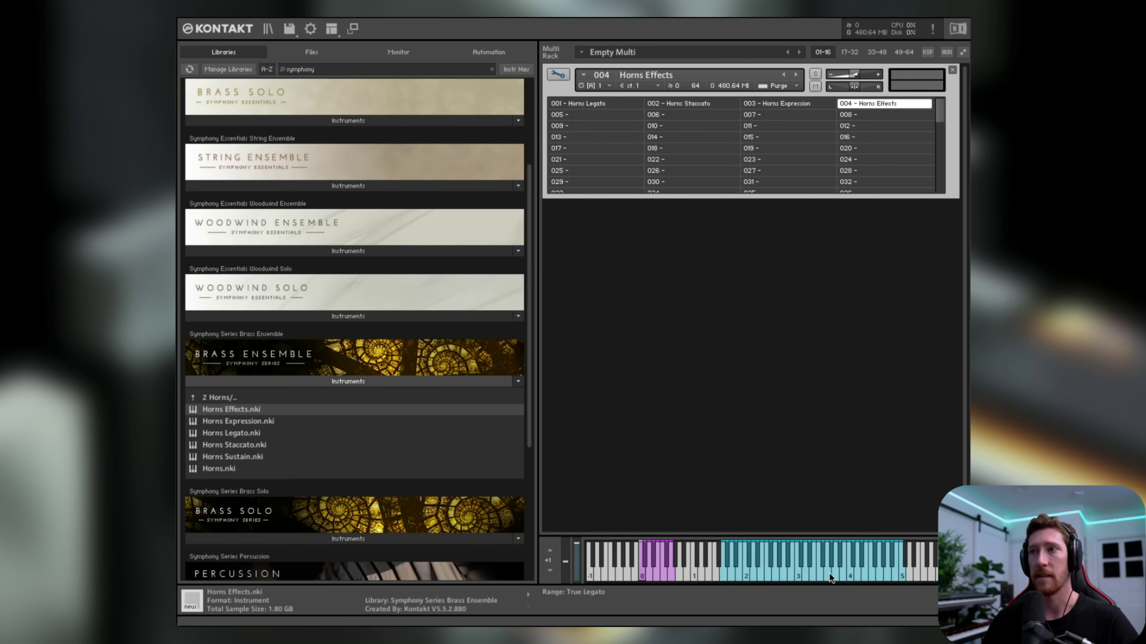
# - Audition Horns Effects on the on-screen keyboard, trying its low keyswitches and notes in the playable range
pyautogui.click(799, 576)
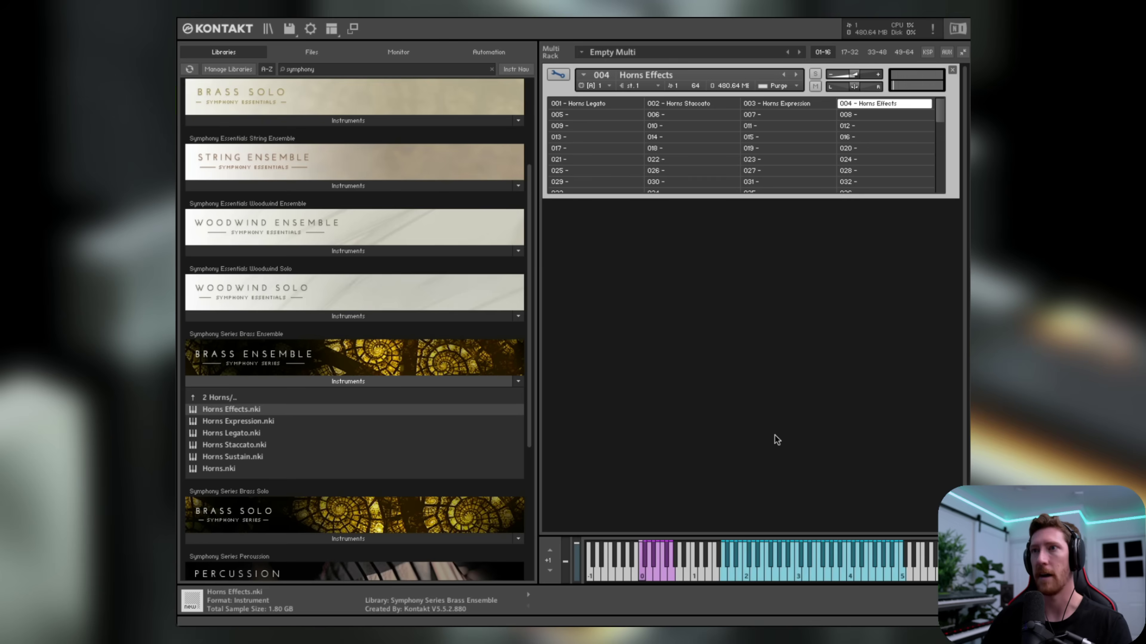
pyautogui.click(653, 558)
pyautogui.click(757, 574)
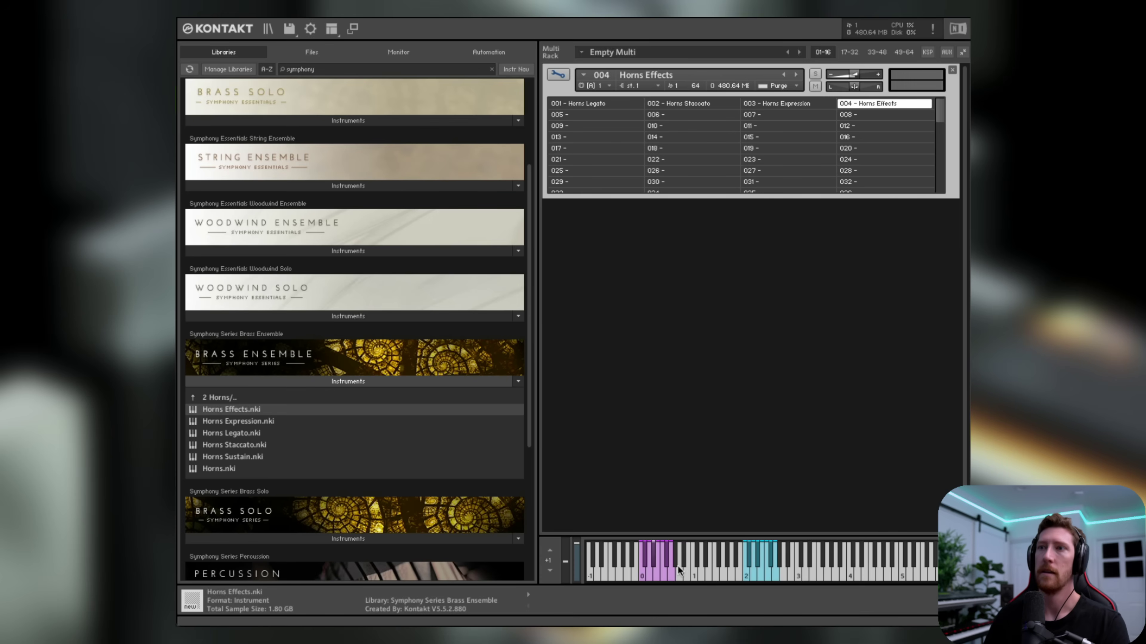
pyautogui.click(643, 578)
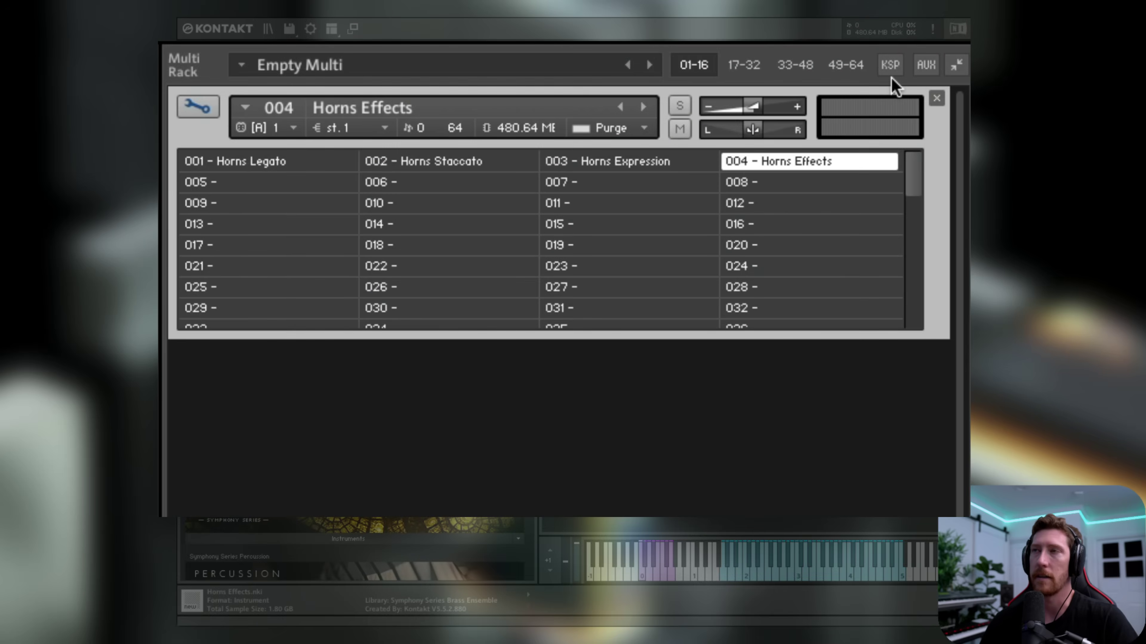
# - Show the multi rack's script area and load the factory Transform preset Notes To Prog Change into the first script slot
pyautogui.click(890, 68)
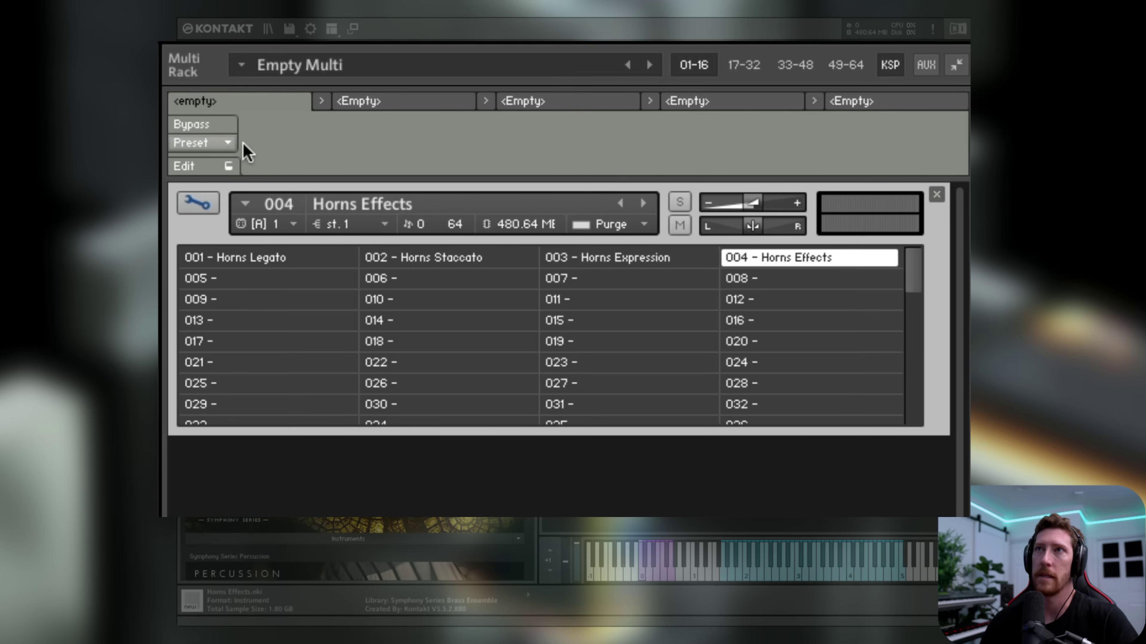
pyautogui.click(228, 144)
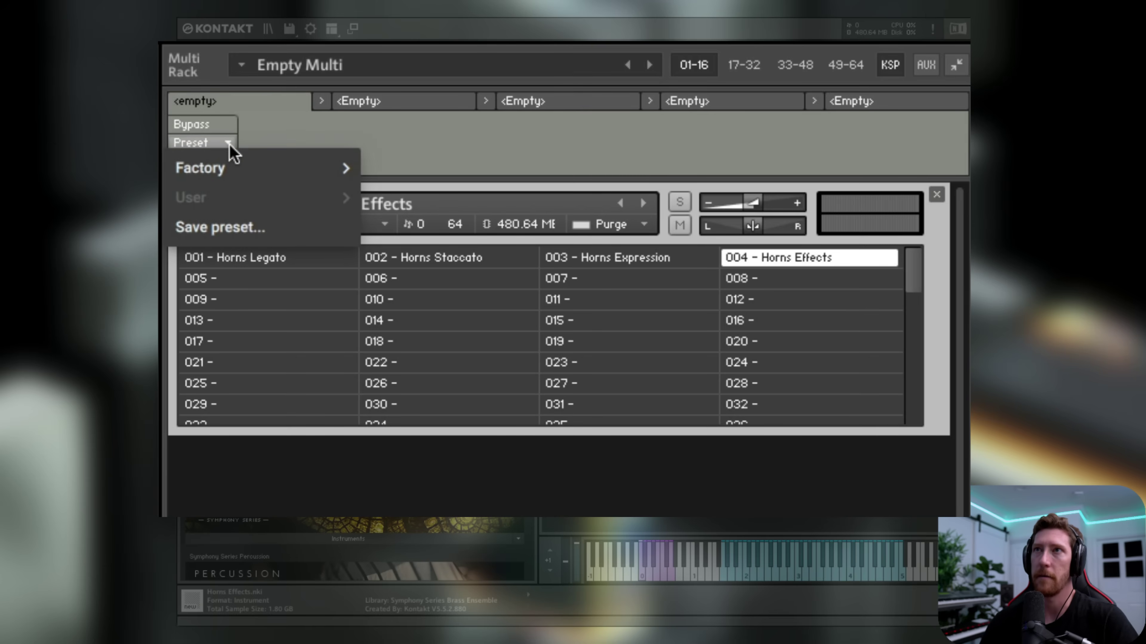
pyautogui.moveTo(238, 172)
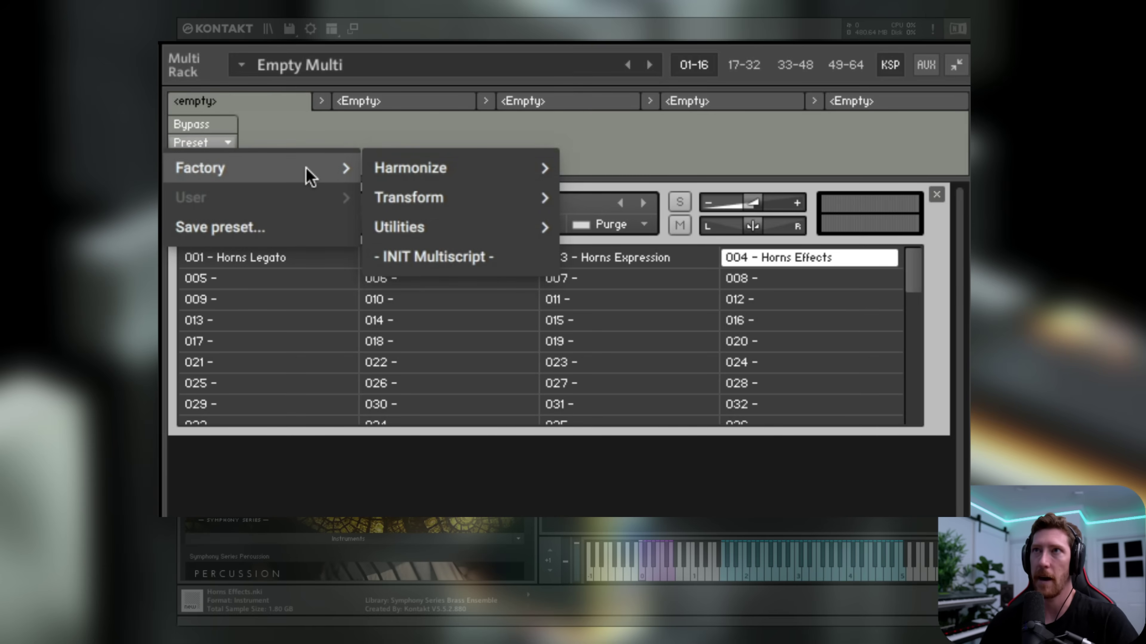
pyautogui.moveTo(411, 178)
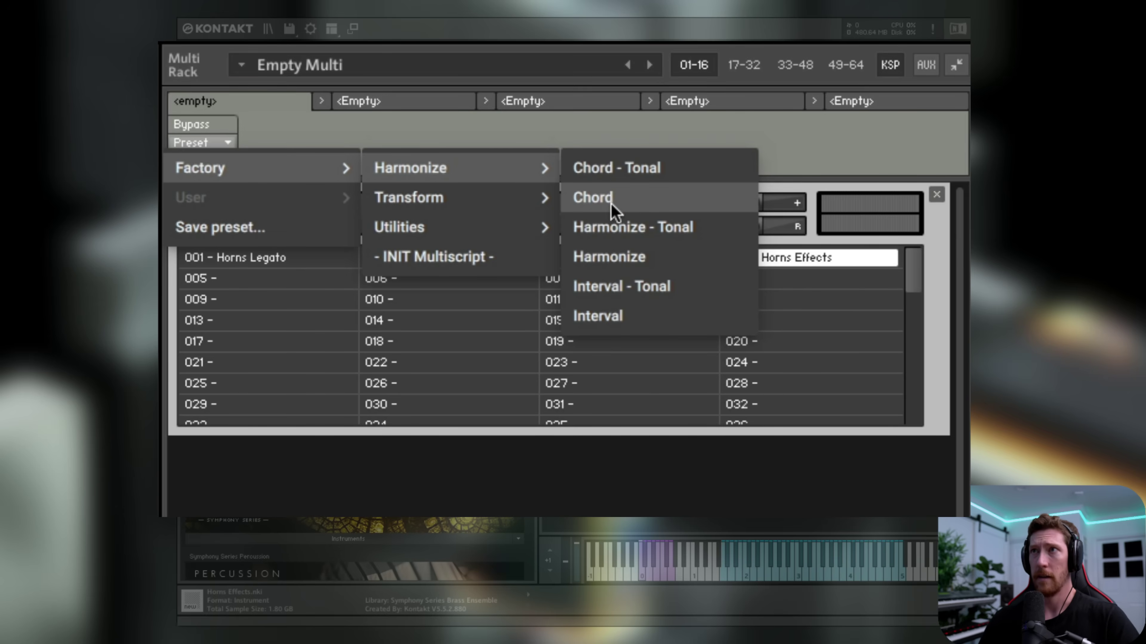
pyautogui.moveTo(521, 203)
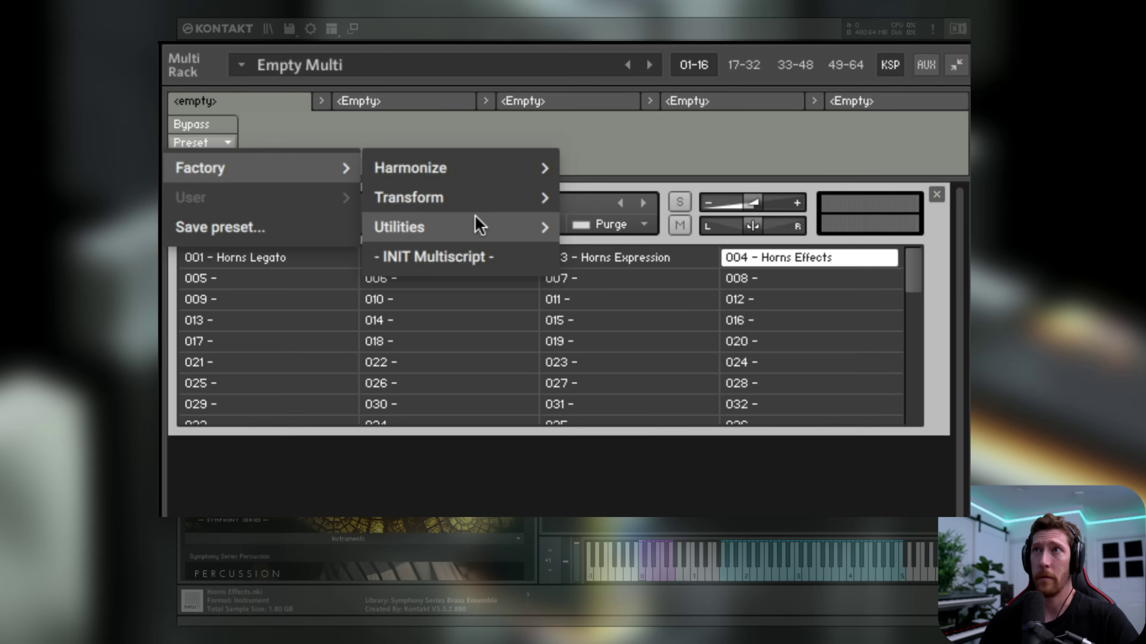
pyautogui.moveTo(461, 193)
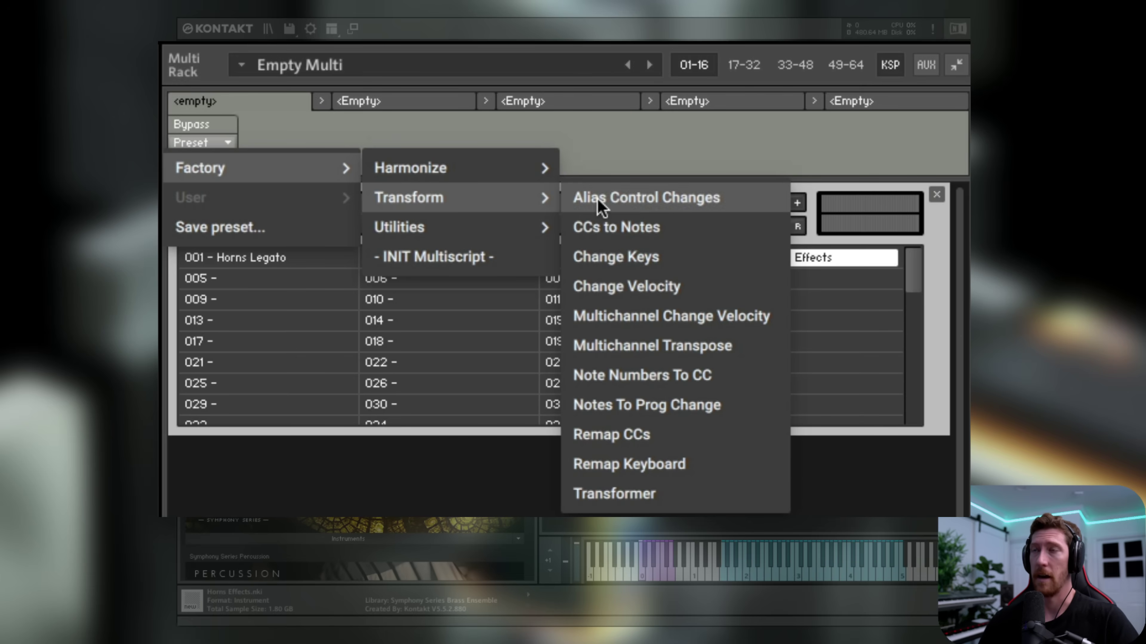
pyautogui.click(674, 405)
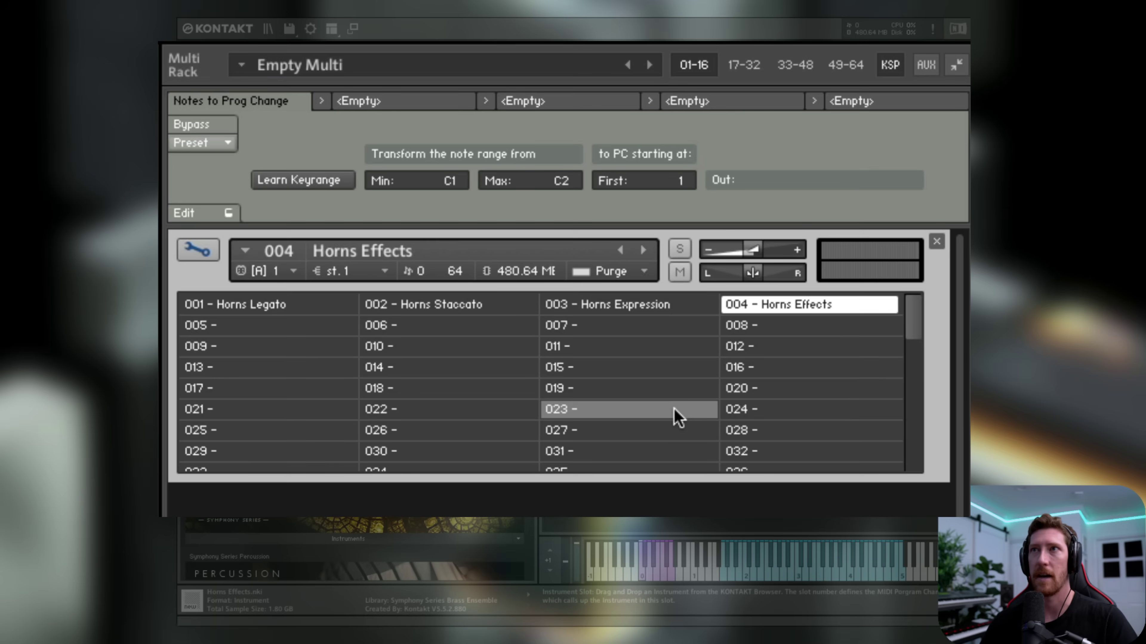
# - Step through the bank's Legato, Staccato, Expression and Effects slots in order
pyautogui.click(295, 307)
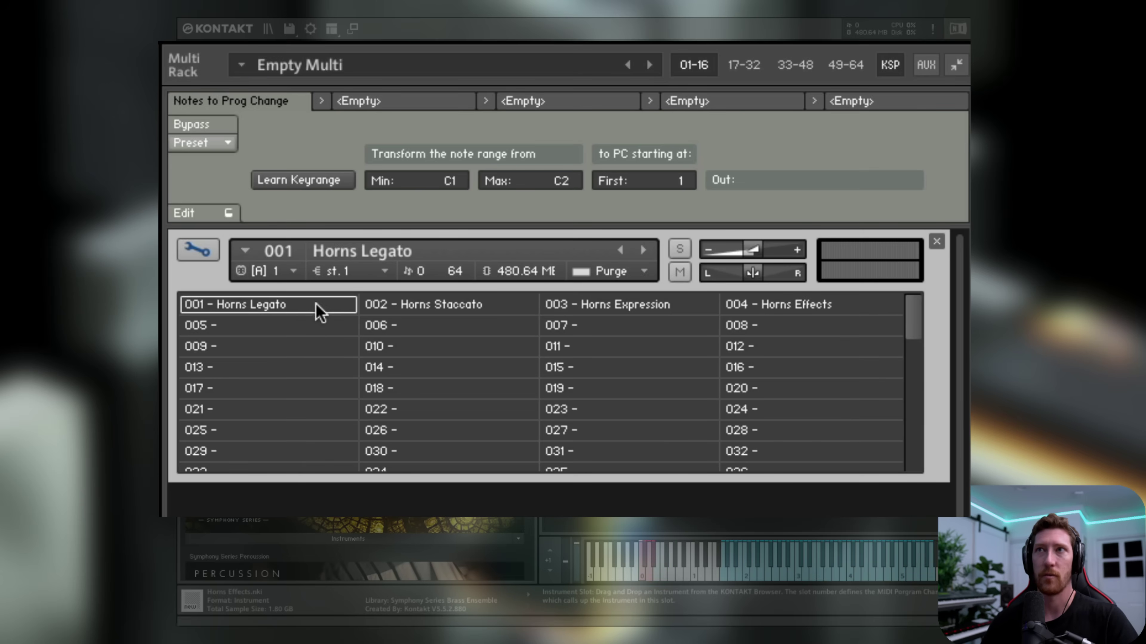
pyautogui.click(422, 309)
pyautogui.click(575, 309)
pyautogui.click(791, 303)
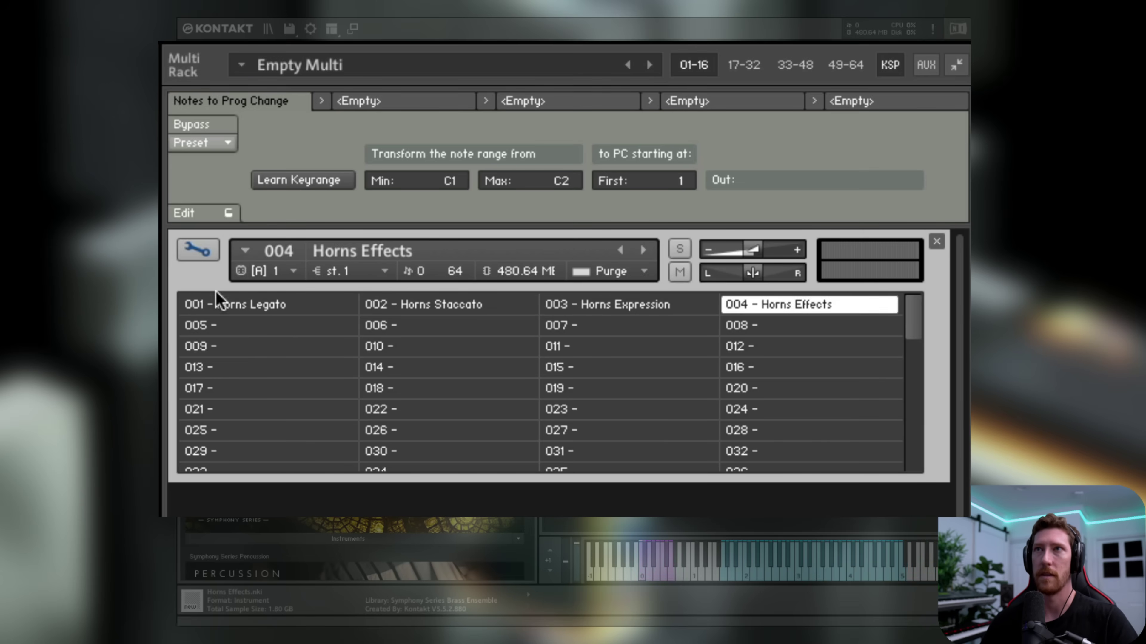
# - Return to Horns Legato in slot 001 and learn the script's key range as C-2 to D#-2
pyautogui.click(232, 306)
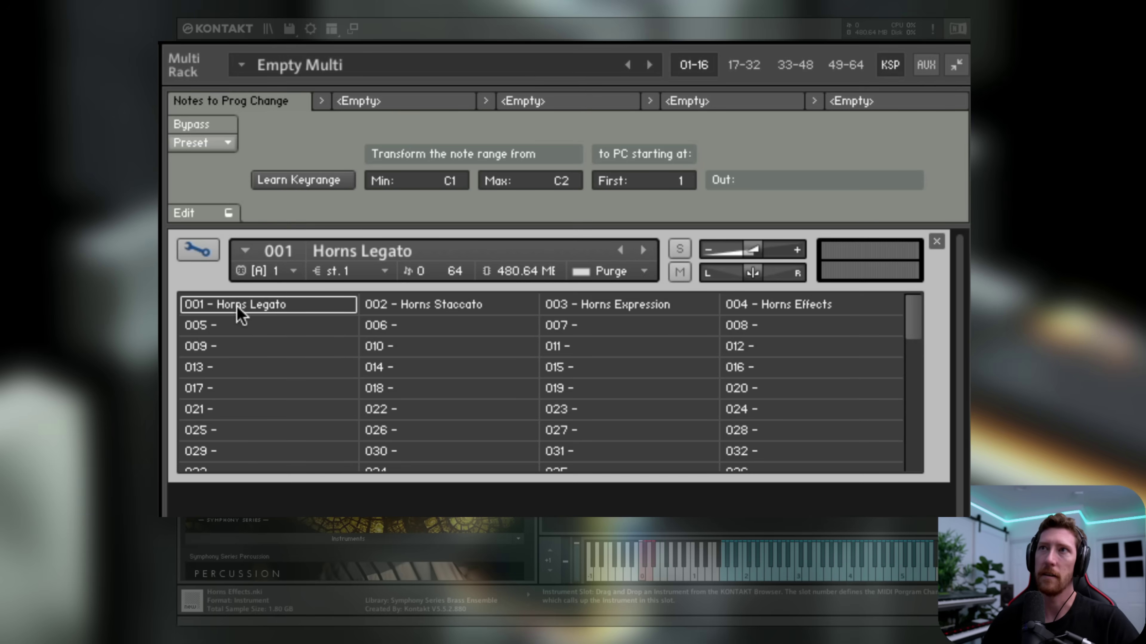
pyautogui.click(236, 312)
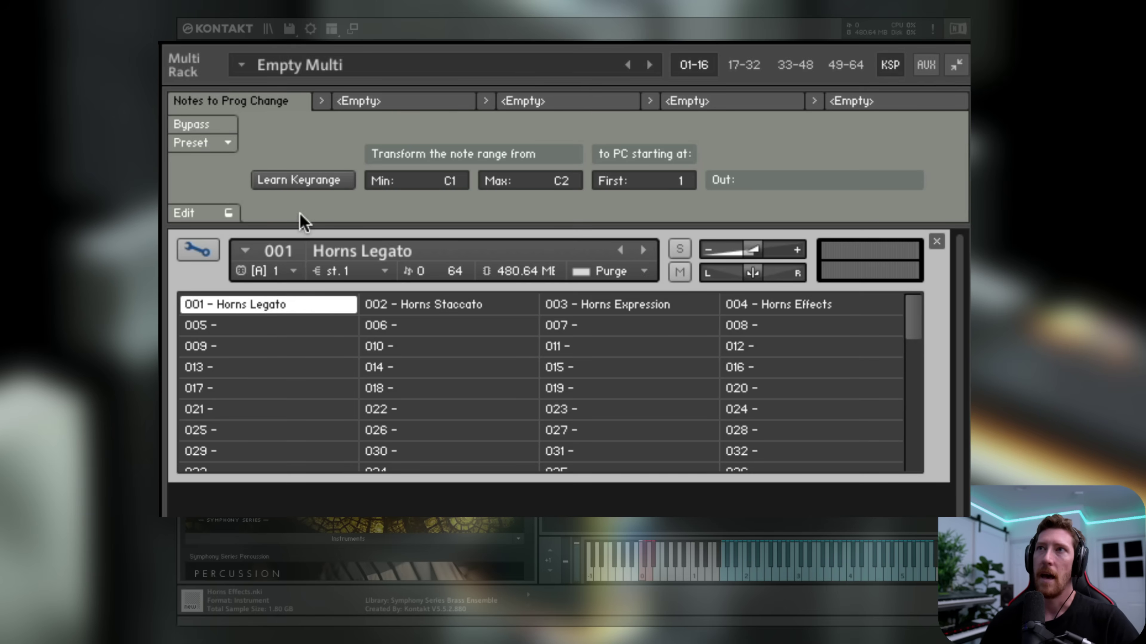
pyautogui.click(307, 181)
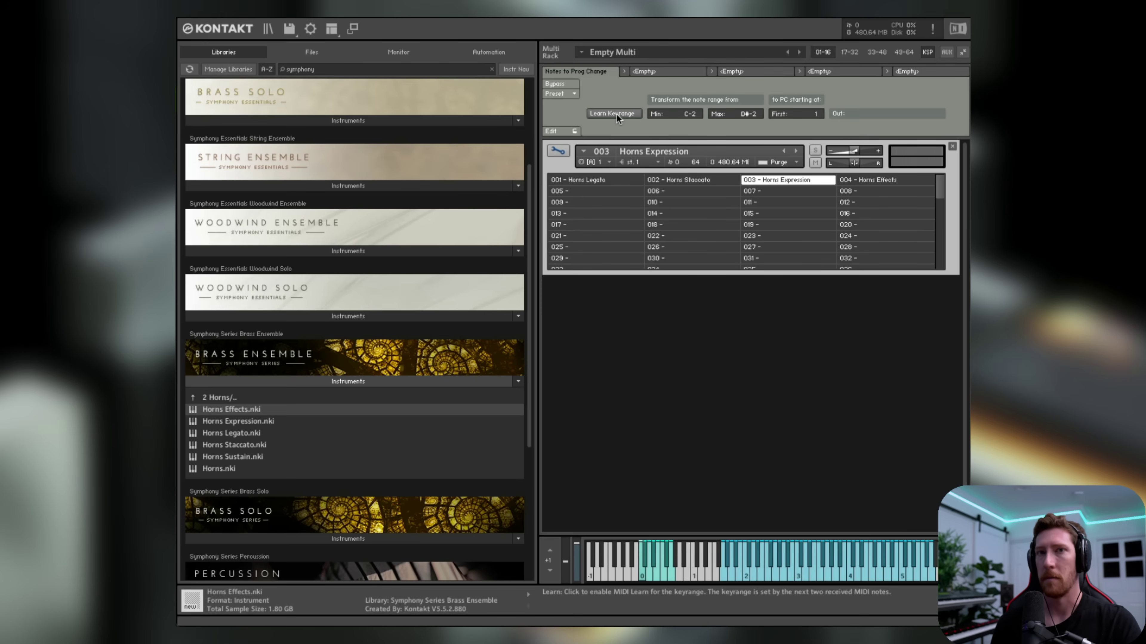
# - Start saving the current instrument bank, naming the file with the owner's first name followed by "Bank"
pyautogui.click(289, 30)
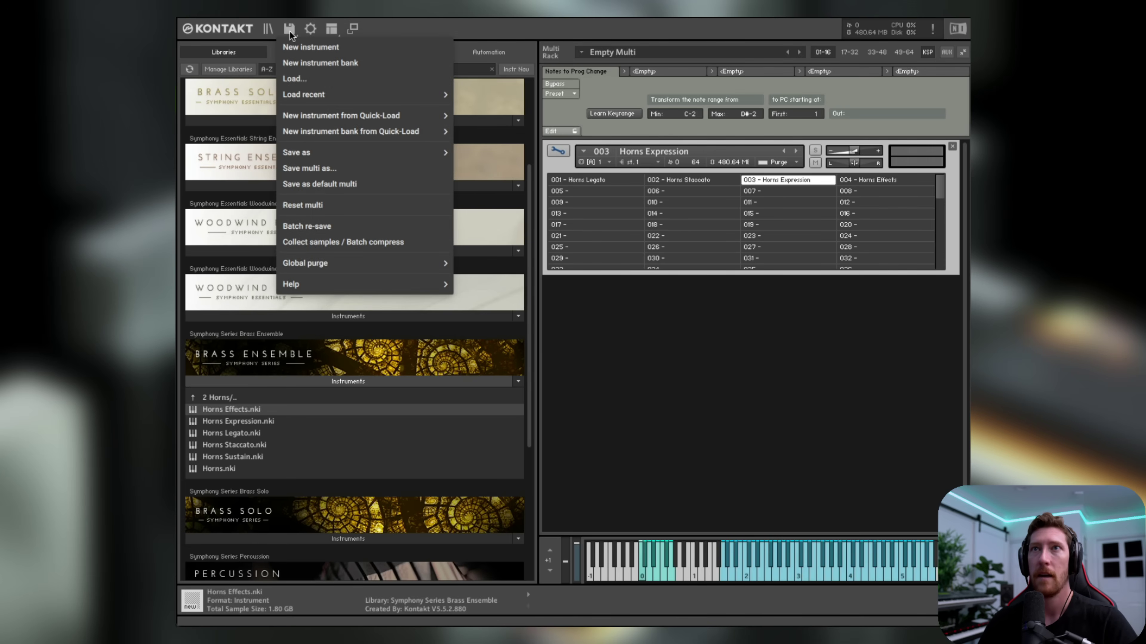
pyautogui.moveTo(349, 149)
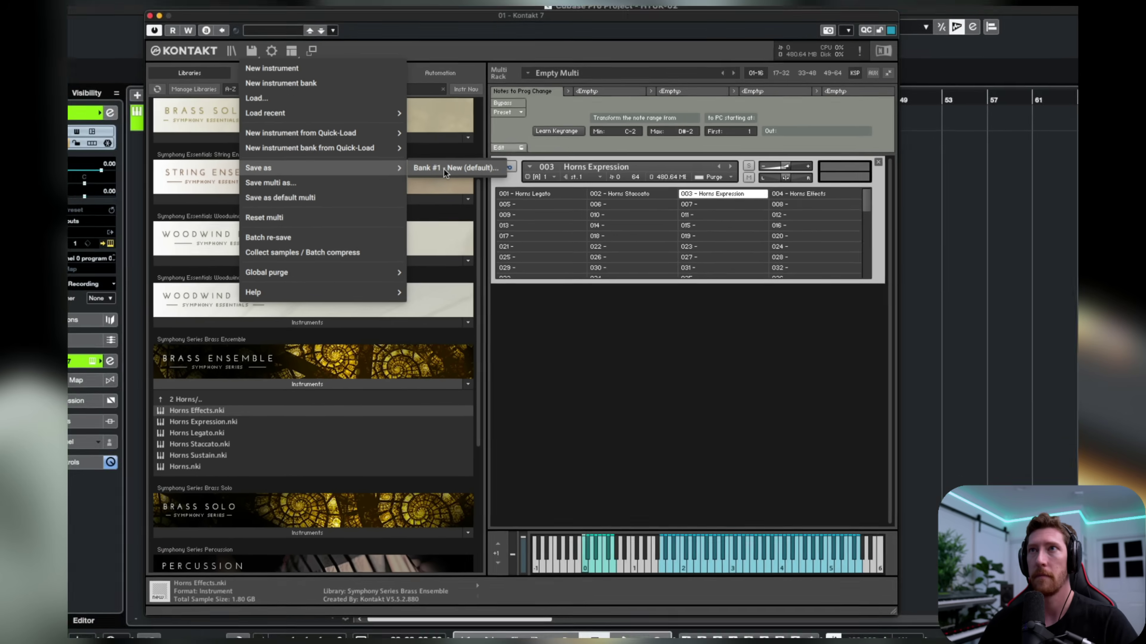
pyautogui.click(492, 153)
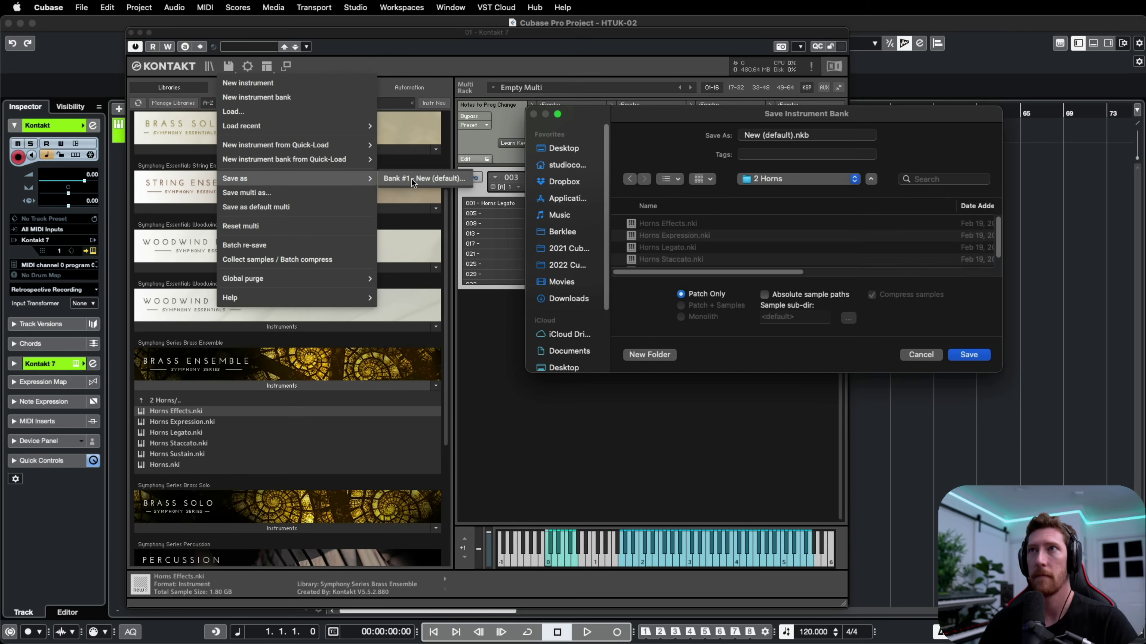
pyautogui.click(792, 135)
pyautogui.write('Brians')
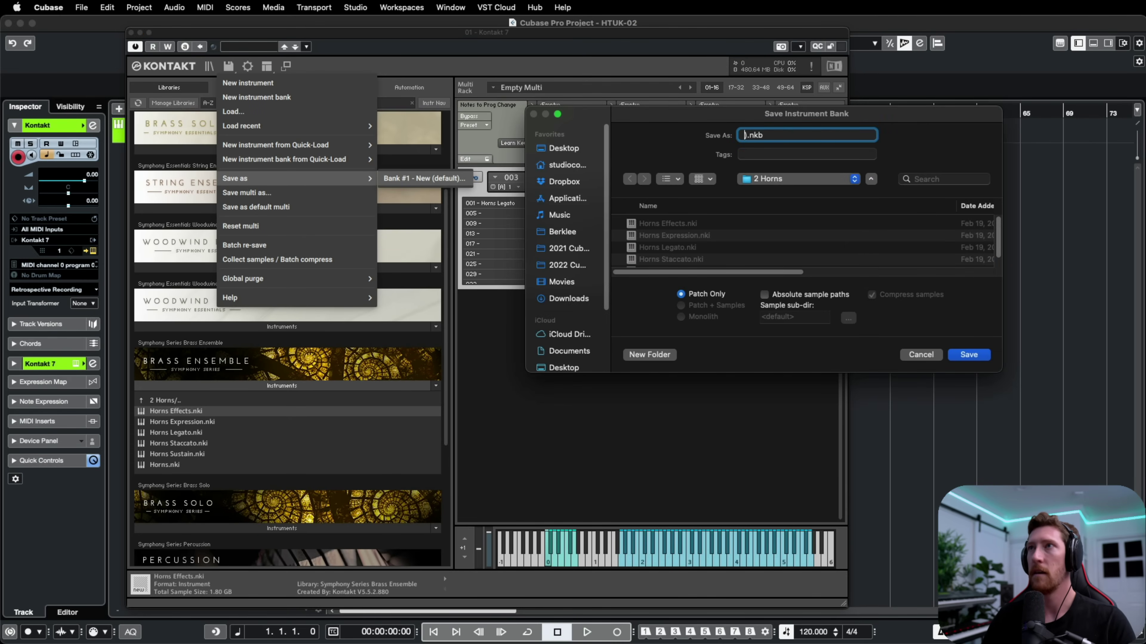
pyautogui.write(' Bank')
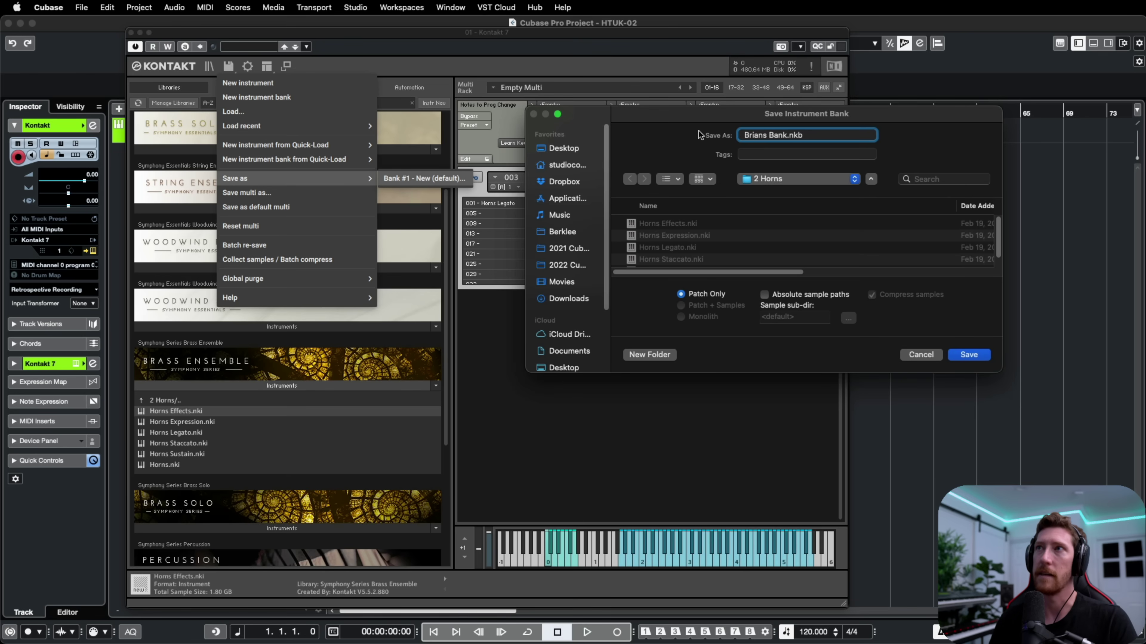
pyautogui.press('Left')
pyautogui.press('Left')
pyautogui.press('Left')
pyautogui.press('Left')
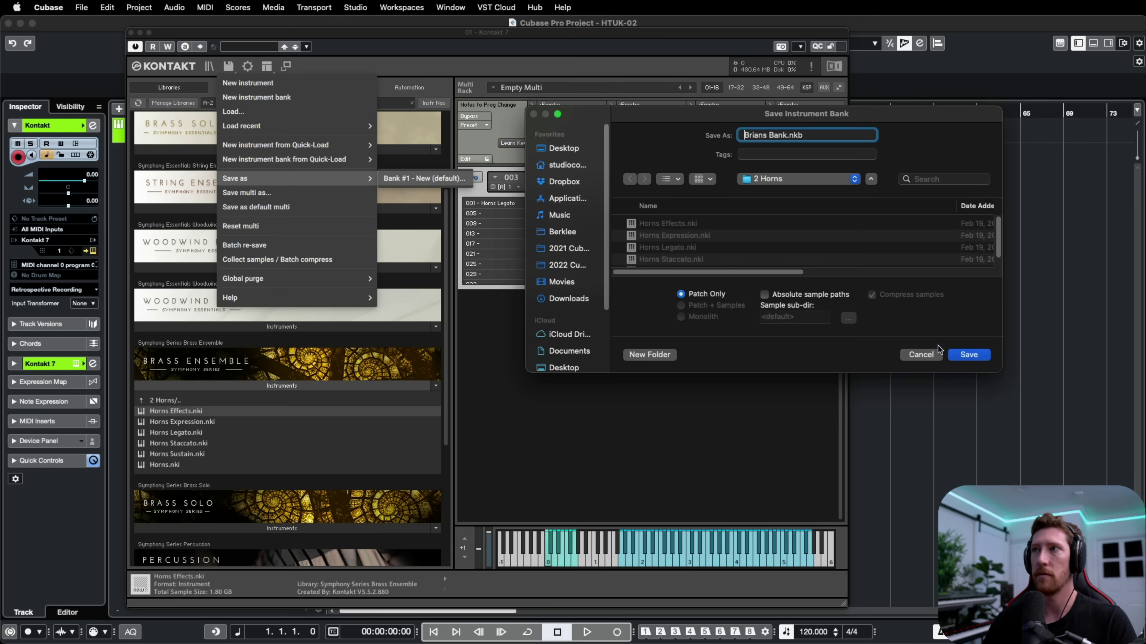
# - Choose the iCloud Desktop as the destination folder and save the instrument bank there
pyautogui.click(794, 180)
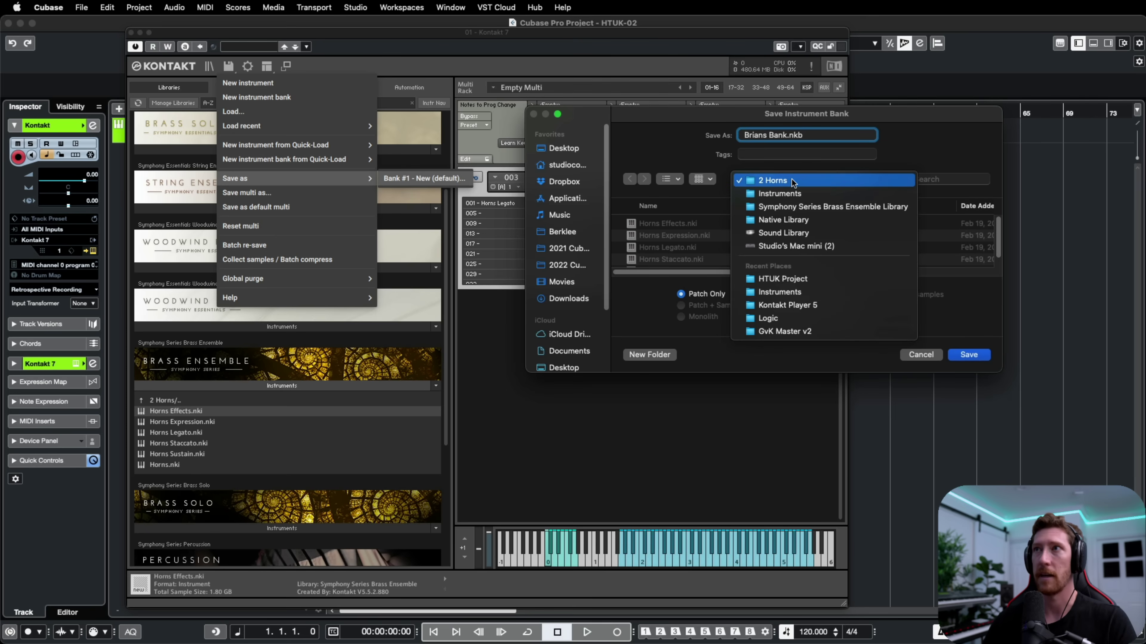
pyautogui.click(792, 182)
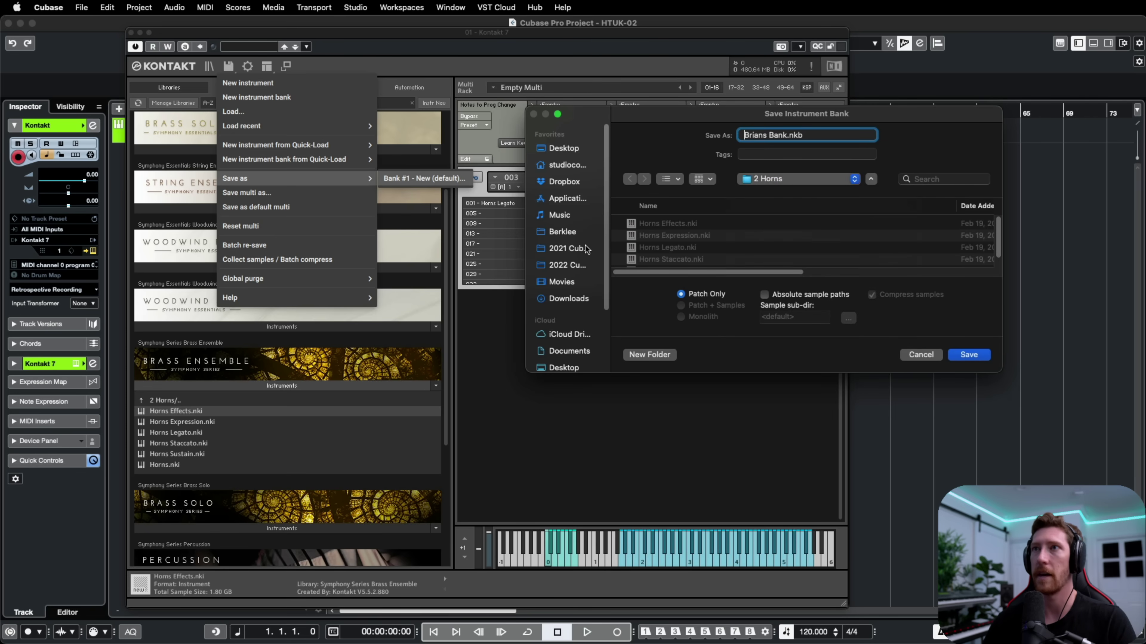
pyautogui.scroll(-3, 575, 292)
pyautogui.click(565, 288)
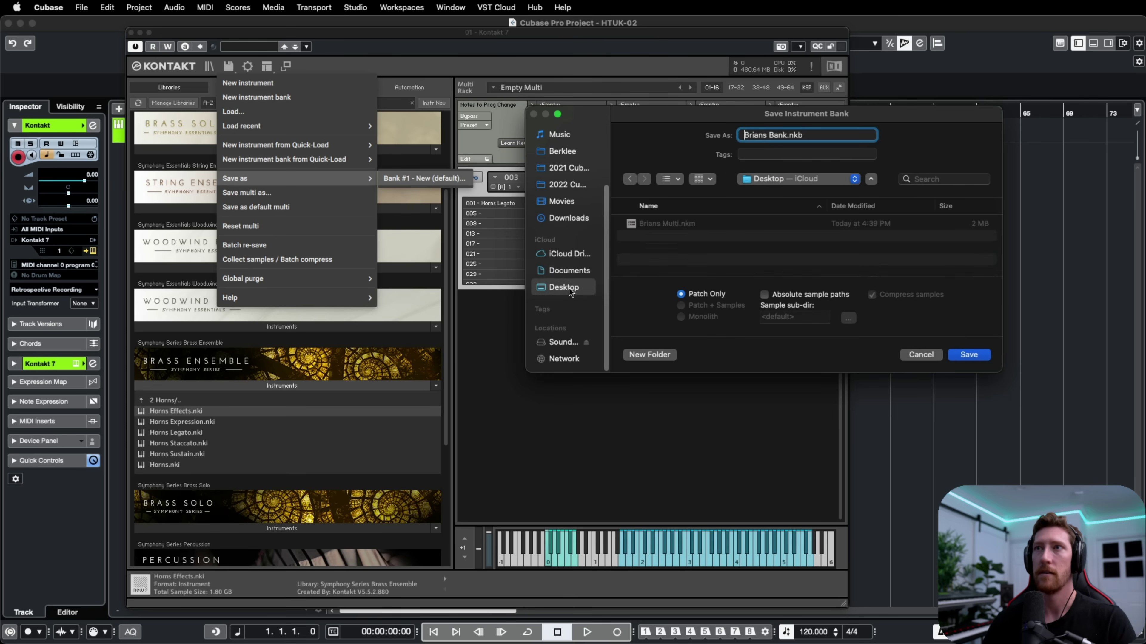
pyautogui.click(968, 355)
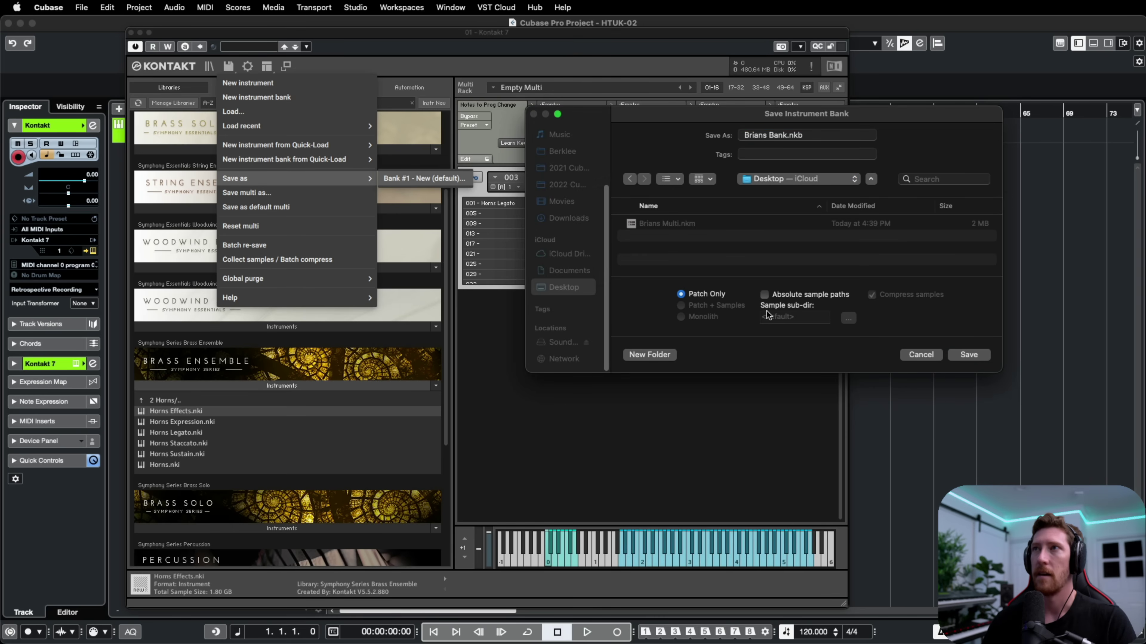
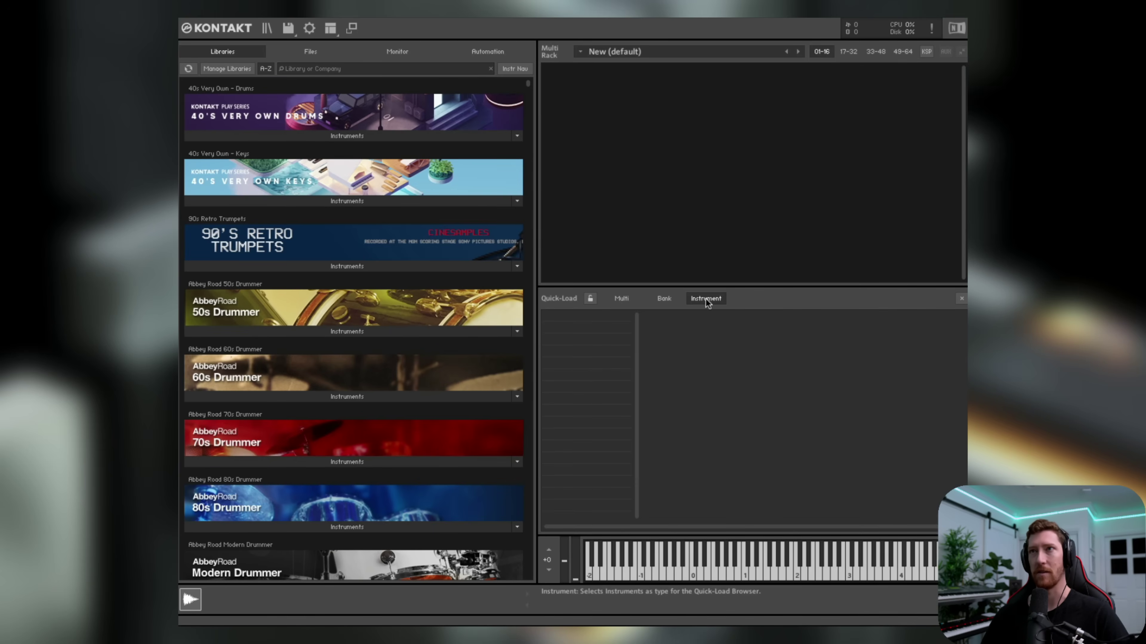
# - Add 40s Very Own - Drums.nki to the instrument section of the Quick-Load browser
pyautogui.click(706, 299)
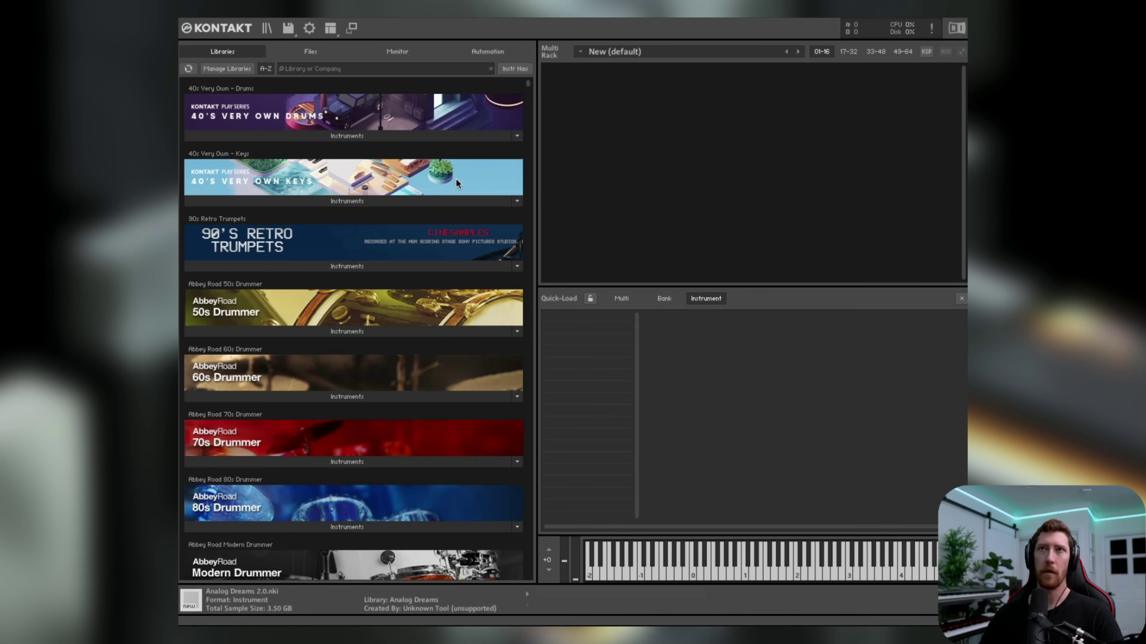
pyautogui.click(393, 137)
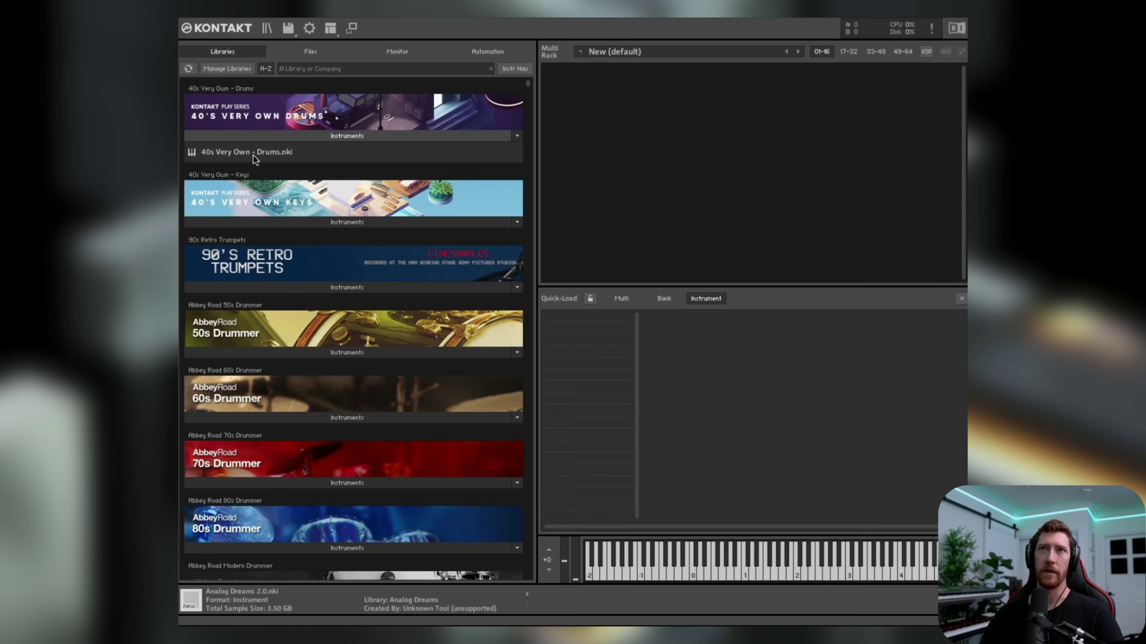
pyautogui.moveTo(254, 153); pyautogui.dragTo(579, 317)
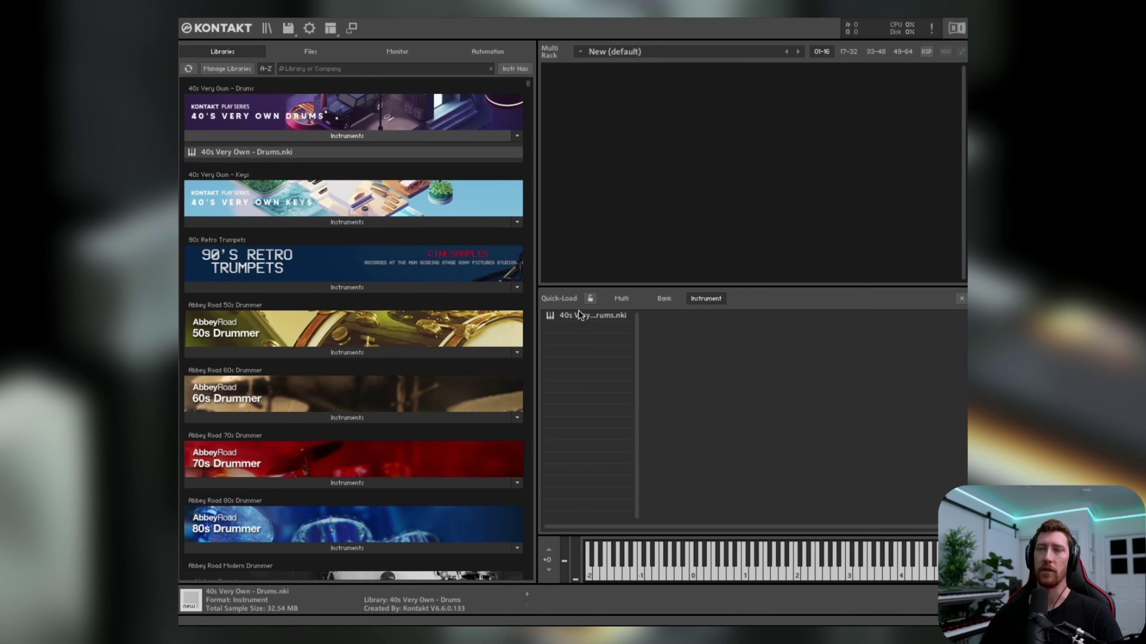
# - Find the Action Strings 2 library and add Action Strings 2.nki to the Quick-Load instruments
pyautogui.scroll(-15, 397, 218)
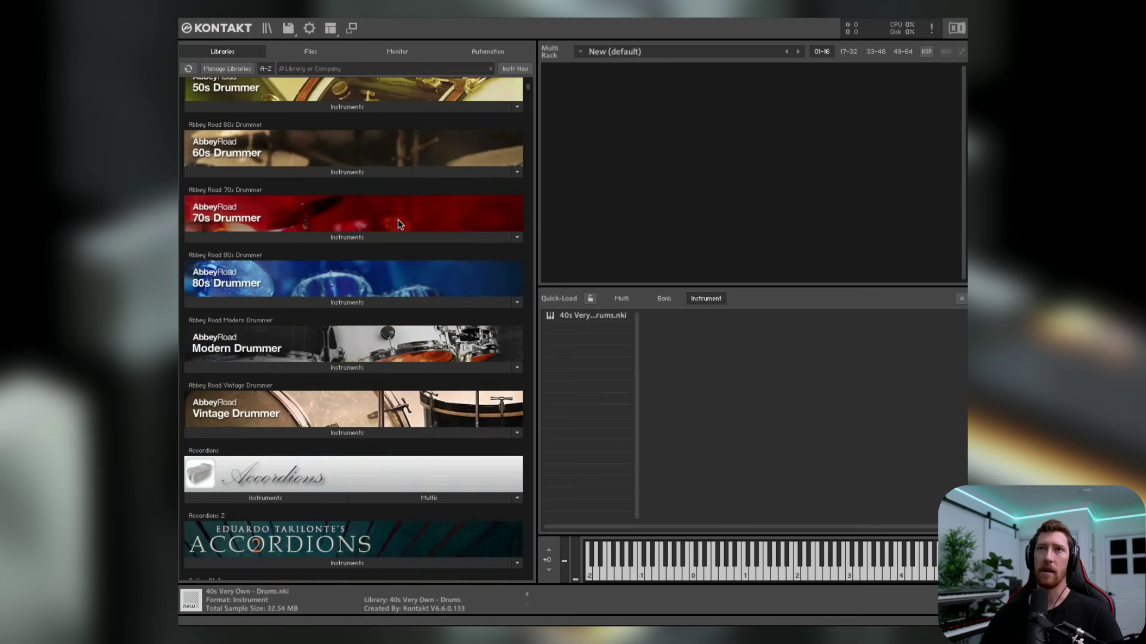
pyautogui.scroll(-2, 398, 223)
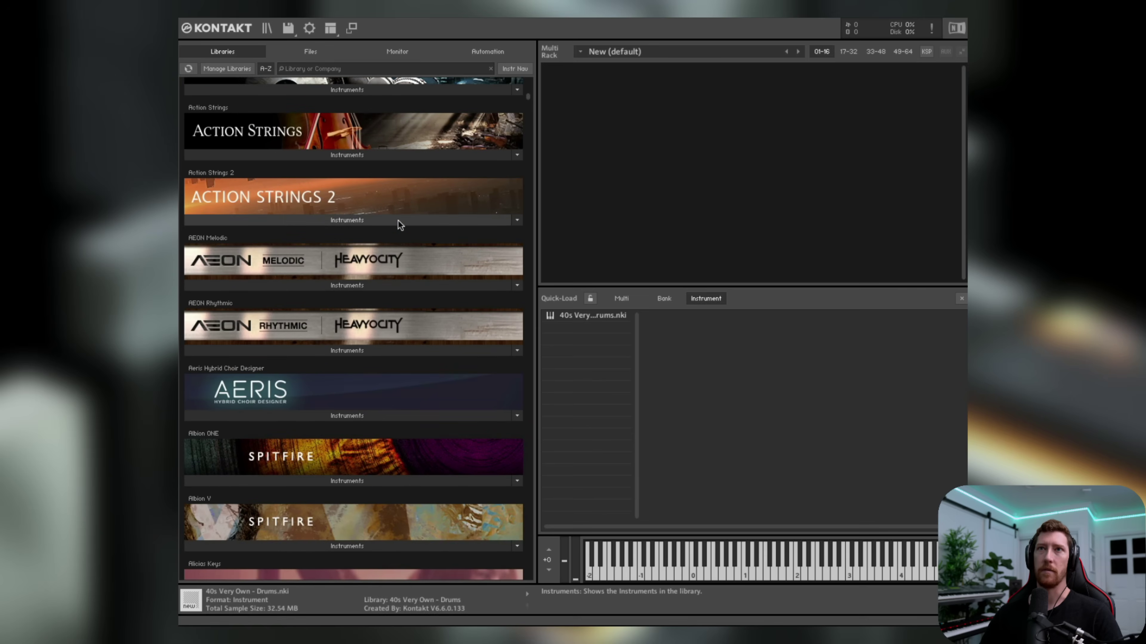
pyautogui.click(289, 221)
pyautogui.moveTo(207, 238); pyautogui.dragTo(595, 329)
# - Add Alicias Keys.nki to the Quick-Load instruments and load it into the rack from there
pyautogui.scroll(-10, 300, 326)
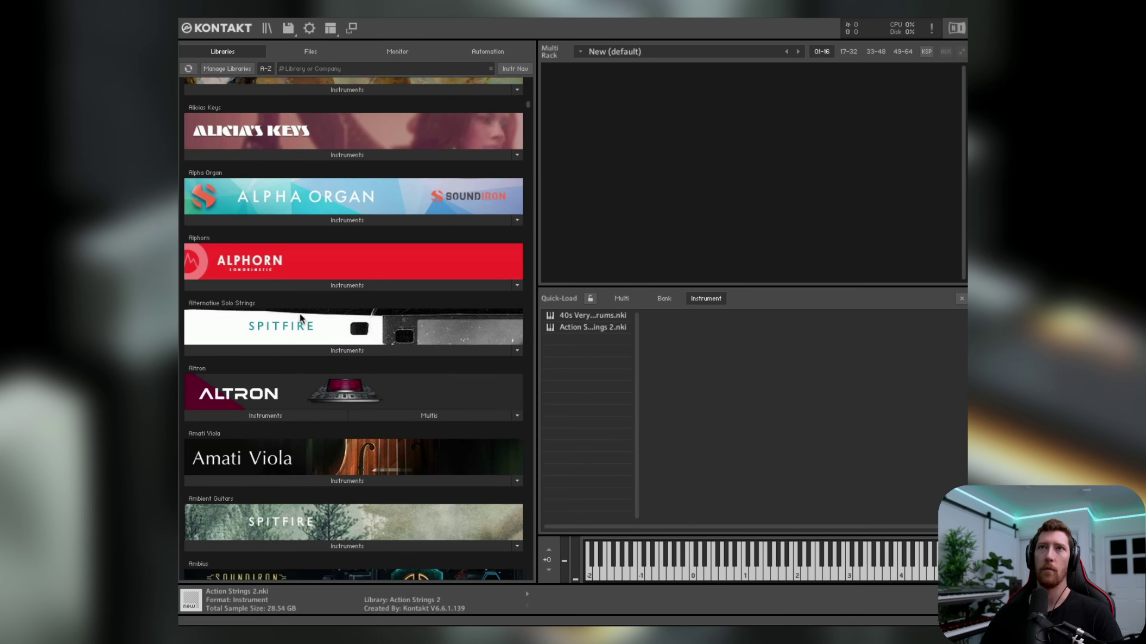
pyautogui.click(312, 154)
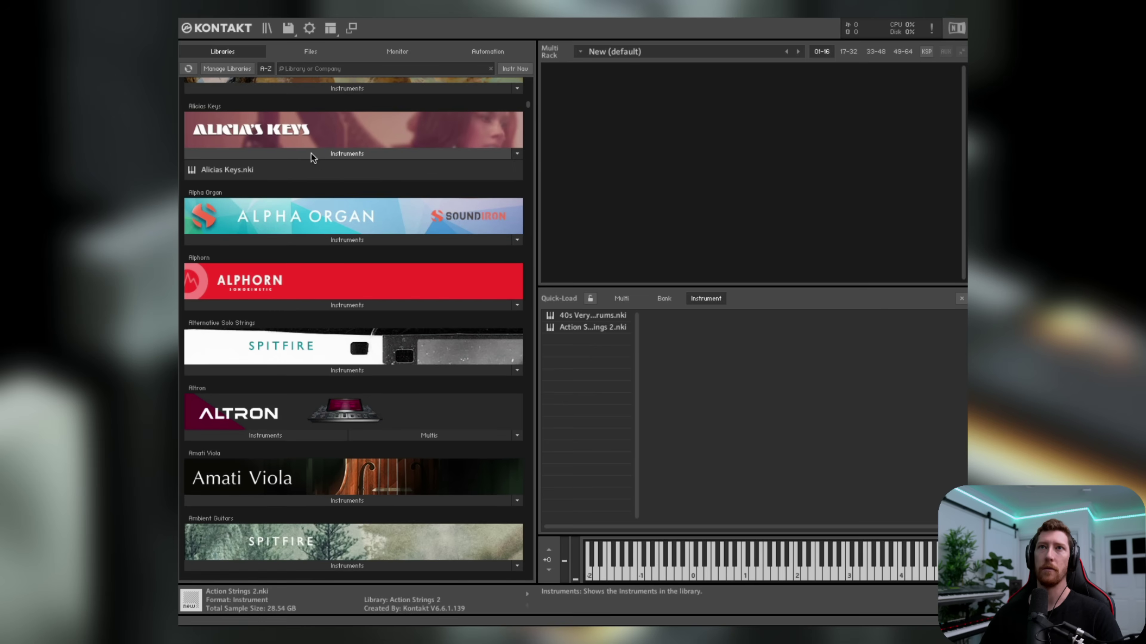
pyautogui.moveTo(232, 173); pyautogui.dragTo(577, 343)
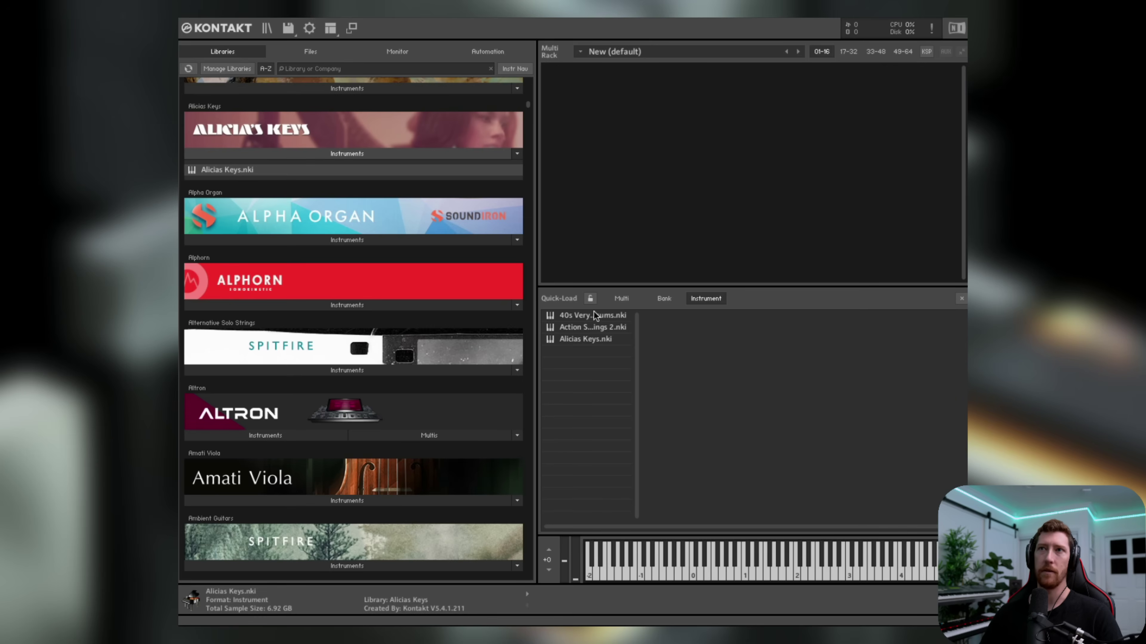
pyautogui.doubleClick(586, 339)
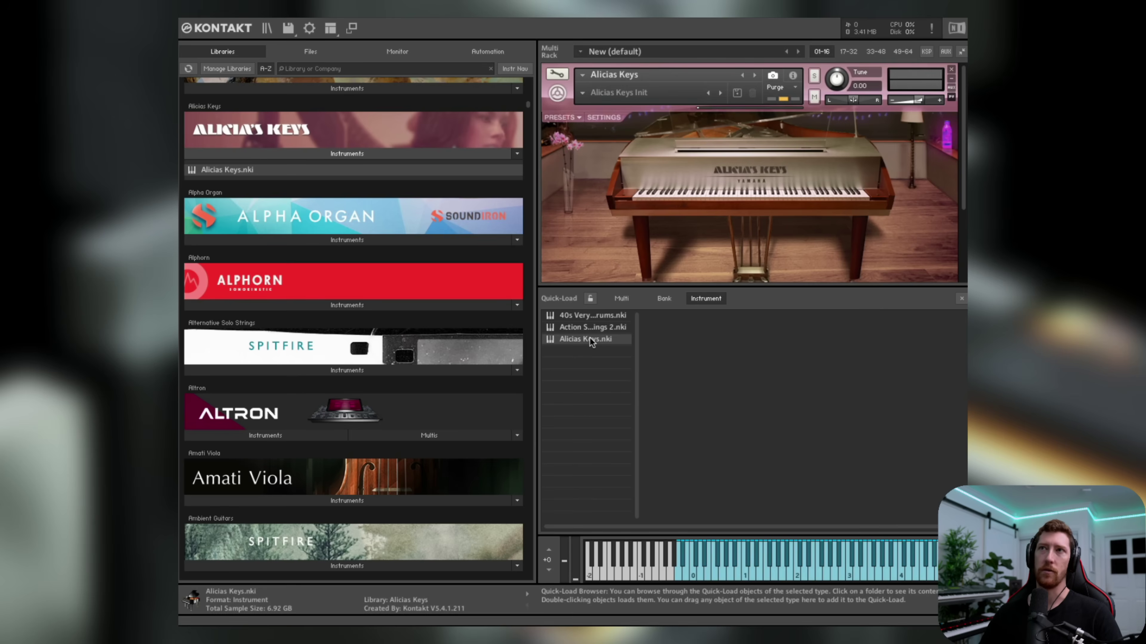
# - Delete 40s Very Own - Drums.nki from the Quick-Load instruments
pyautogui.rightClick(592, 315)
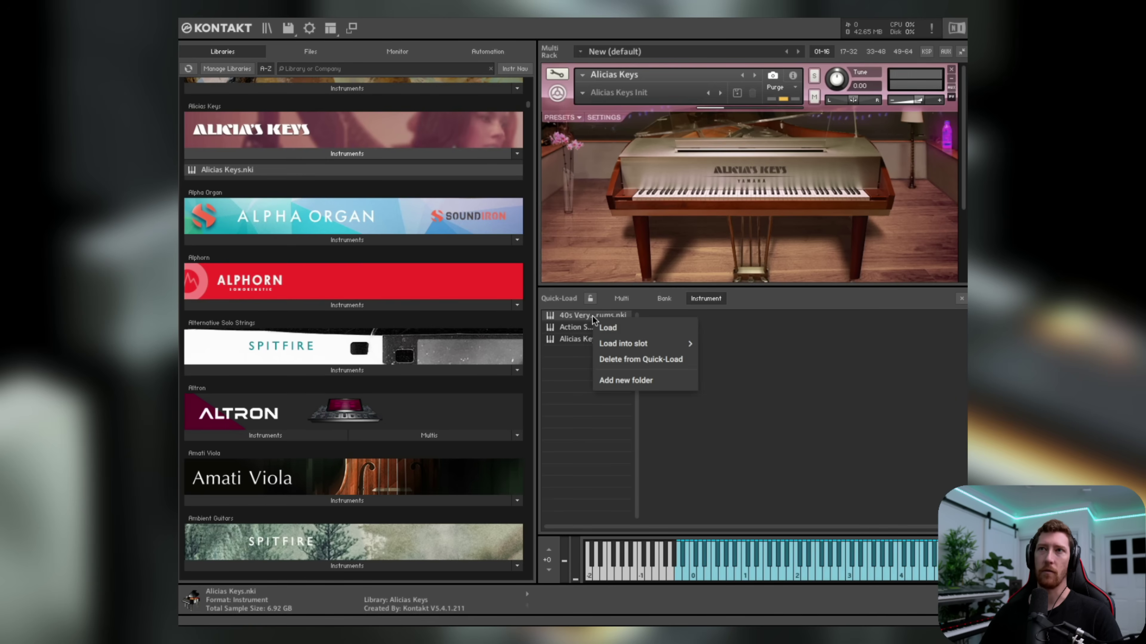
pyautogui.click(659, 361)
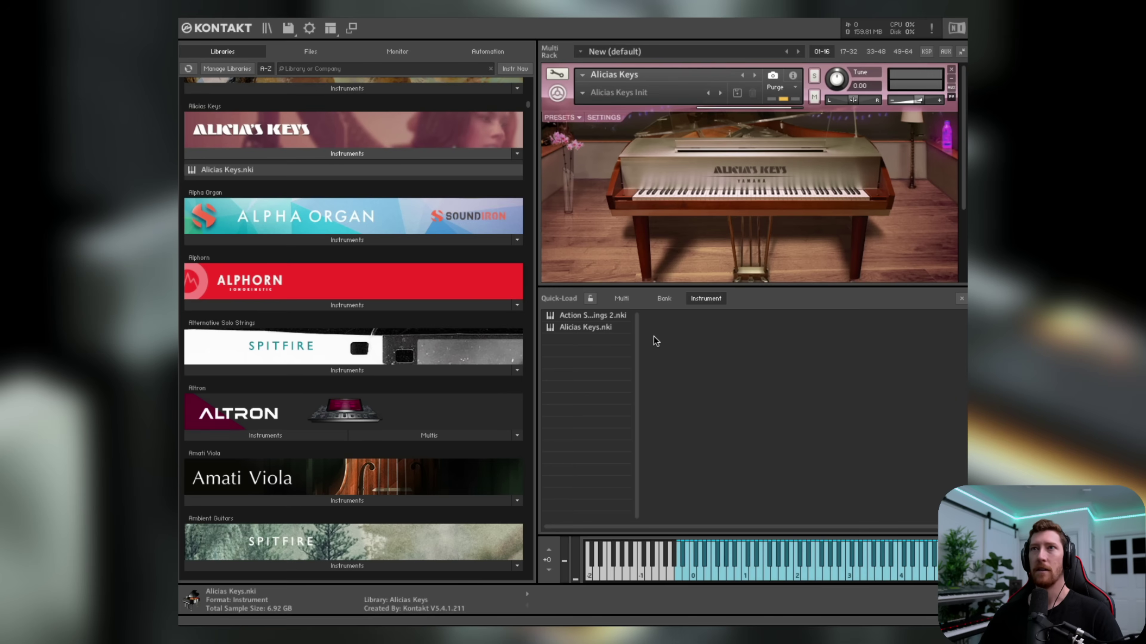
# - Add the saved multi (.nkm) from the Desktop folder to the multi section of Quick-Load
pyautogui.click(627, 302)
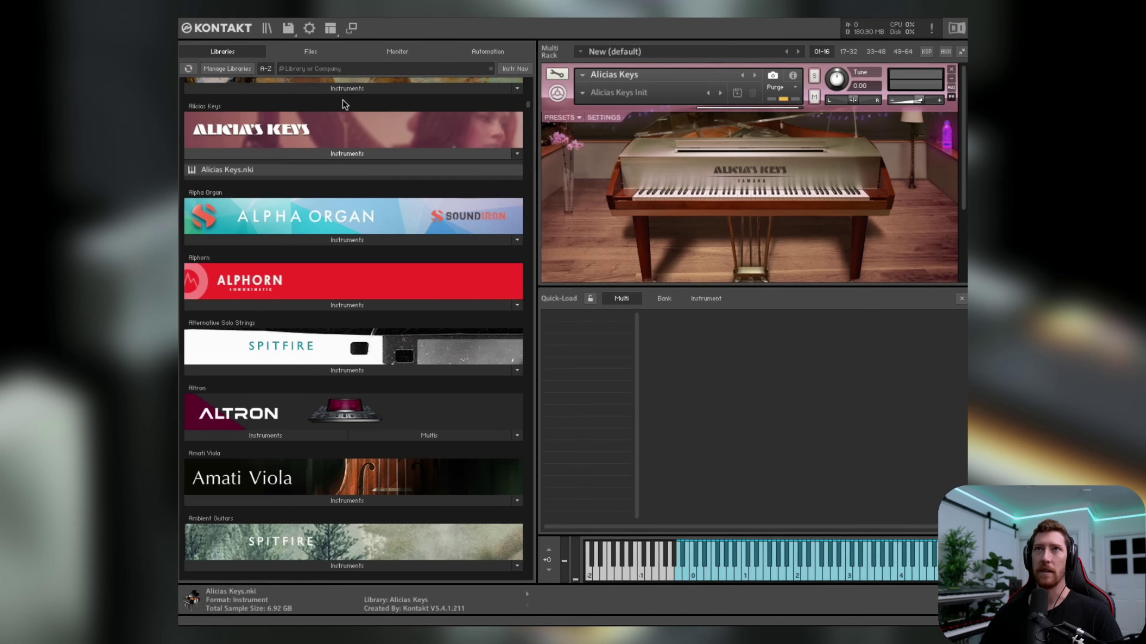
pyautogui.click(306, 52)
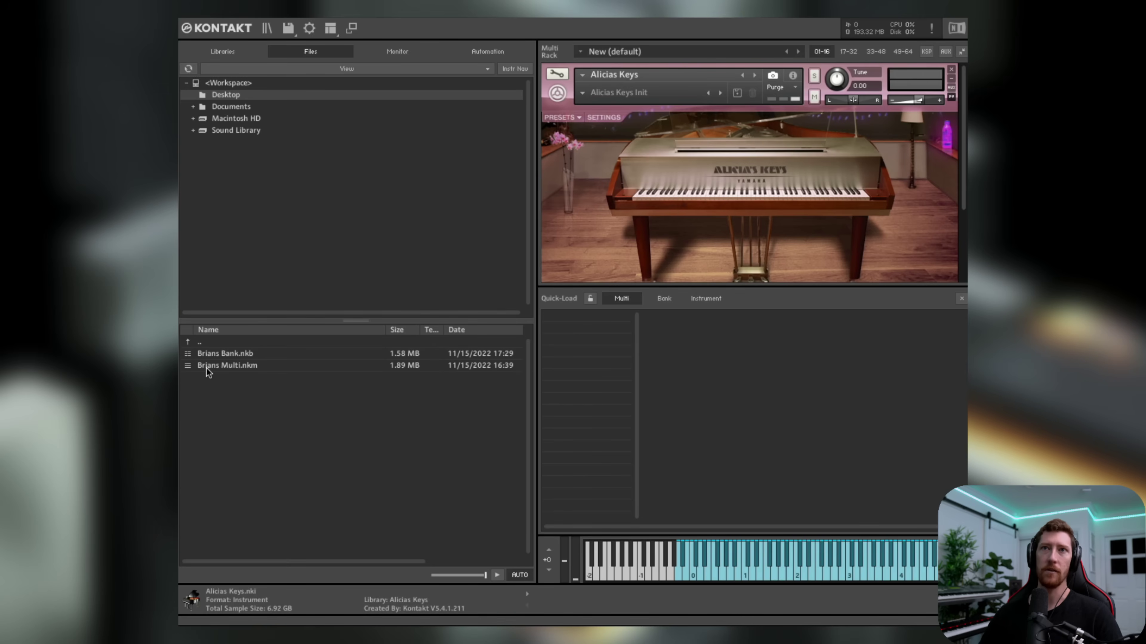
pyautogui.moveTo(202, 365); pyautogui.dragTo(573, 317)
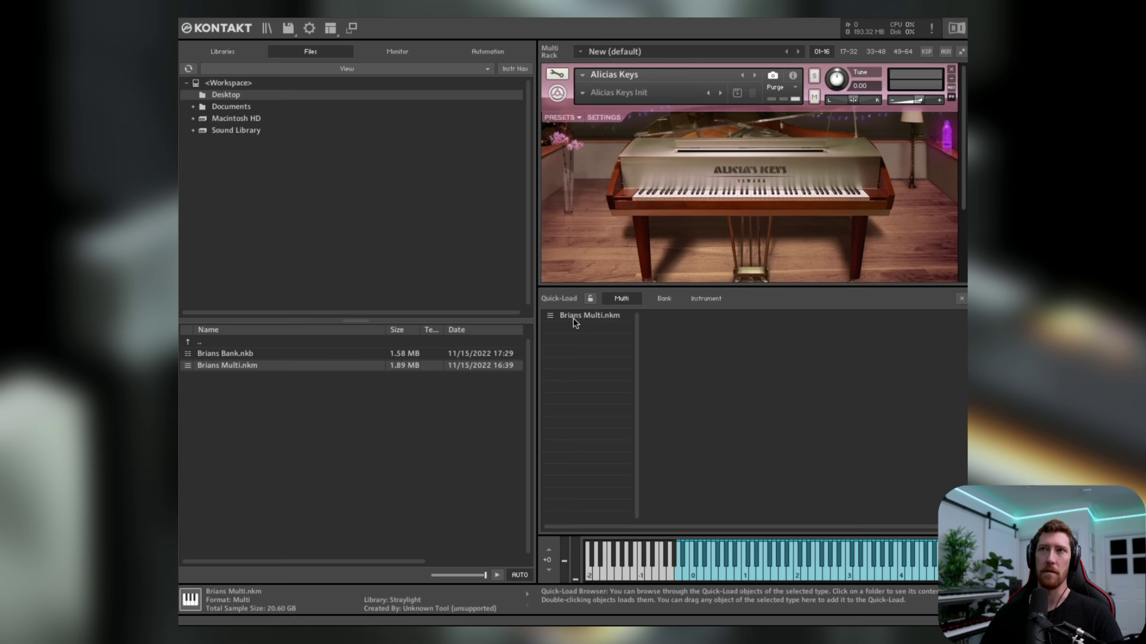
# - Add the saved instrument bank (.nkb) from the Desktop folder to the bank section of Quick-Load
pyautogui.click(205, 356)
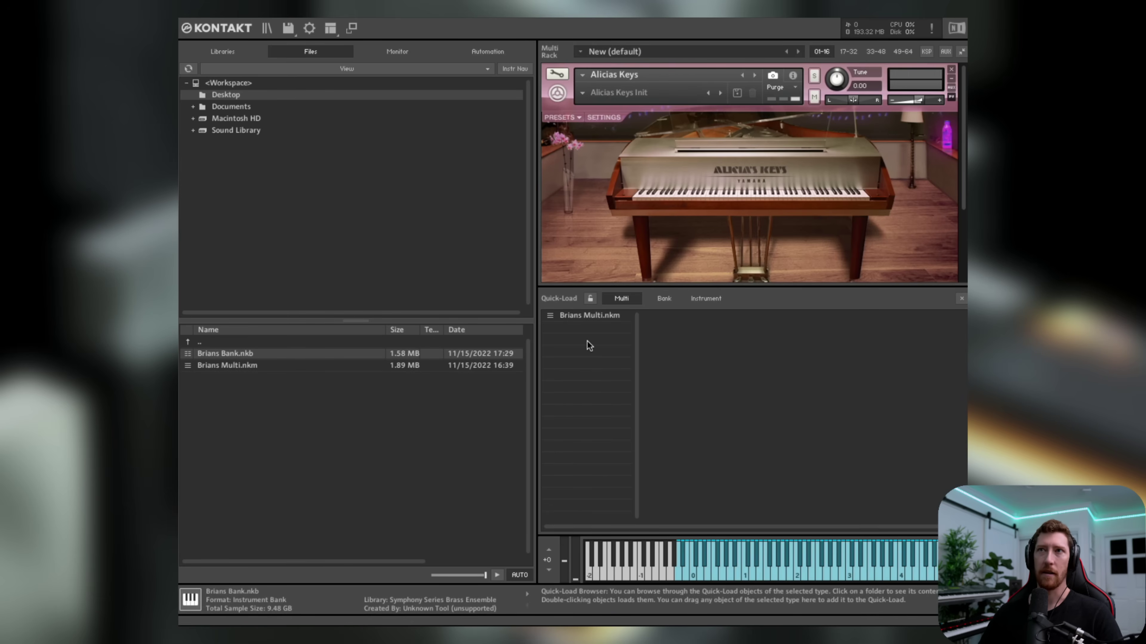
pyautogui.click(665, 299)
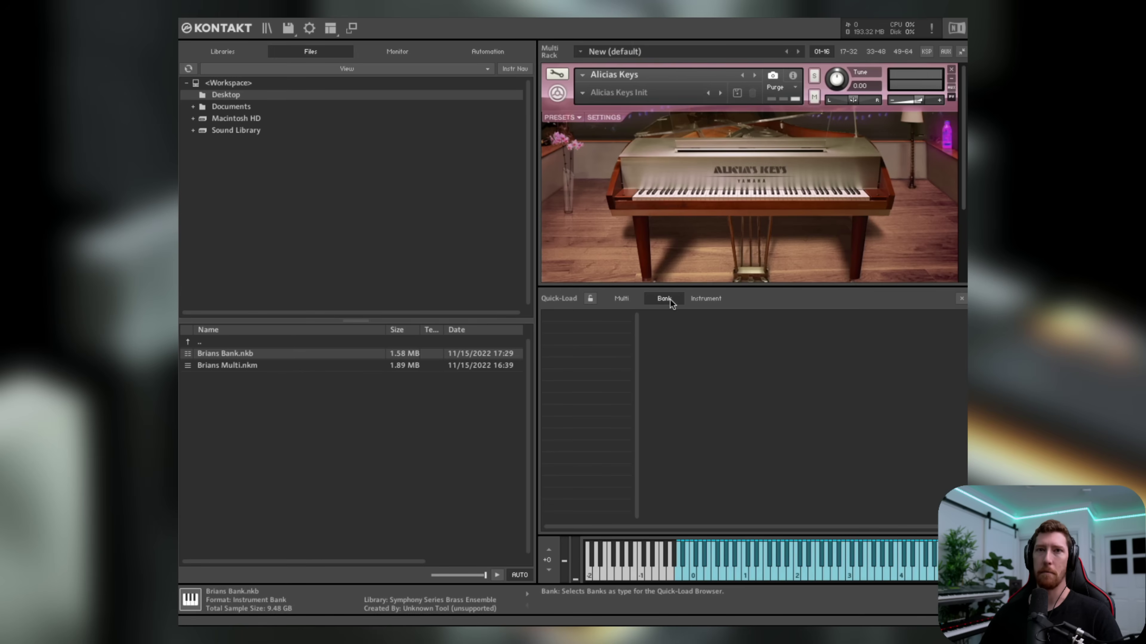
pyautogui.moveTo(506, 325); pyautogui.dragTo(574, 326)
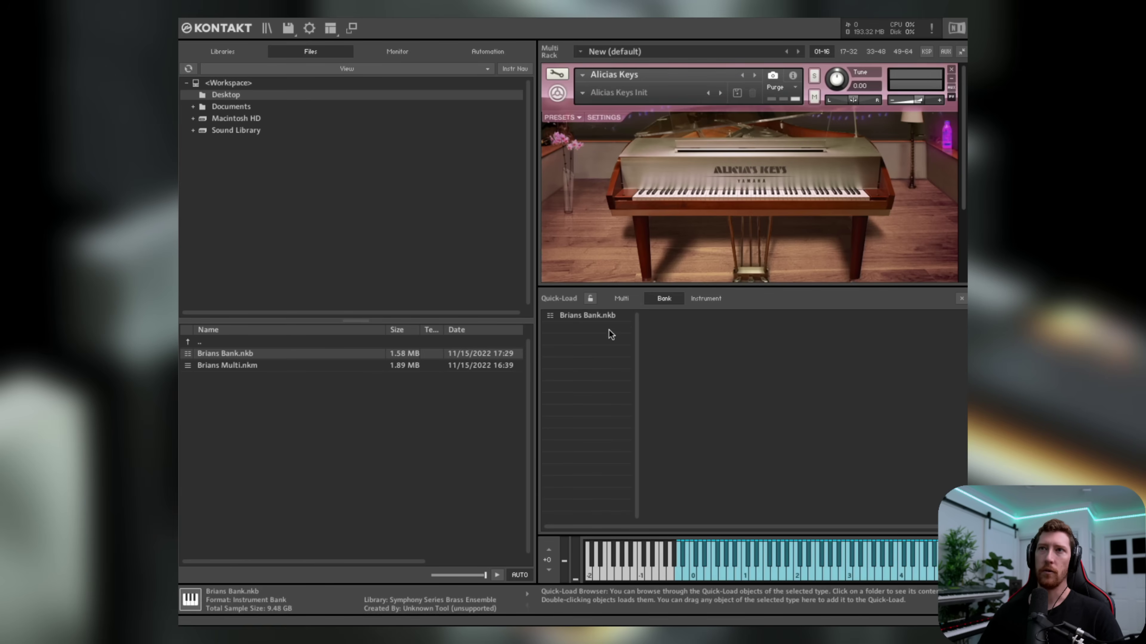
# - Create a folder named Orchestral in the Quick-Load bank section, with a subfolder named Strings inside it
pyautogui.rightClick(576, 340)
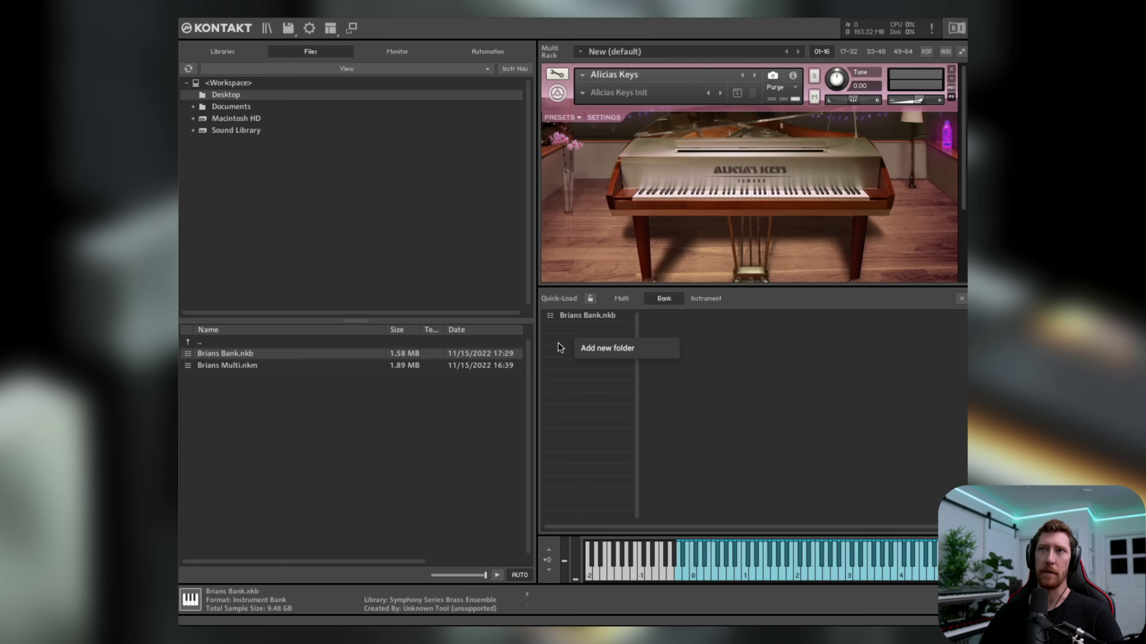
pyautogui.click(608, 350)
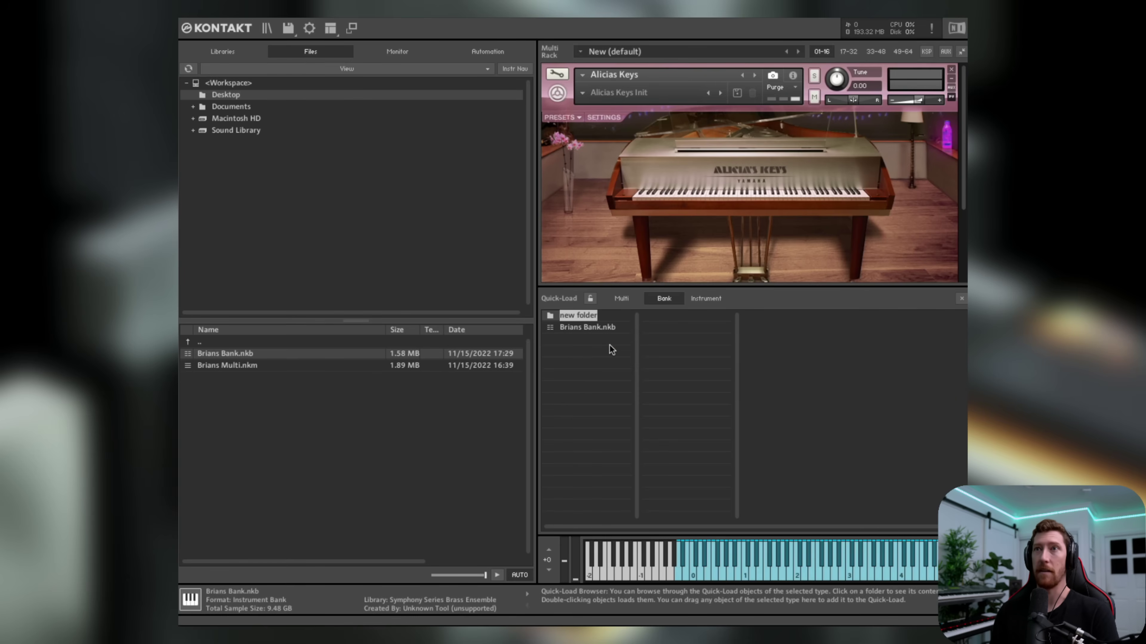
pyautogui.write('Orchestral')
pyautogui.press('Return')
pyautogui.rightClick(669, 321)
pyautogui.click(687, 331)
pyautogui.write('Strings')
pyautogui.press('Return')
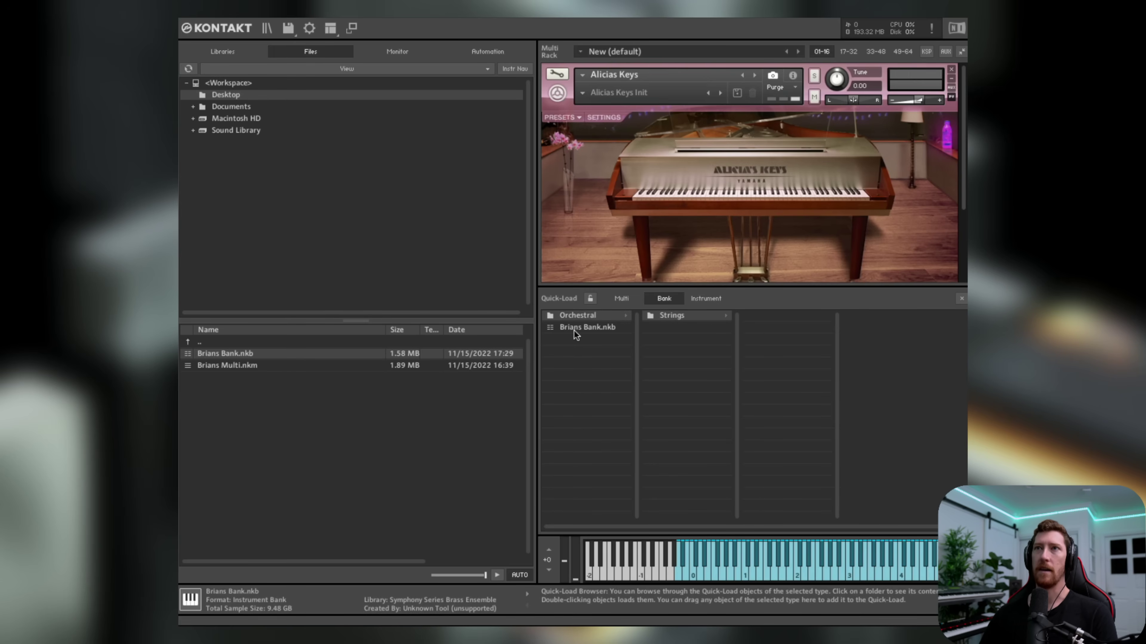
# - Move the saved bank into the Strings folder in Quick-Load and open that folder
pyautogui.moveTo(571, 328); pyautogui.dragTo(671, 315)
pyautogui.click(672, 316)
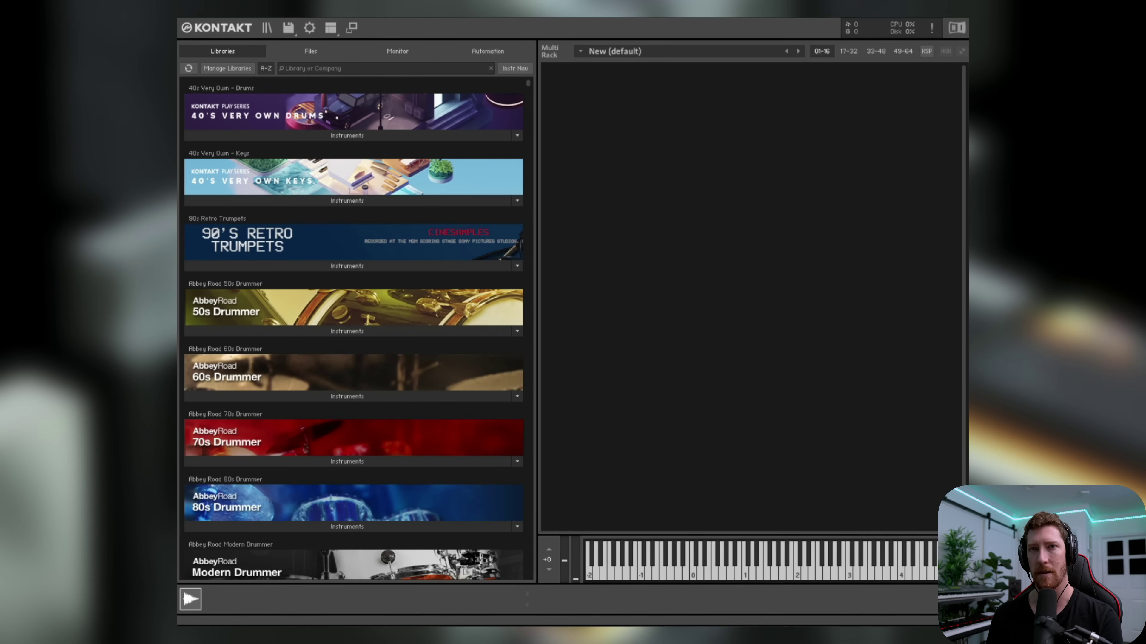
# - Load 40s Very Own - Drums.nki from its library into the empty rack
pyautogui.click(347, 135)
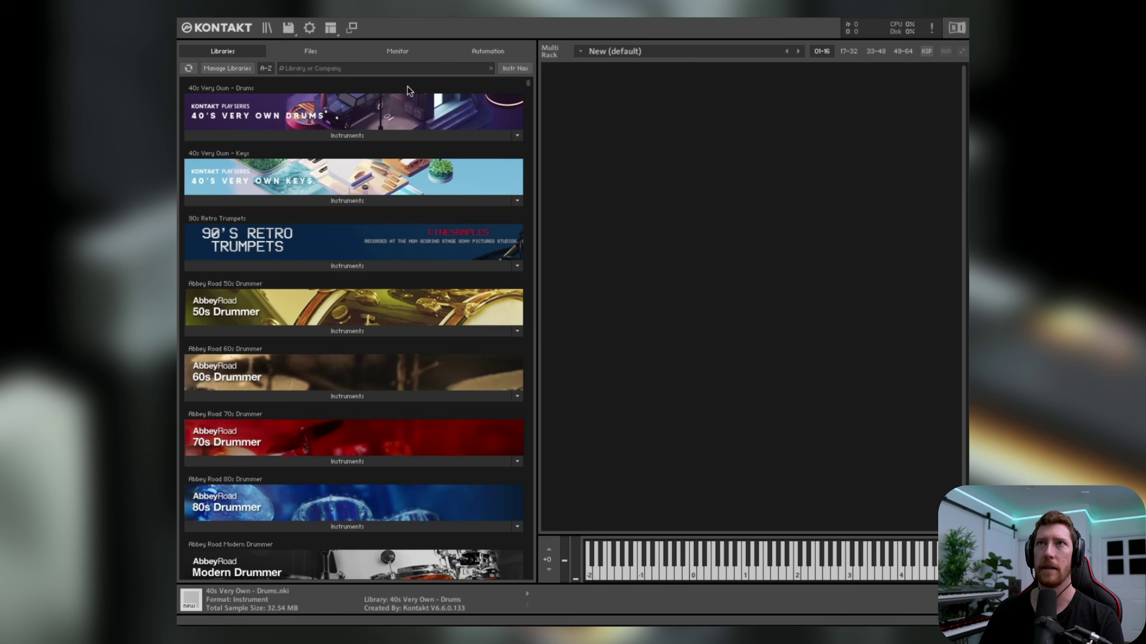
pyautogui.click(370, 135)
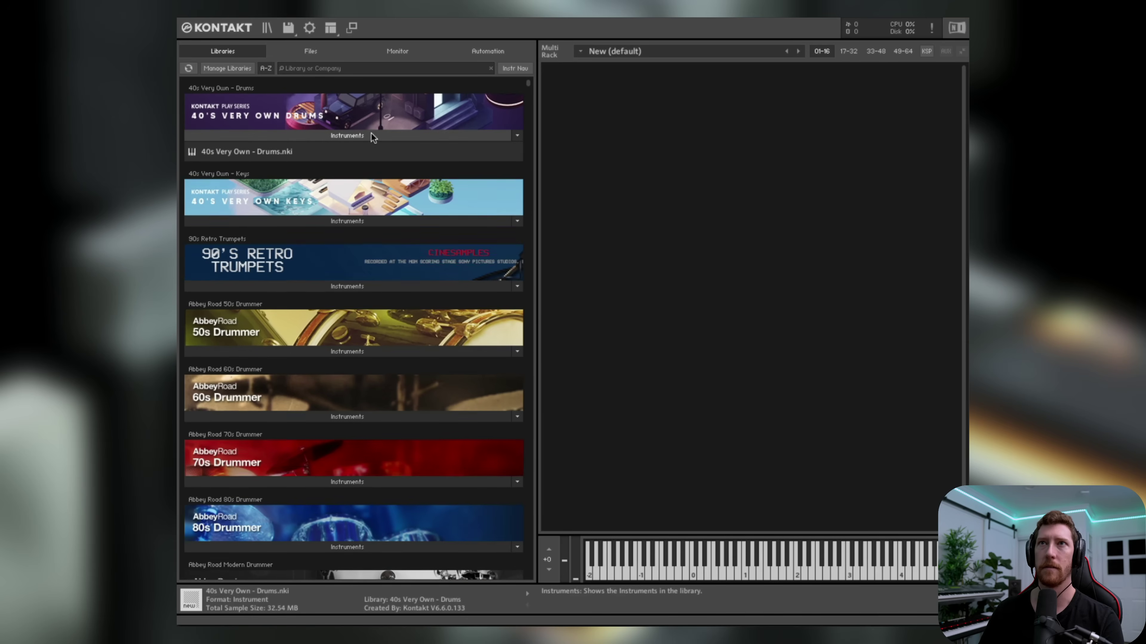
pyautogui.click(257, 152)
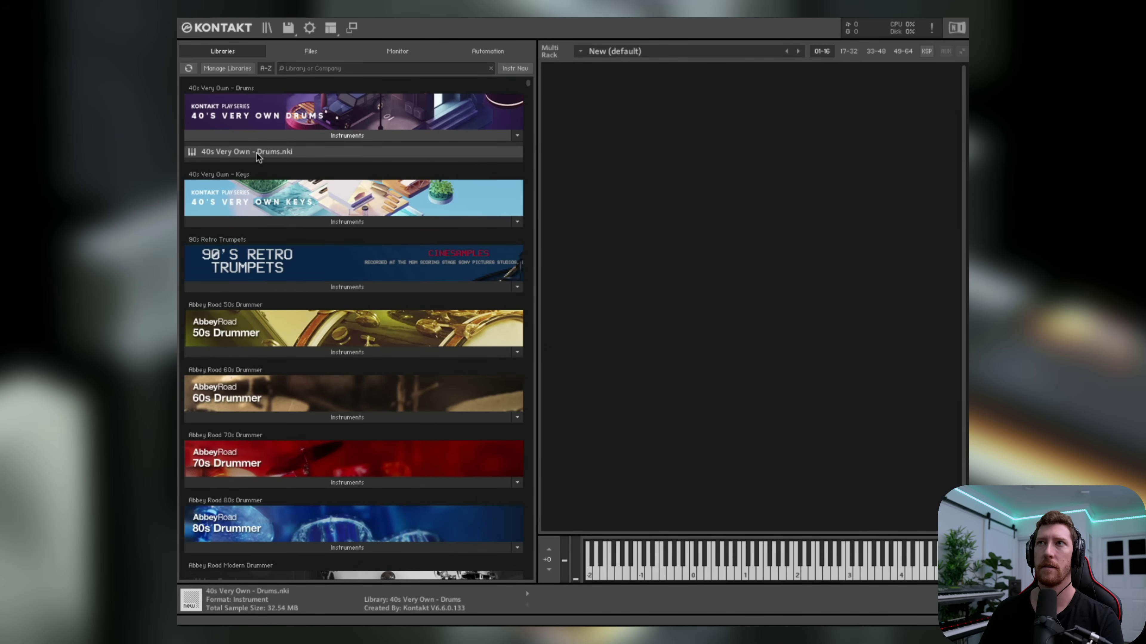
pyautogui.doubleClick(256, 152)
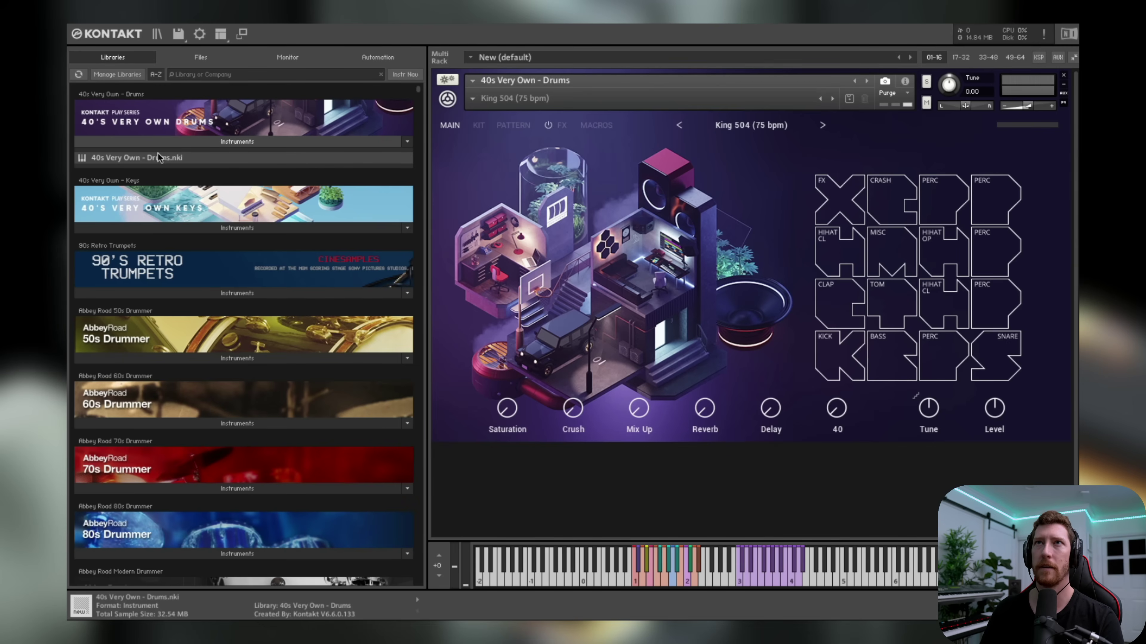
# - Show the Outputs section and apply the Mono 16x factory output preset
pyautogui.click(221, 38)
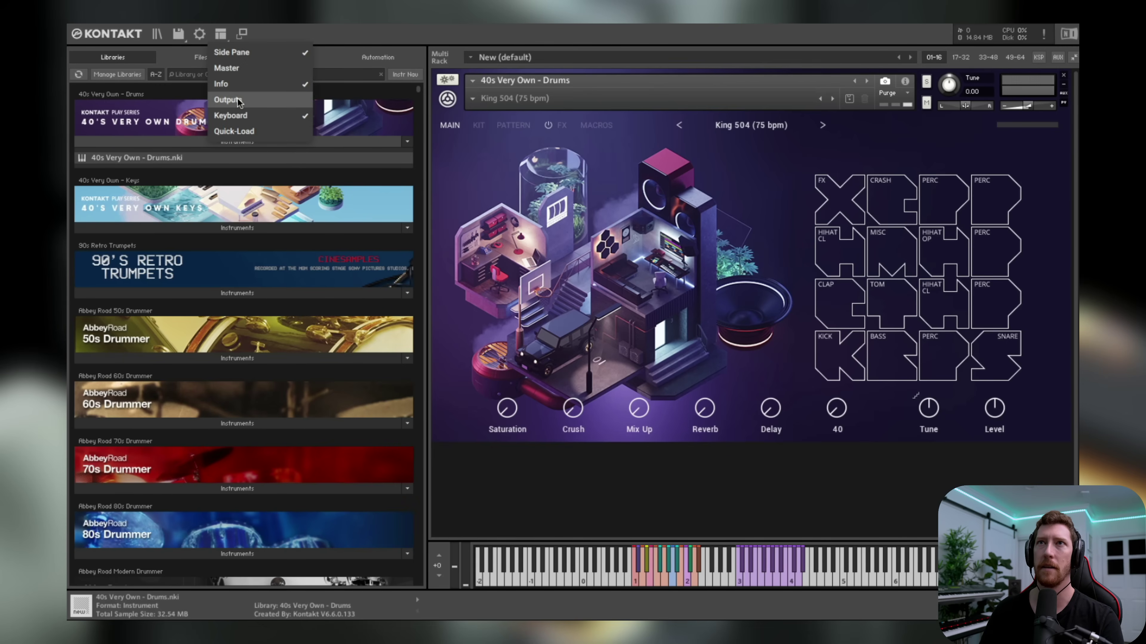
pyautogui.click(228, 100)
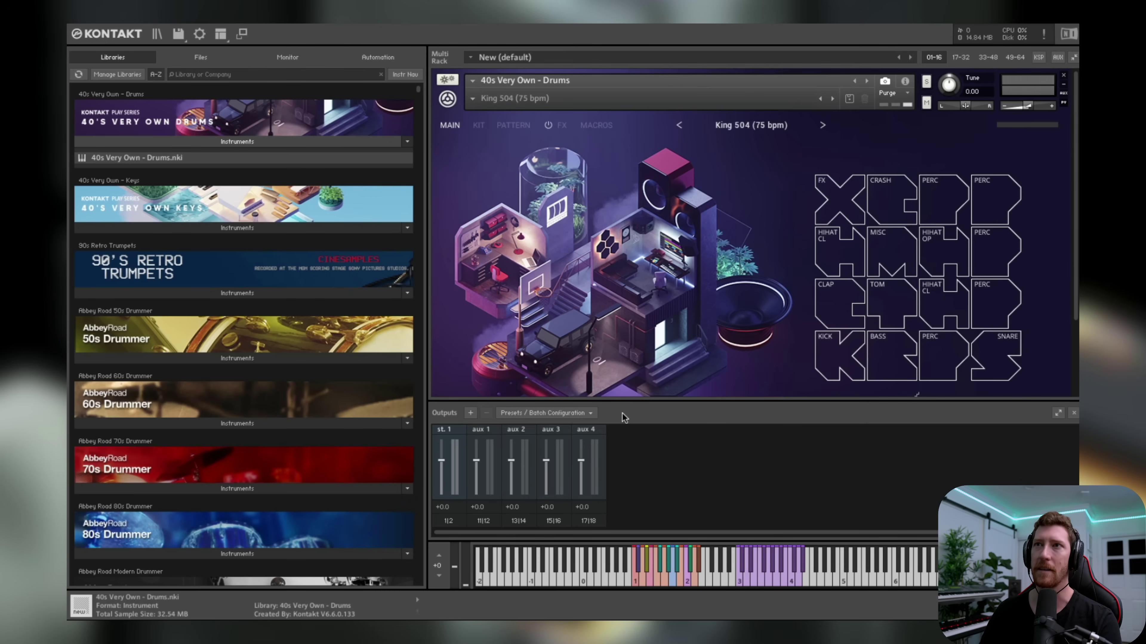
pyautogui.click(582, 414)
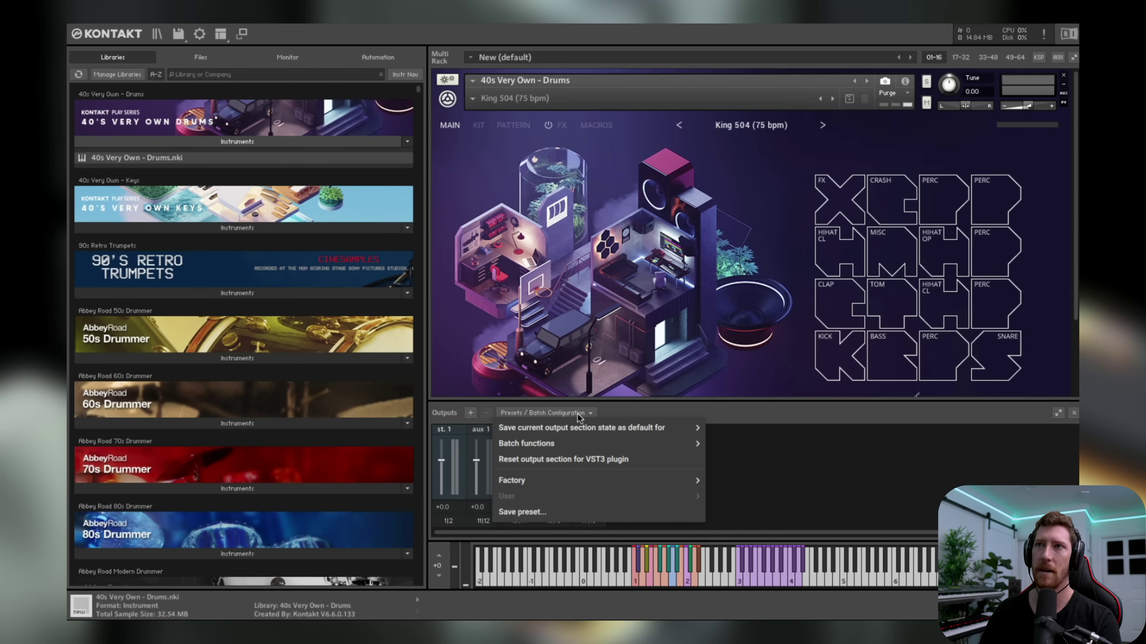
pyautogui.moveTo(567, 486)
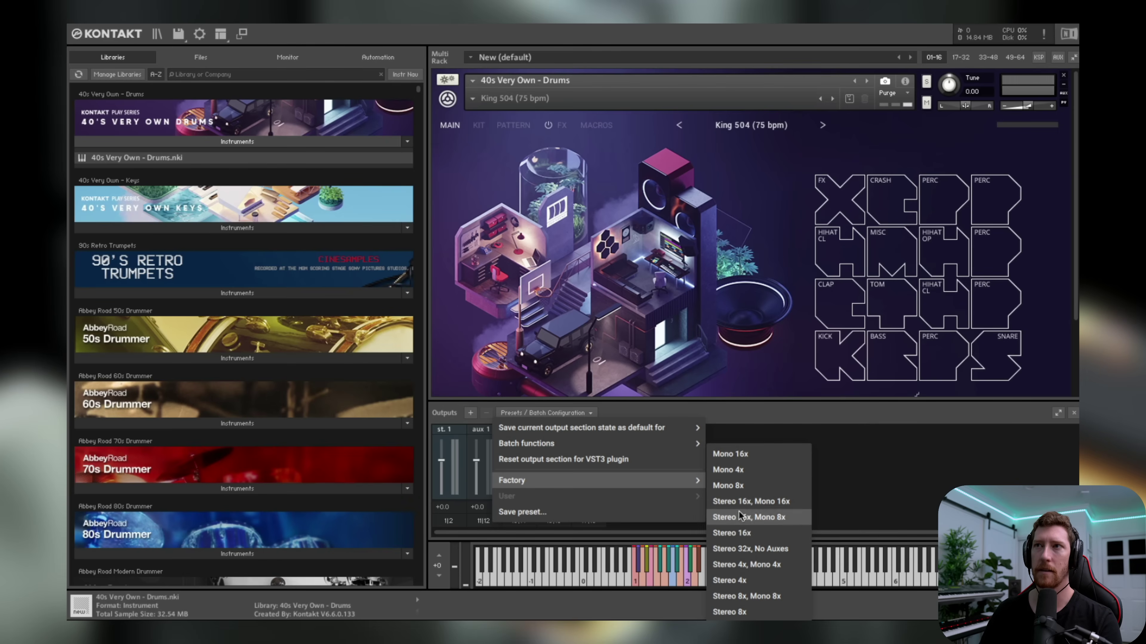
pyautogui.click(738, 457)
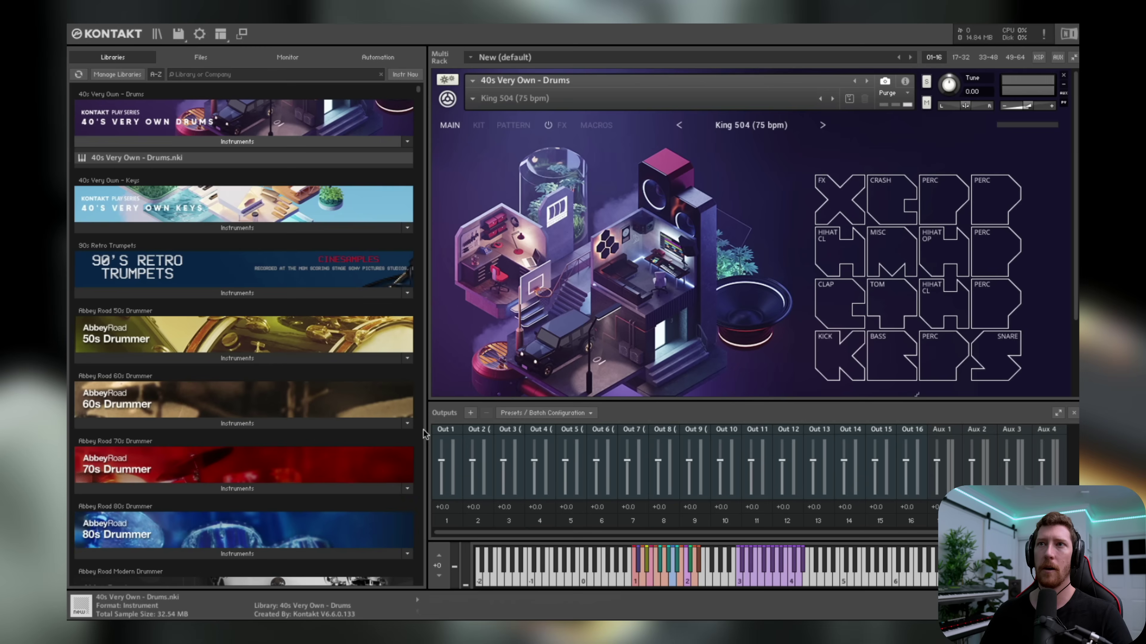
# - Start renaming the Out 1 output channel
pyautogui.click(442, 430)
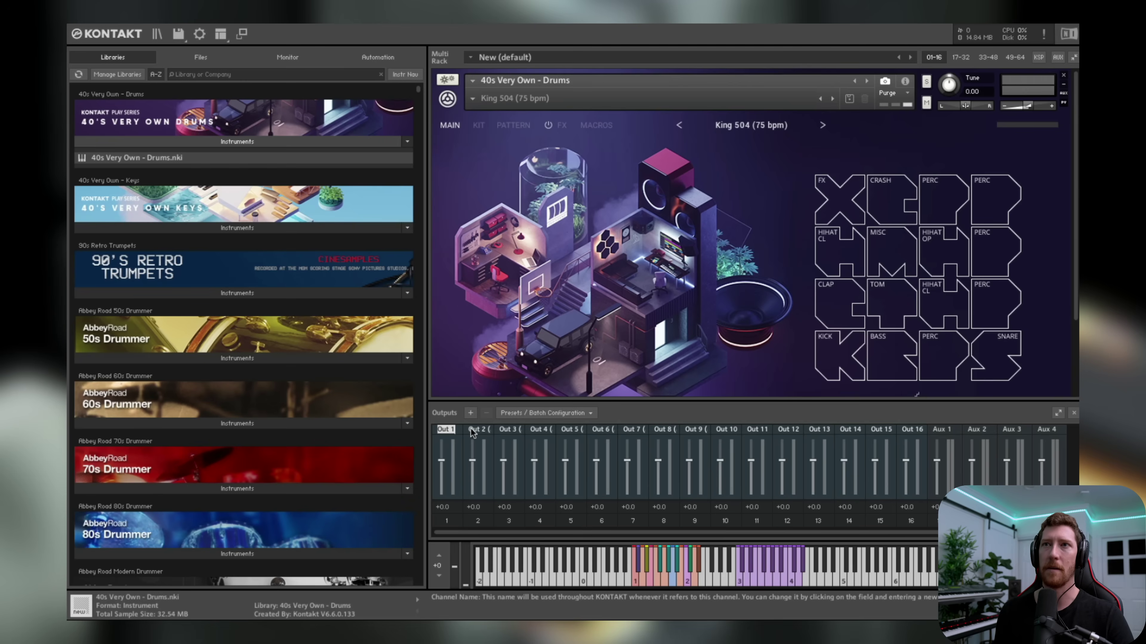
pyautogui.write('K')
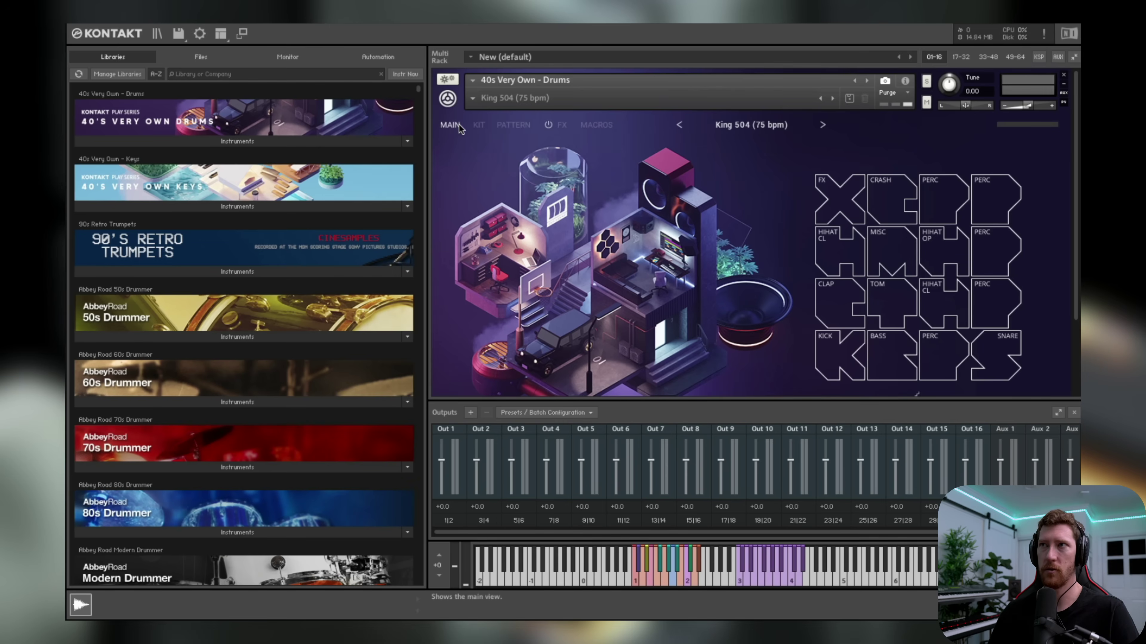
# - Open the drum instrument's kit view and audition the Clap and Tom pads
pyautogui.click(481, 131)
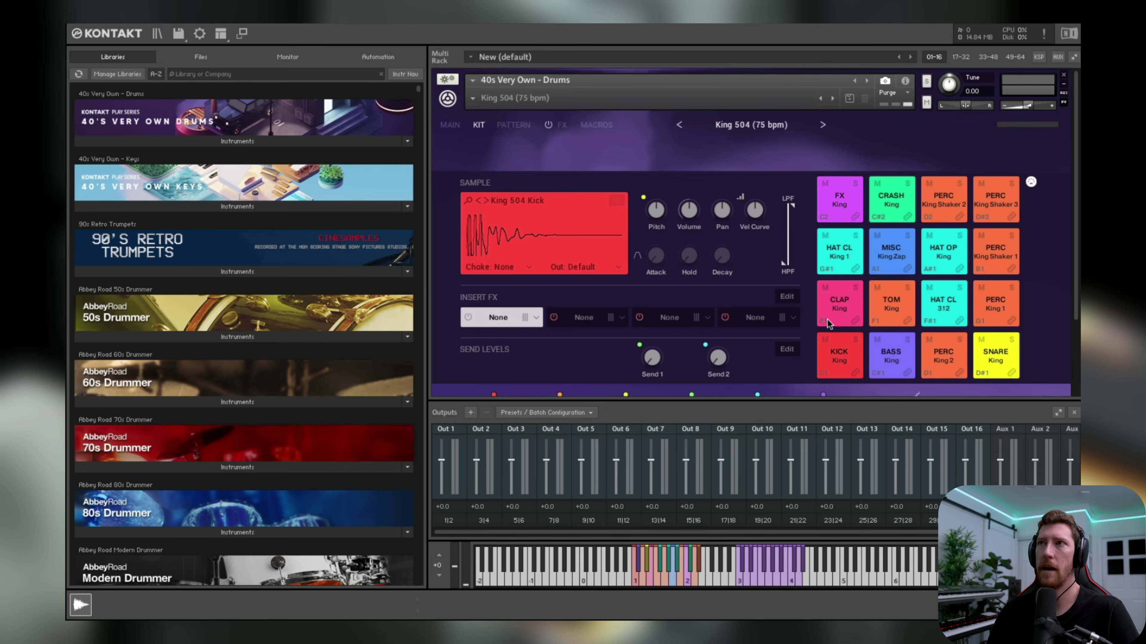
pyautogui.click(835, 306)
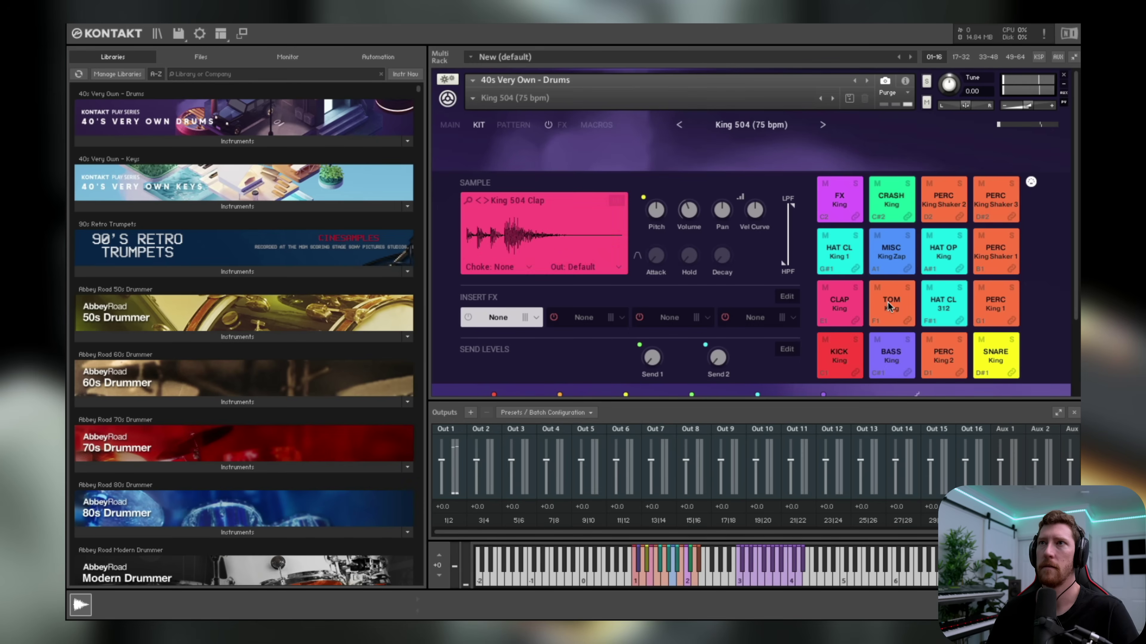
pyautogui.click(886, 307)
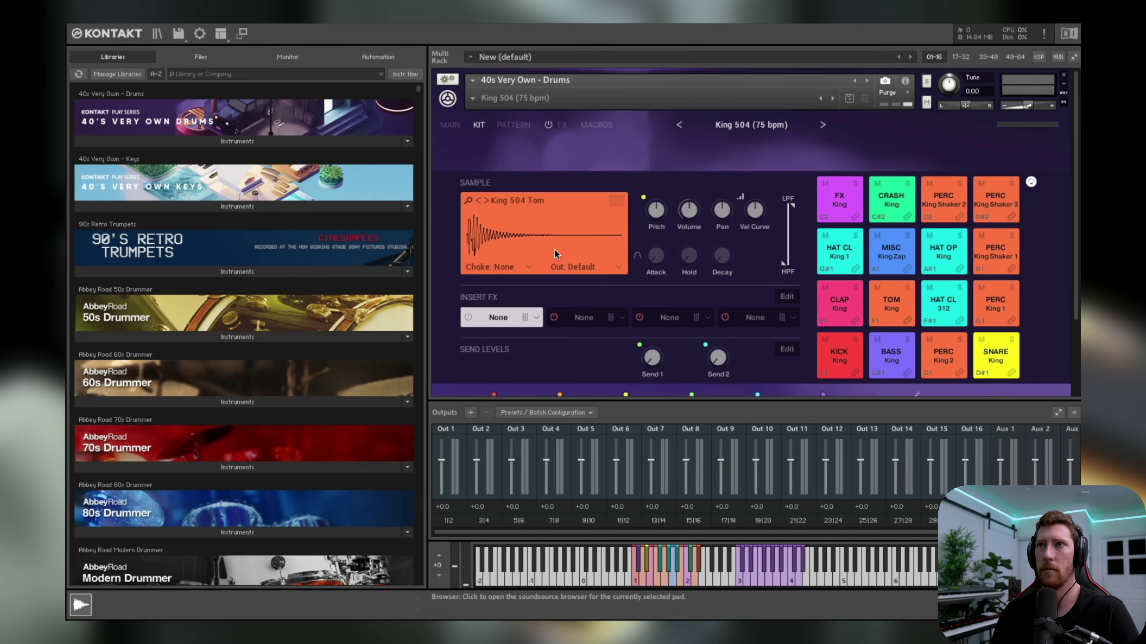
# - Select the Kick pad and use its output options to set all pads to sequential outputs
pyautogui.click(839, 360)
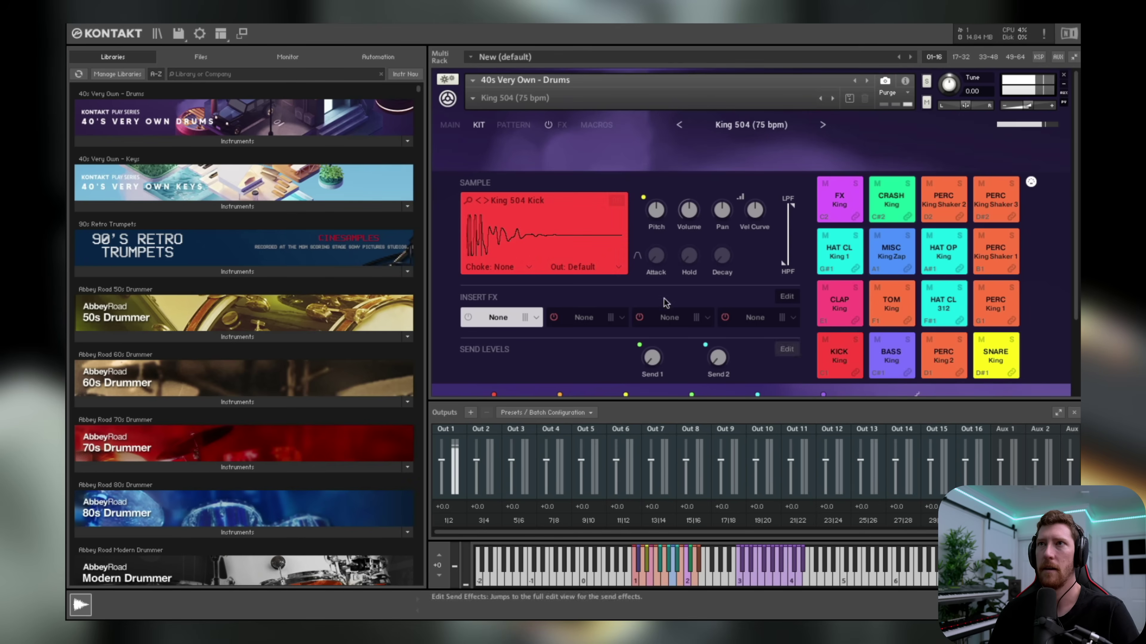
pyautogui.click(616, 267)
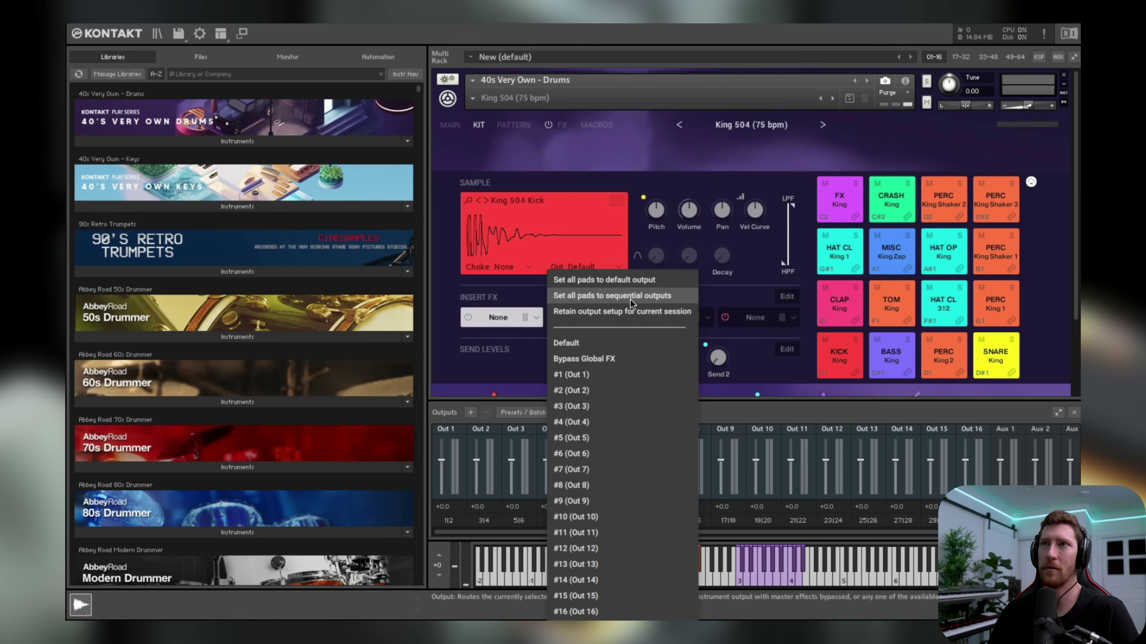
pyautogui.click(645, 296)
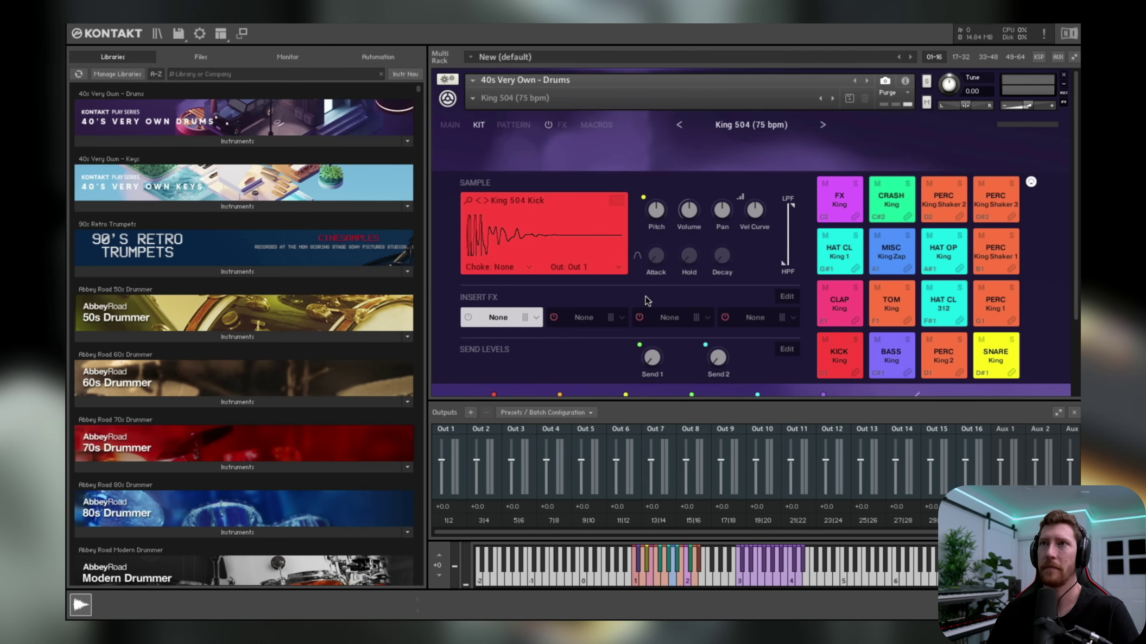
# - Play the Kick, Bass, Perc King 2, Snare and Clap pads to check which output each one uses
pyautogui.click(844, 355)
pyautogui.click(895, 357)
pyautogui.click(949, 359)
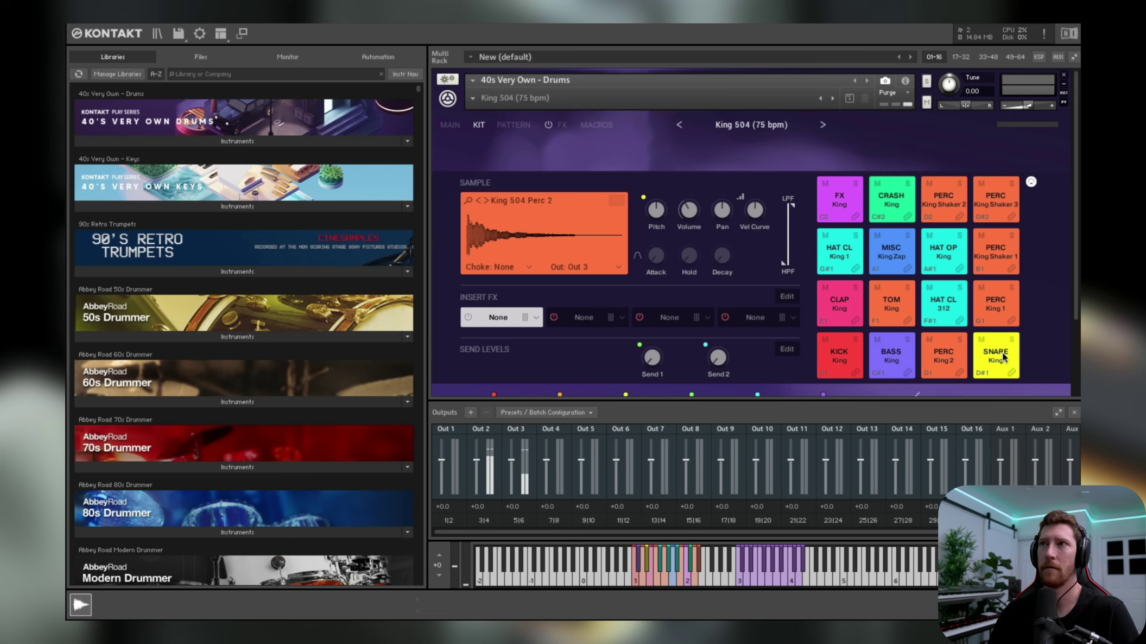
pyautogui.click(1003, 359)
pyautogui.click(842, 315)
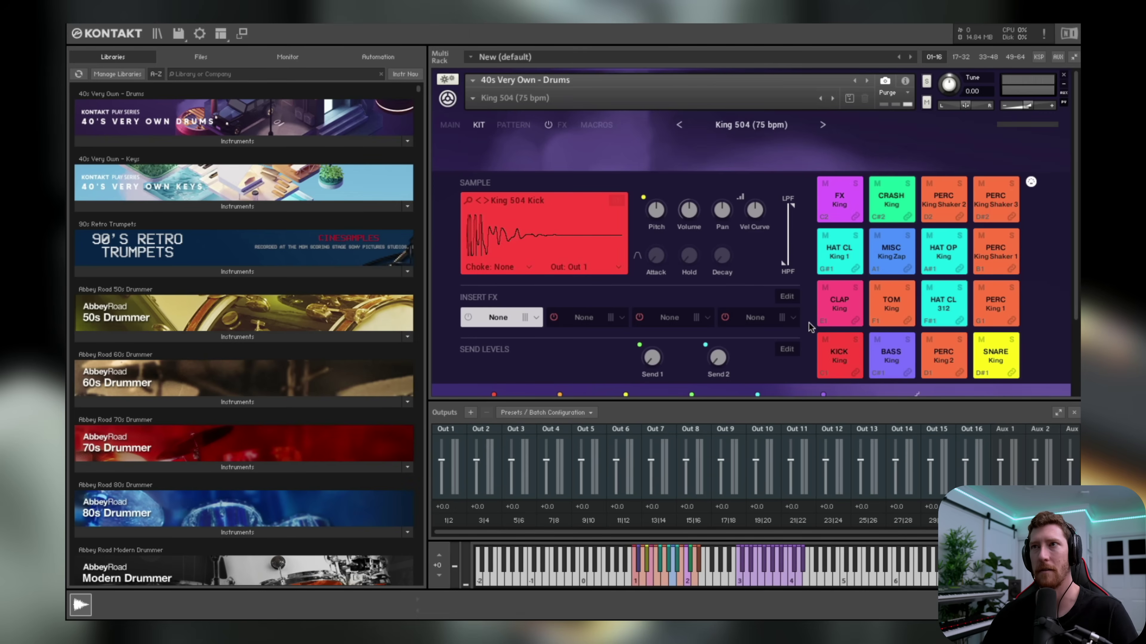
# - Audition the Kick, Bass, Perc 2, Snare and Clap pads while watching their output meters
pyautogui.click(841, 353)
pyautogui.click(899, 354)
pyautogui.click(928, 354)
pyautogui.click(995, 357)
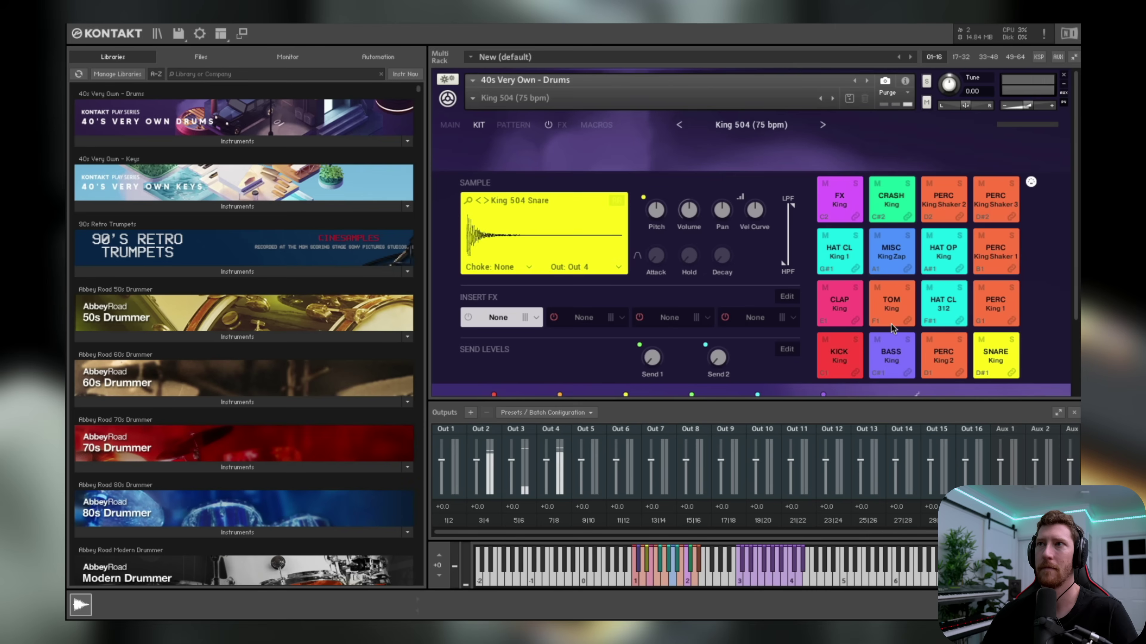
pyautogui.click(843, 308)
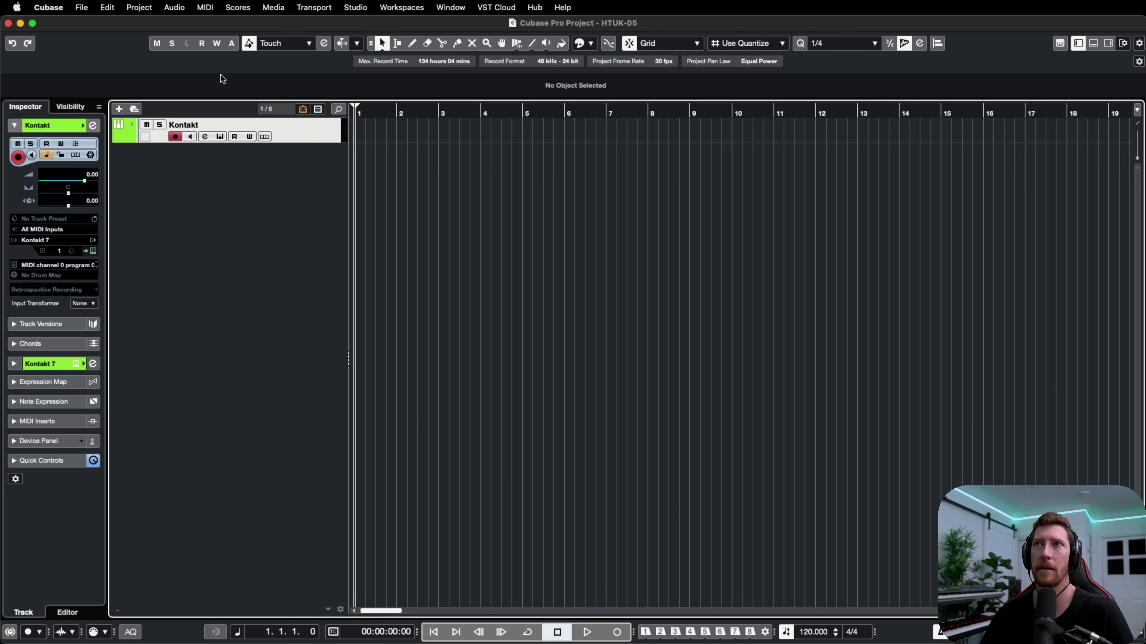
# - Display the project's VST instrument rack and activate Kontakt 7's outputs KT Out 2 through KT Out 16
pyautogui.click(1107, 46)
pyautogui.click(1050, 108)
pyautogui.click(1017, 108)
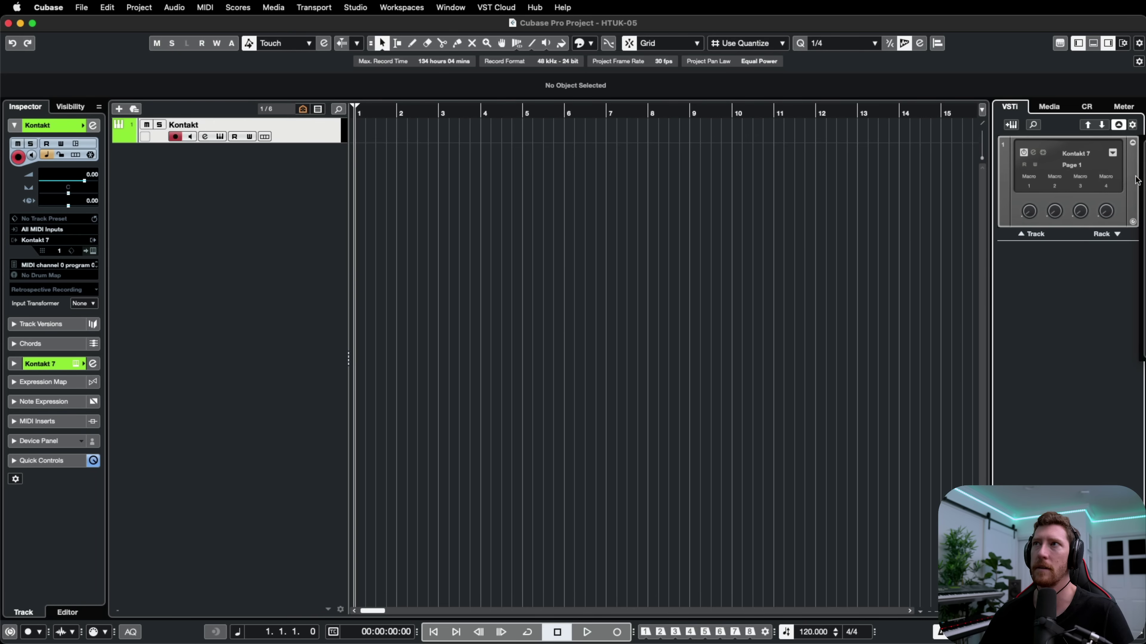
pyautogui.click(1128, 182)
pyautogui.moveTo(997, 265); pyautogui.dragTo(992, 439)
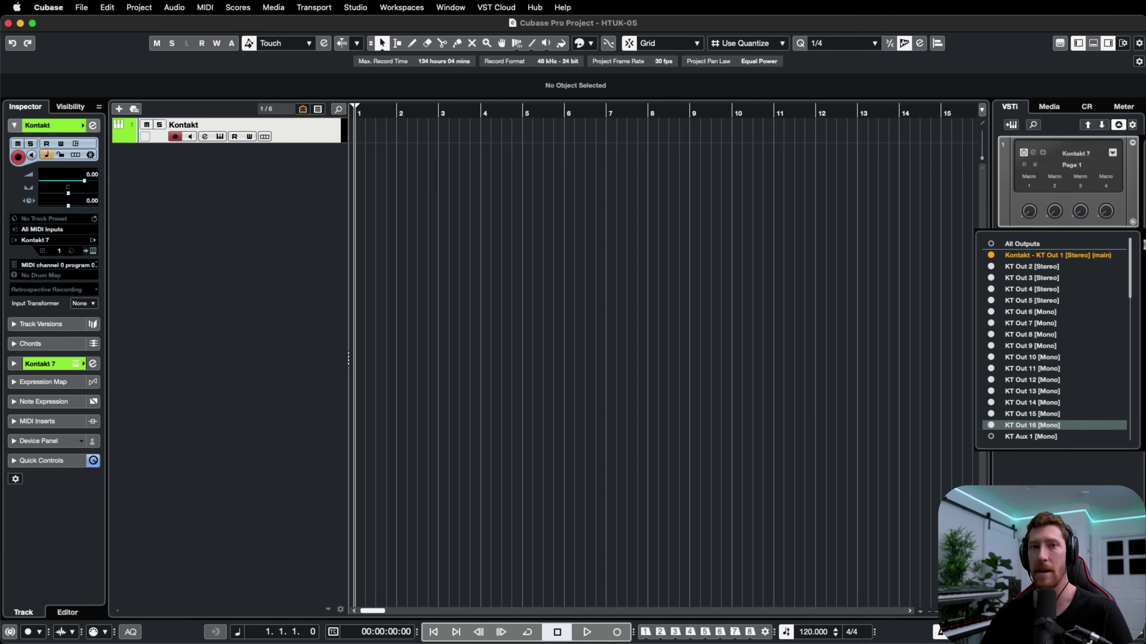
pyautogui.press('Escape')
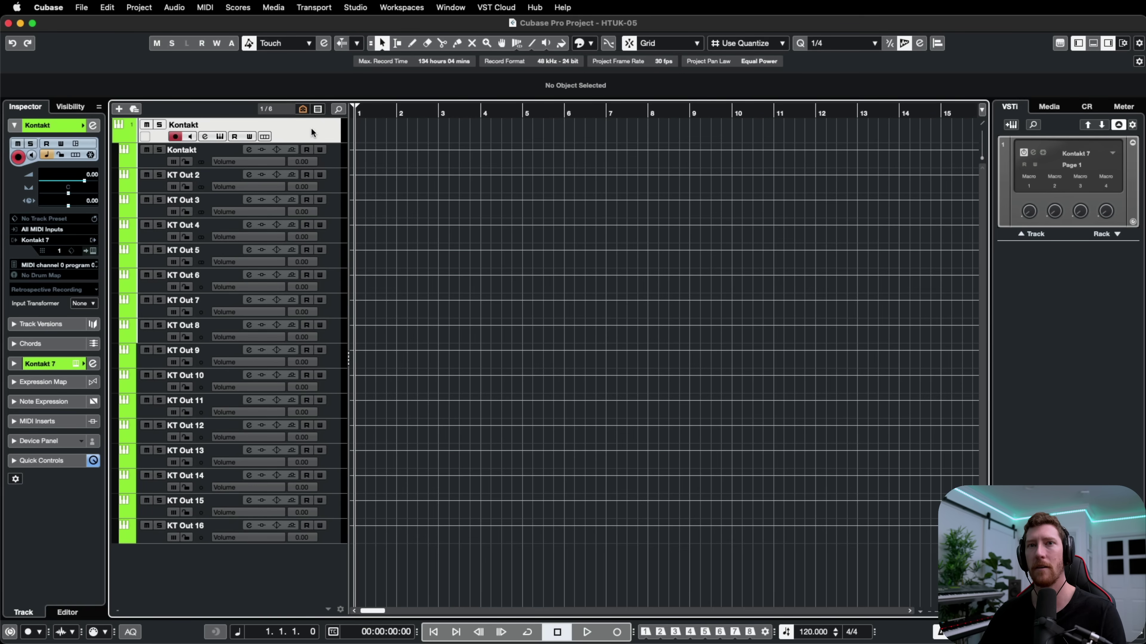
# - Inspect the Kontakt output channels in the MixConsole and check the drum pattern's output meters in the Kontakt 7 window
pyautogui.press('F3')
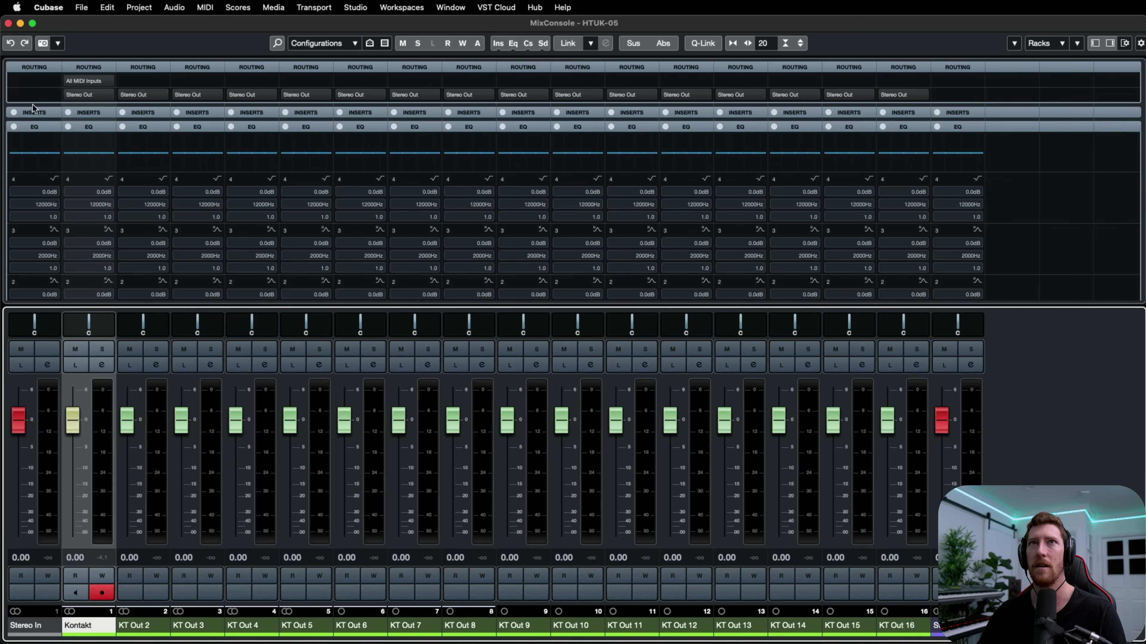
pyautogui.click(8, 23)
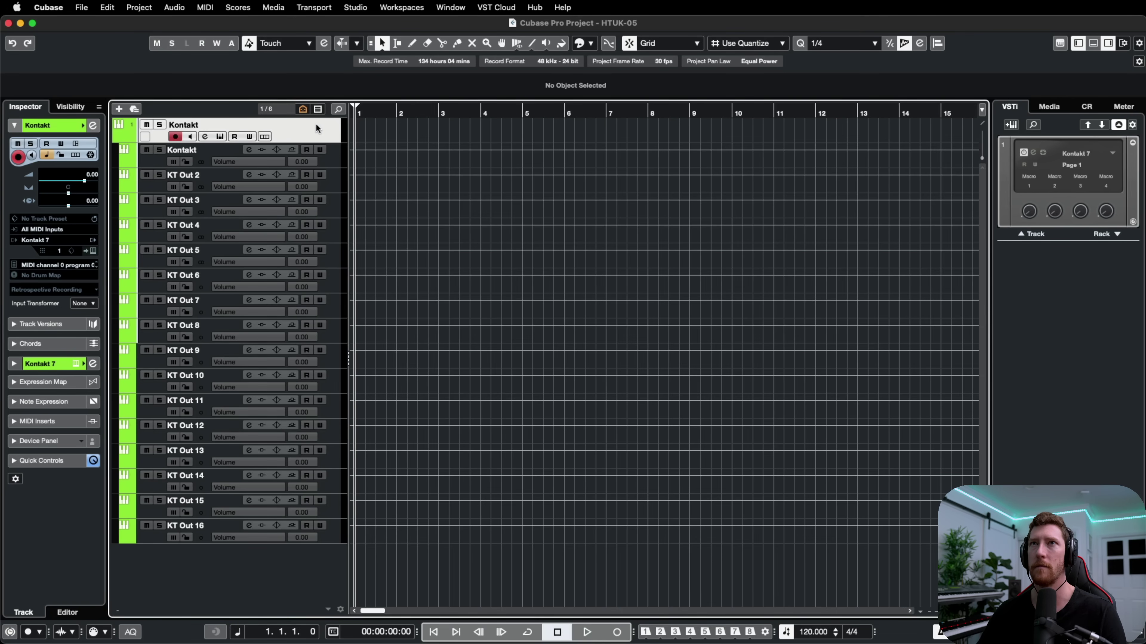
pyautogui.press('Return')
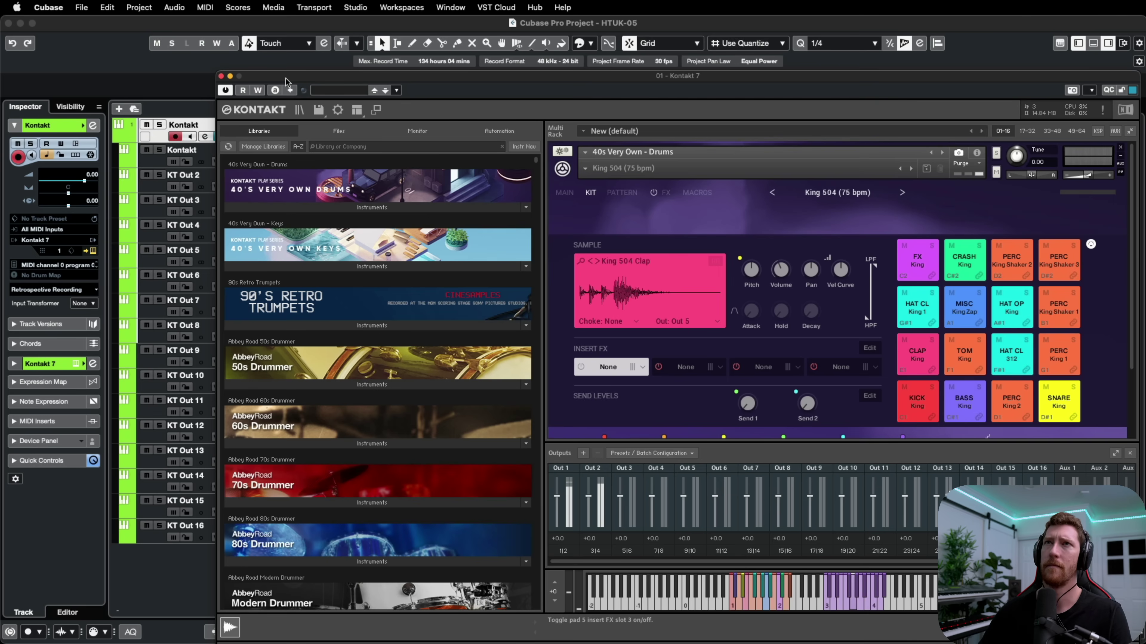
pyautogui.click(221, 77)
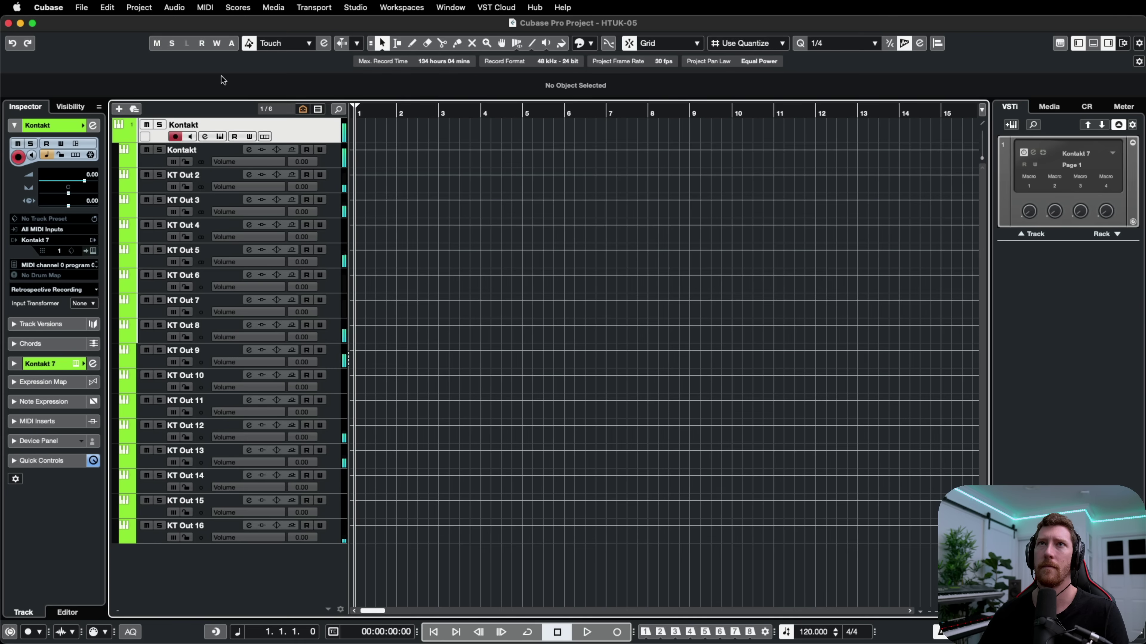
# - Play the drums with the MixConsole open and lower the Kontakt channel's fader to -oo
pyautogui.press('F3')
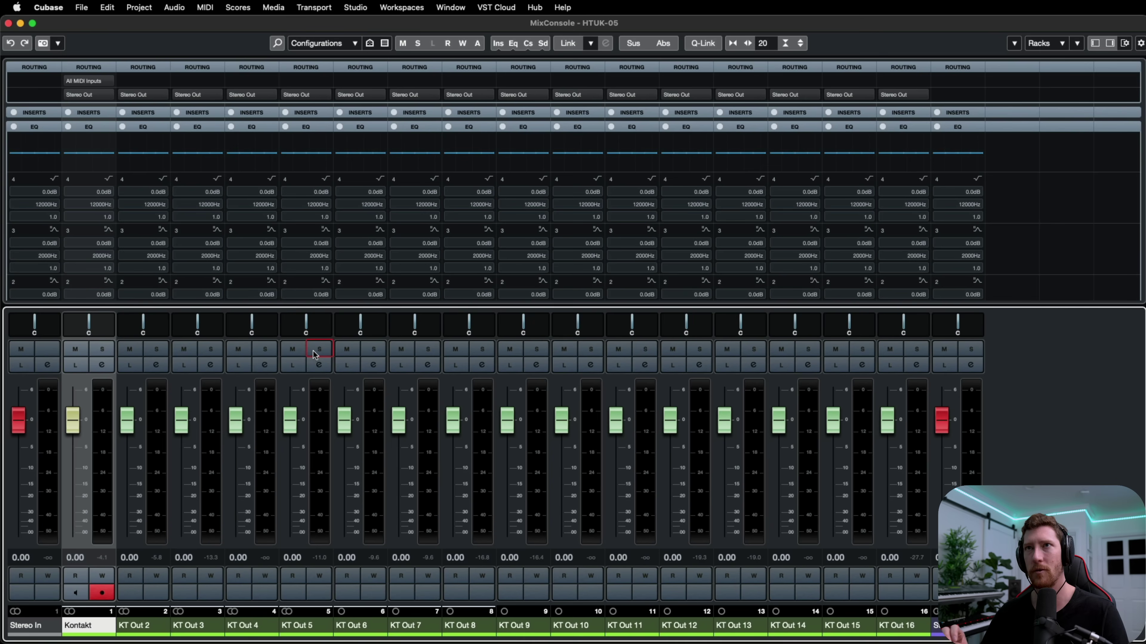
pyautogui.press('space')
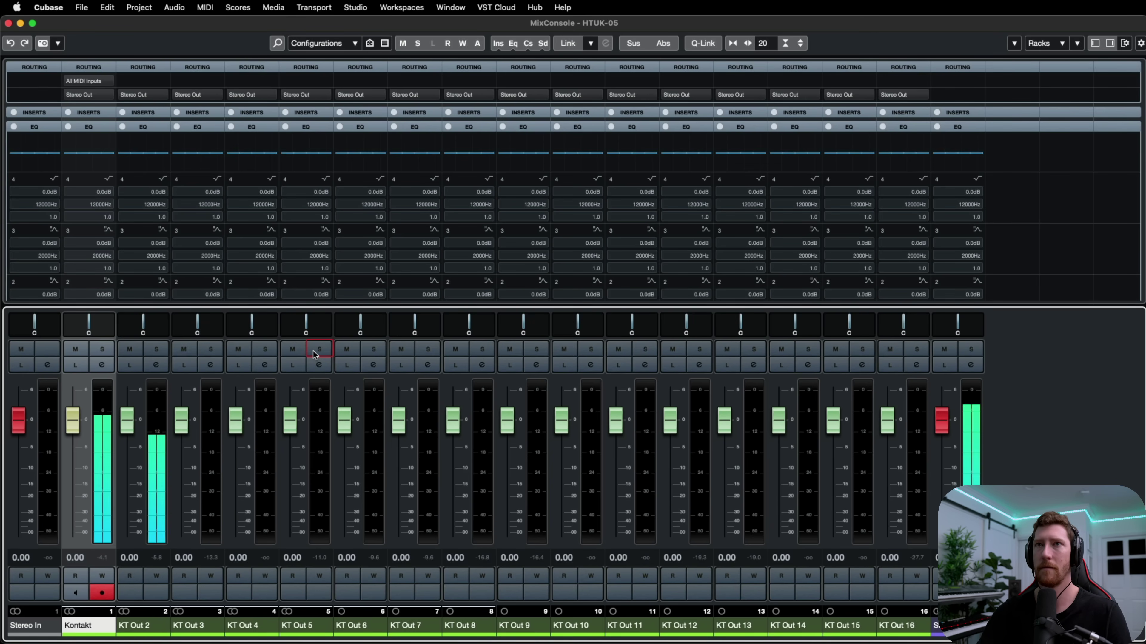
pyautogui.moveTo(79, 427); pyautogui.dragTo(76, 533)
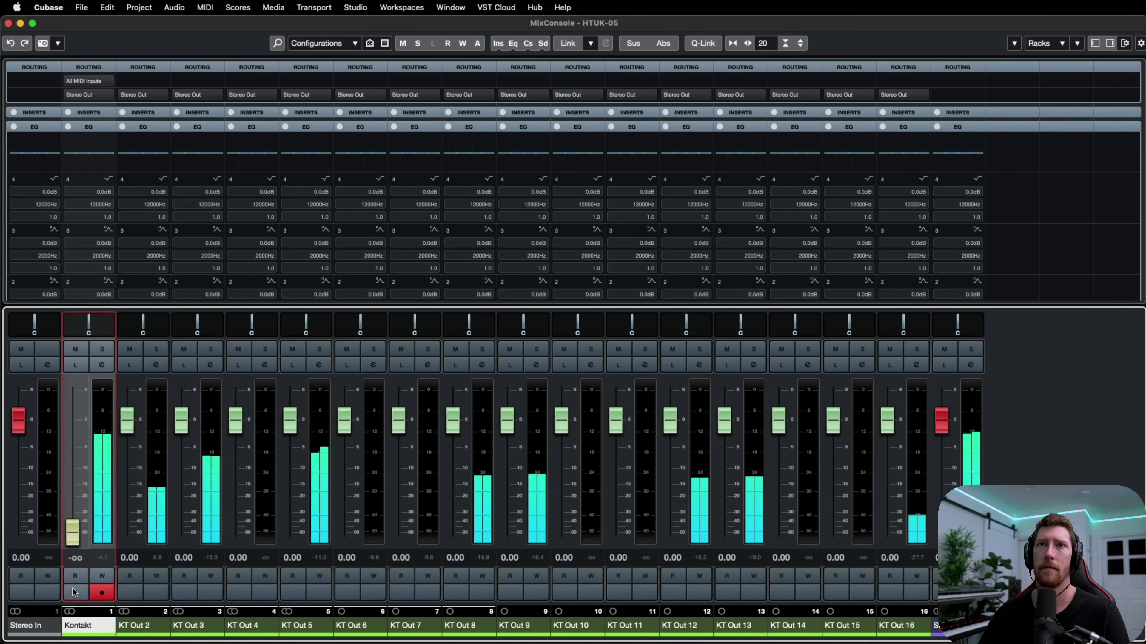
# - Solo the KT Out 5, KT Out 4 and KT Out 3 channels to hear them, and release the solos
pyautogui.click(319, 349)
pyautogui.click(266, 350)
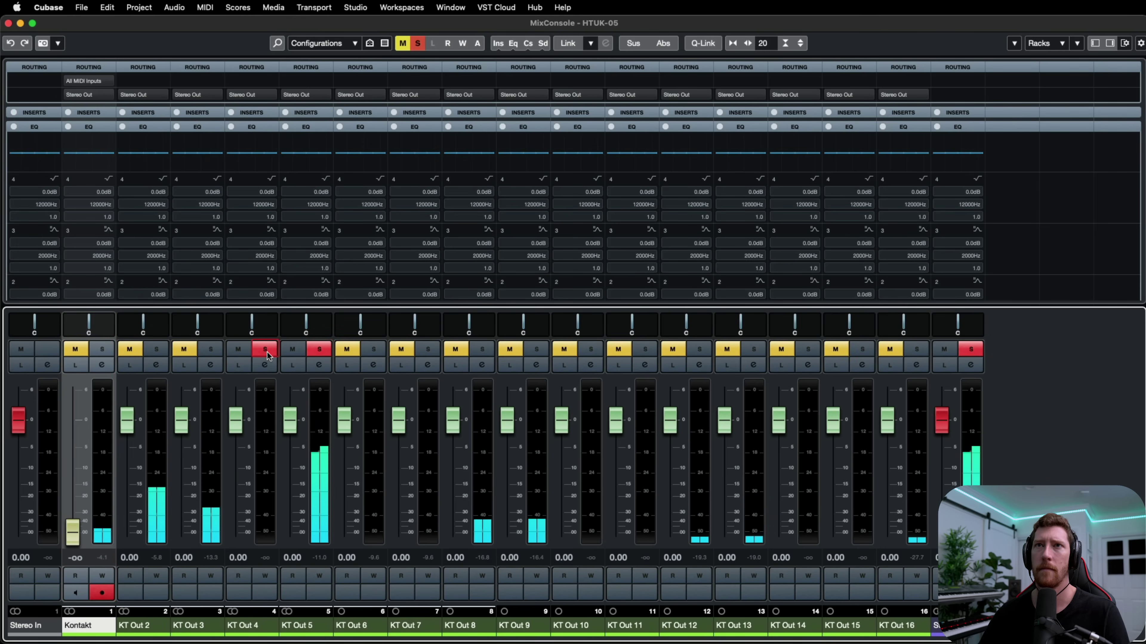
pyautogui.click(211, 350)
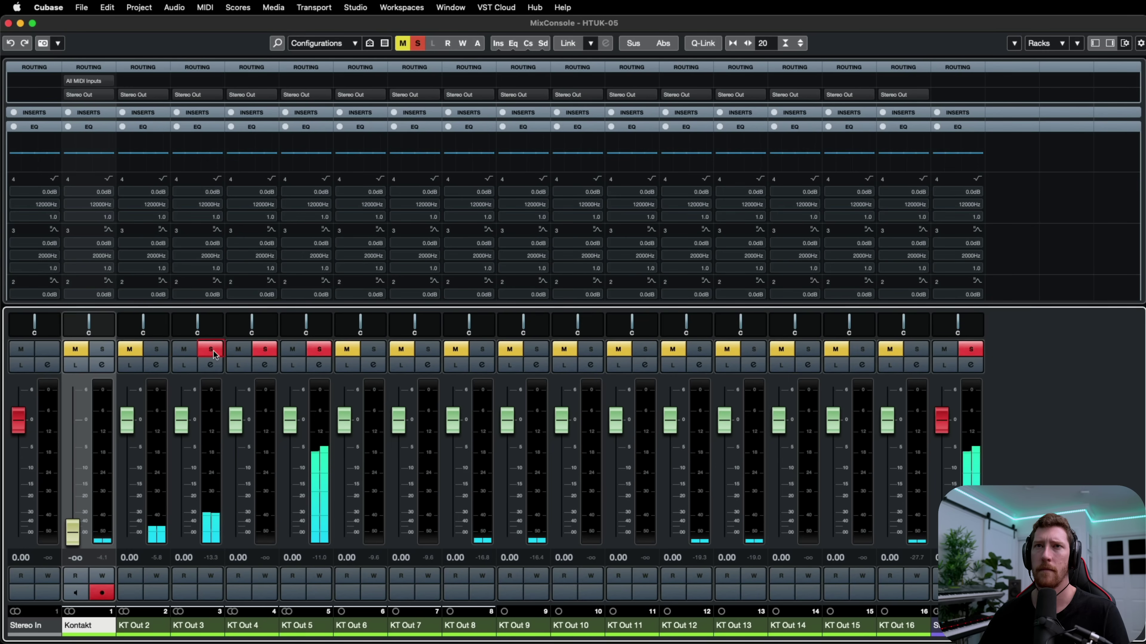
pyautogui.click(211, 350)
pyautogui.click(265, 350)
pyautogui.click(317, 350)
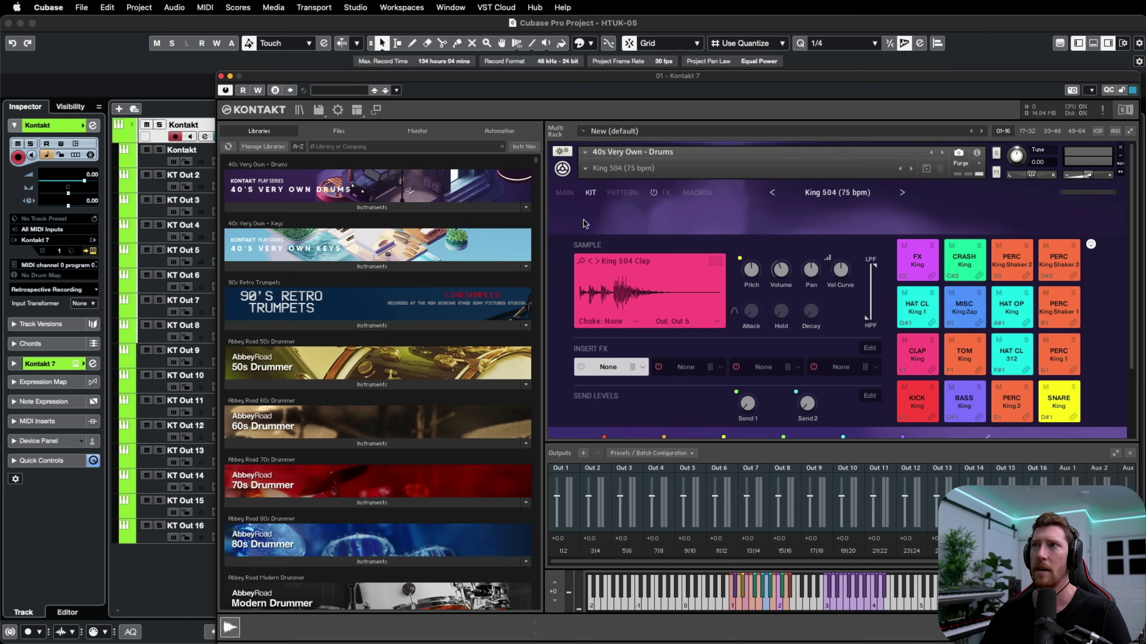
# - Show the effect slots in Kontakt's output section, add a Legacy Reverb to Out 3 and audition the Perc 2 pad
pyautogui.click(1115, 454)
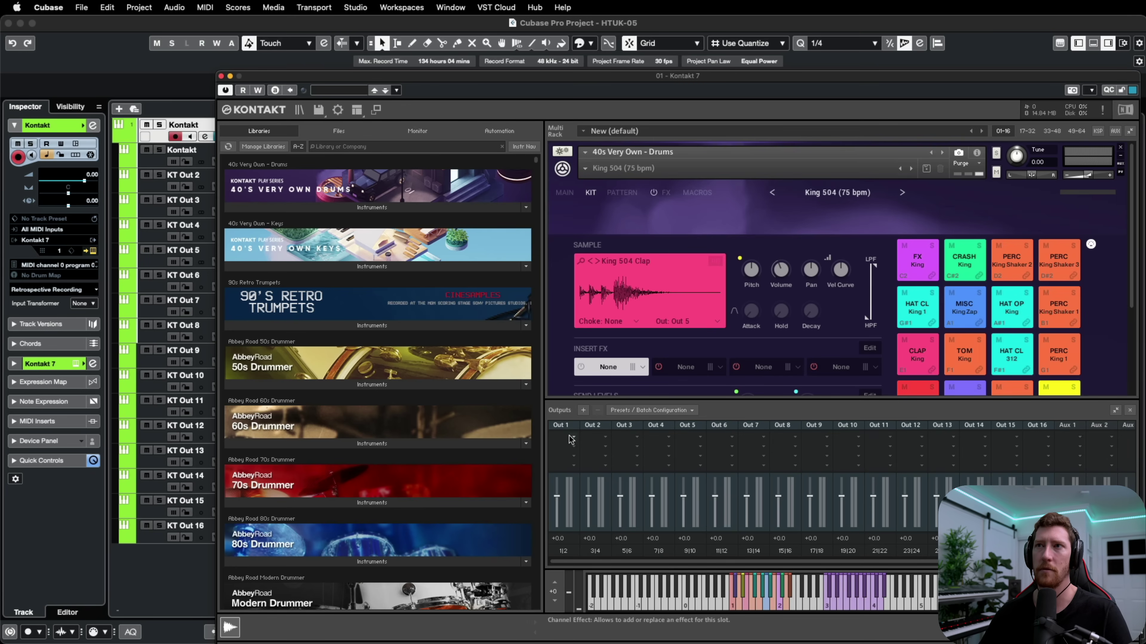
pyautogui.scroll(-2, 1025, 368)
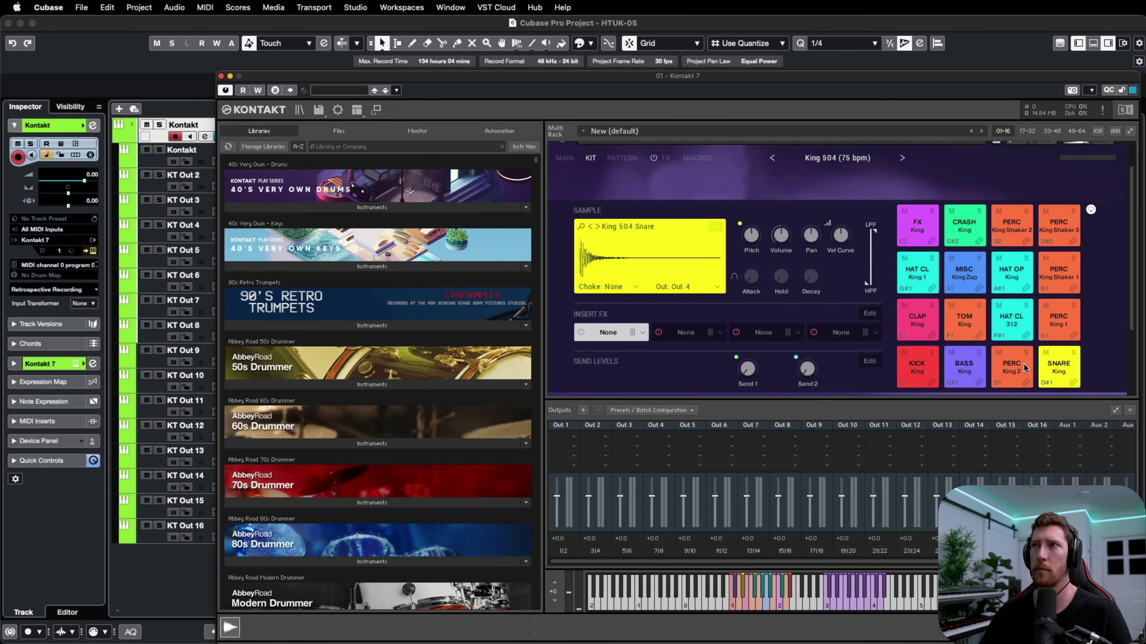
pyautogui.click(1015, 368)
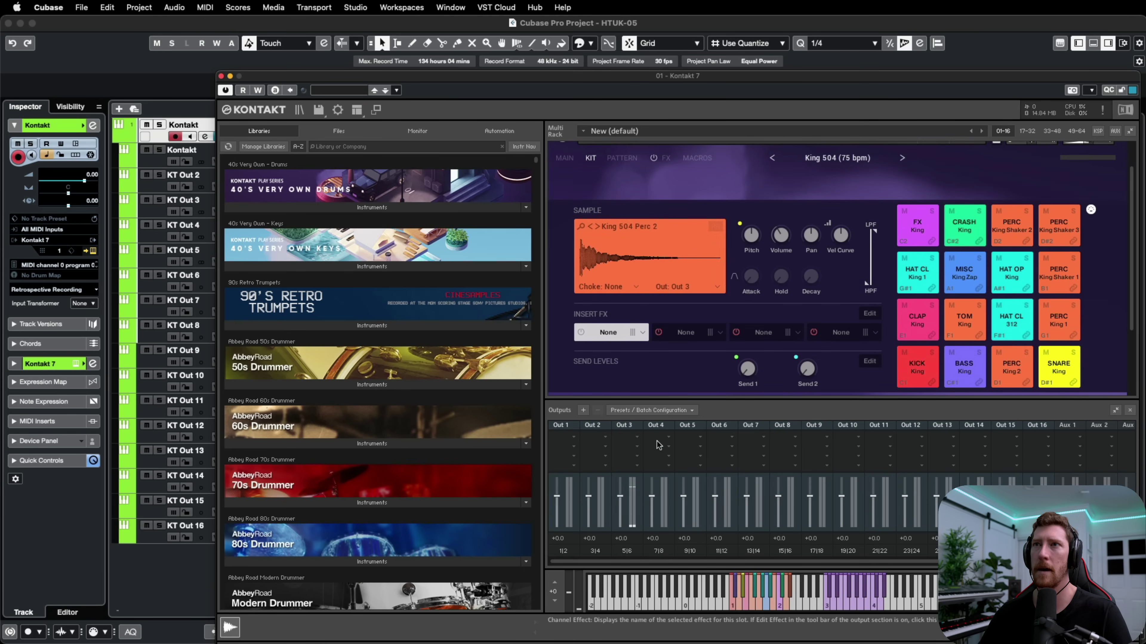
pyautogui.click(637, 436)
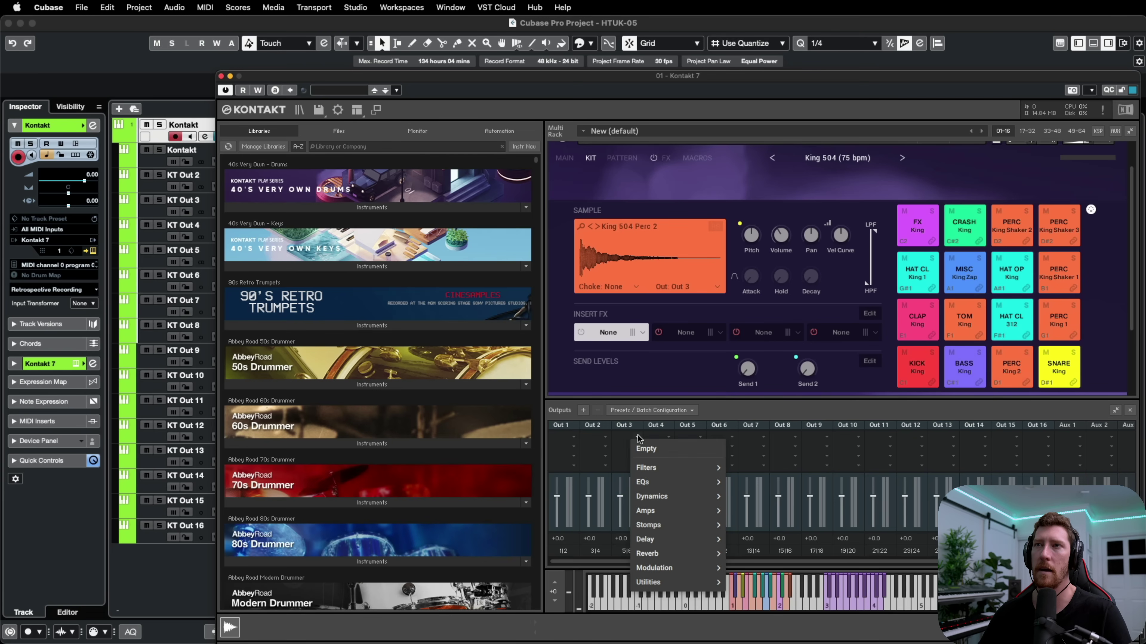
pyautogui.moveTo(661, 496)
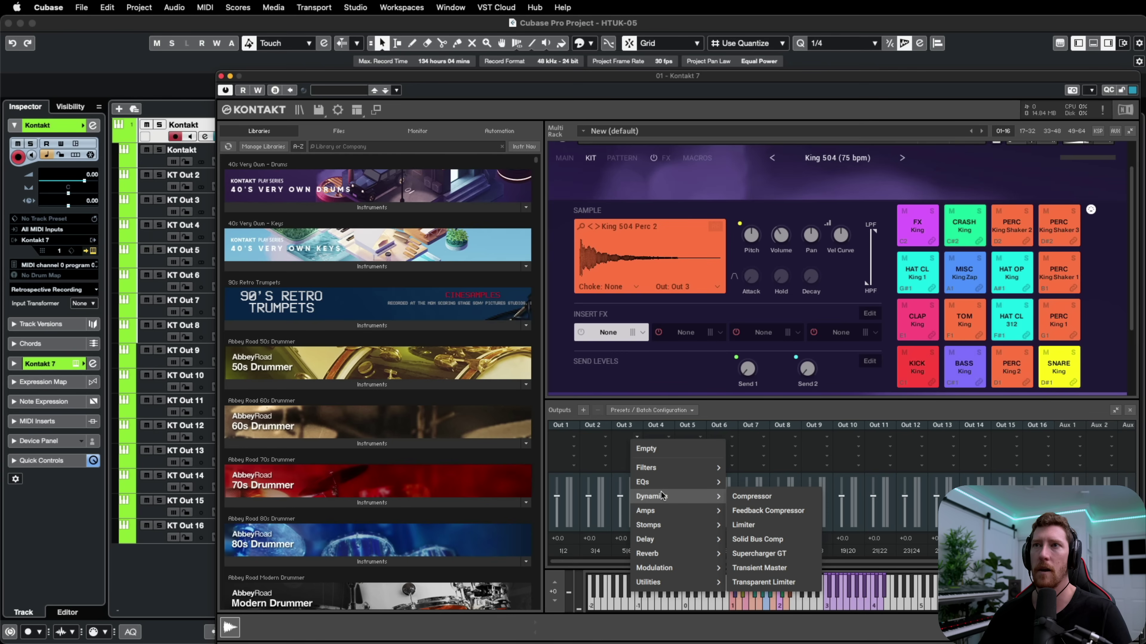
pyautogui.moveTo(658, 554)
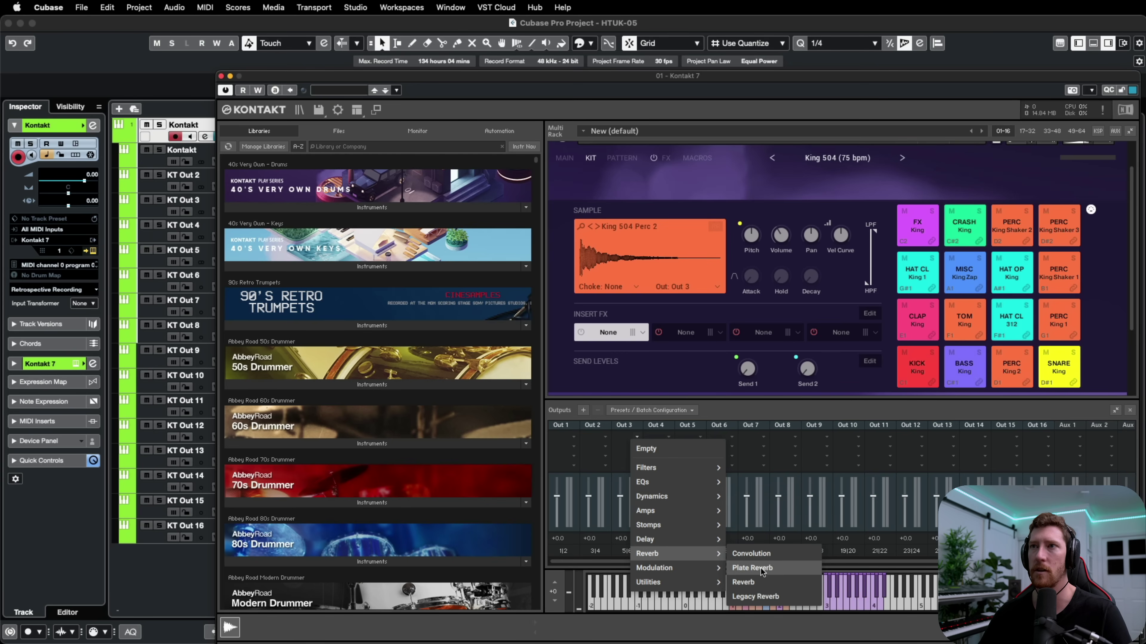
pyautogui.click(766, 597)
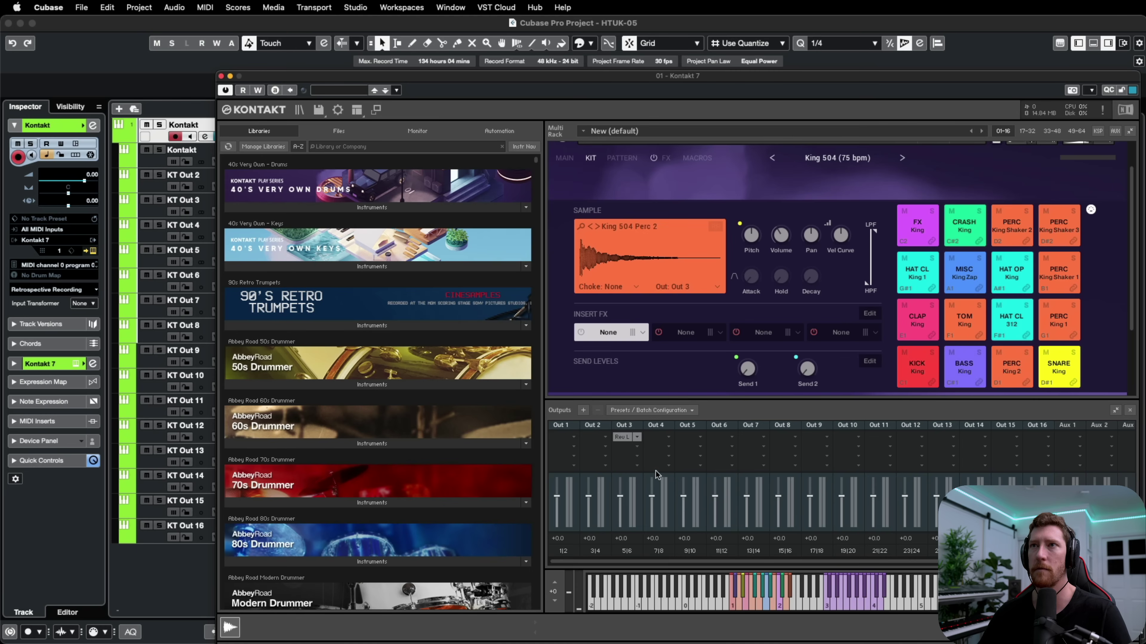
pyautogui.click(1012, 368)
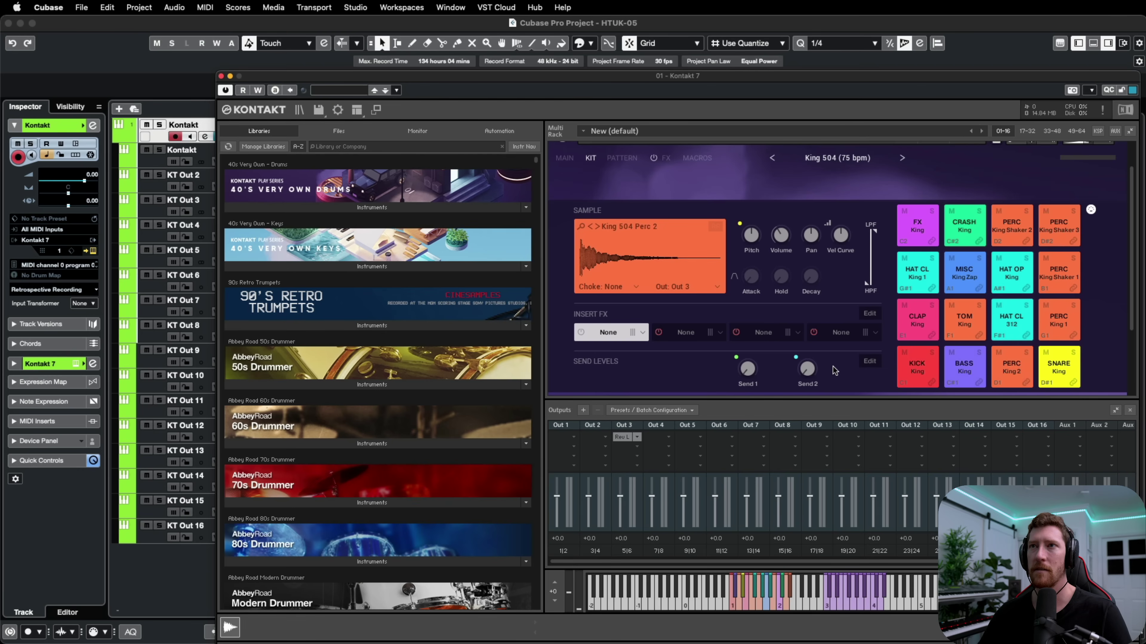
# - Add a Replika Delay to Out 3's second effect slot and audition it with the Perc 2 pad
pyautogui.click(636, 446)
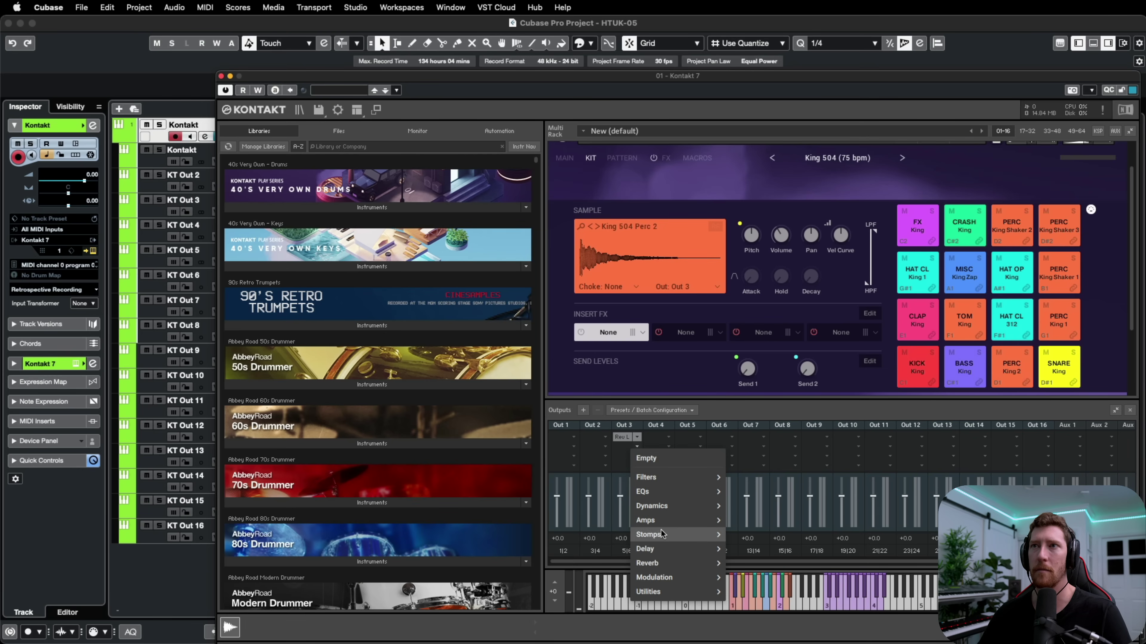
pyautogui.moveTo(666, 549)
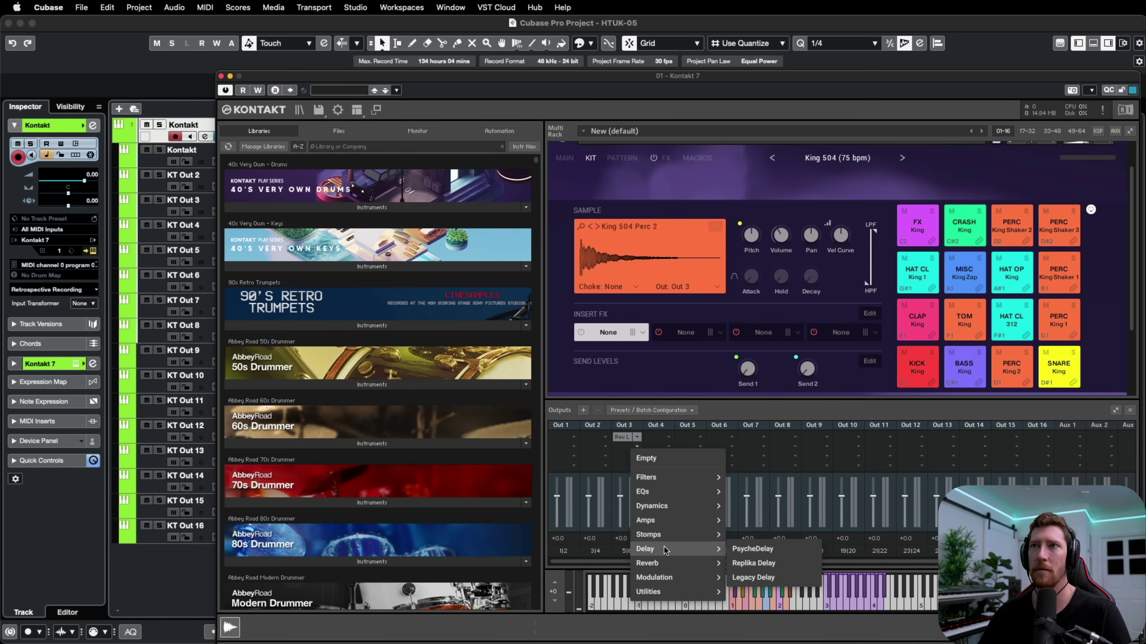
pyautogui.click(760, 561)
pyautogui.click(1005, 369)
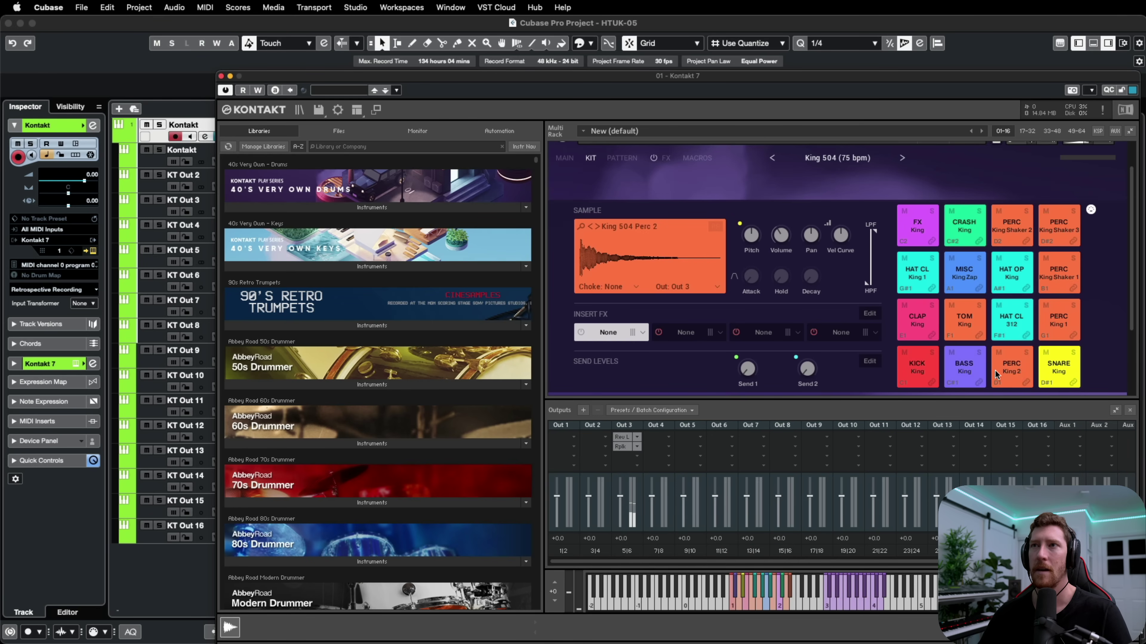
# - Set the Replika Delay's time on Out 3 to 302.7 ms and audition the Perc 2 pad
pyautogui.scroll(-2, 997, 370)
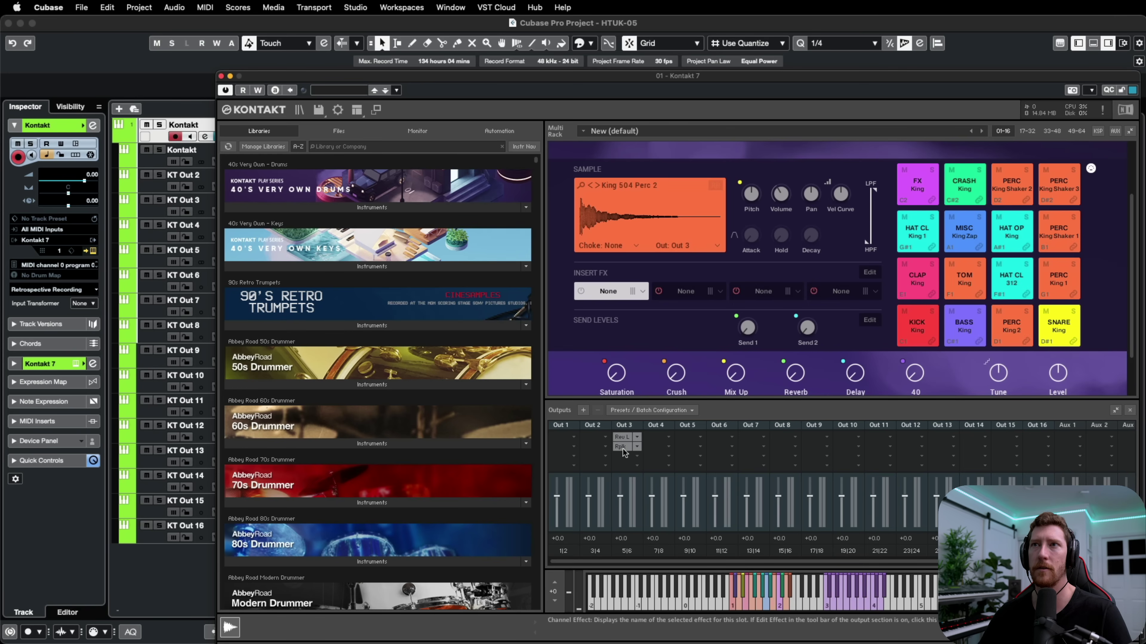
pyautogui.click(621, 447)
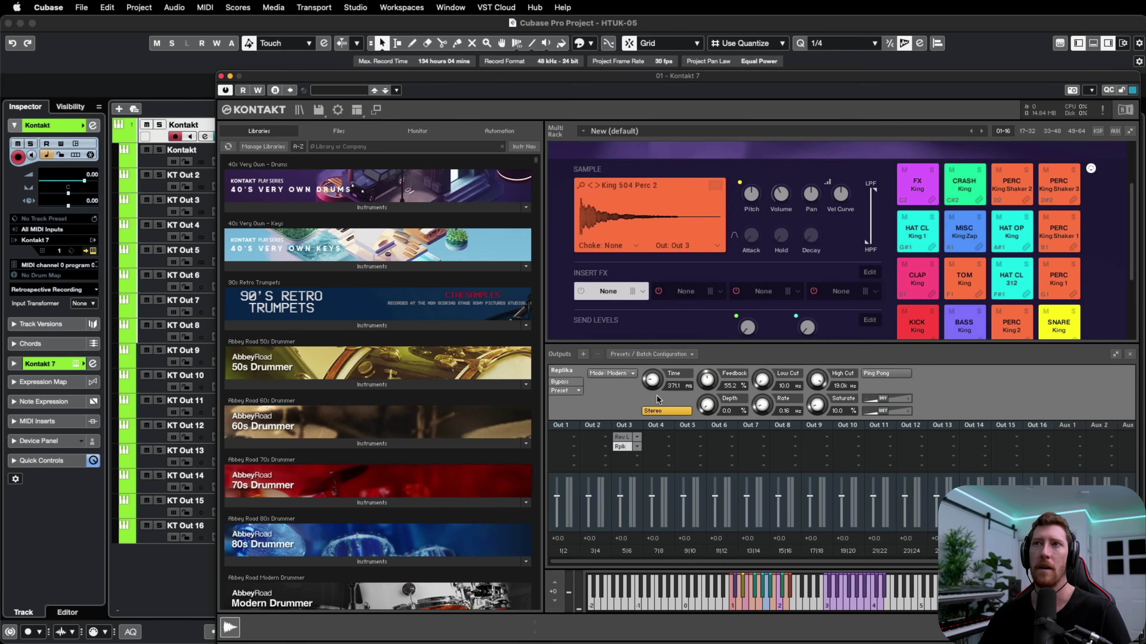
pyautogui.moveTo(651, 381); pyautogui.dragTo(652, 392)
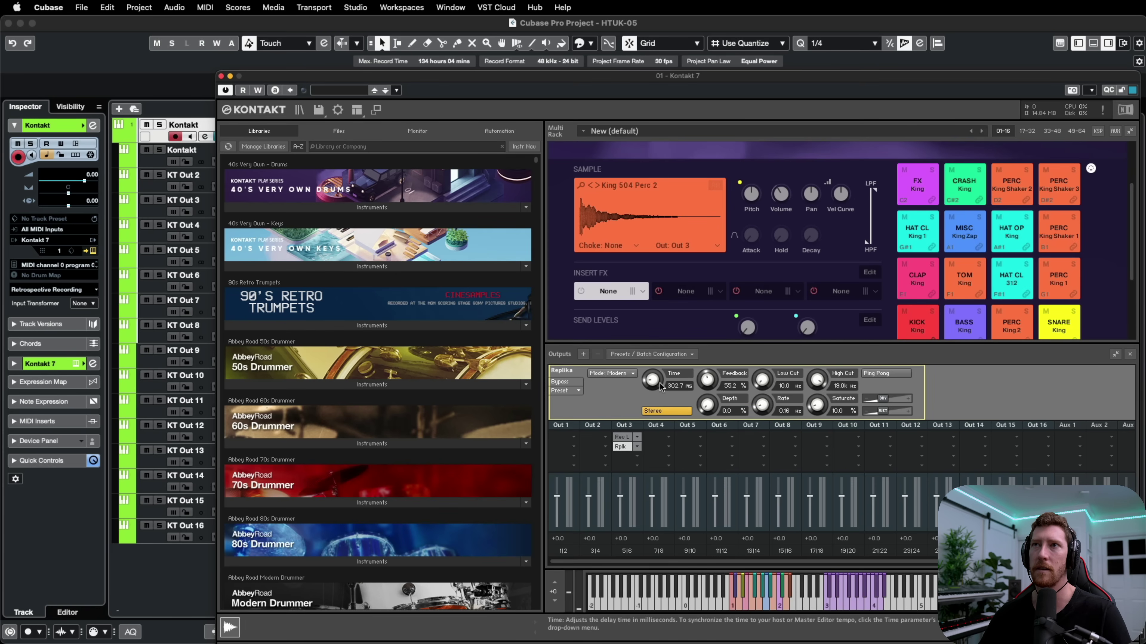
pyautogui.click(1000, 333)
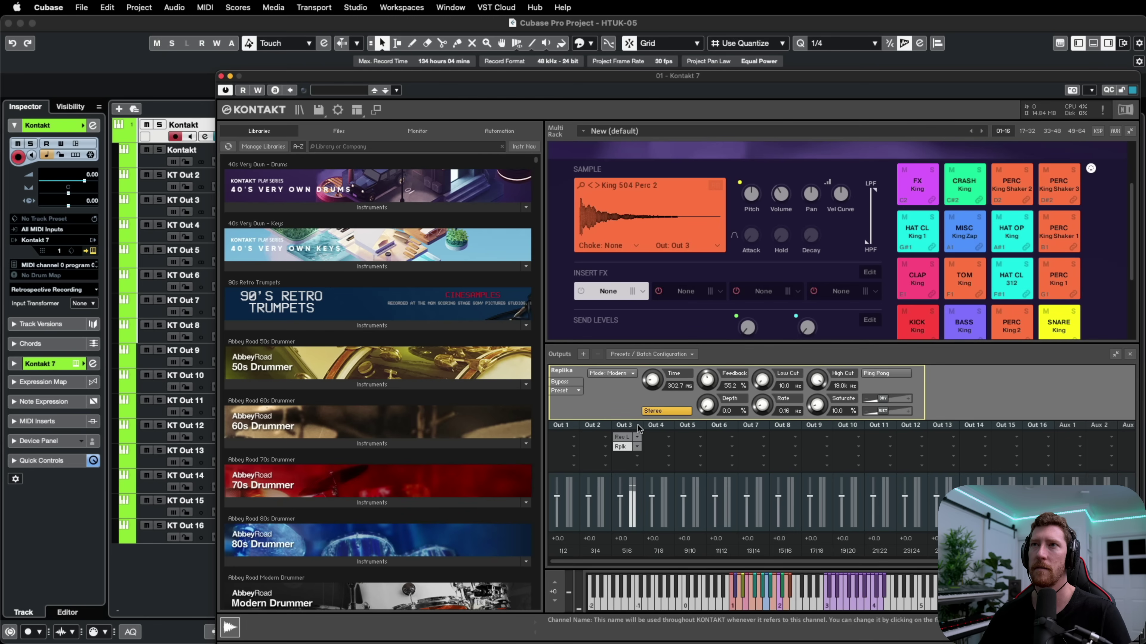
# - Set the Out 3 reverb's size to 89.7 %, raise its wet level and audition the Perc 2 pad
pyautogui.click(624, 437)
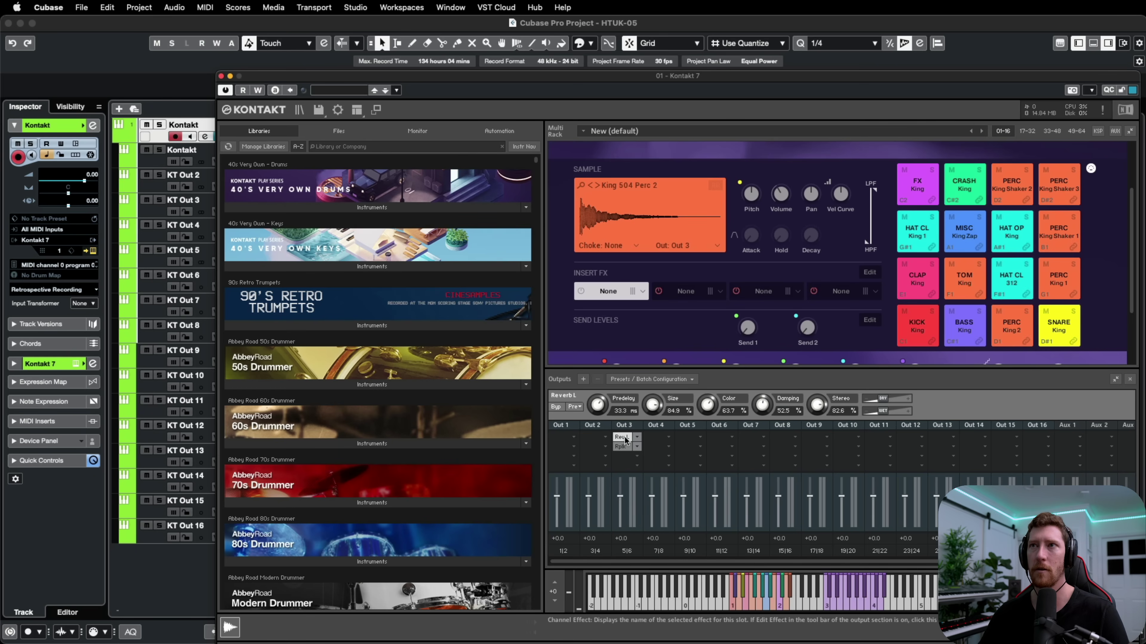
pyautogui.moveTo(654, 409); pyautogui.dragTo(654, 404)
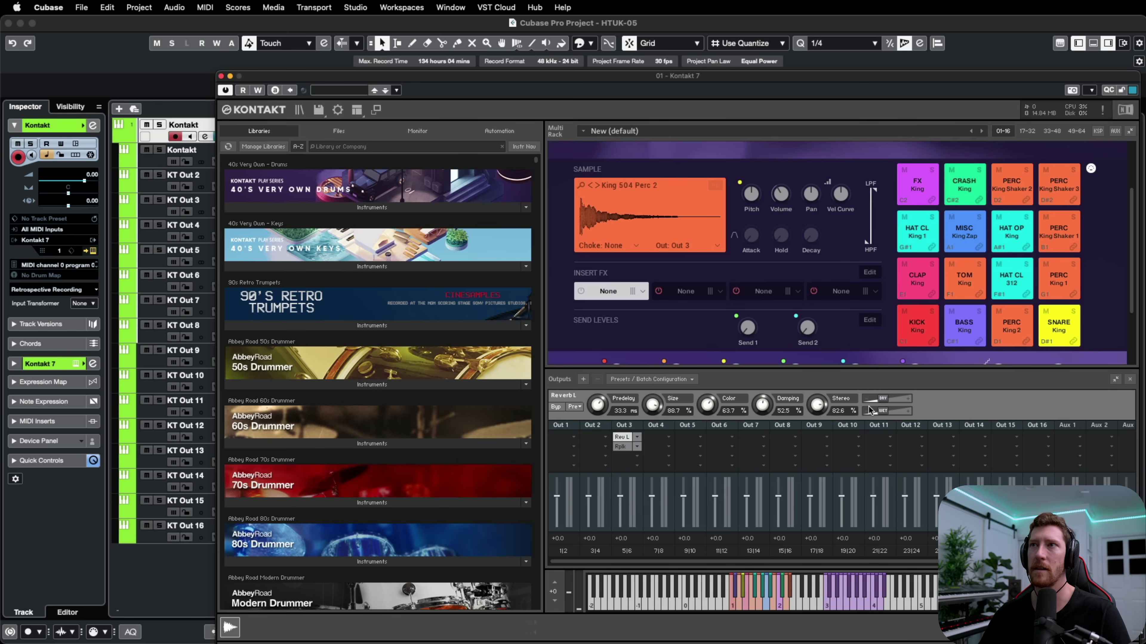
pyautogui.moveTo(883, 411); pyautogui.dragTo(896, 409)
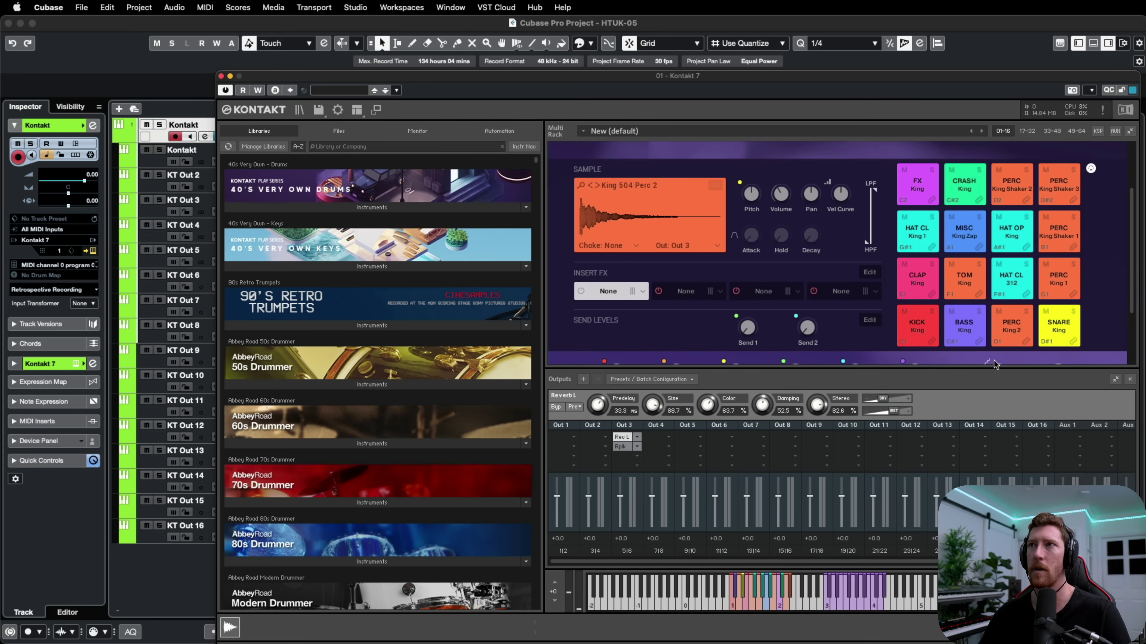
pyautogui.click(1005, 330)
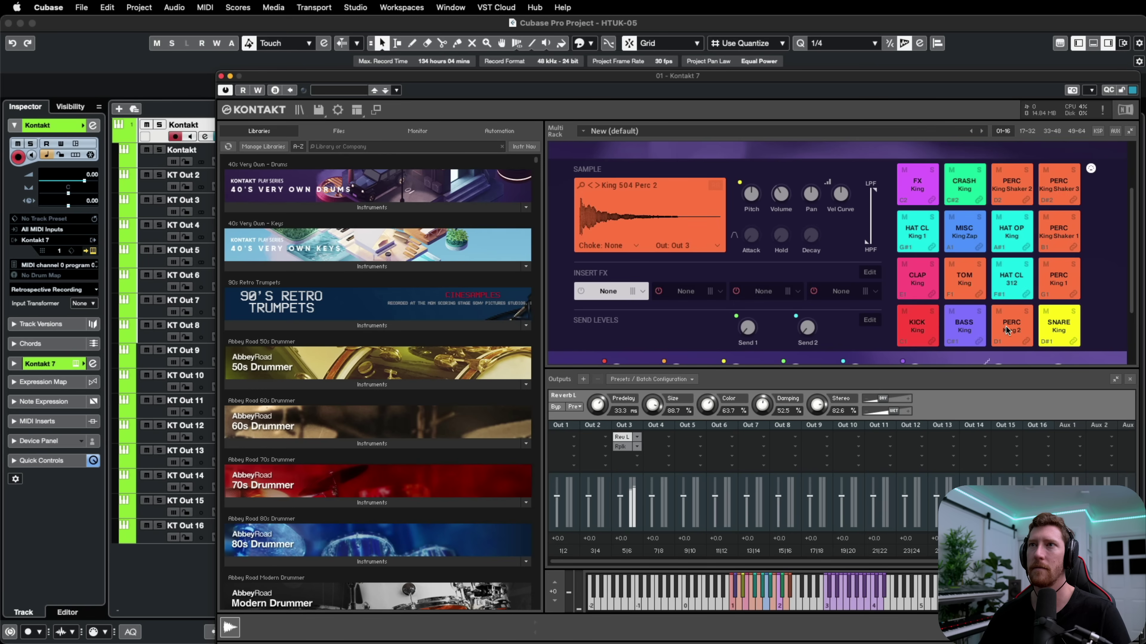